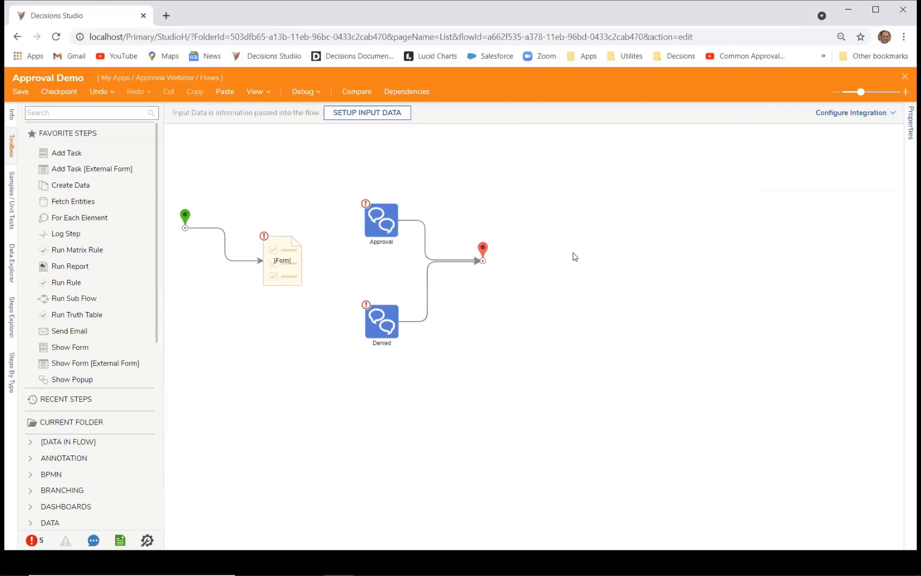
Step: Set the Form step's Assignment Type to Assigned
left_click(288, 274)
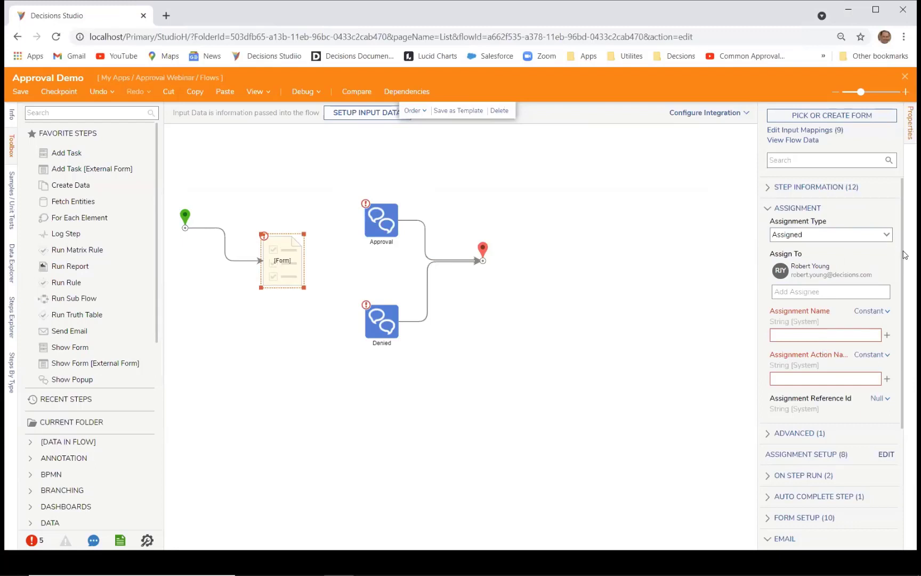
mouse_move(905, 255)
left_mouse_down()
mouse_move(905, 353)
mouse_move(906, 236)
left_mouse_up()
left_click(886, 236)
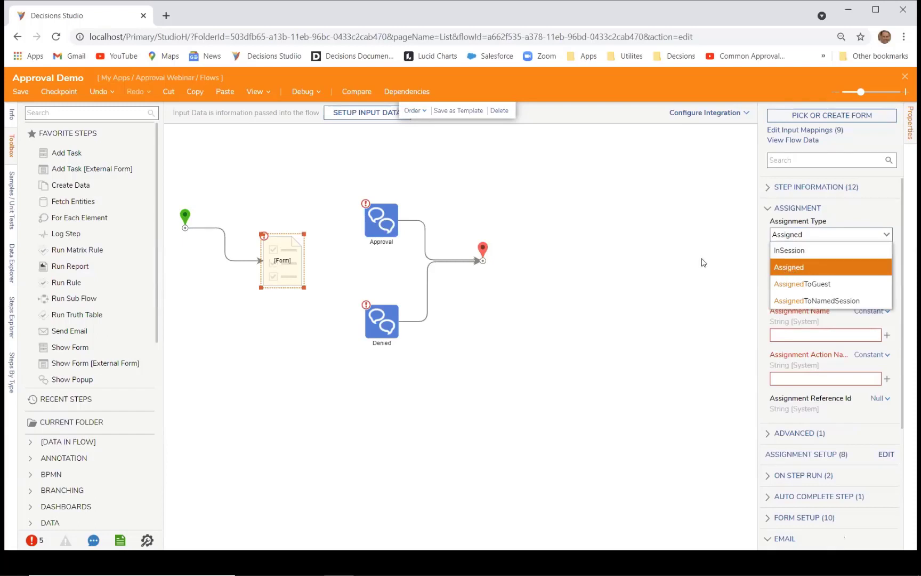
left_click(799, 270)
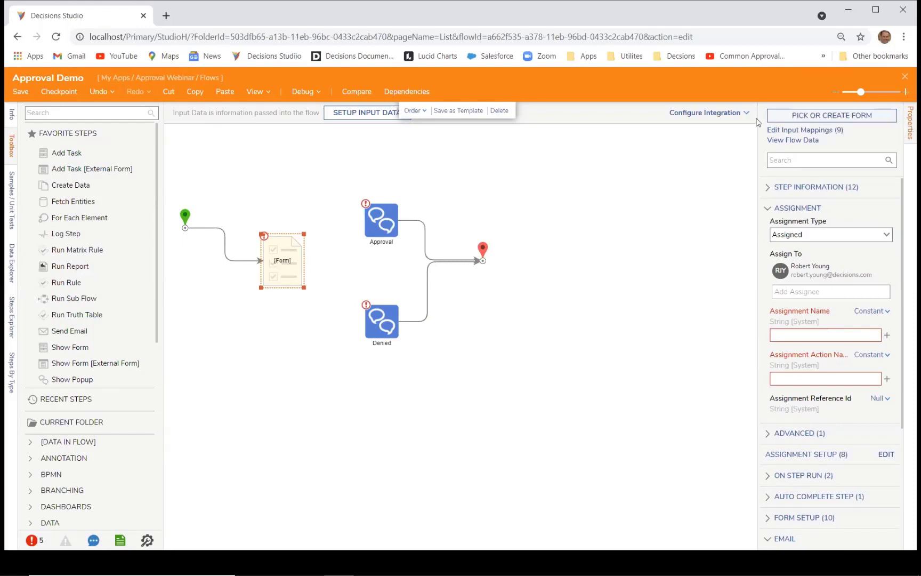
Step: Attach the existing Inbox Action Form to the form step and preview its SUBMIT button
left_click(827, 117)
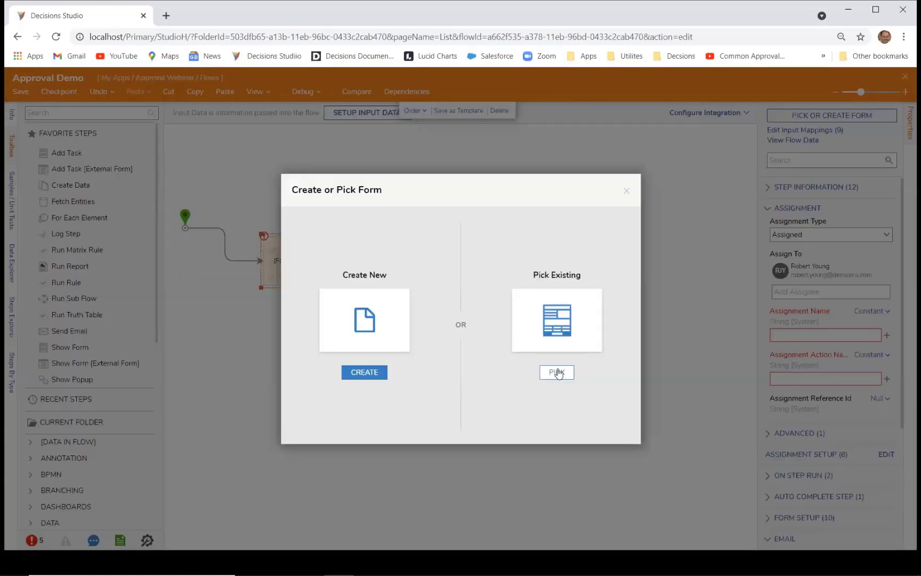
left_click(556, 374)
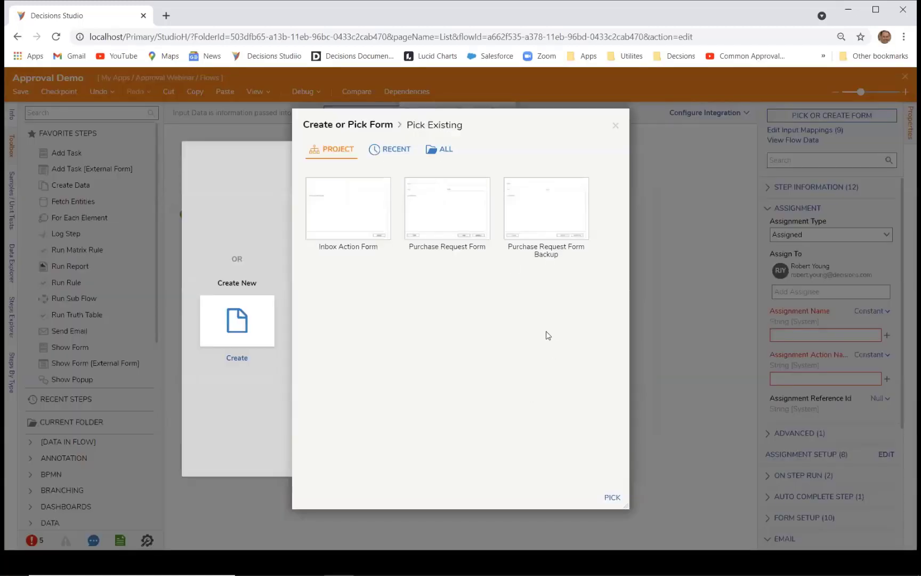
left_click(345, 216)
left_click(612, 498)
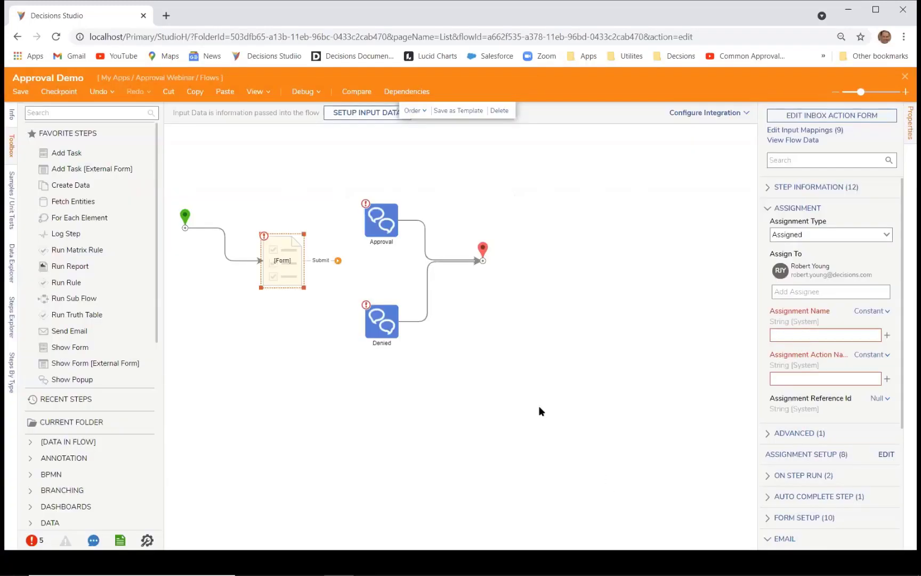
left_click(789, 116)
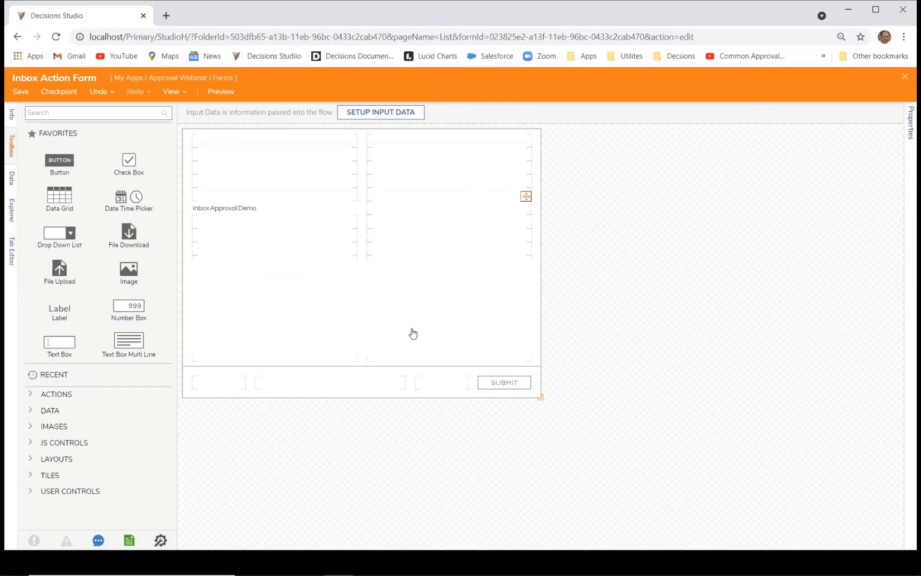
left_click(490, 385)
left_click(754, 163)
left_click(903, 80)
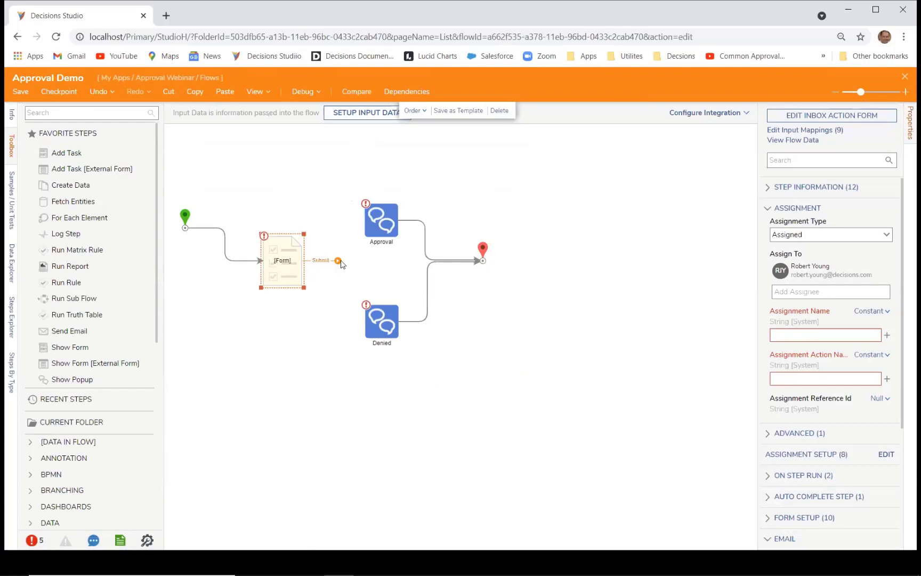
Step: Connect the form's Submit outcome to the flow's End
left_click_drag(339, 261, 481, 260)
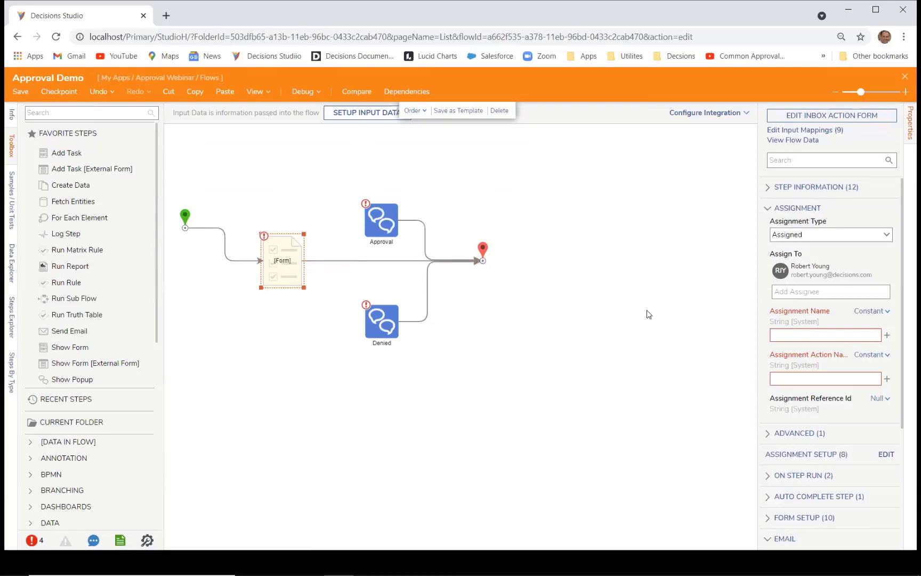
scroll(697, 387, "down", 1)
scroll(698, 387, "up", 3)
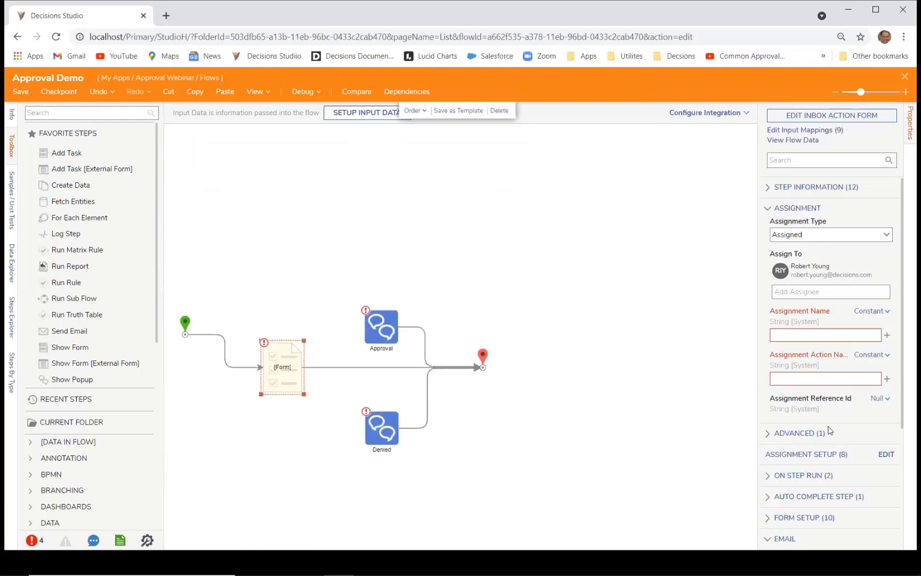
scroll(831, 427, "down", 3)
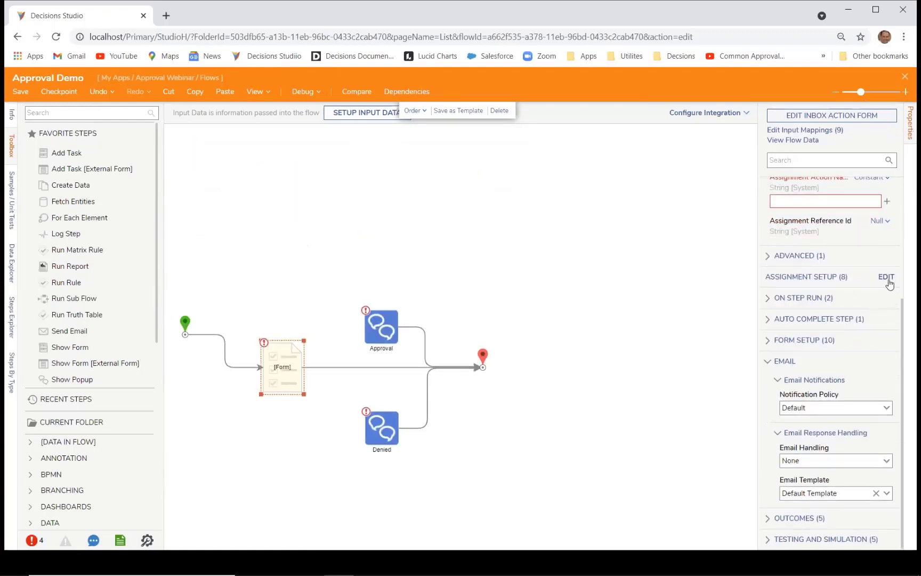
Step: In Assignment Setup, add an 'Approved' action with email response off and single action allowed
left_click(887, 278)
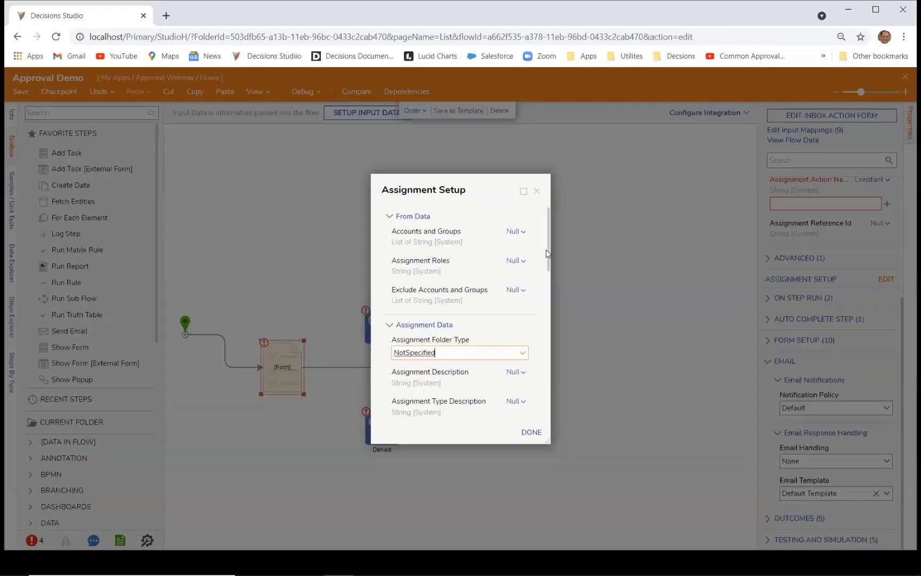
left_click_drag(547, 247, 554, 418)
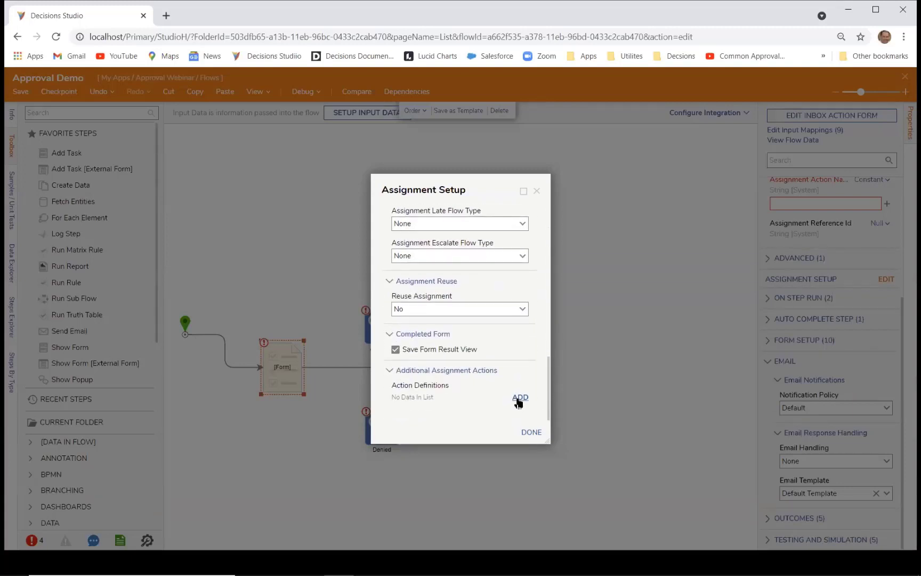
left_click(519, 399)
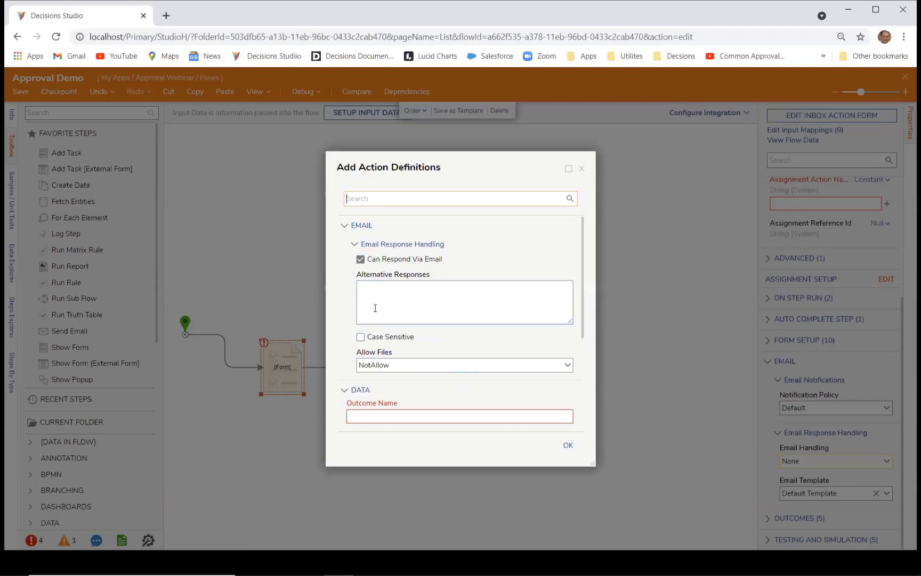
left_click(360, 260)
scroll(367, 256, "down", 3)
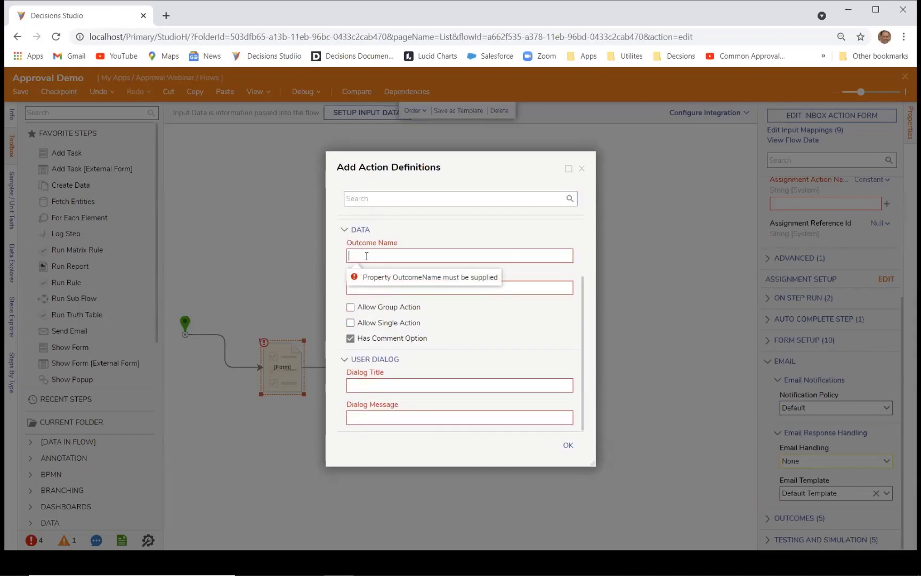
left_click(366, 256)
type("Approved")
left_click(397, 324)
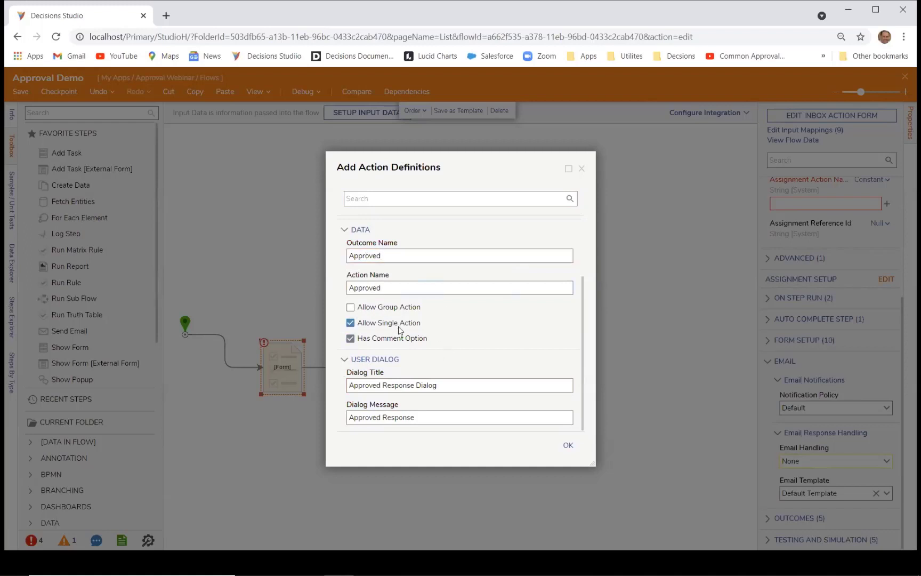
left_click(568, 445)
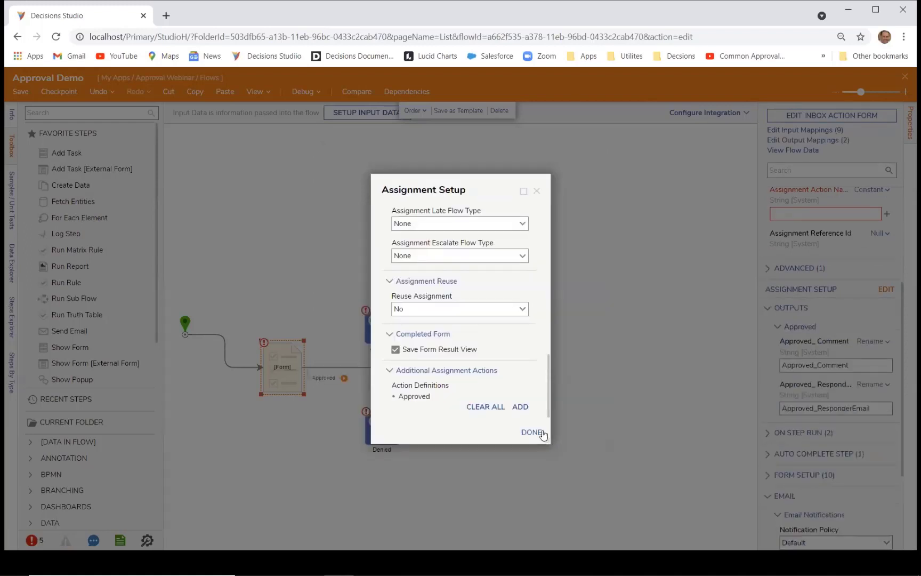
Step: Add a 'Deny' action with the same settings and finish the assignment setup
left_click(520, 407)
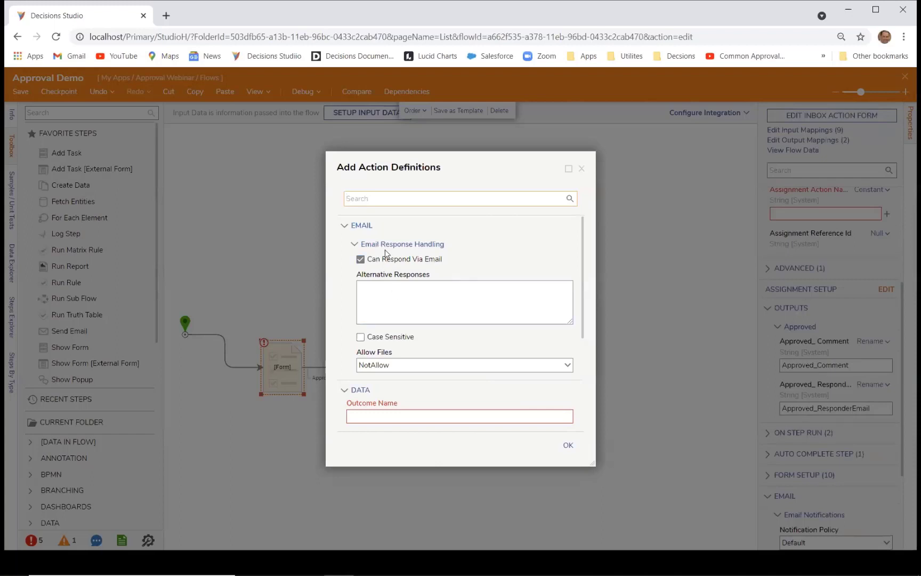
left_click(360, 259)
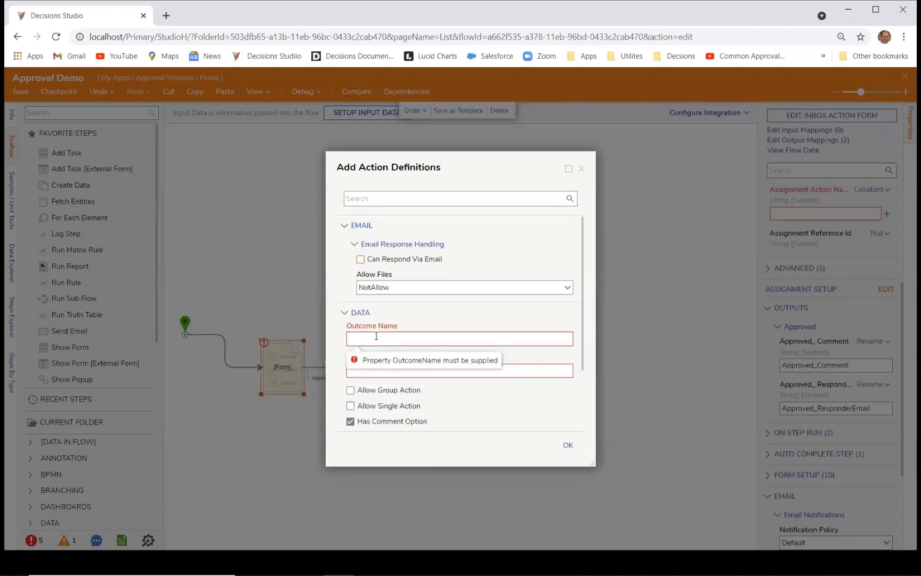
type("DEny")
key("BackSpace")
key("BackSpace")
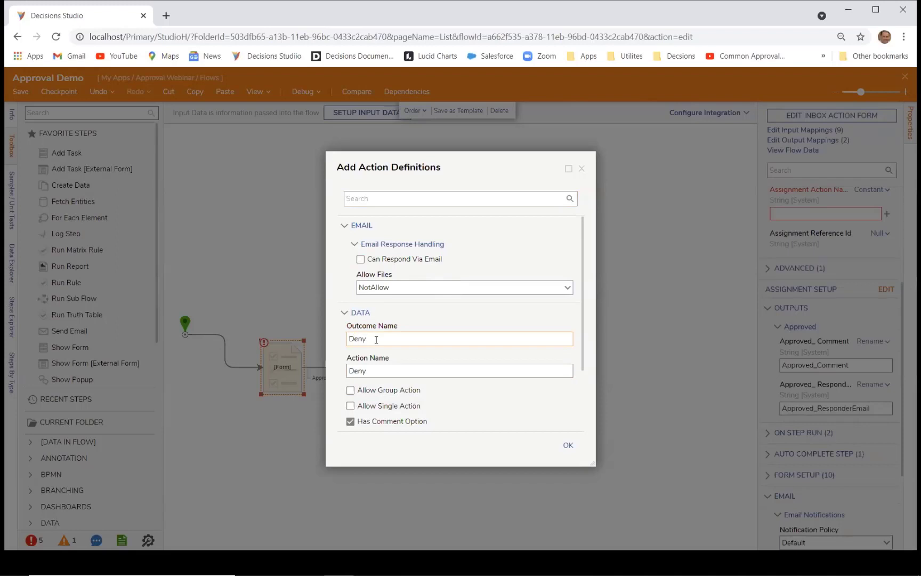
left_click(398, 410)
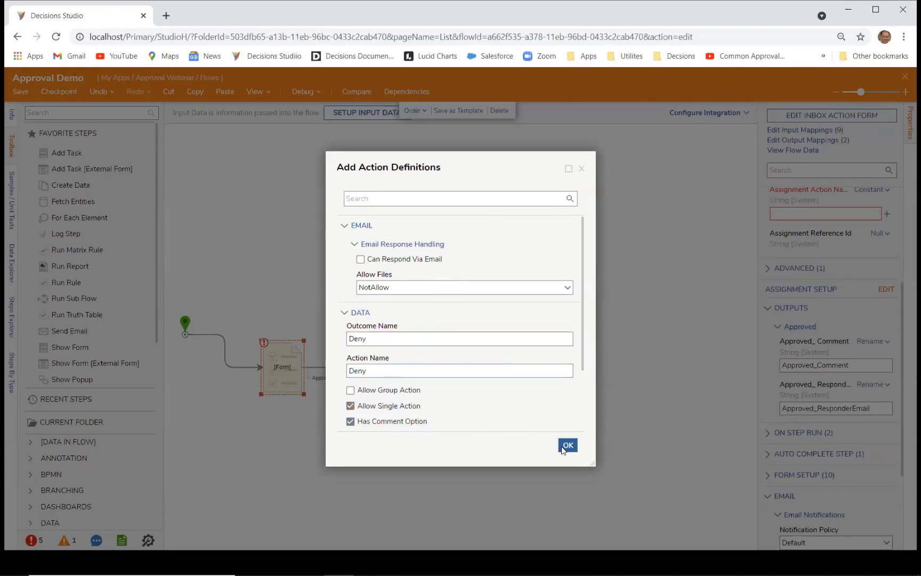
left_click(564, 447)
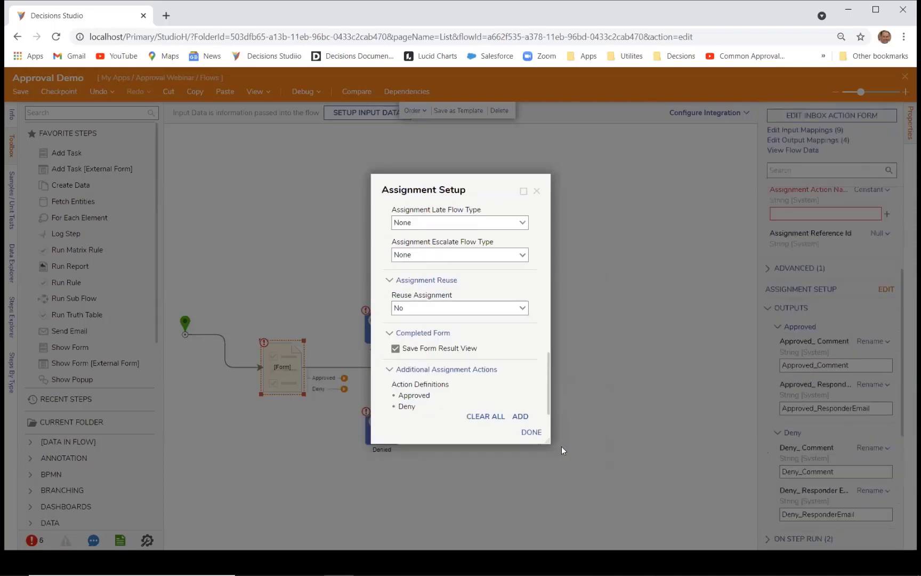
left_click(527, 436)
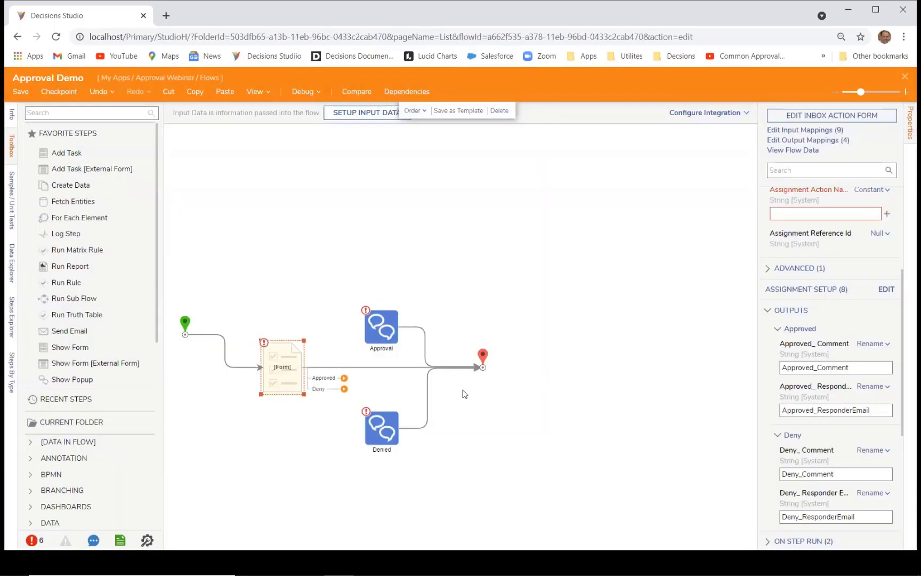
Step: Wire the form's Approved outcome to the Approval step and Deny to the Denied step
left_click_drag(343, 377, 360, 334)
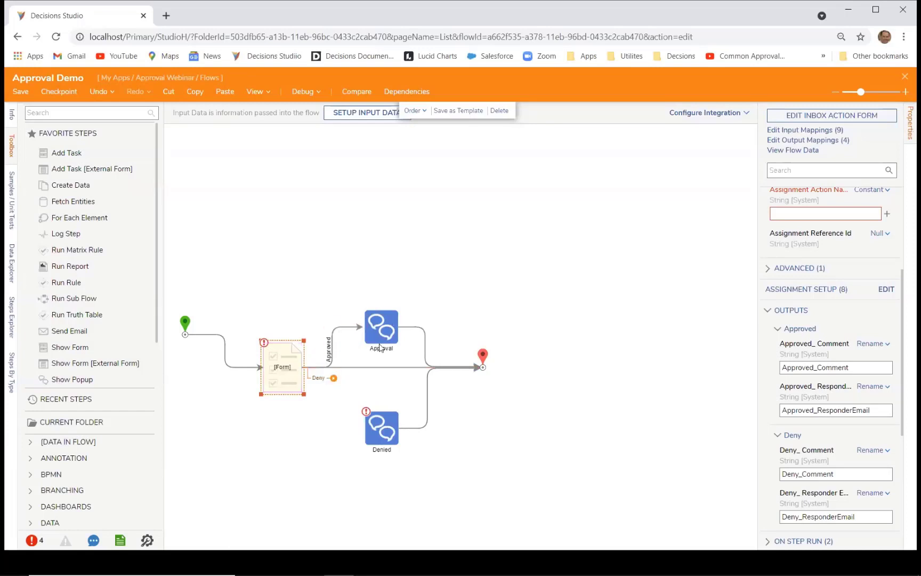
left_click_drag(333, 377, 364, 436)
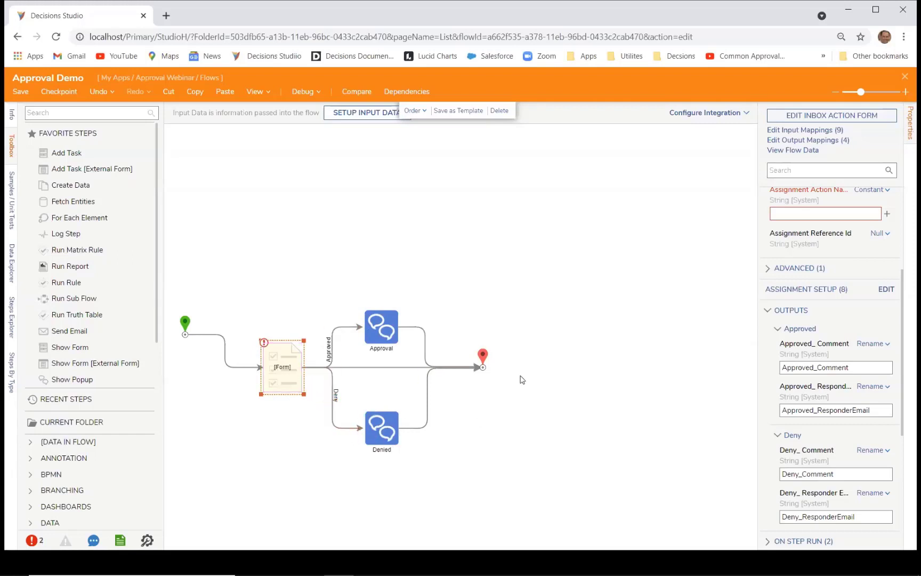
scroll(543, 366, "down", 3)
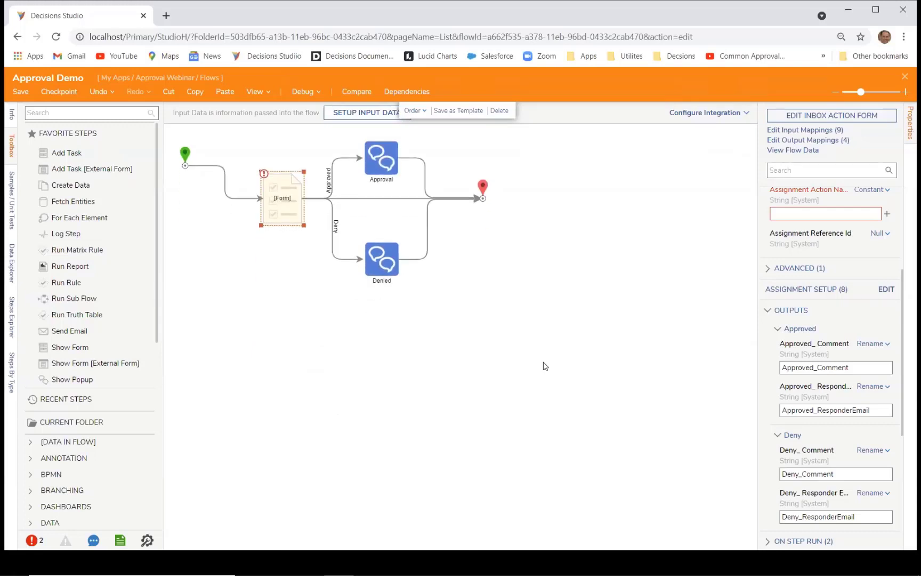
scroll(812, 283, "up", 3)
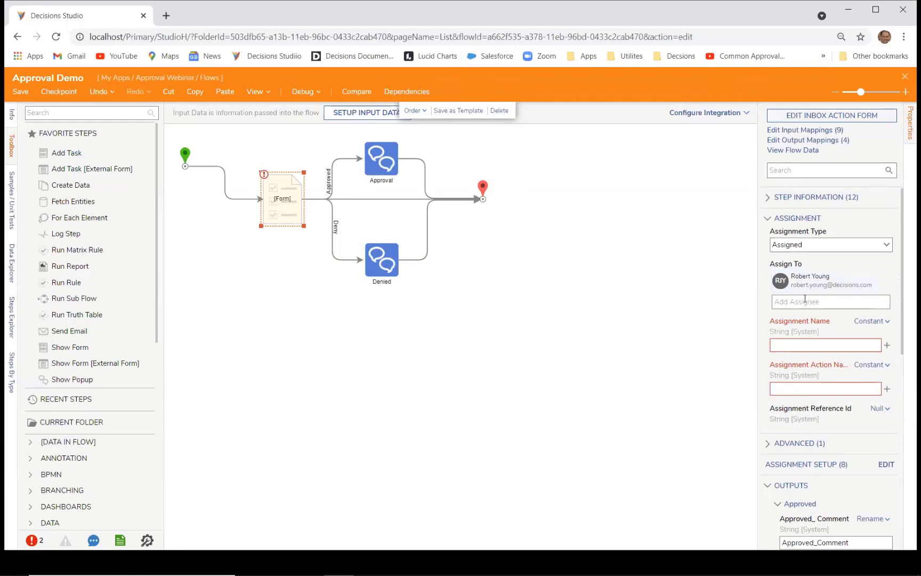
Step: Set the form step's Assignment Name to 'Review Request' and Assignment Action Name to 'Review'
left_click(799, 303)
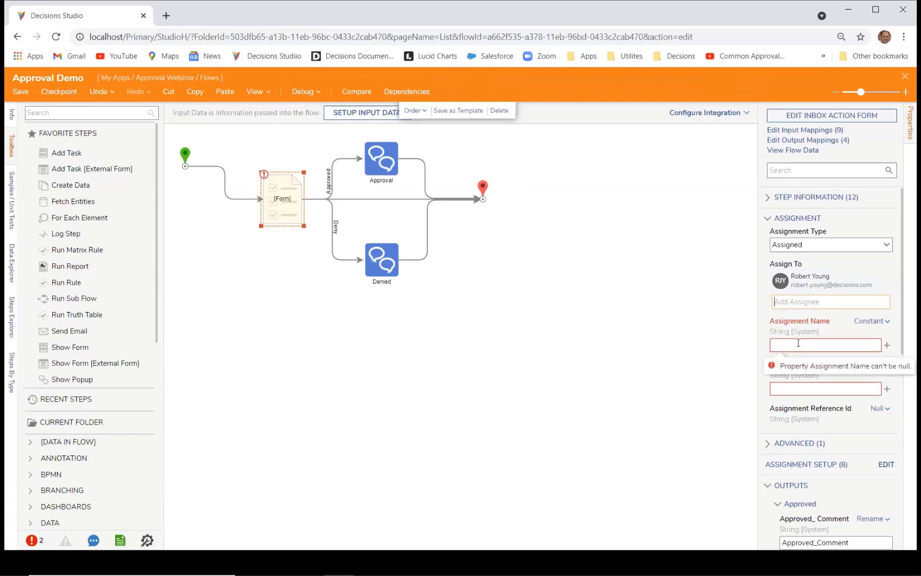
left_click(798, 345)
type("REview")
key("BackSpace")
key("BackSpace")
key("BackSpace")
key("BackSpace")
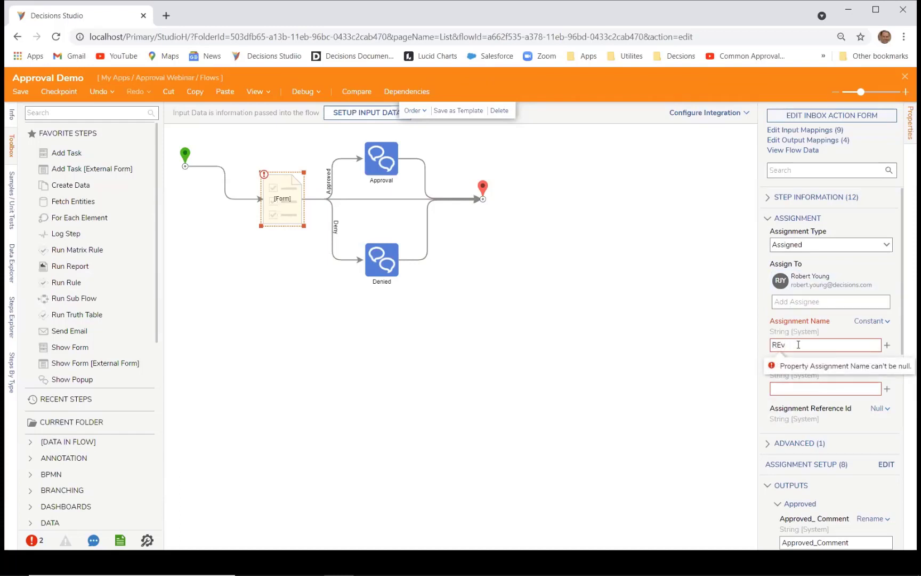
type("iew Re")
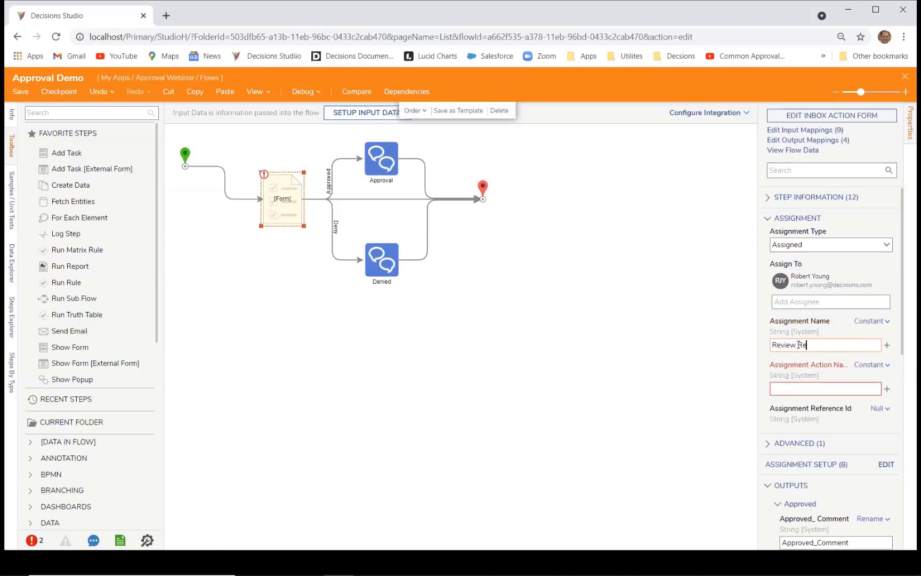
type("quest")
left_click(803, 388)
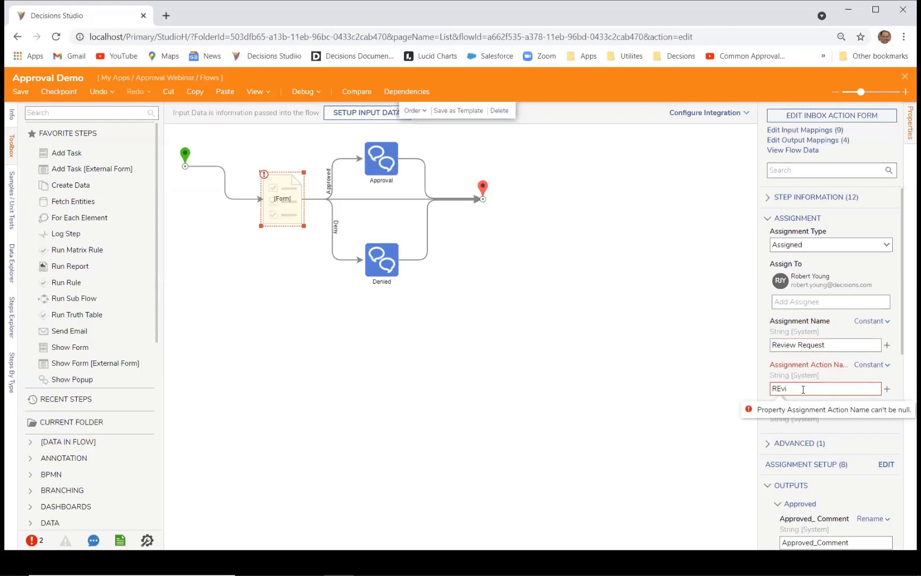
type("Rewvie")
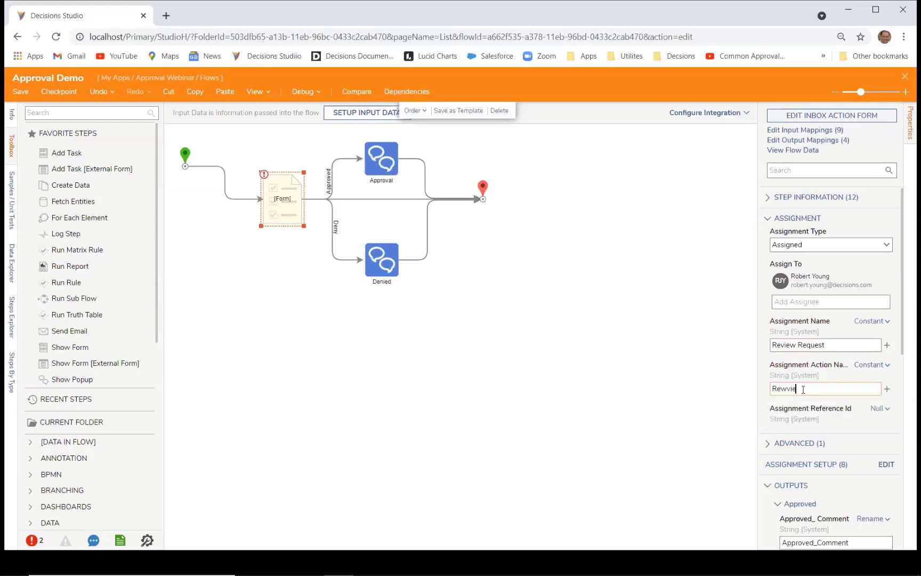
key("BackSpace")
key("BackSpace")
key("BackSpace")
type("iew")
left_click(696, 318)
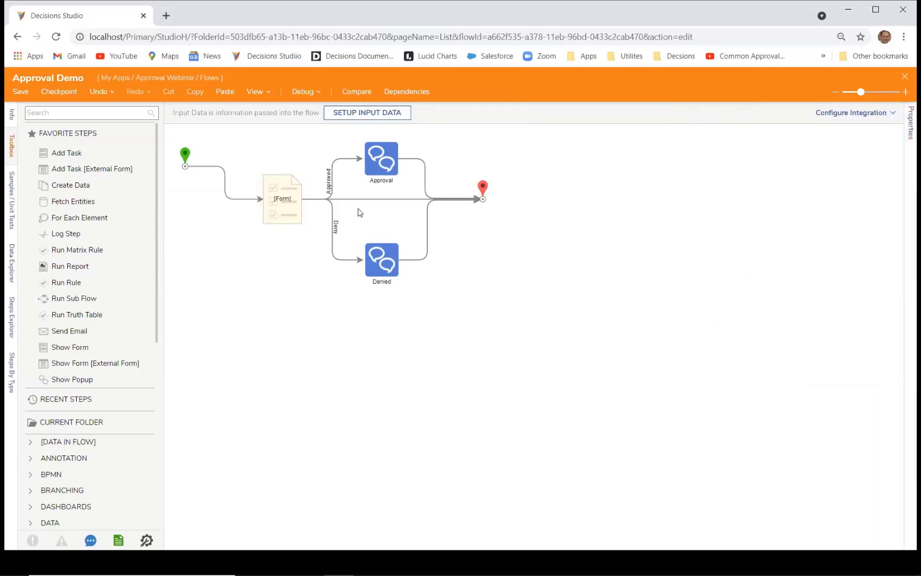
left_click(281, 206)
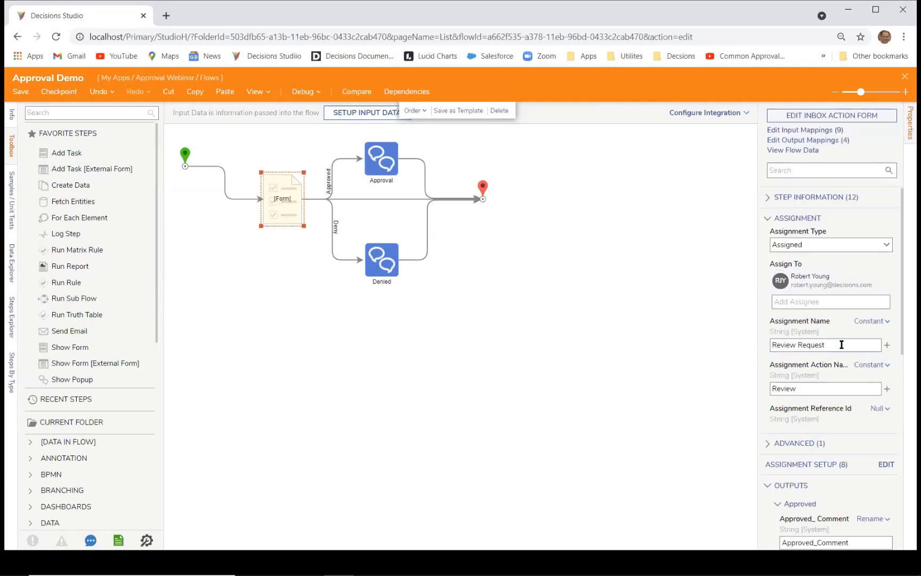
left_click(887, 321)
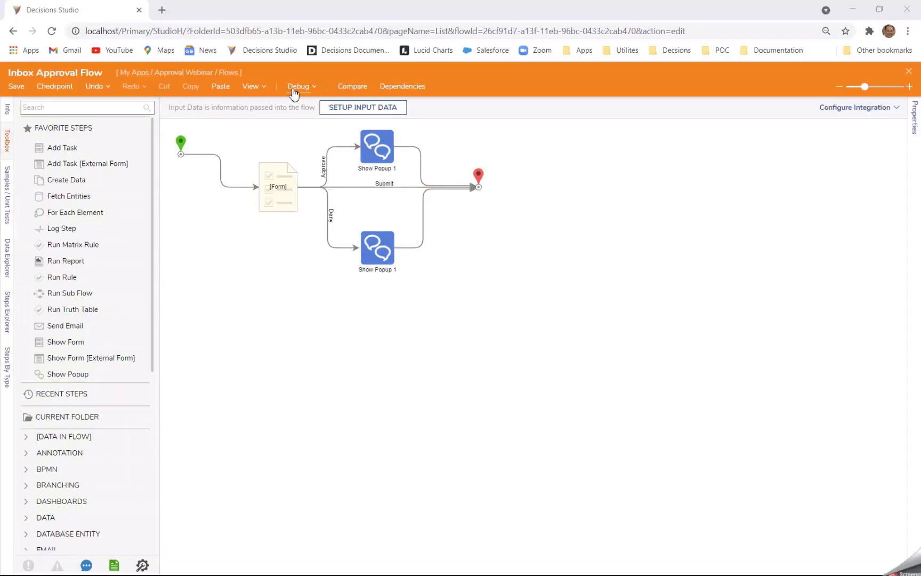
Step: Debug-run the Inbox Approval Flow to create the Review Request task, then go to the inbox
left_click(295, 87)
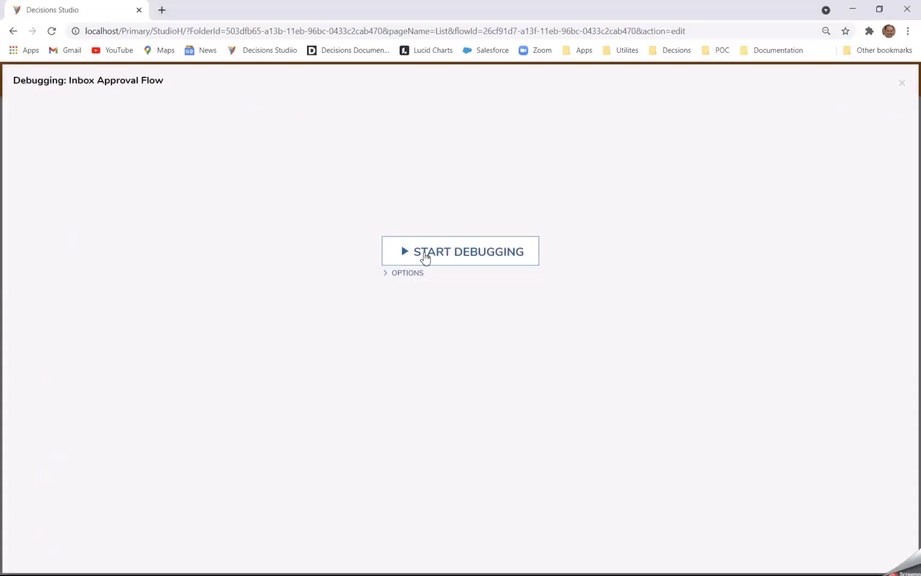
left_click(425, 258)
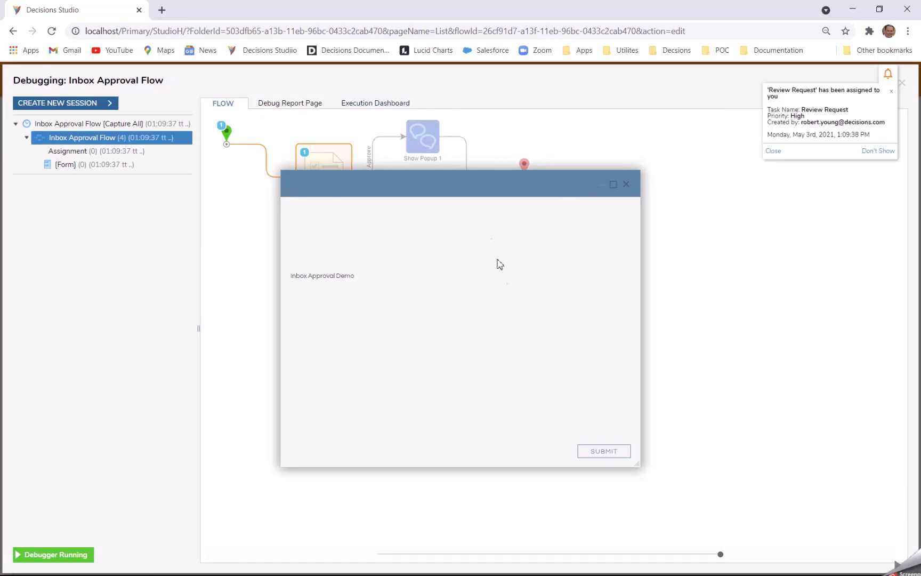
left_click_drag(464, 177, 475, 217)
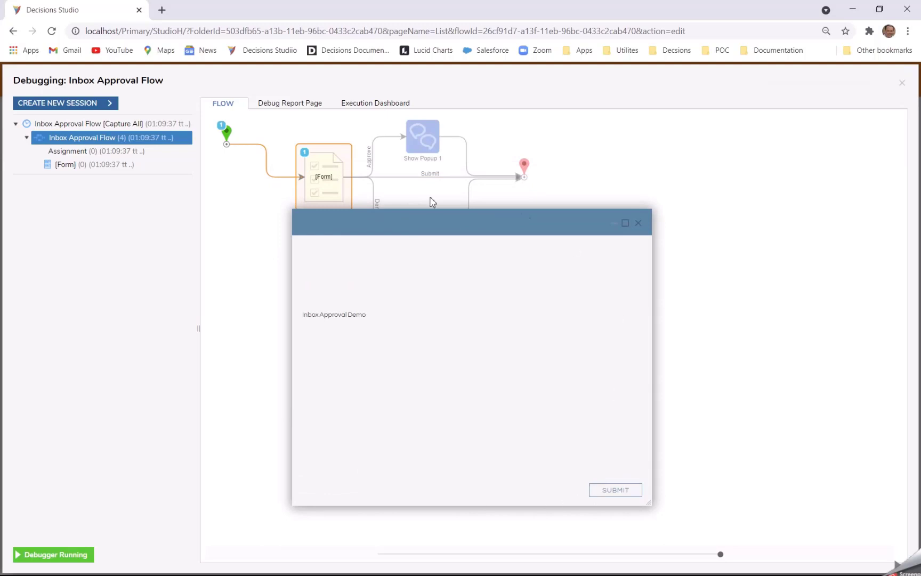
key("alt+Tab")
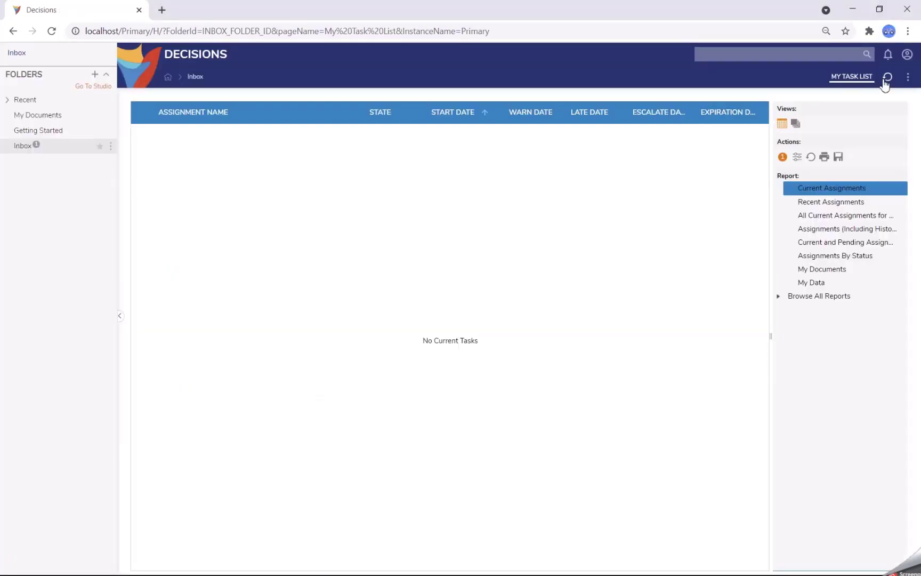
Step: Refresh the task list, approve the Review Request task and complete the assignment
left_click(889, 77)
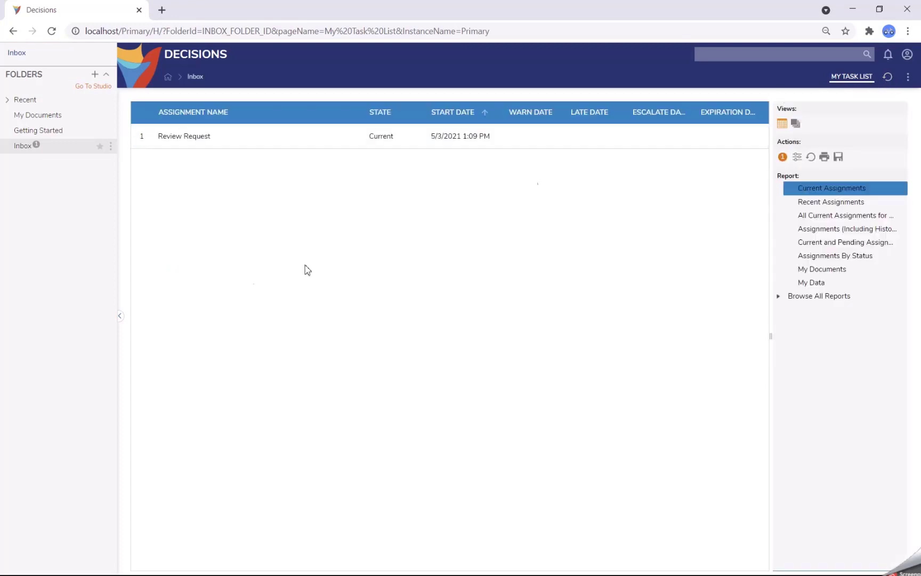
left_click(175, 137)
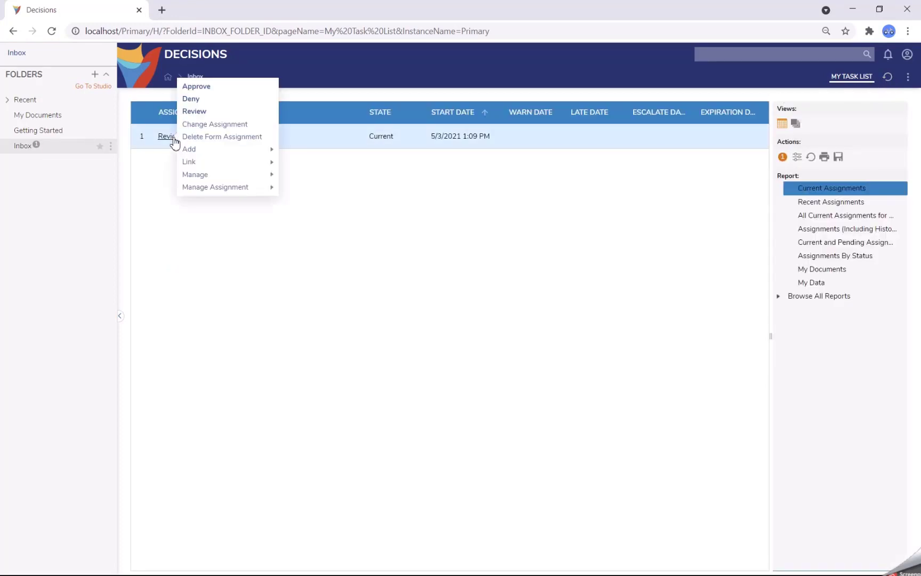
left_click(207, 87)
left_click(417, 294)
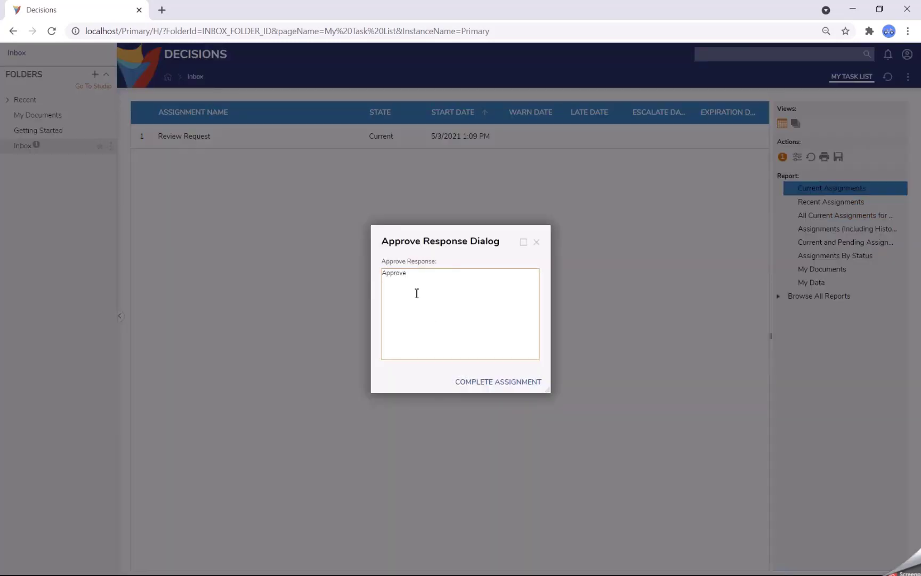
left_click(498, 382)
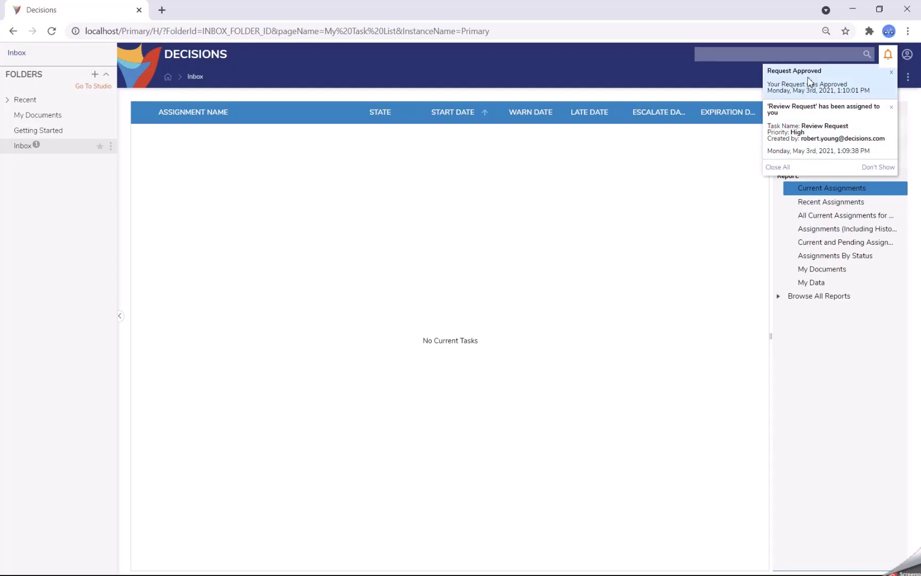
key("alt+Tab")
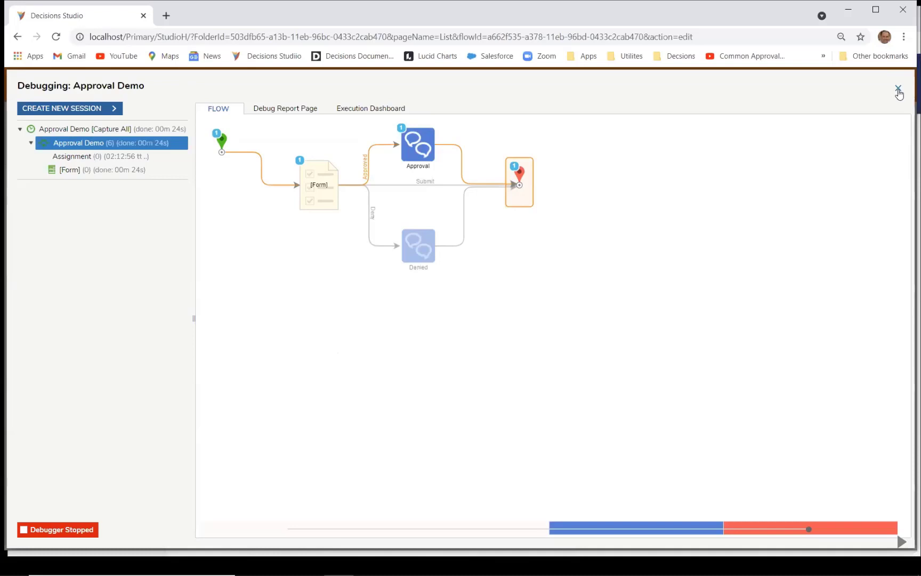
Step: Close the Approval Demo debugger and disconnect the Deny path from the Denied step
left_click(898, 89)
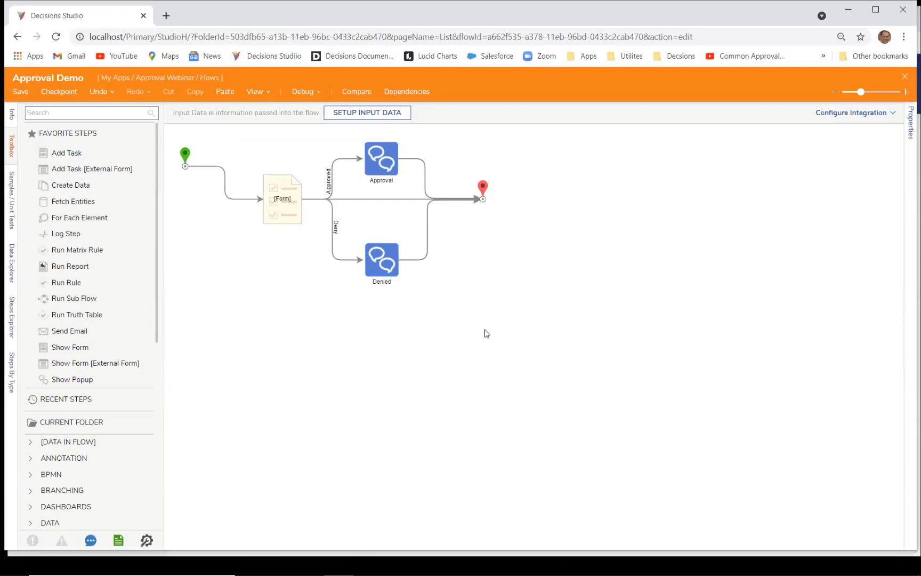
scroll(486, 334, "up", 3)
scroll(485, 333, "down", 3)
mouse_move(332, 252)
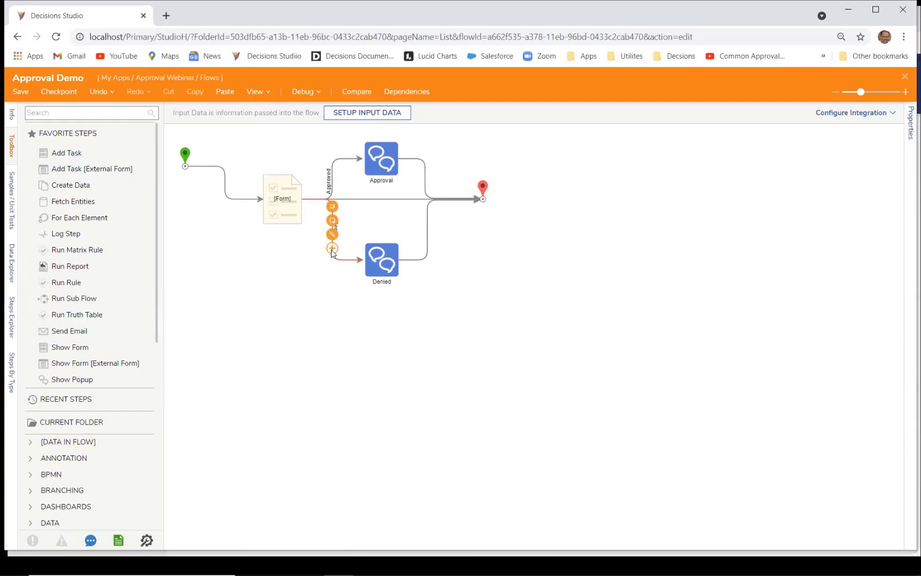
left_click(333, 208)
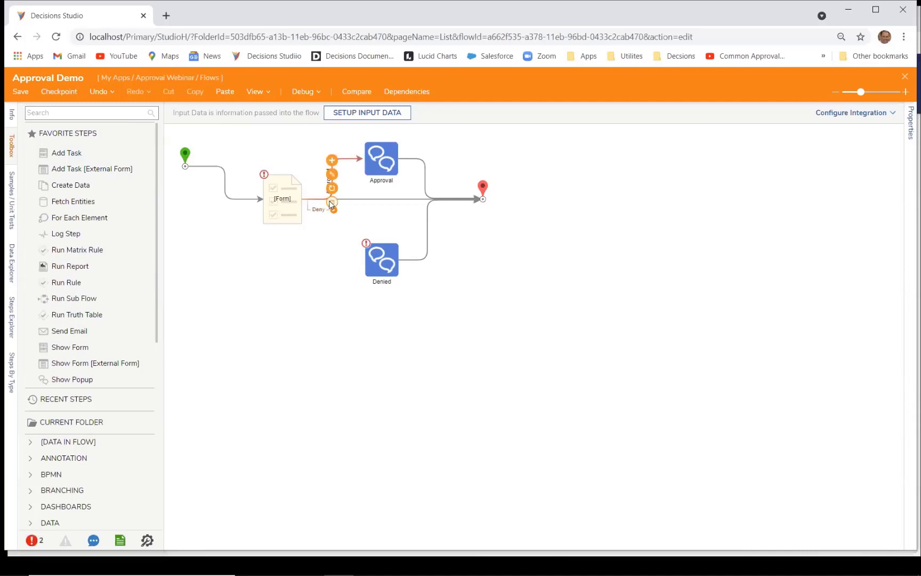
Step: Clear all Approved and Deny action definitions from the form step's Assignment Setup
left_click(331, 203)
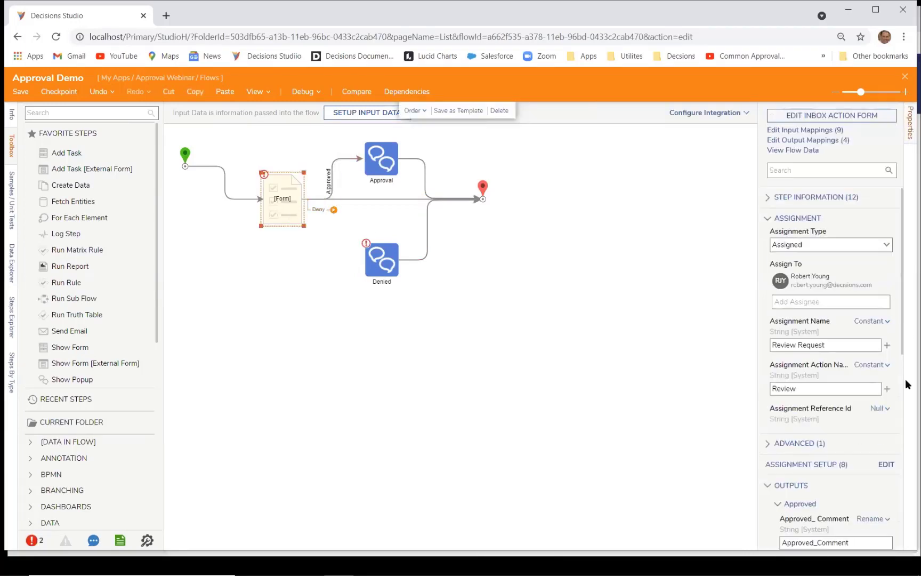
scroll(845, 388, "down", 8)
scroll(863, 330, "up", 4)
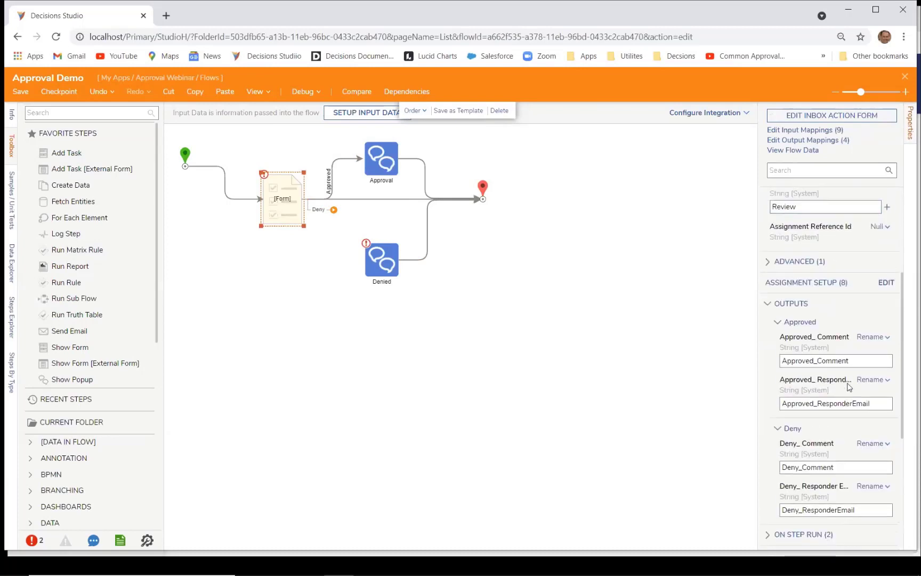
left_click(877, 285)
scroll(480, 339, "down", 5)
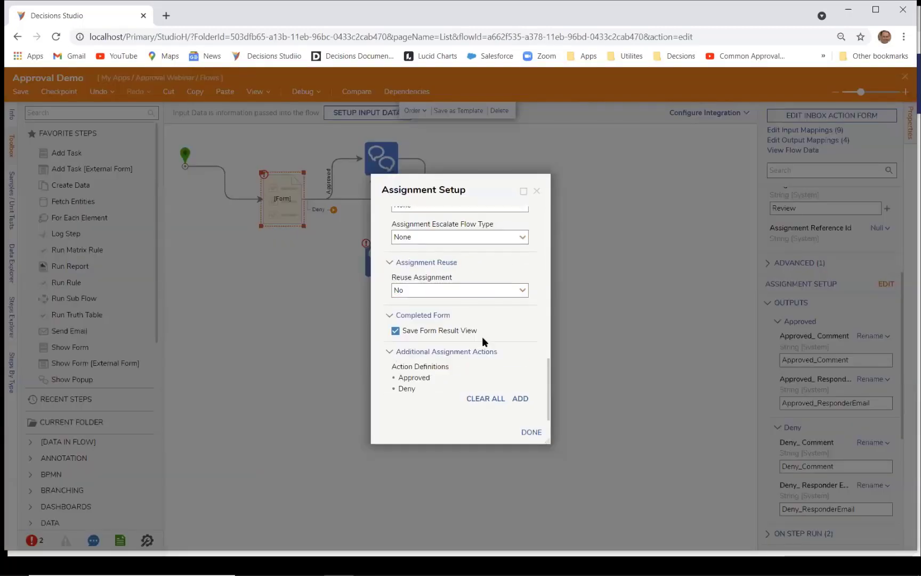
left_click(487, 400)
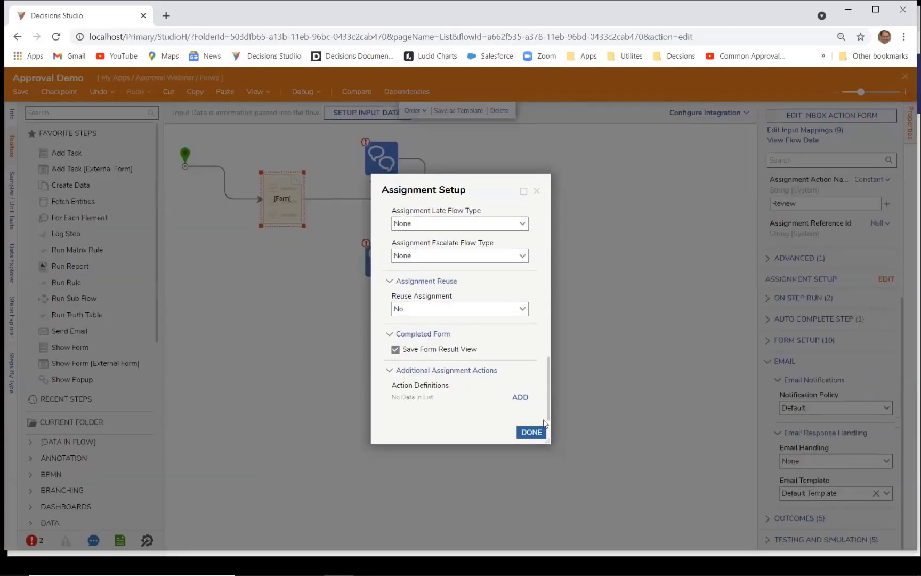
left_click(530, 432)
Step: Remove the Inbox Action Form from the form step's Form Setup
left_click(774, 347)
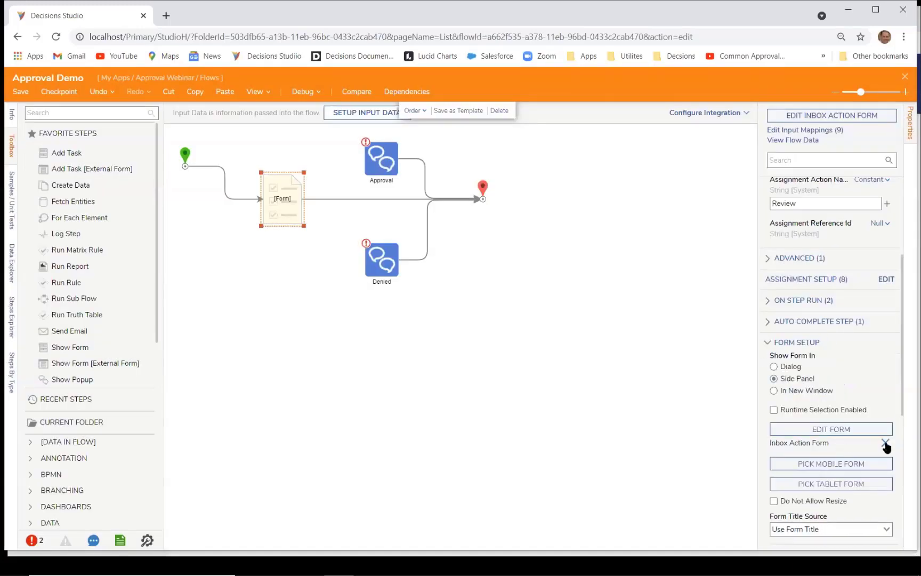
left_click(885, 443)
left_click(650, 411)
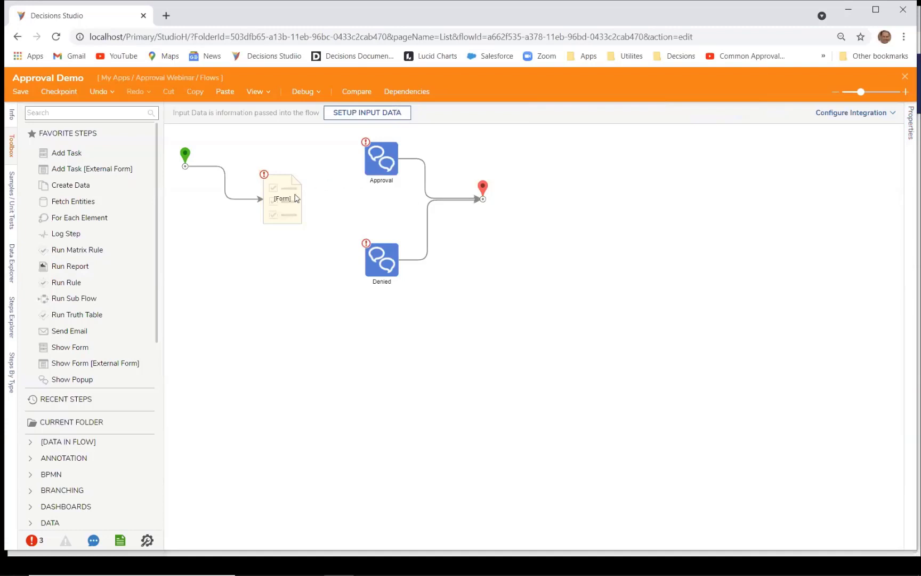
left_click(294, 198)
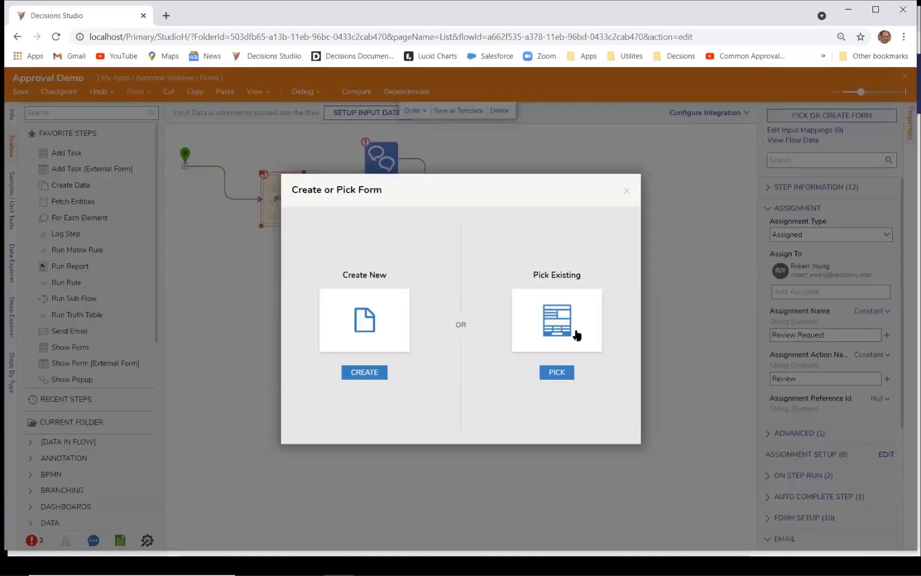
Step: Attach the Purchase Request Form, then wire Approved to Approval and Denied to Denied
left_click(555, 372)
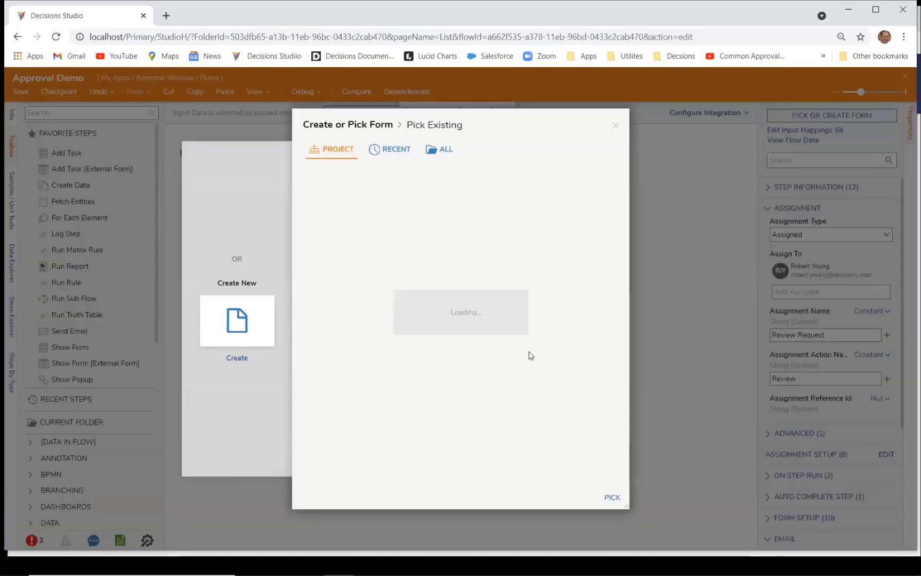
left_click(447, 210)
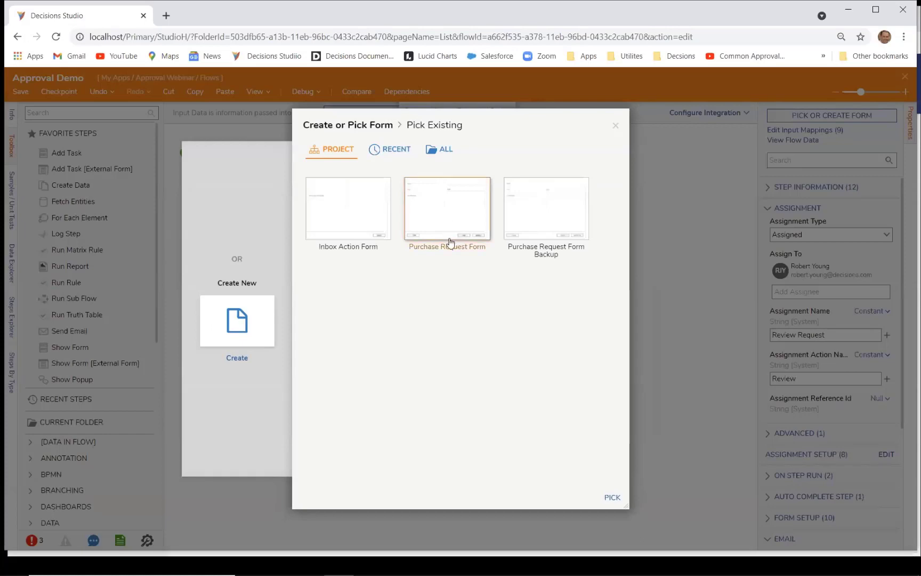
left_click(613, 500)
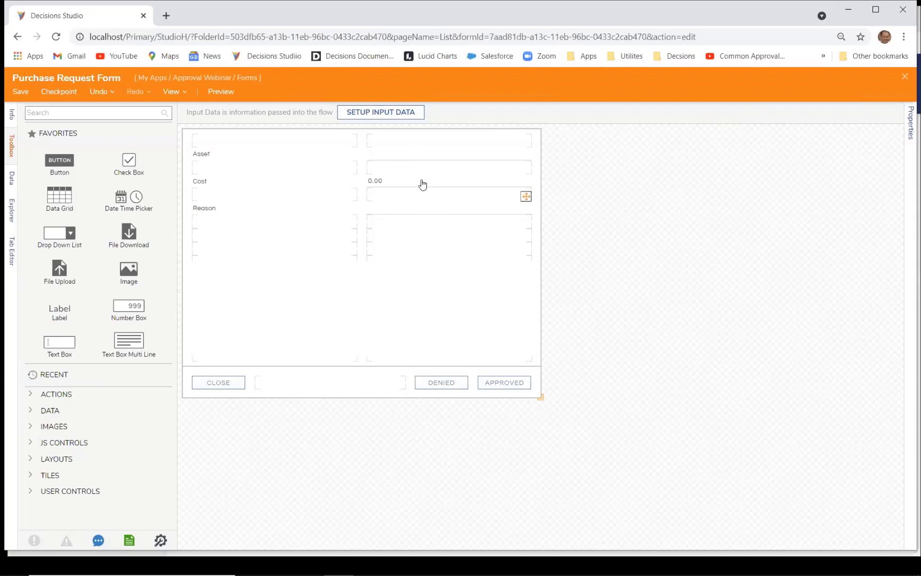
left_click(425, 391)
left_click(905, 77)
left_click(514, 288)
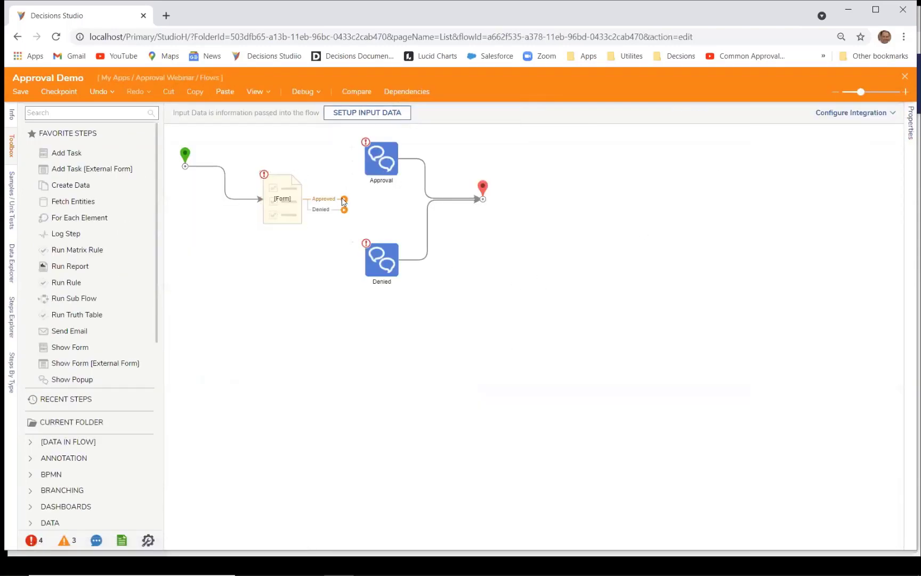
left_click_drag(344, 199, 362, 159)
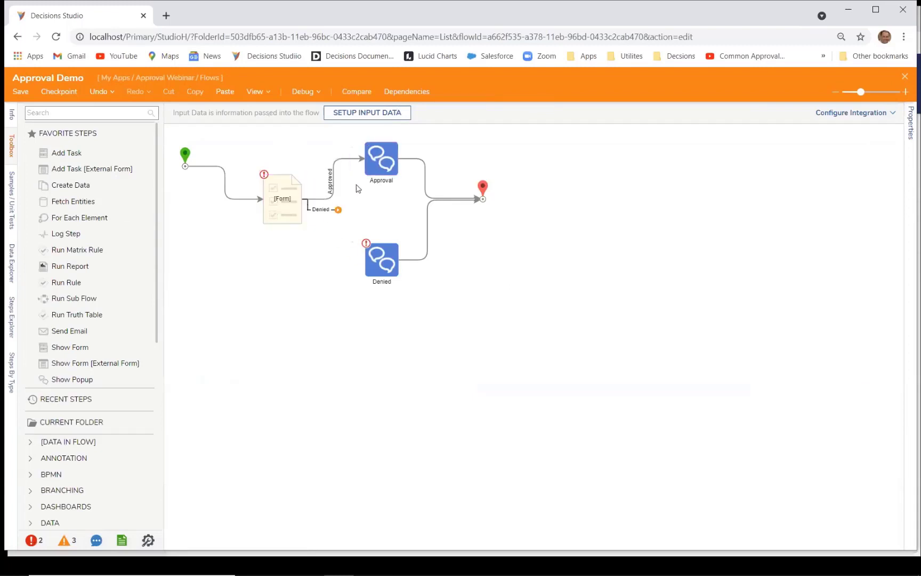
left_click_drag(338, 209, 382, 261)
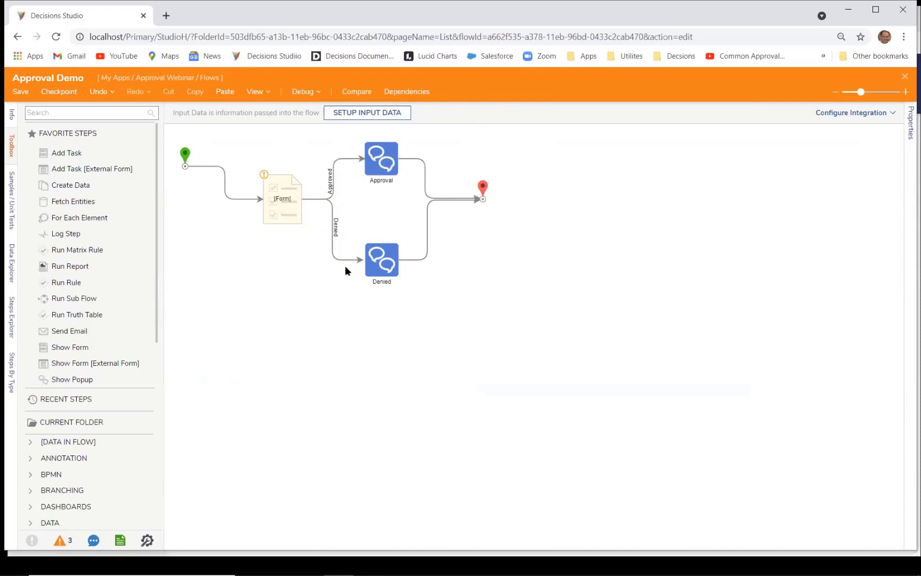
Step: Add flow inputs Asset (String), Cost (Decimal) and Reason (String), then save the flow
left_click(185, 169)
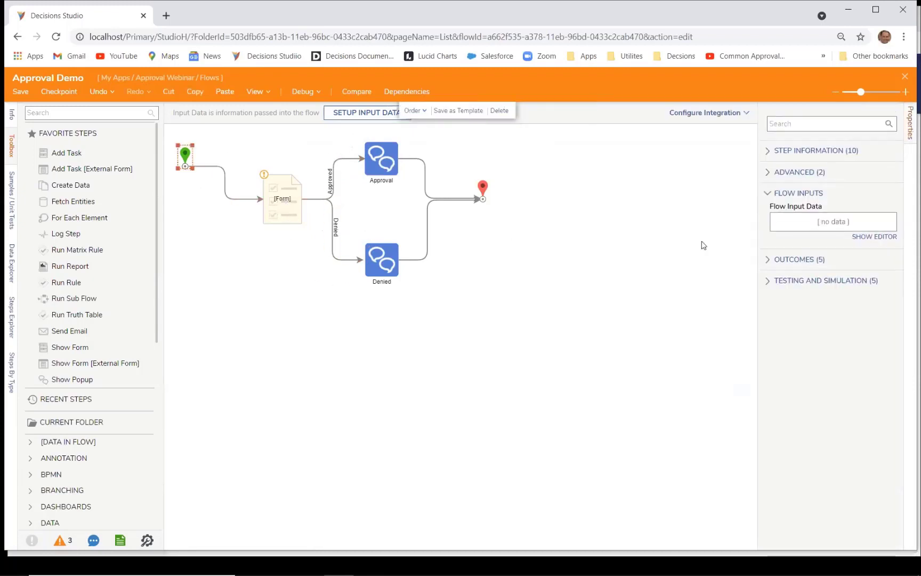
left_click(866, 239)
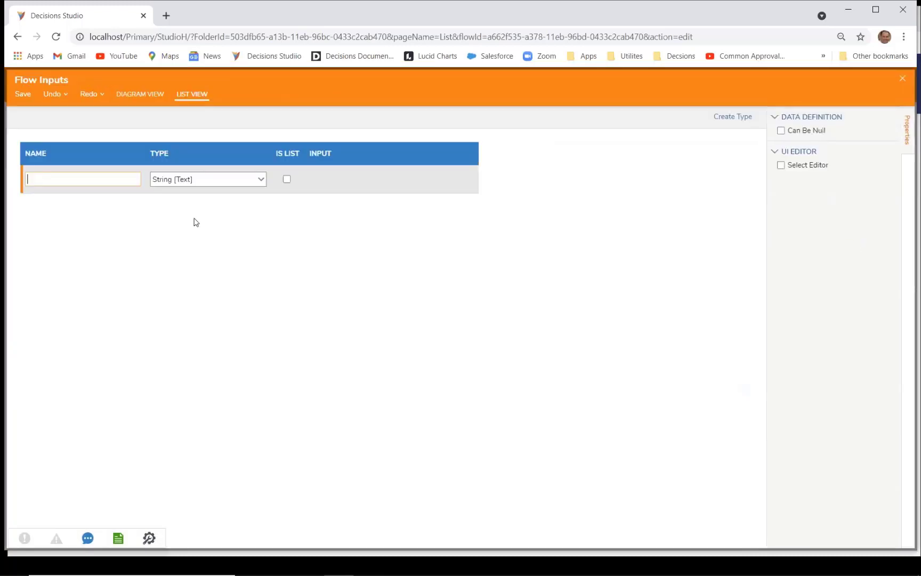
type("Asset")
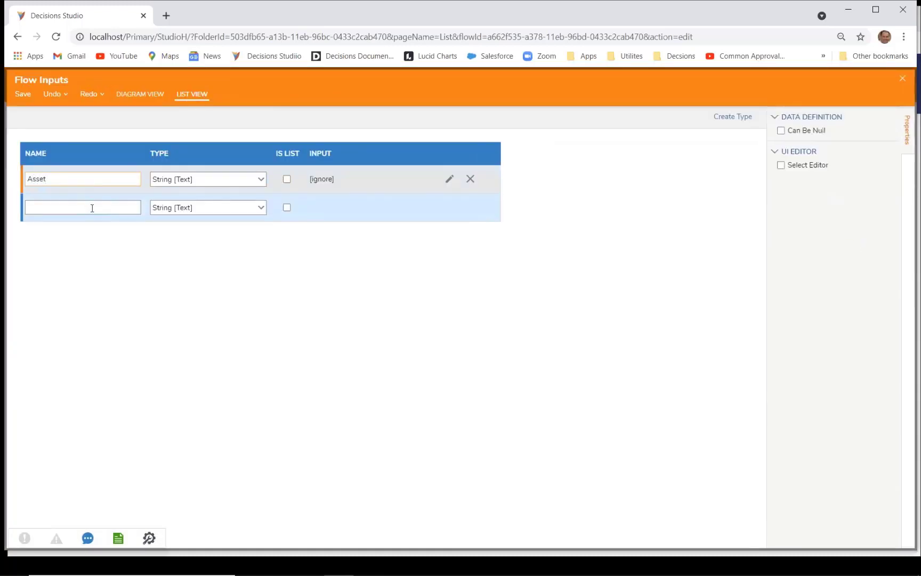
left_click(92, 208)
type("Cost")
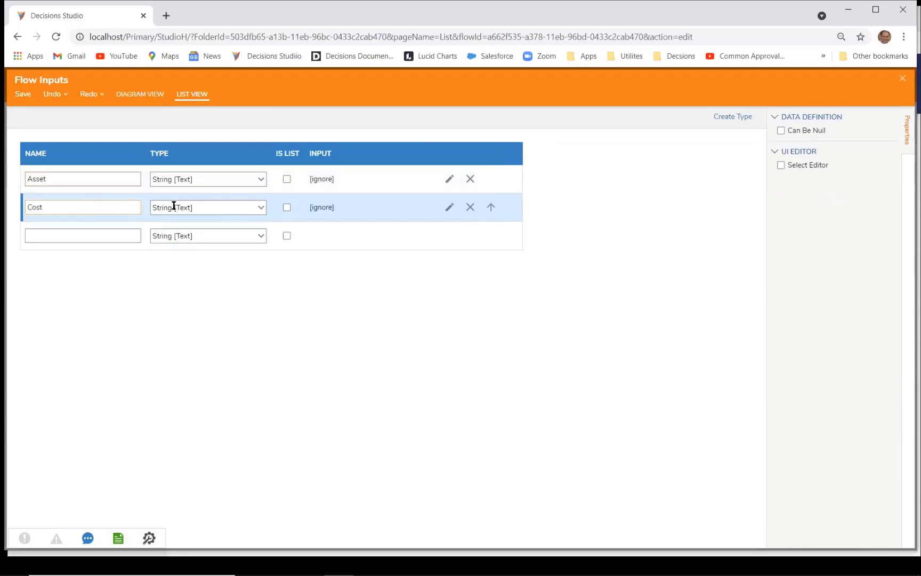
left_click(260, 208)
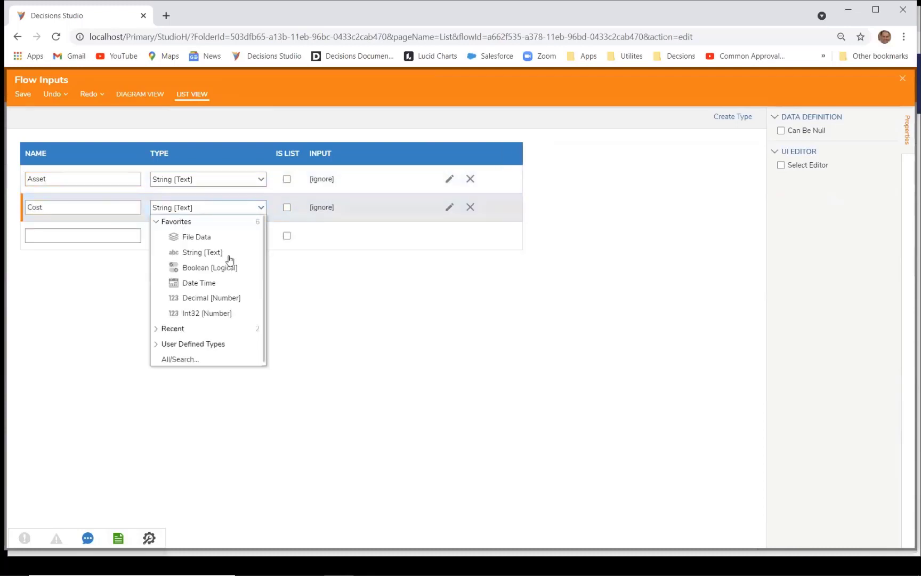
left_click(211, 298)
left_click(109, 237)
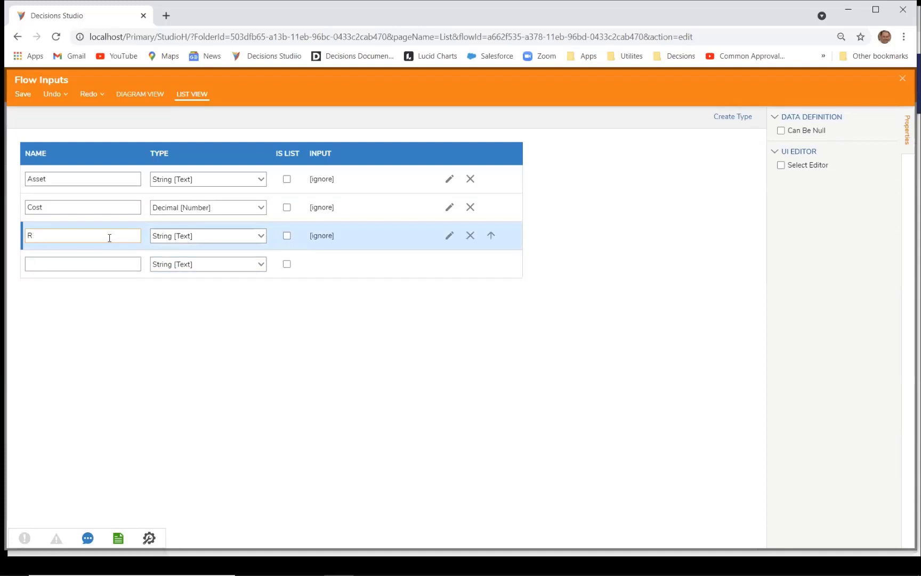
left_click(487, 358)
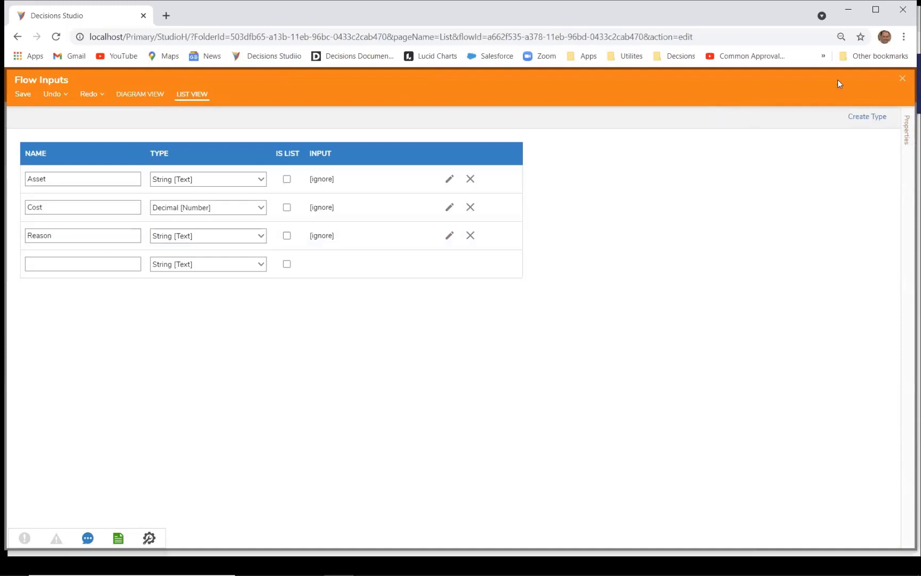
left_click(25, 97)
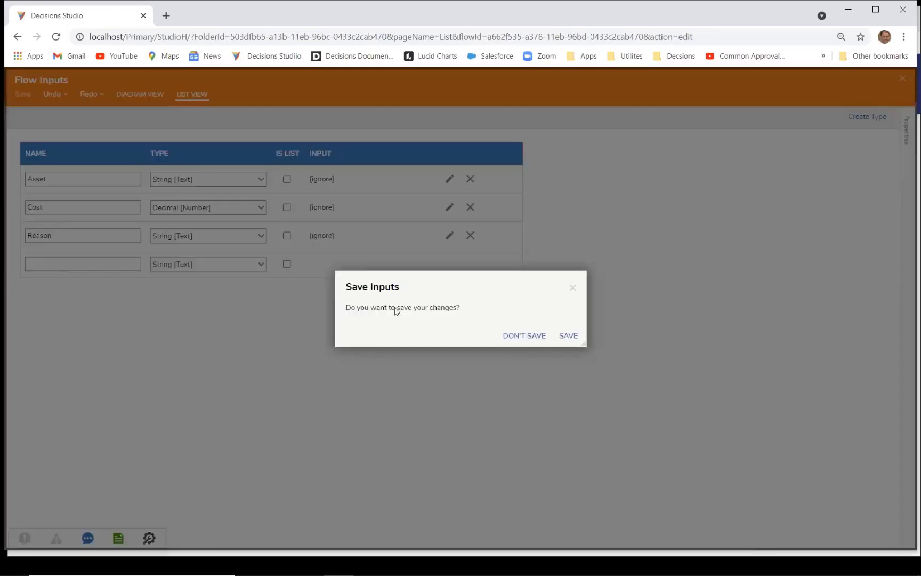
left_click(564, 336)
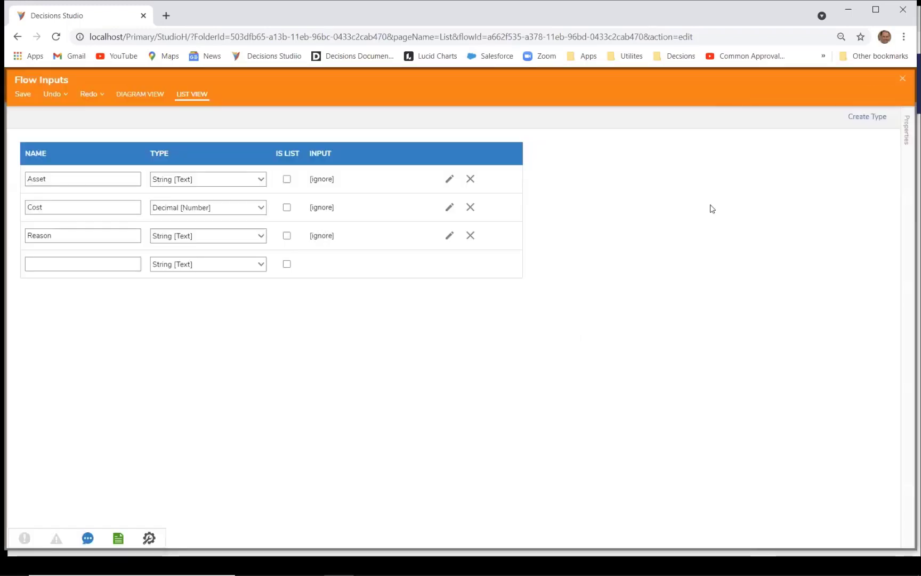
left_click(900, 79)
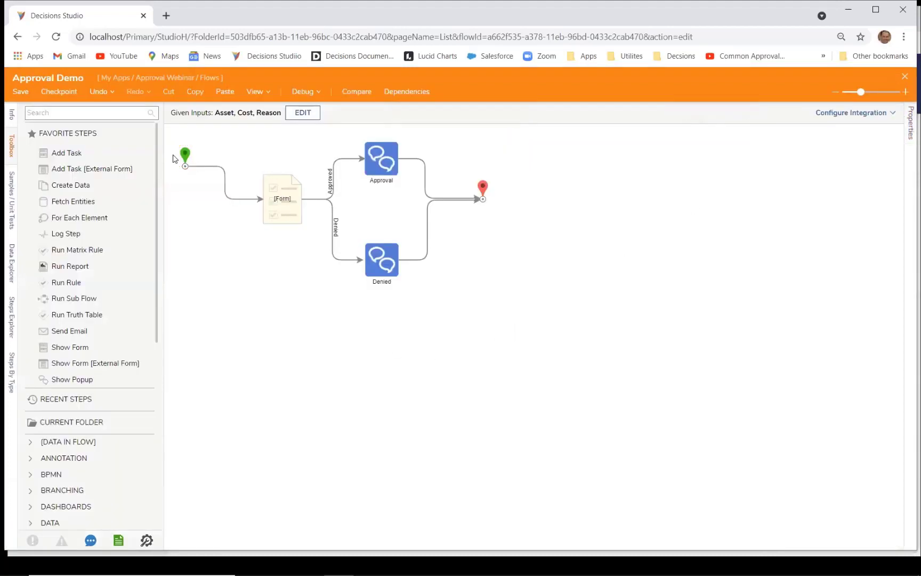
Step: Map the form step's Asset, Cost and Reason inputs from the flow data and confirm
left_click(283, 204)
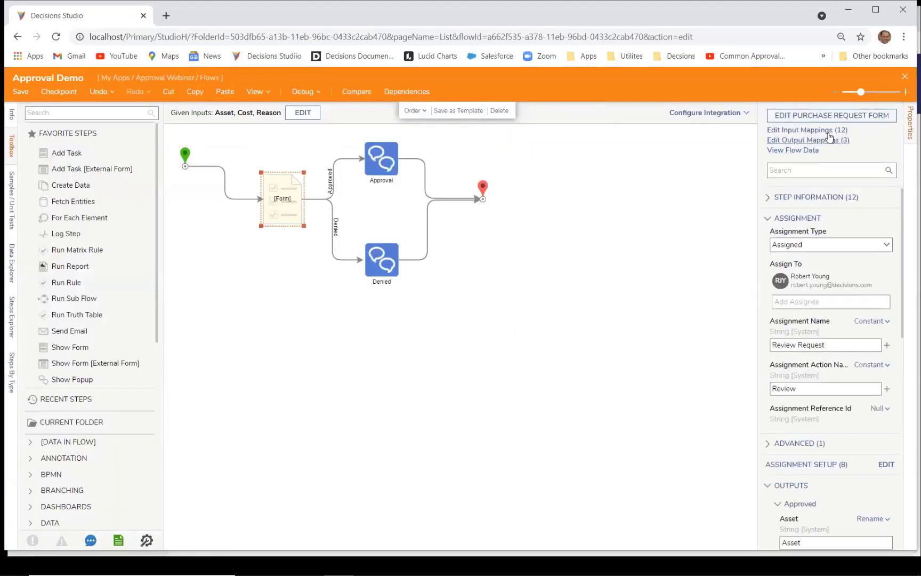
left_click(813, 132)
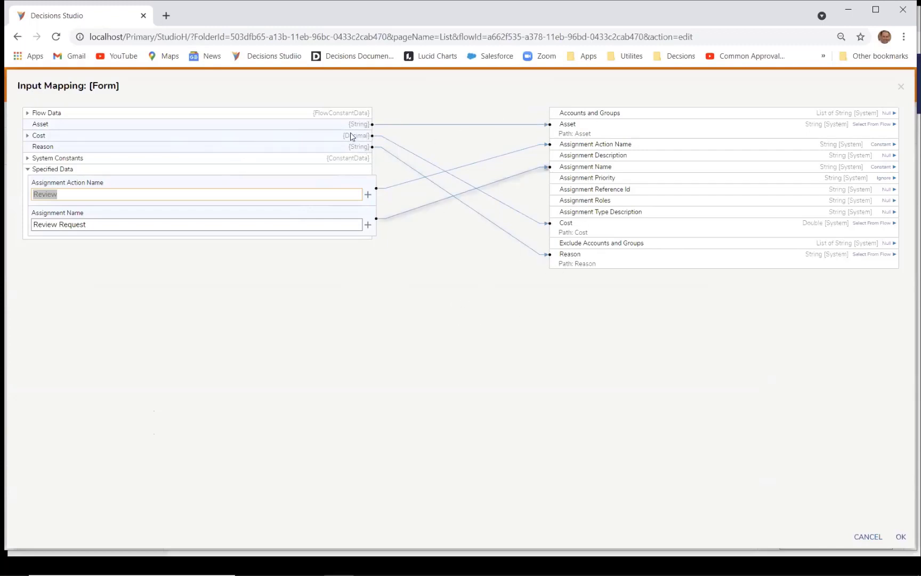
left_click(900, 538)
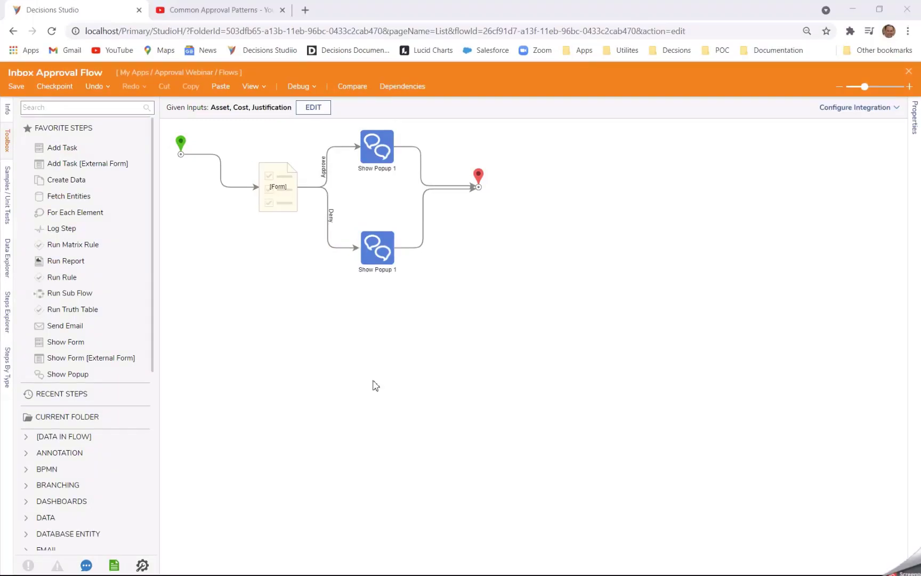
Step: Debug the Inbox Approval Flow with Asset Coffee, Cost 250 and Justification 'Office Needs Coffee'
left_click(300, 87)
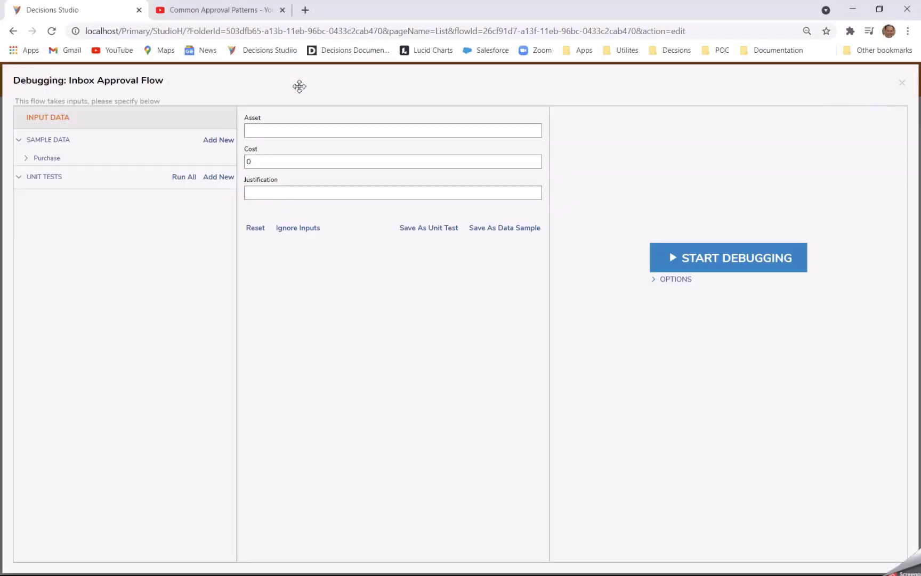
left_click(332, 131)
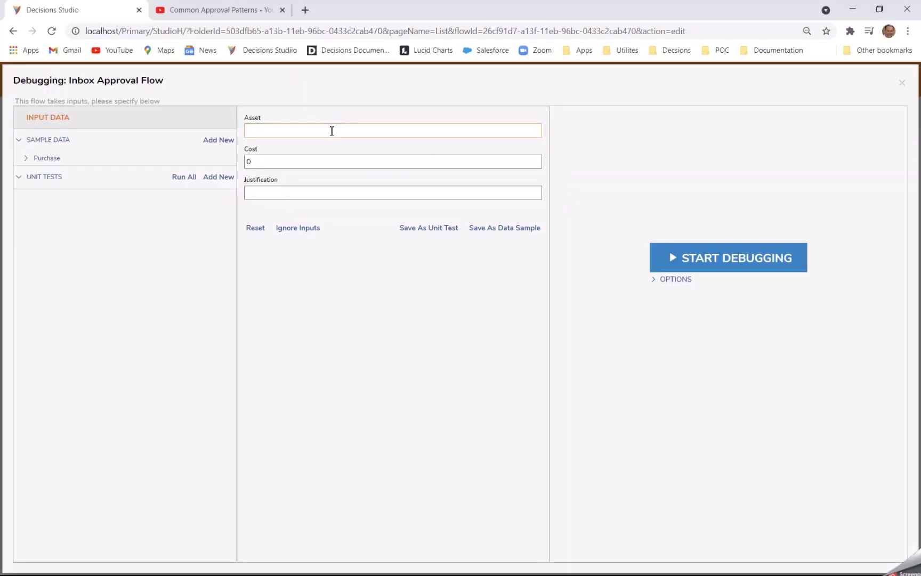
key("Tab")
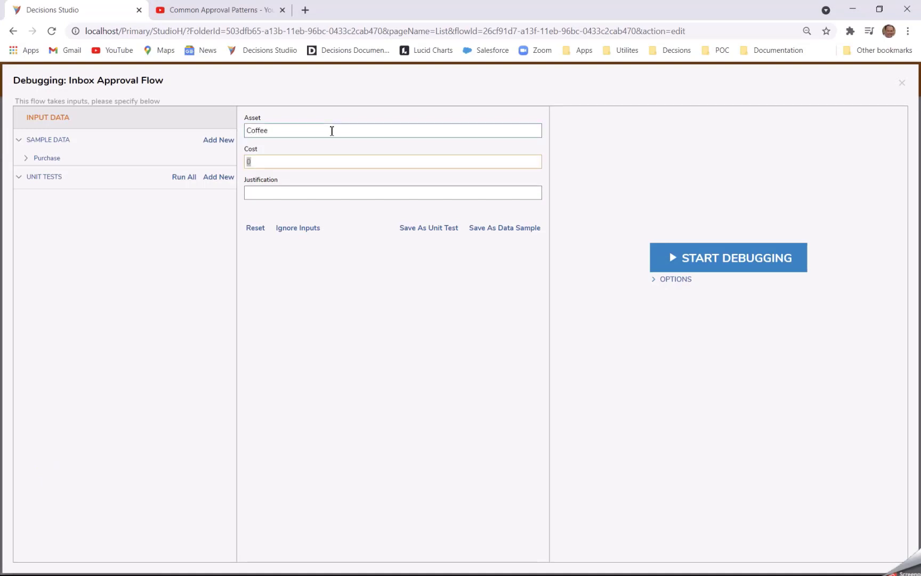
type("250")
key("Tab")
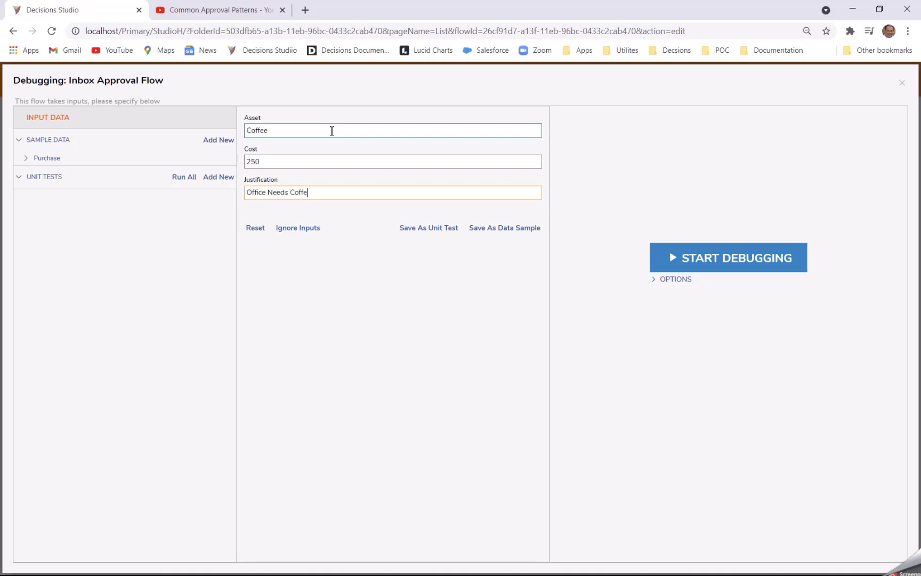
left_click(716, 261)
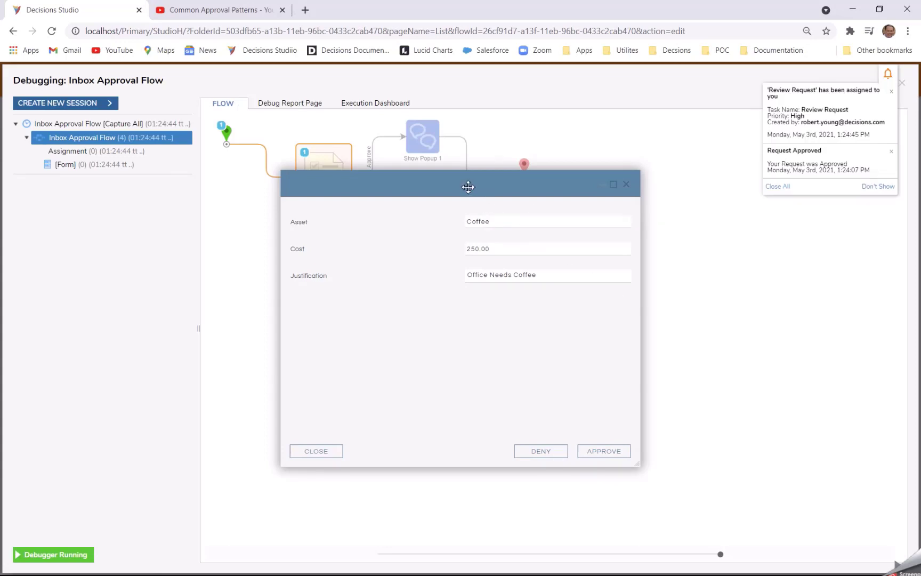
left_click_drag(469, 187, 465, 280)
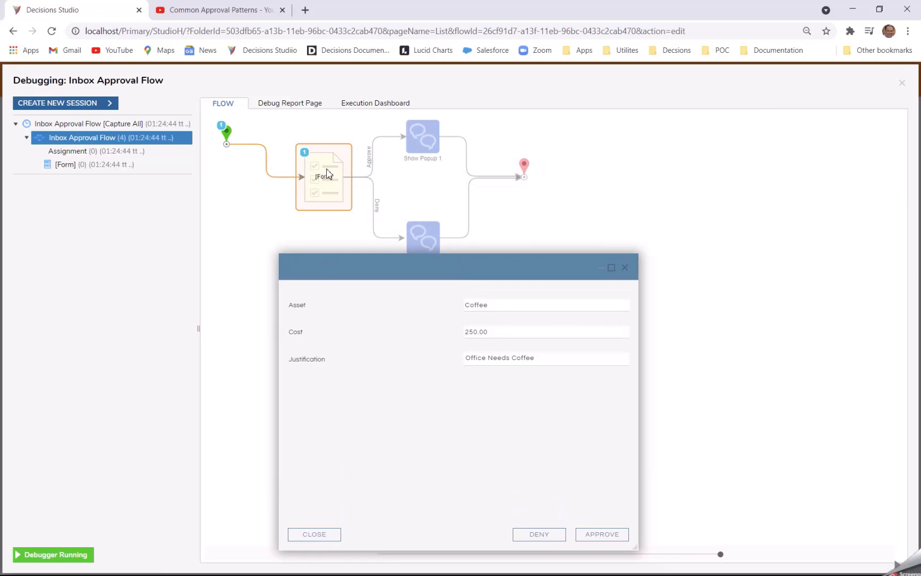
Step: Open the Review Request task from the portal inbox for review
key("alt+Tab")
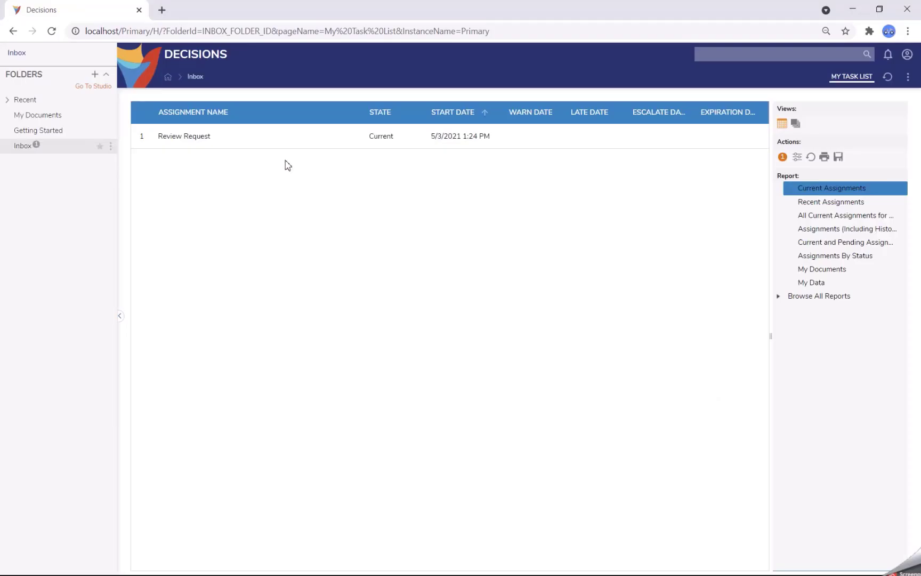
left_click(193, 142)
left_click(221, 104)
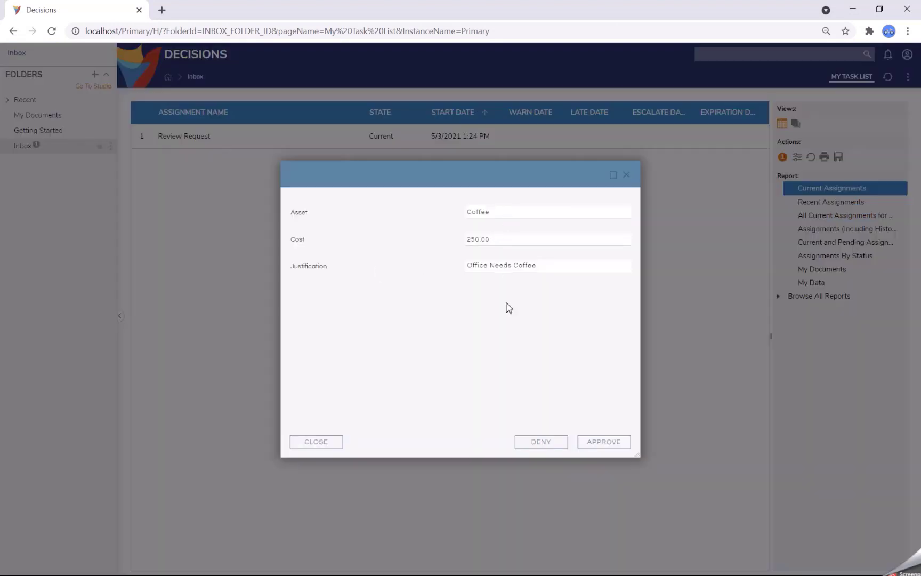
Step: Approve the Coffee request, then close the finished debugger back to the Approval Demo flow
left_click(602, 443)
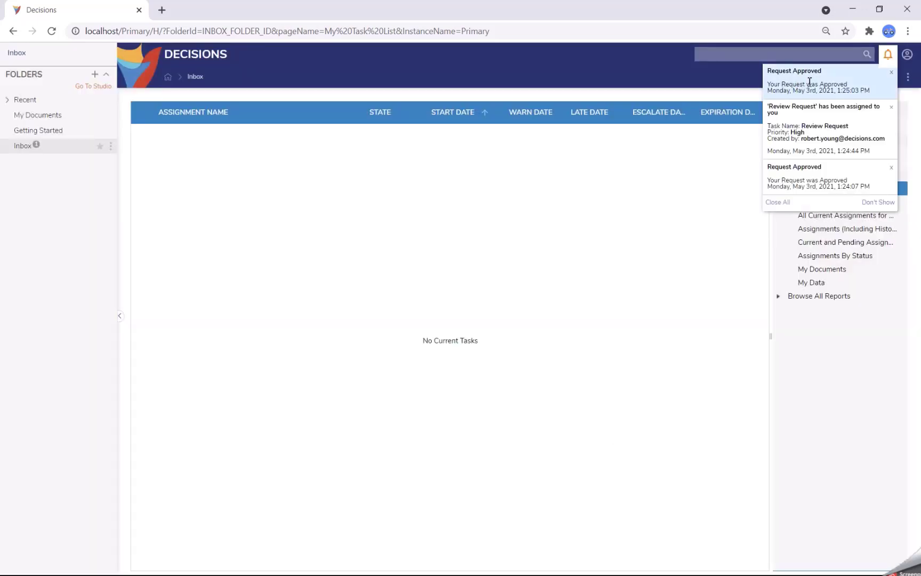
key("alt+Tab")
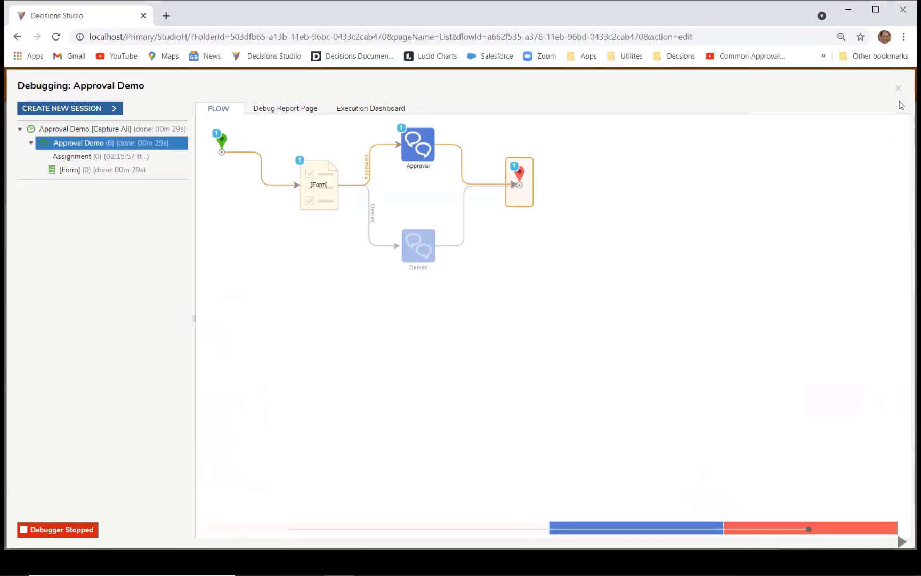
left_click(898, 88)
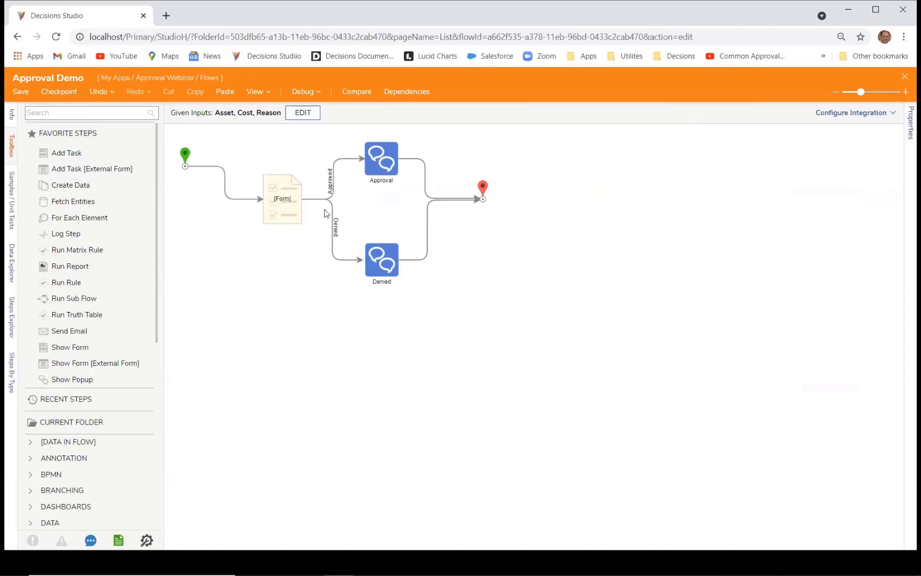
Step: Set the form step's Email Handling to Links Only and open the email subject in the editor
left_click(277, 209)
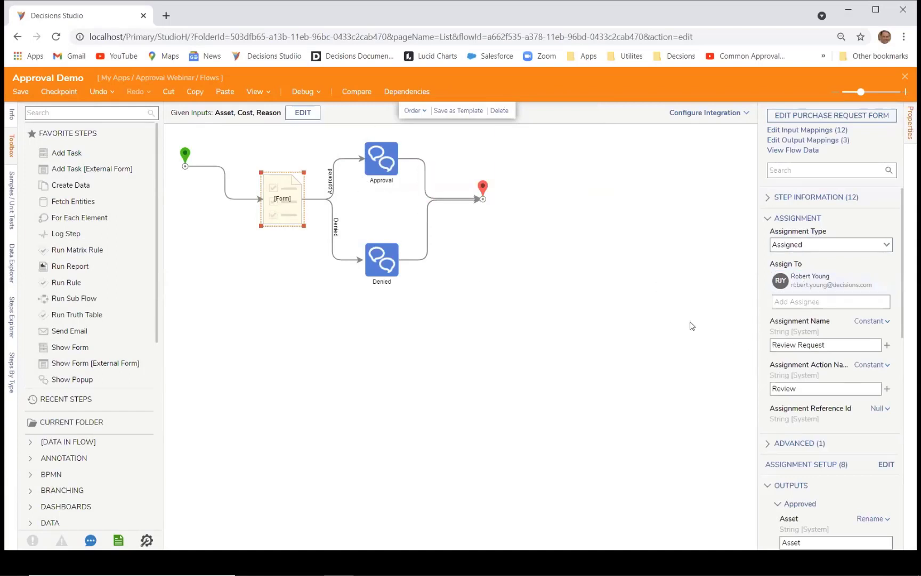
scroll(806, 324, "down", 7)
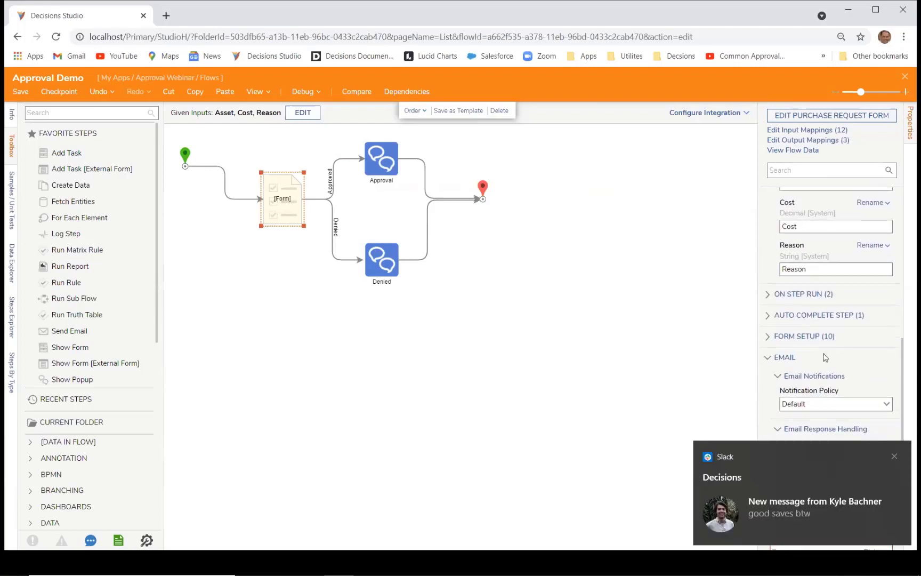
left_click(895, 457)
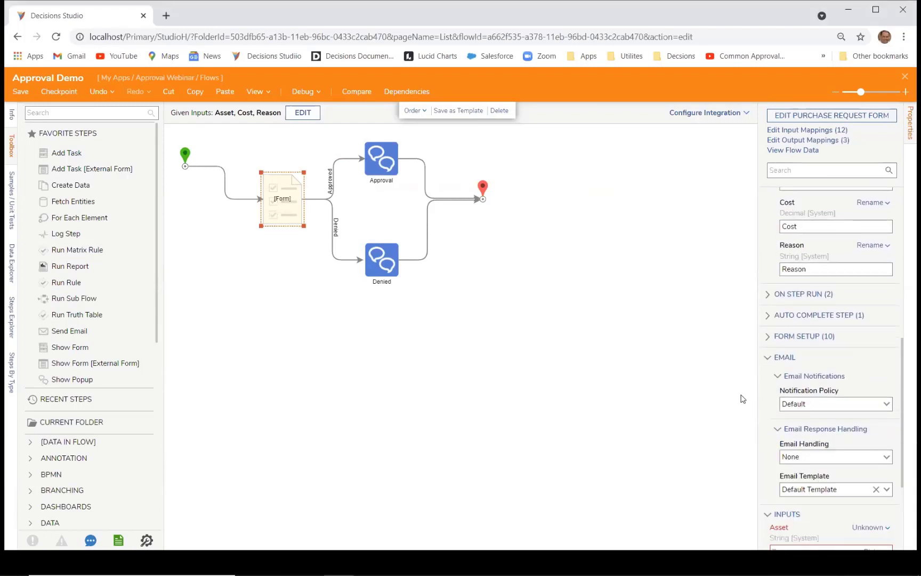
scroll(744, 399, "down", 1)
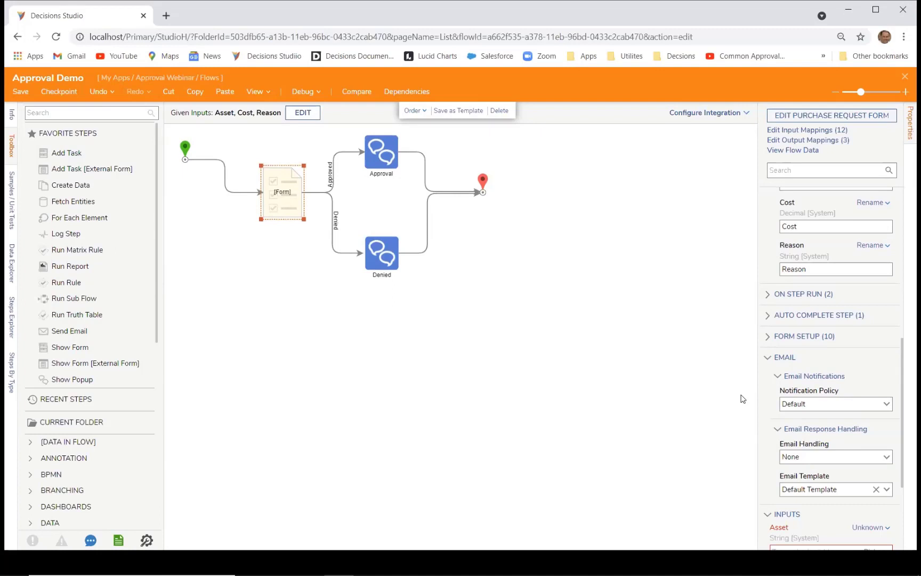
scroll(848, 411, "down", 3)
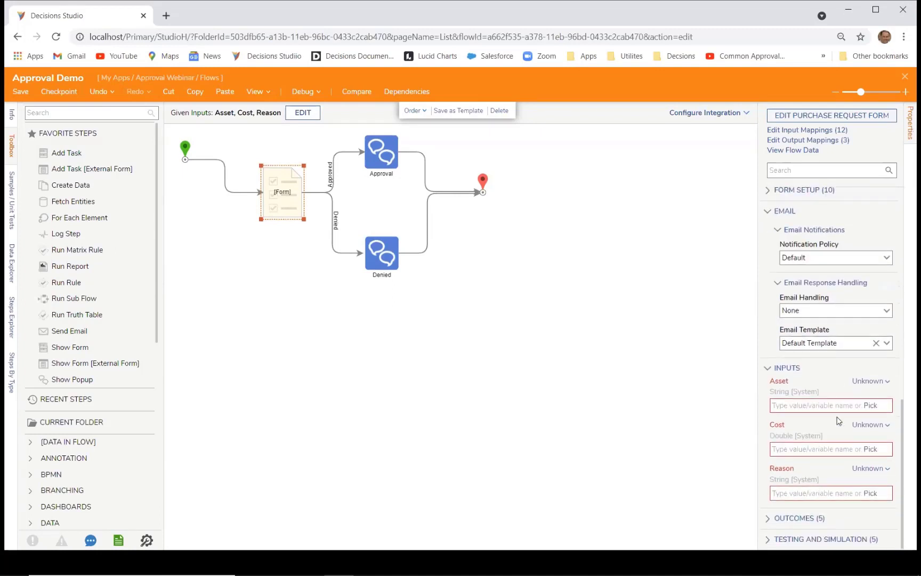
left_click(885, 310)
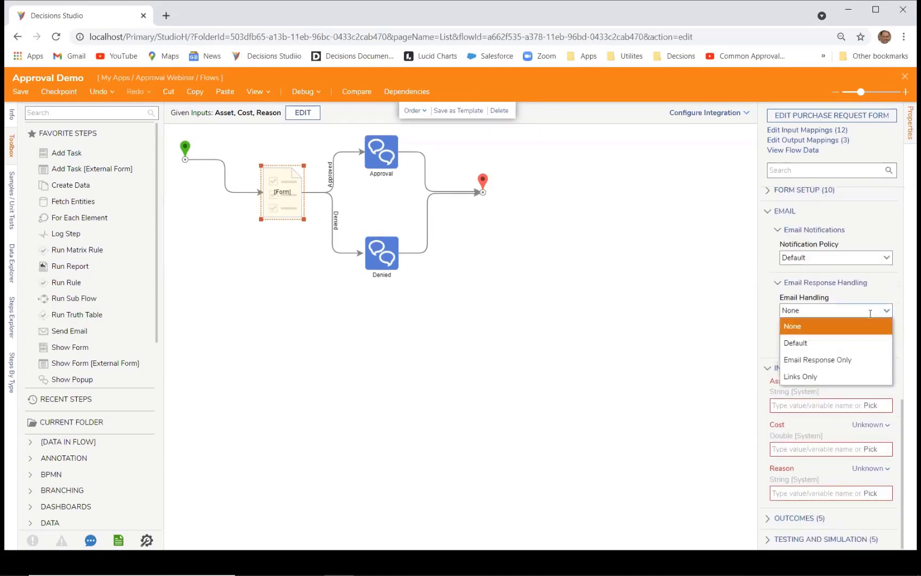
left_click(814, 377)
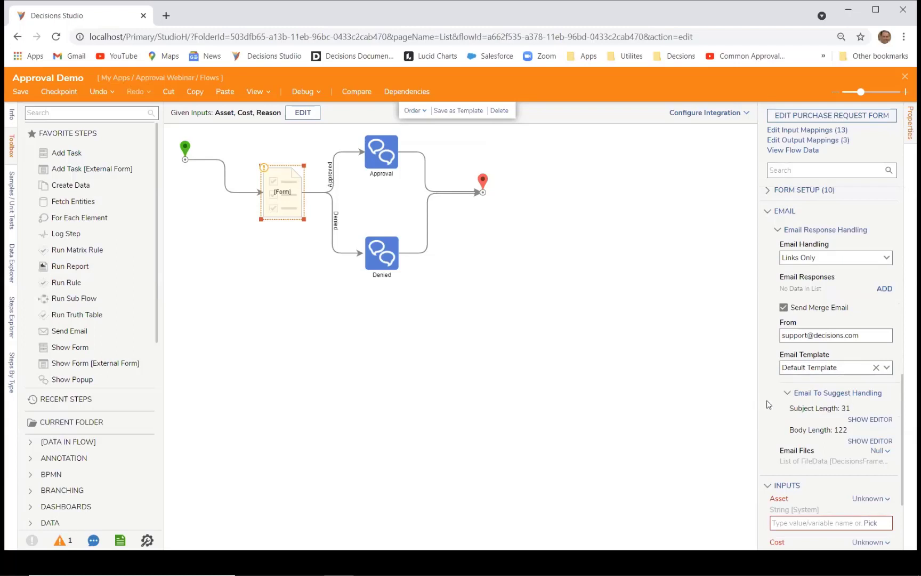
left_click(856, 420)
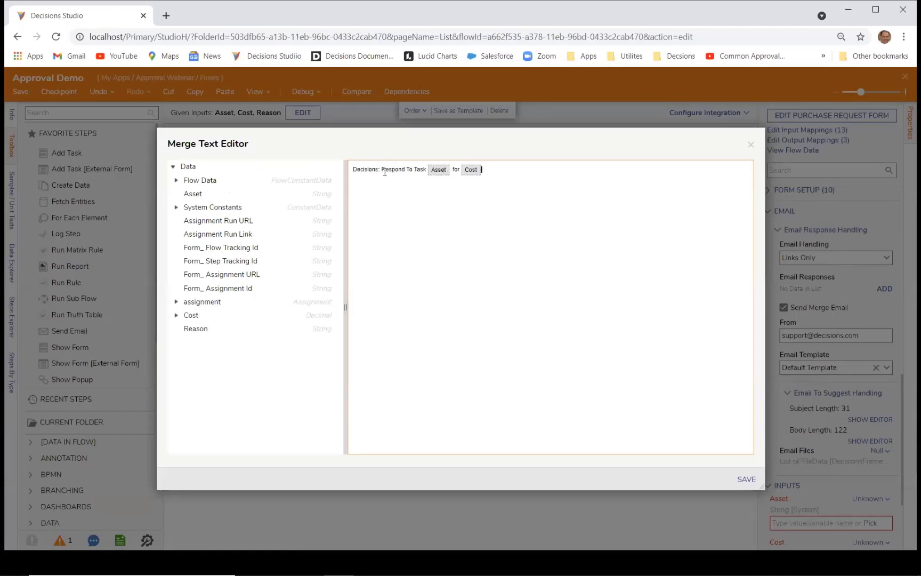
Step: Save the email subject, then delete the Approved and Denied link tokens from the body
left_click(481, 169)
left_click(746, 479)
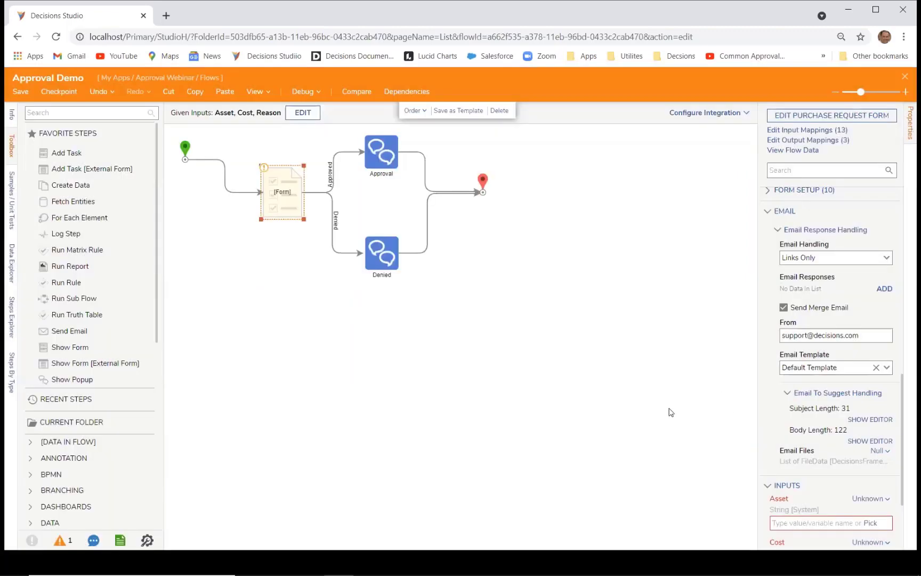
left_click(864, 442)
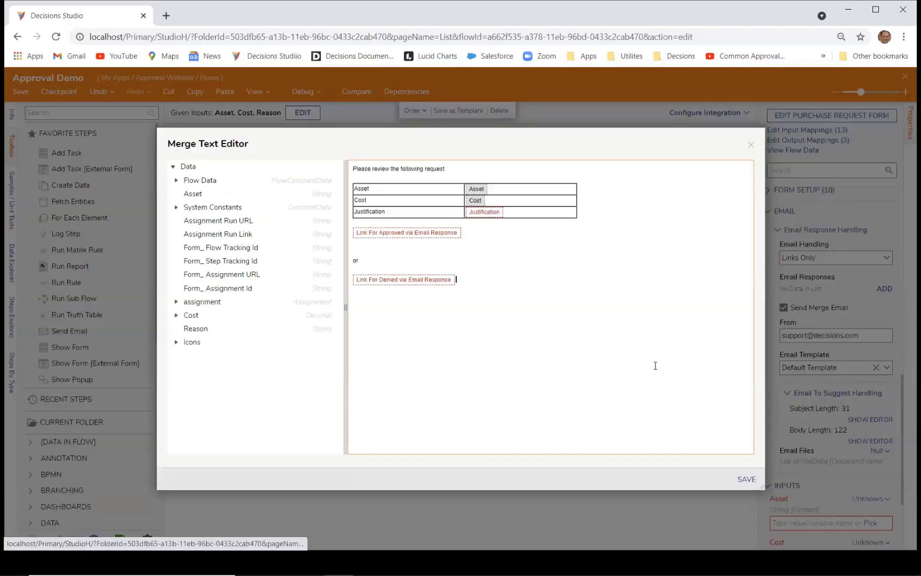
left_click(492, 280)
key("BackSpace")
key("BackSpace")
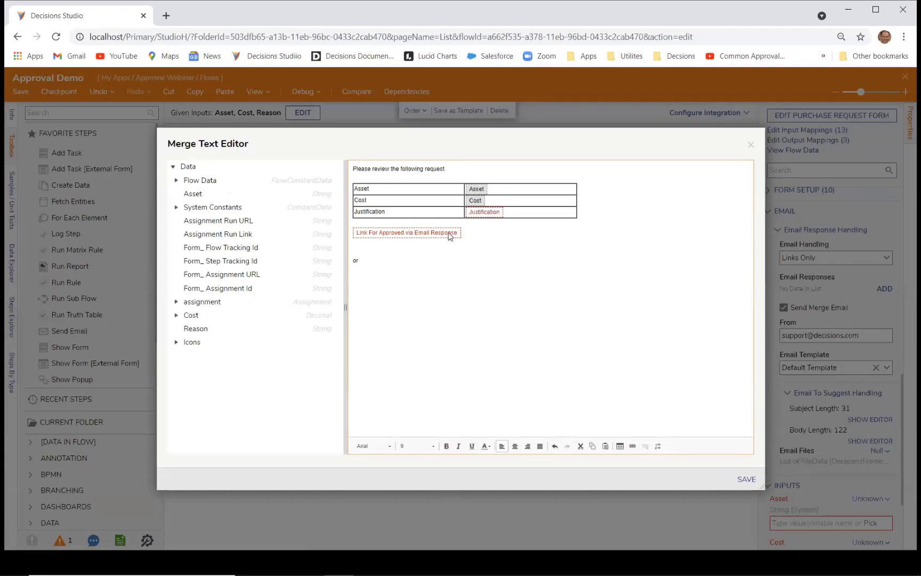
right_click(451, 234)
left_click(464, 251)
left_click(444, 277)
key("BackSpace")
key("BackSpace")
key("BackSpace")
key("BackSpace")
key("BackSpace")
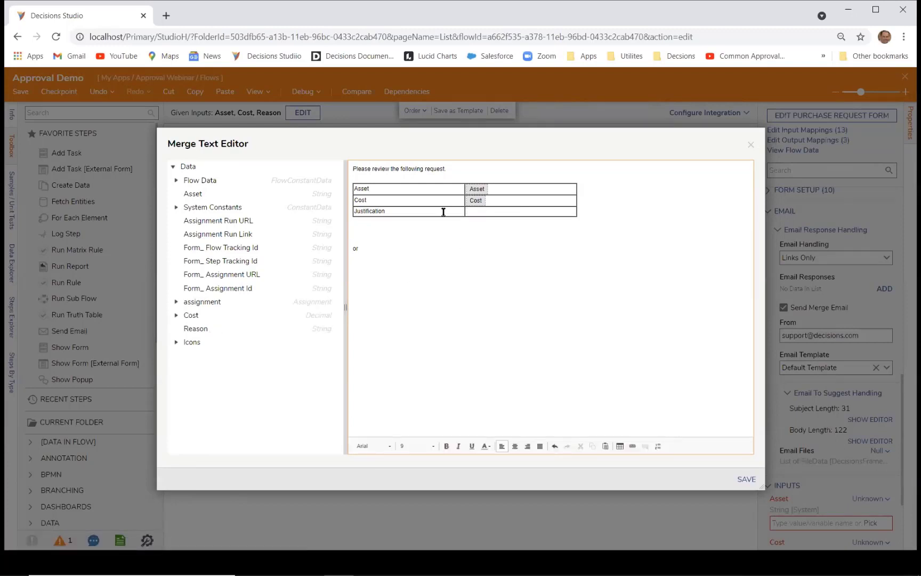
Step: Select and delete the old Asset/Cost/Reason request table from the email body
left_click_drag(443, 212, 300, 214)
left_click(389, 211)
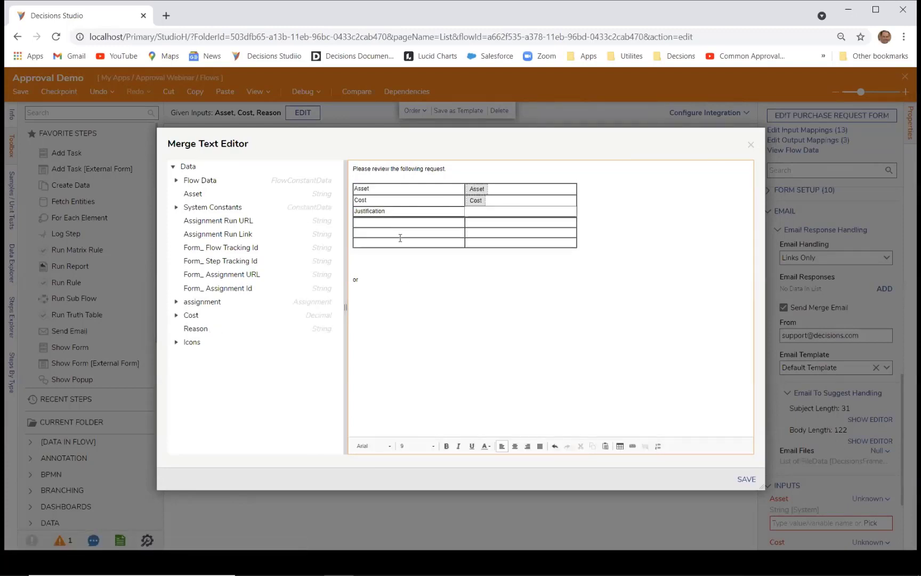
left_click(672, 239)
key("ctrl+z")
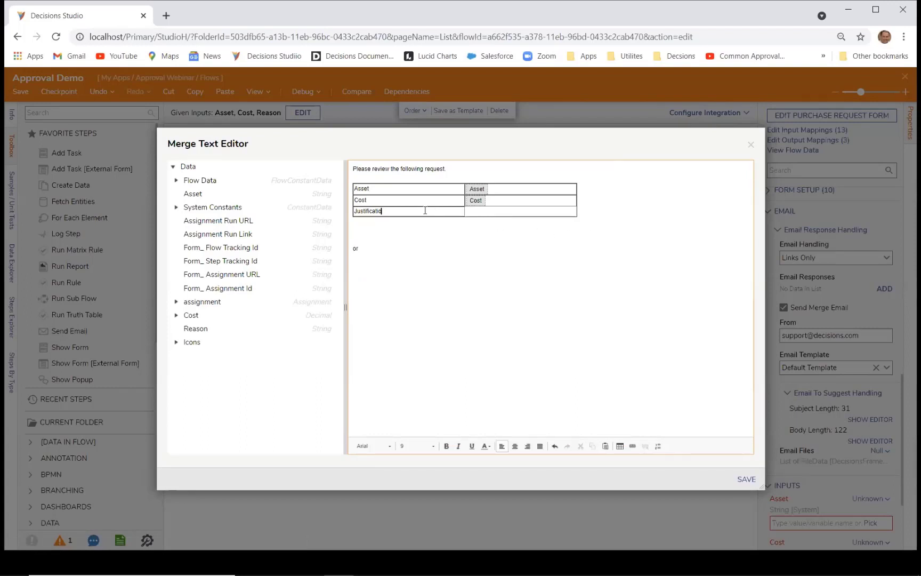
key("BackSpace")
key("BackSpace")
key("BackSpace")
key("BackSpace")
key("BackSpace")
key("BackSpace")
key("BackSpace")
key("BackSpace")
key("BackSpace")
key("BackSpace")
key("BackSpace")
type("Reason")
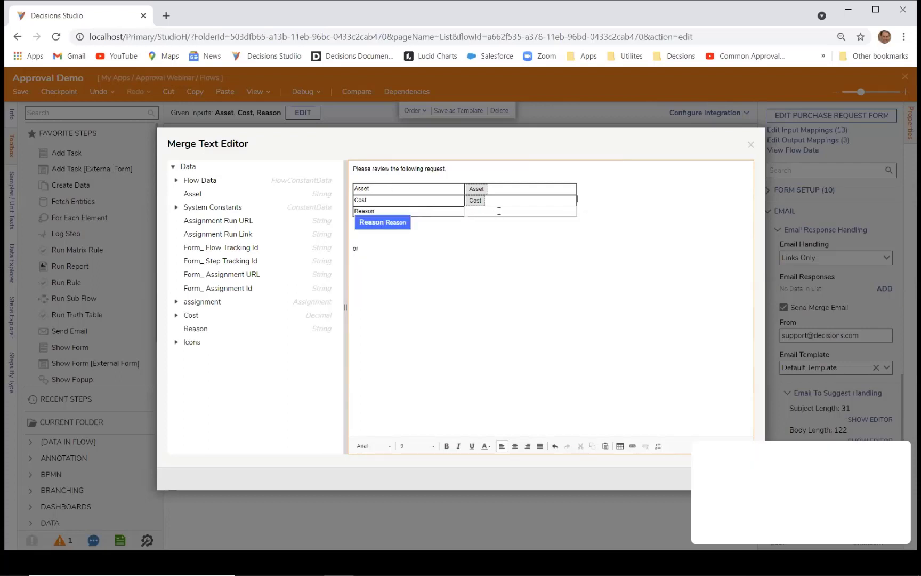
key("Escape")
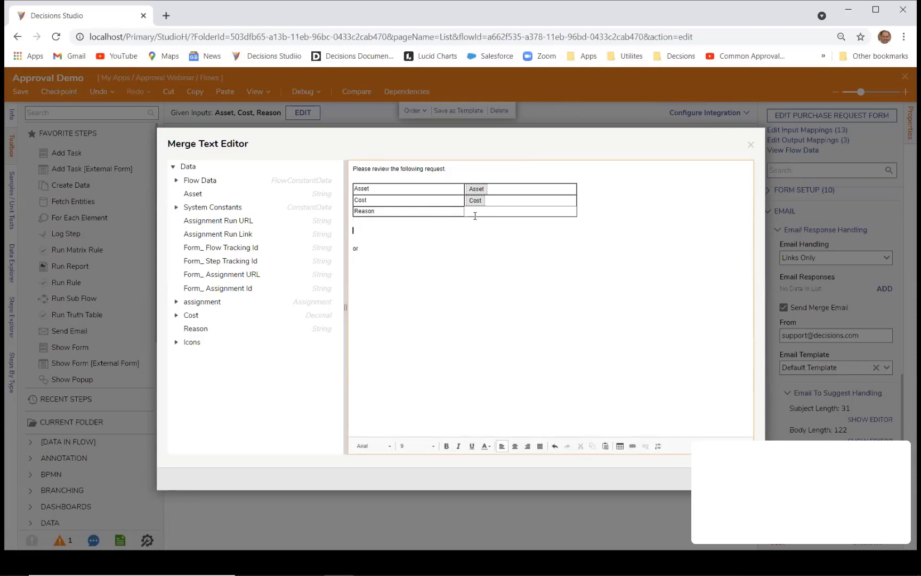
key("shift+Up")
key("shift+Up")
key("shift+Up")
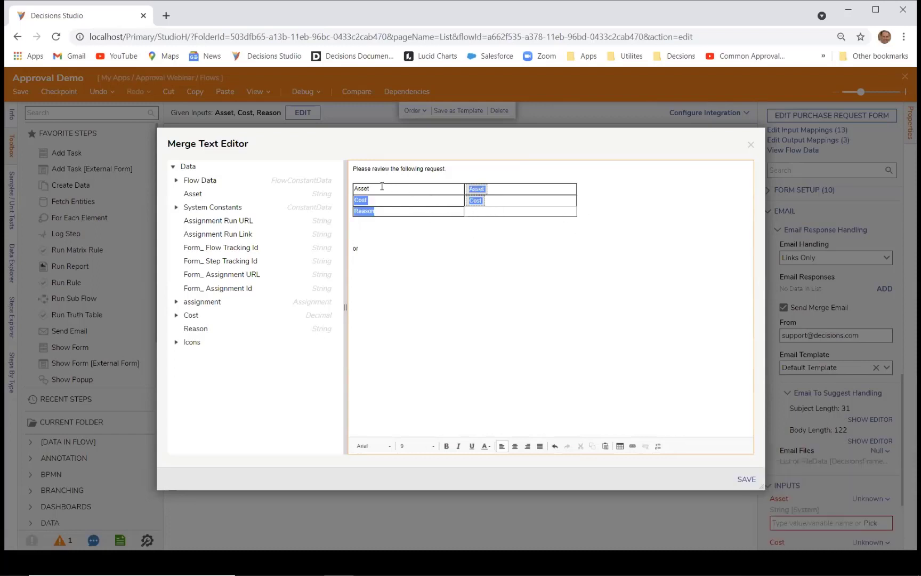
key("Delete")
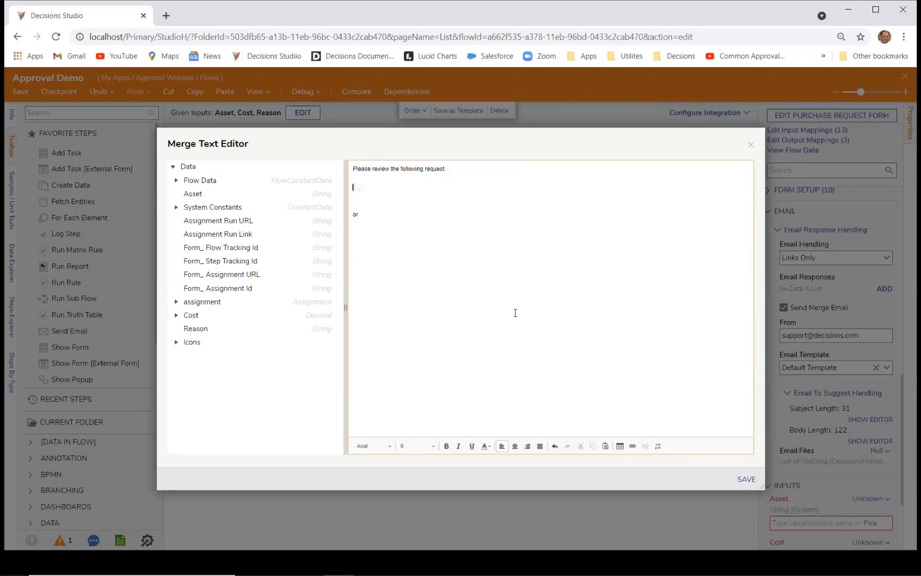
Step: Insert a 3x2 table whose first row holds the Asset label and Asset merge field
left_click(619, 446)
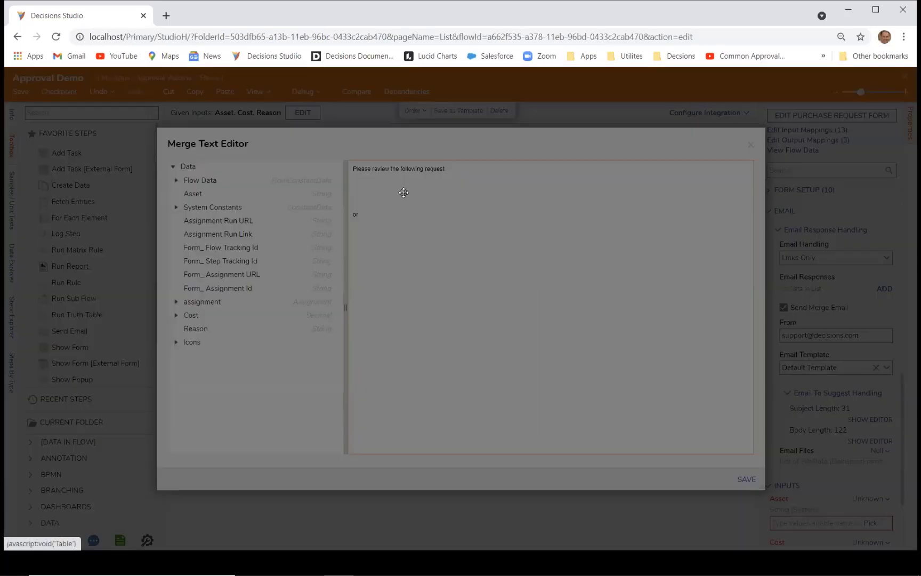
left_click(461, 420)
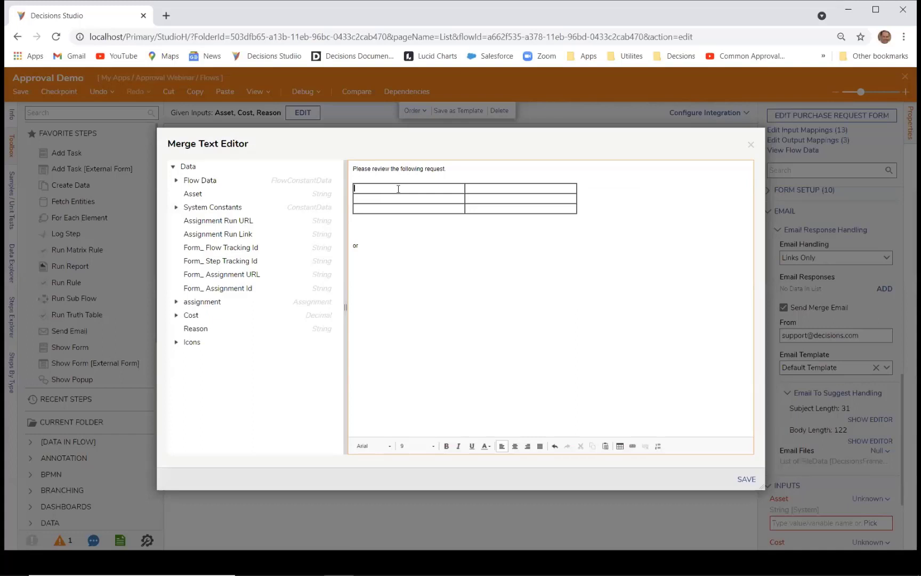
type("Asset")
key("Return")
left_click(481, 189)
type("Ass")
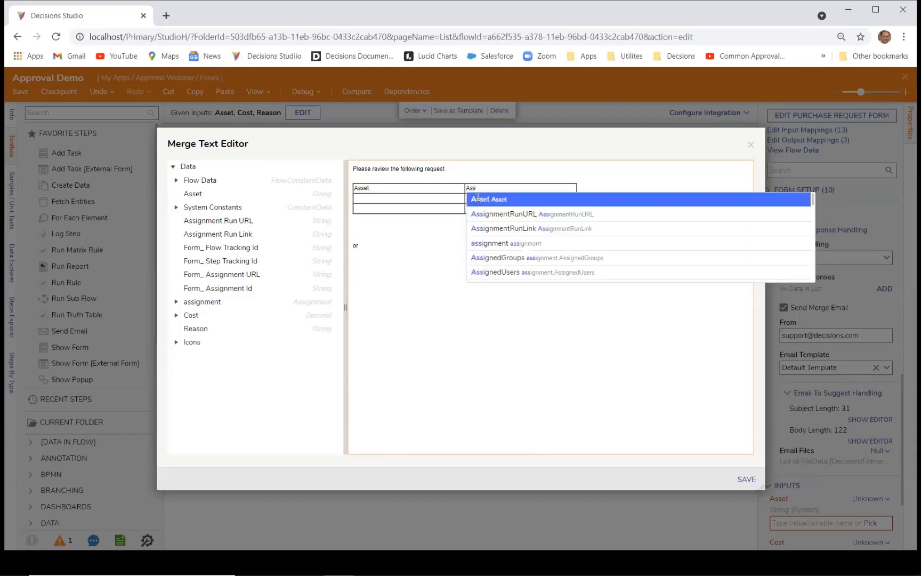
key("Return")
Step: Fill the Cost and Reason rows with their labels, making the Reason value a merge field
left_click(406, 204)
type("C")
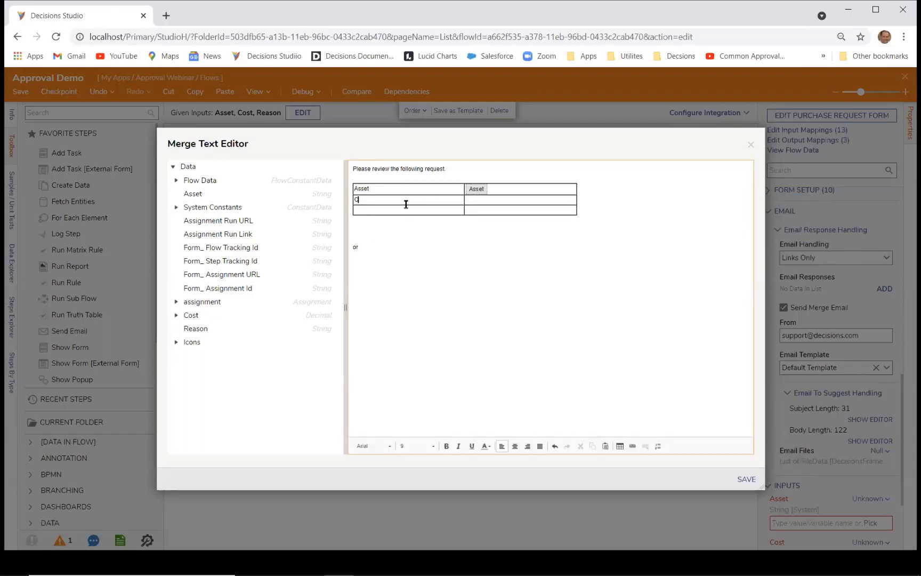
type("ost")
left_click(476, 201)
type("Cost")
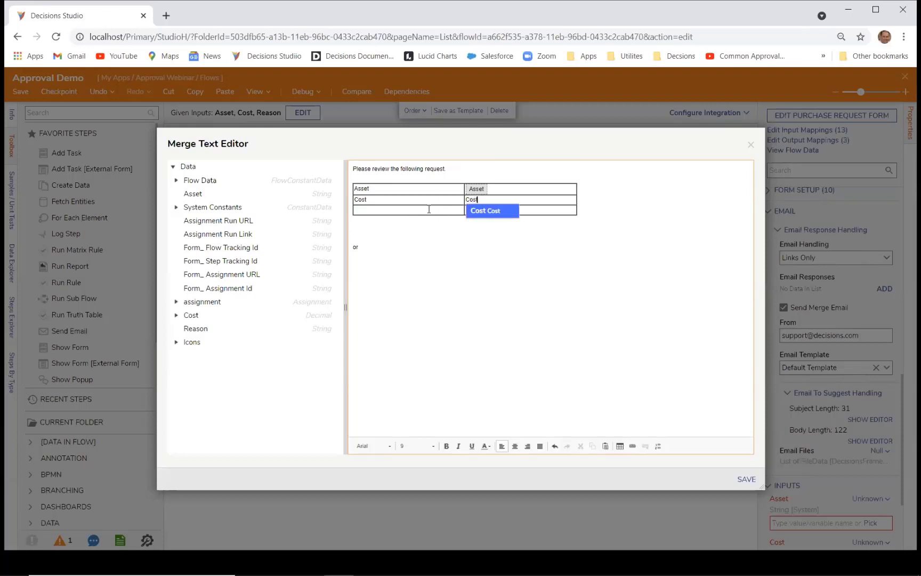
left_click(428, 210)
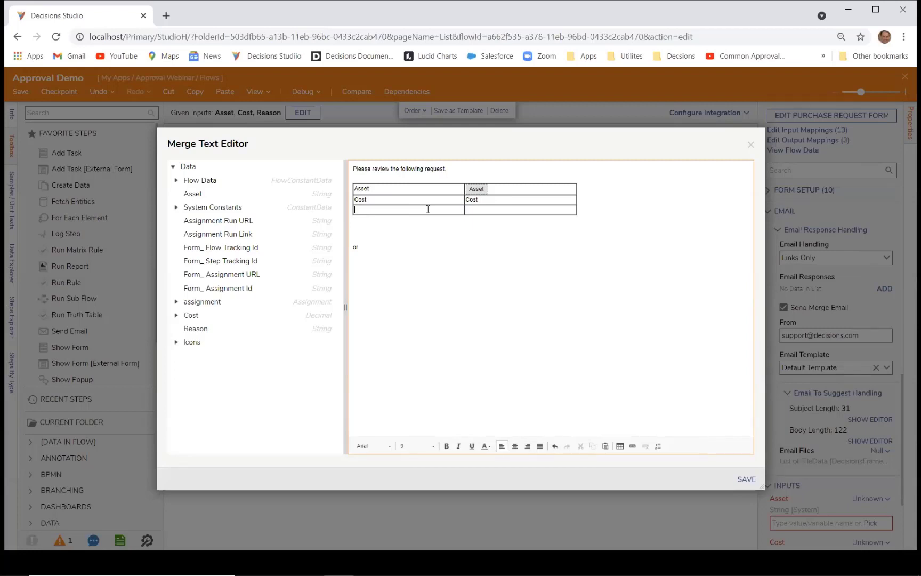
type("Reason")
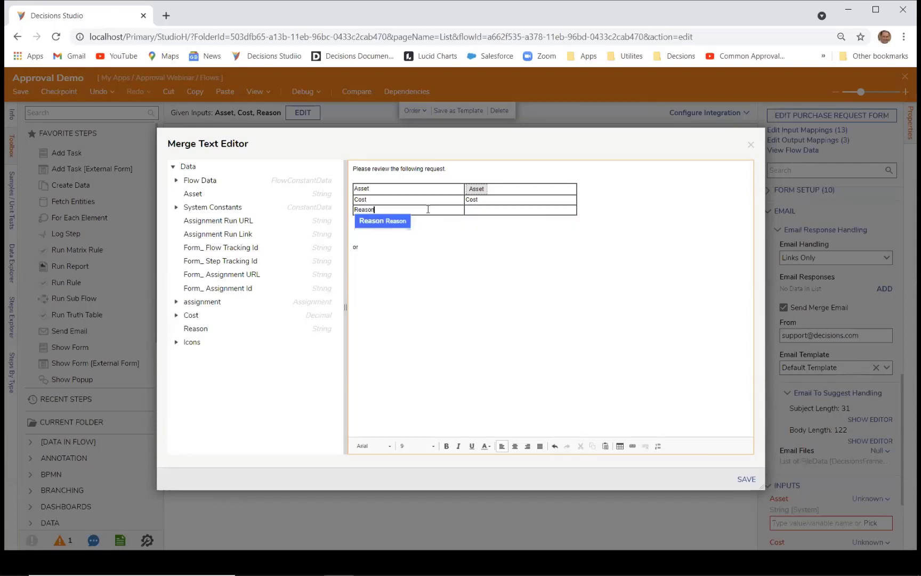
left_click(483, 213)
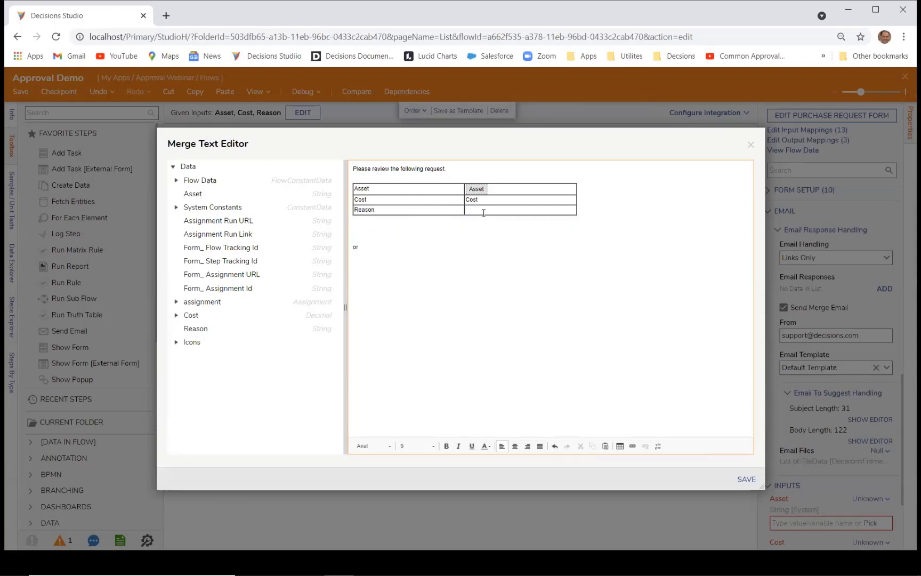
type("Resason")
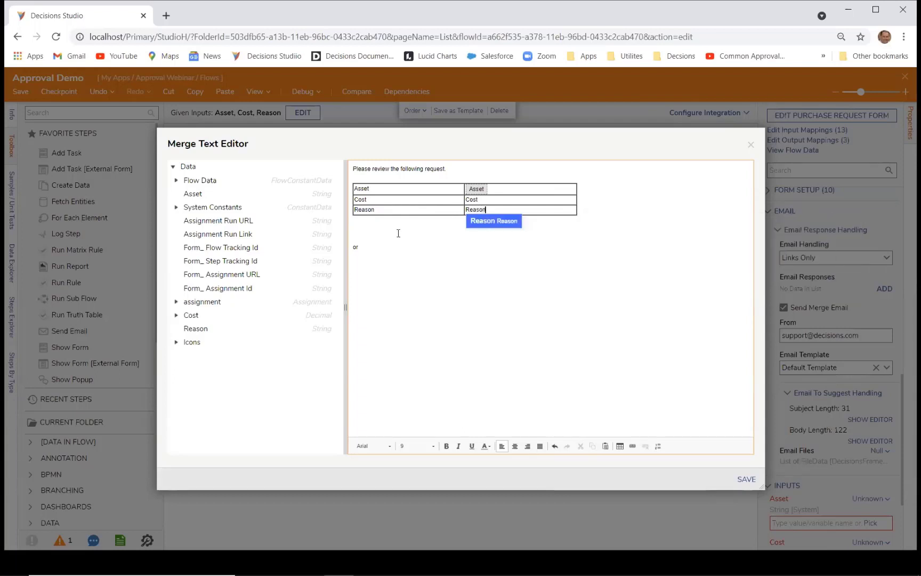
left_click(480, 222)
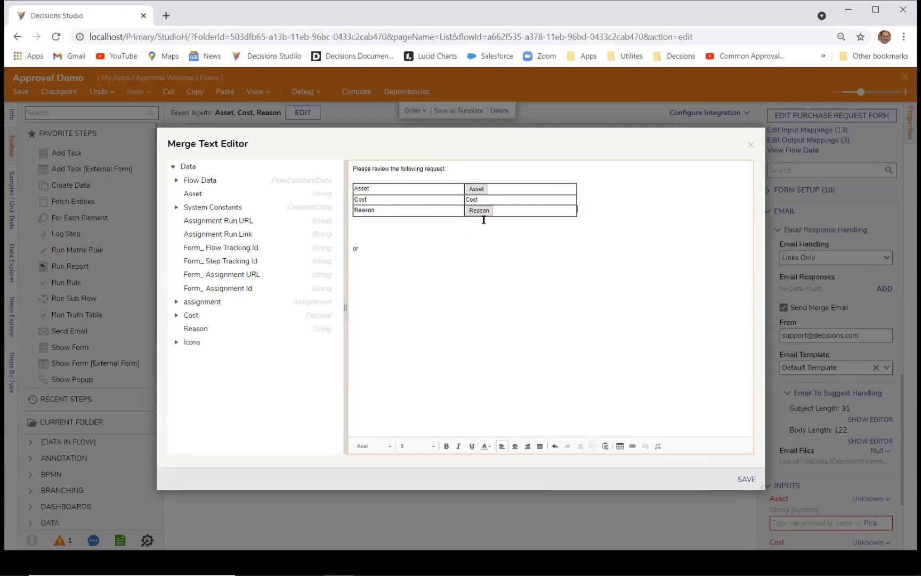
Step: Replace the Cost value with the Cost merge field and save the email body
left_click(494, 196)
key("BackSpace")
key("BackSpace")
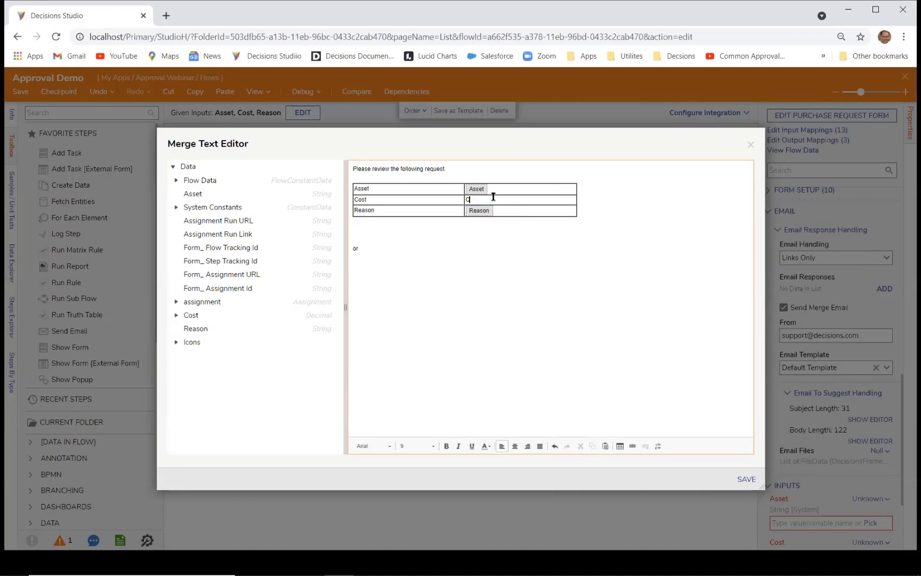
type("os")
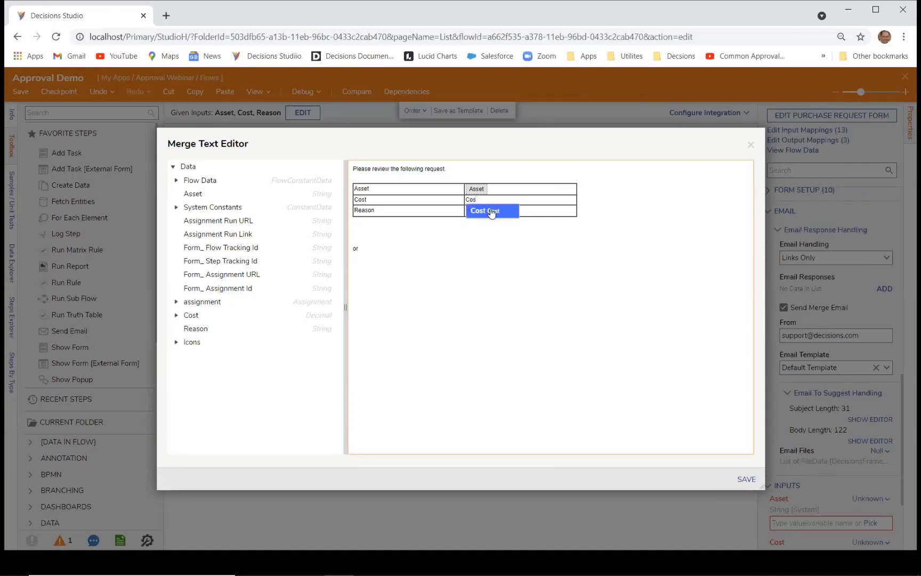
left_click(493, 211)
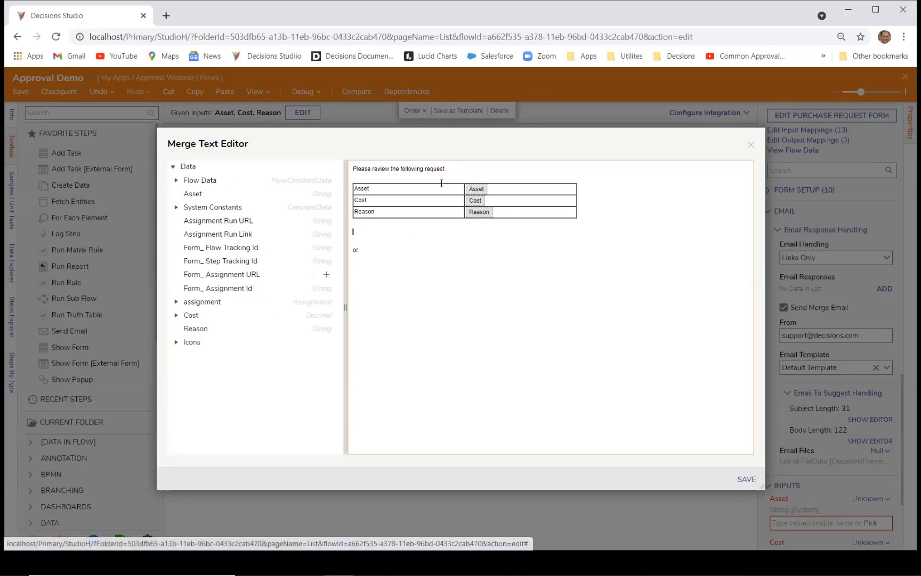
left_click(745, 479)
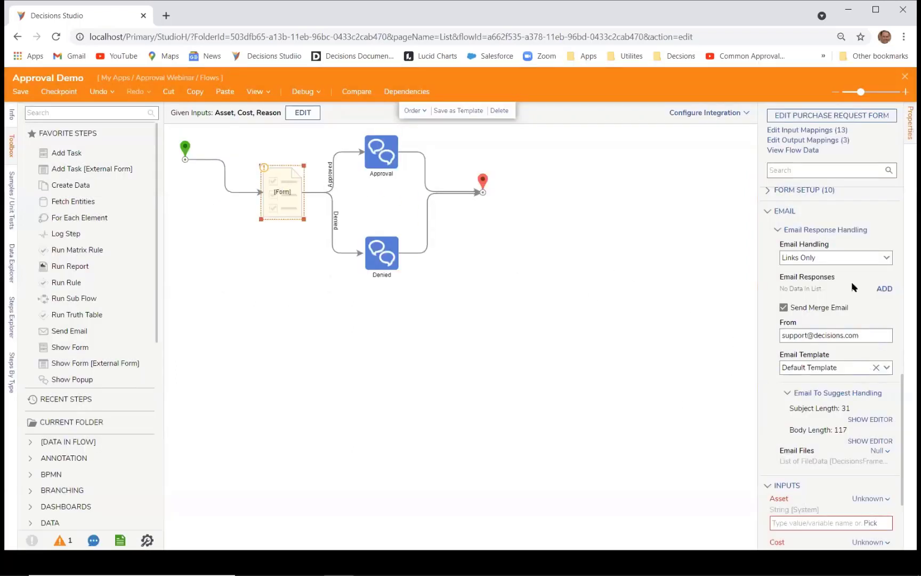
Step: Add an Email Approval action definition allowed on single and grouped assignments
scroll(834, 248, "up", 3)
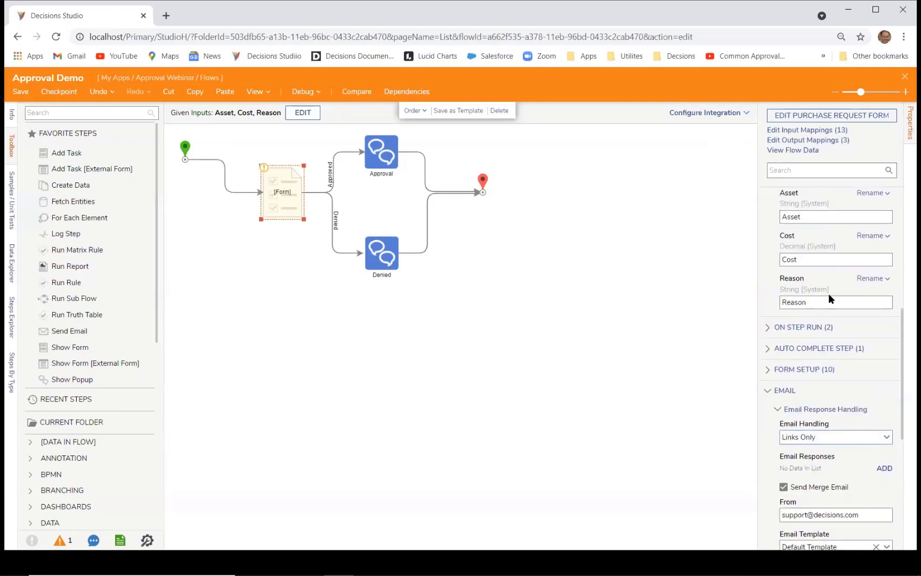
scroll(829, 295, "up", 5)
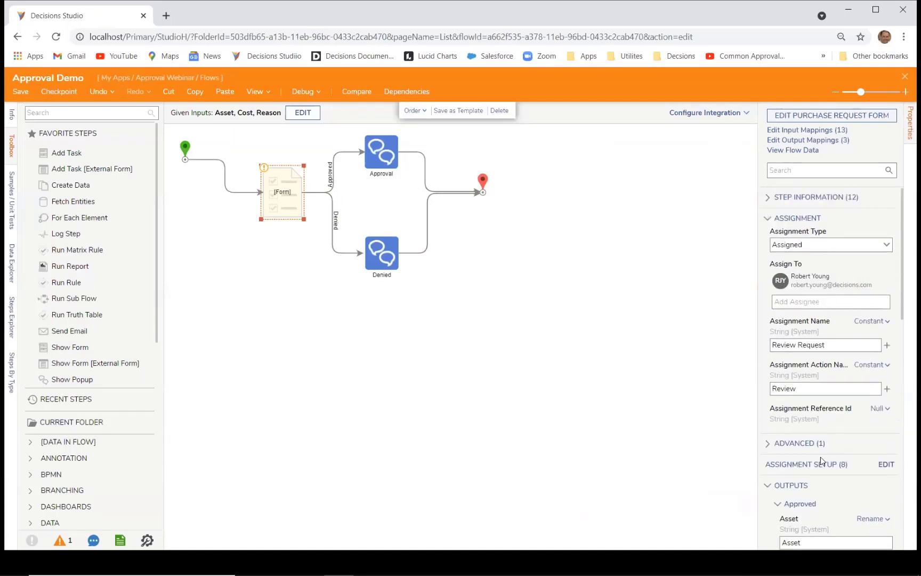
left_click(886, 465)
scroll(483, 319, "down", 5)
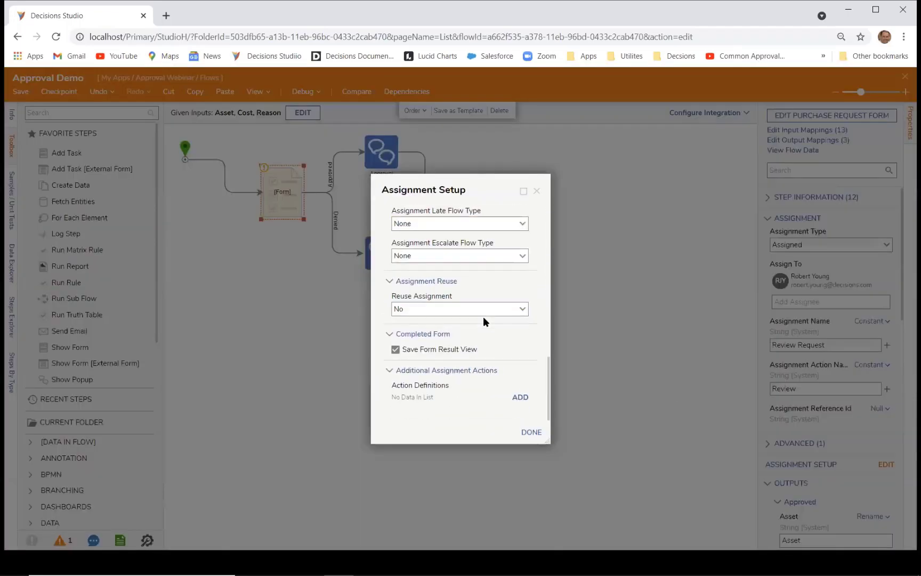
left_click(520, 399)
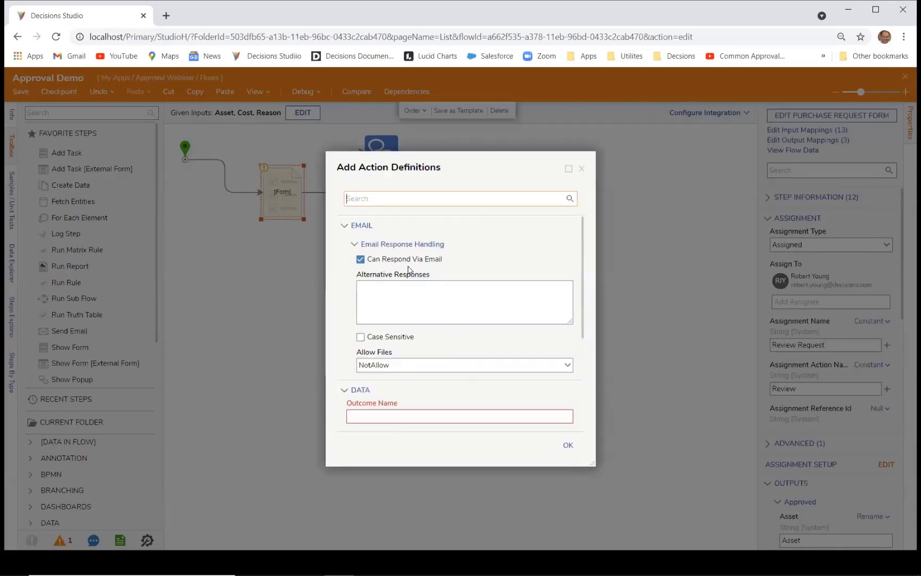
scroll(387, 273, "down", 3)
left_click(376, 256)
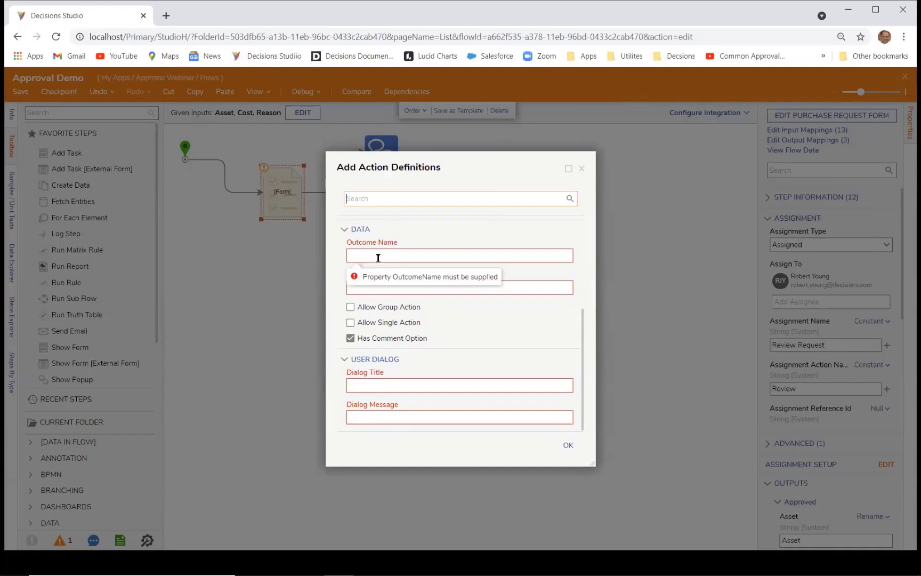
type("Approved")
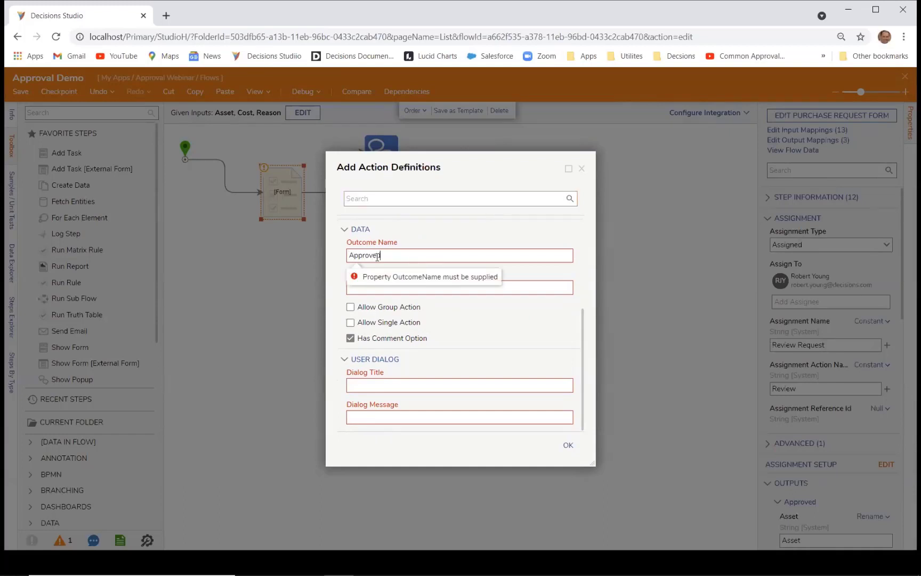
type(" via Eami")
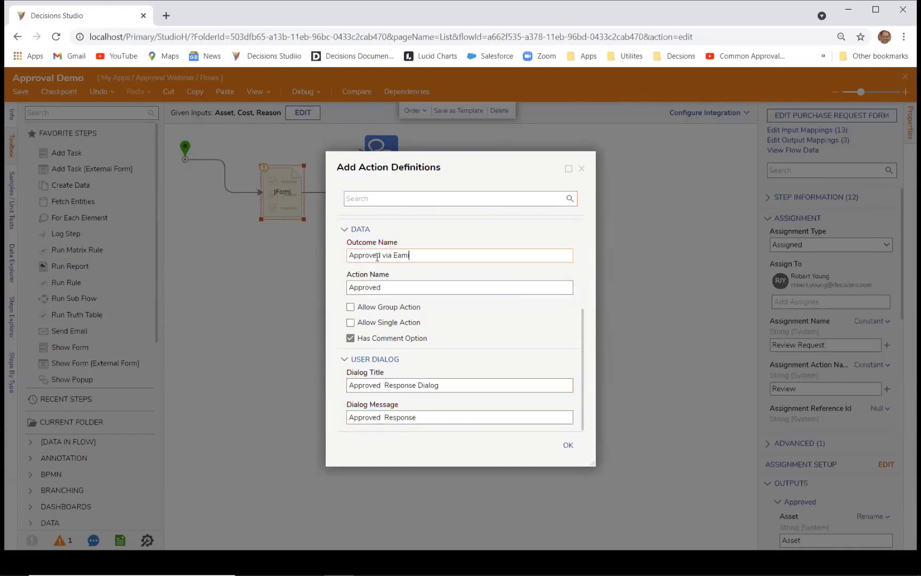
key("BackSpace")
key("BackSpace")
key("BackSpace")
key("BackSpace")
key("BackSpace")
key("BackSpace")
key("BackSpace")
key("BackSpace")
key("BackSpace")
key("BackSpace")
key("BackSpace")
key("BackSpace")
type("Email Appro")
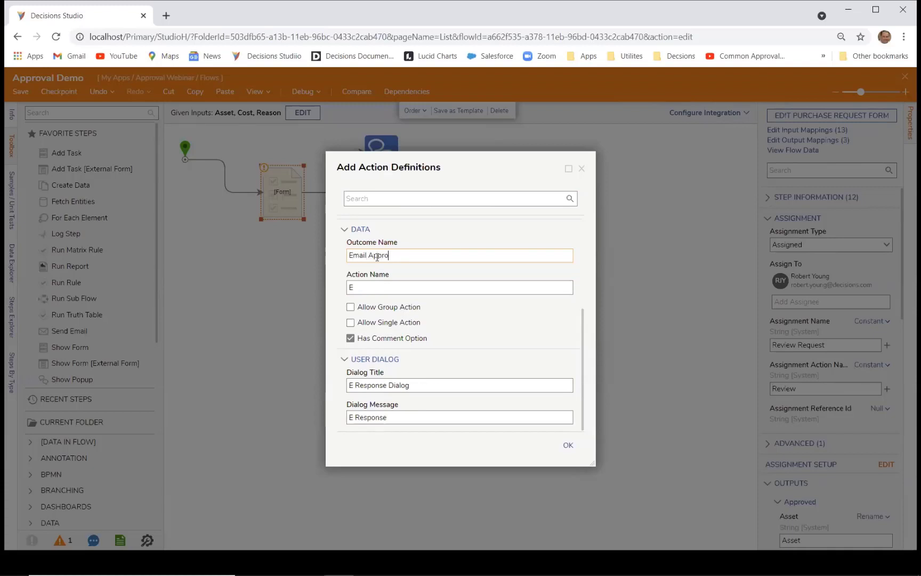
type("val")
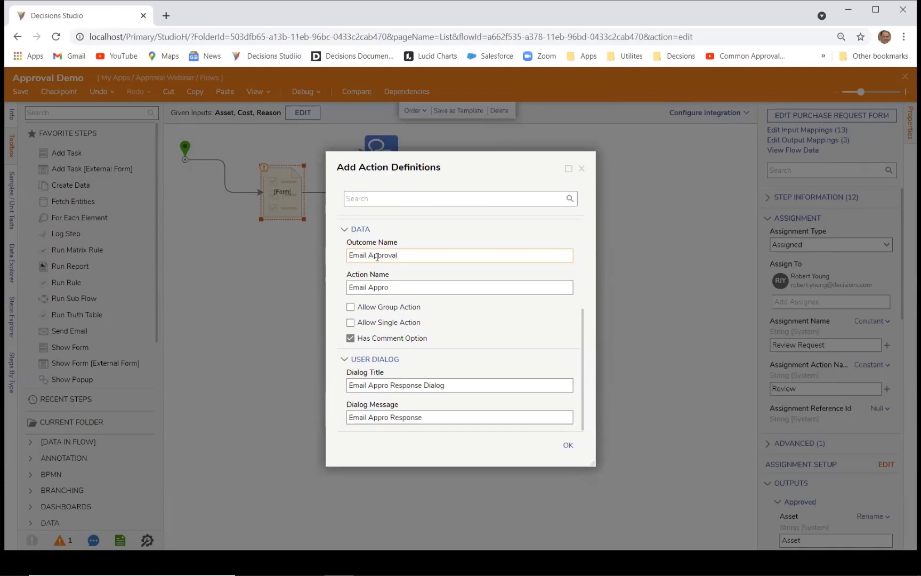
left_click(397, 322)
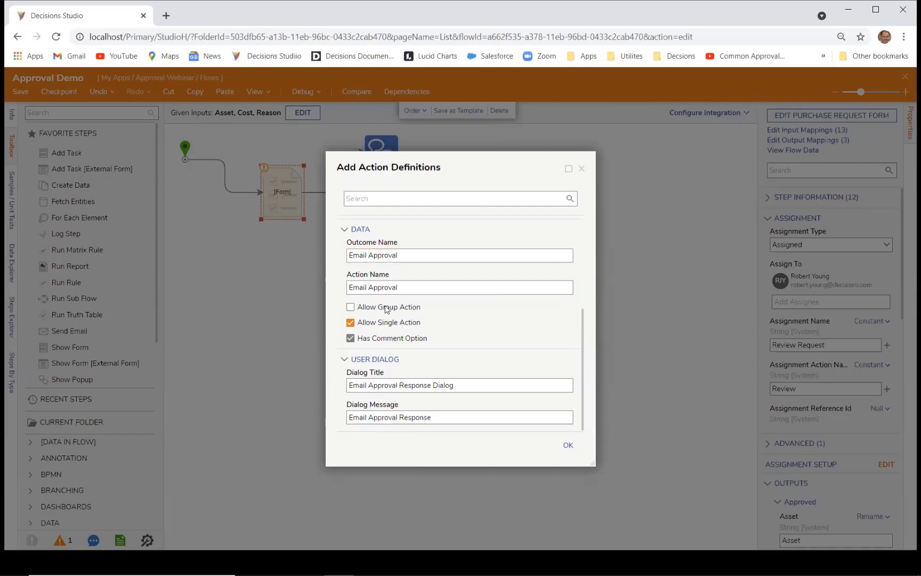
left_click(404, 309)
left_click(566, 445)
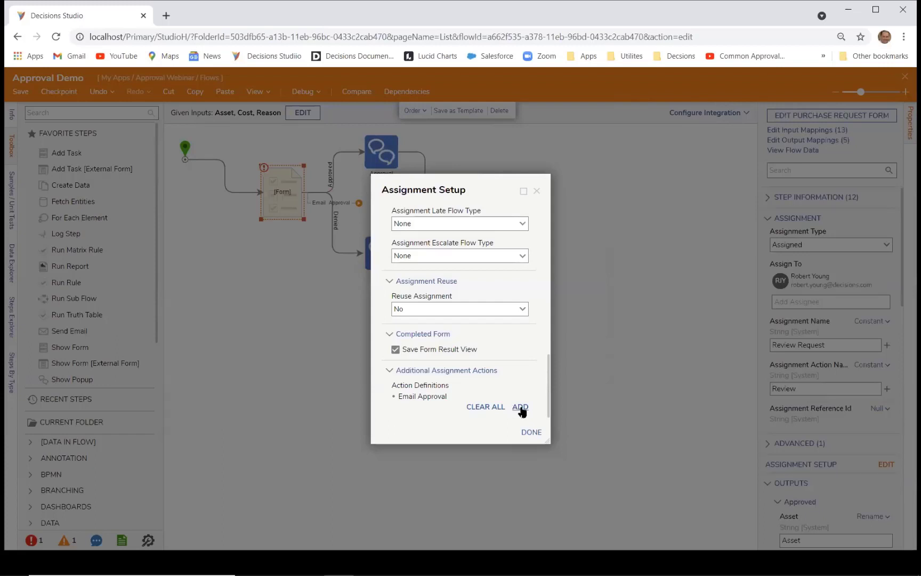
Step: Add an Email Deny action definition allowed on single and grouped assignments, and finish setup
left_click(521, 406)
scroll(399, 360, "down", 3)
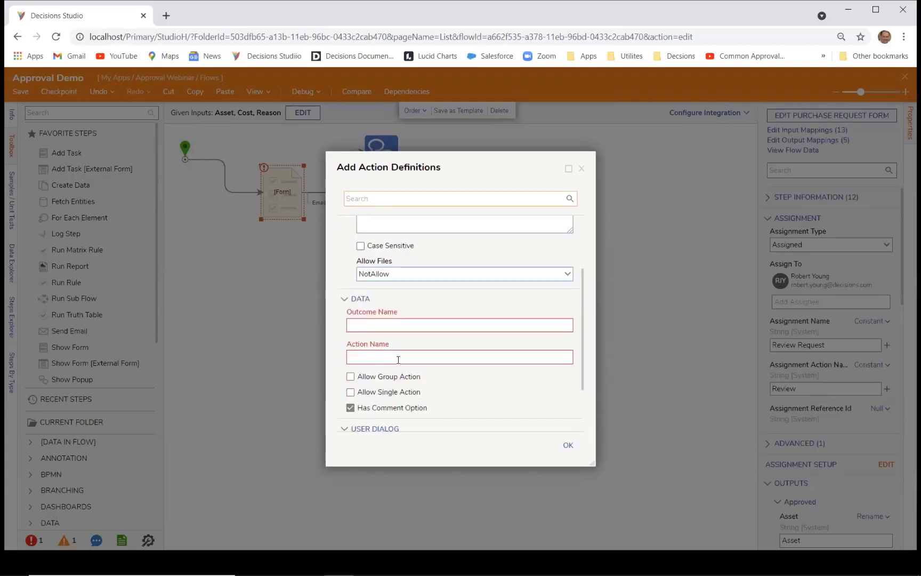
left_click(365, 256)
type("Em")
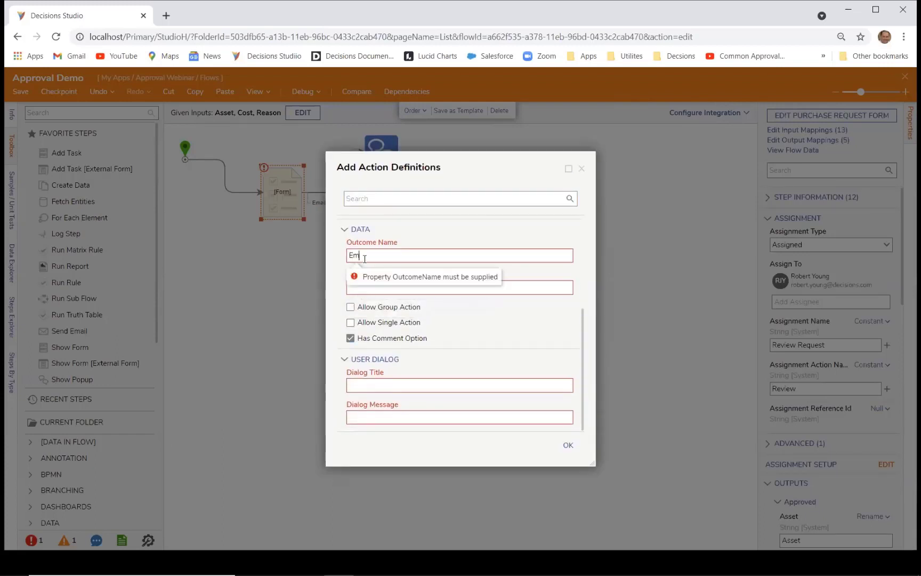
type("ail DEny")
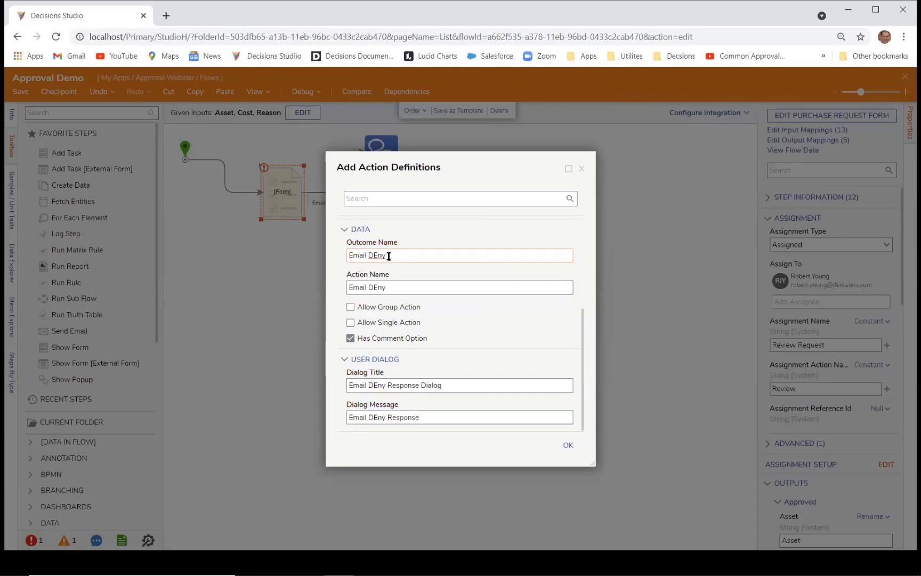
key("BackSpace")
key("BackSpace")
type("eny")
left_click(403, 310)
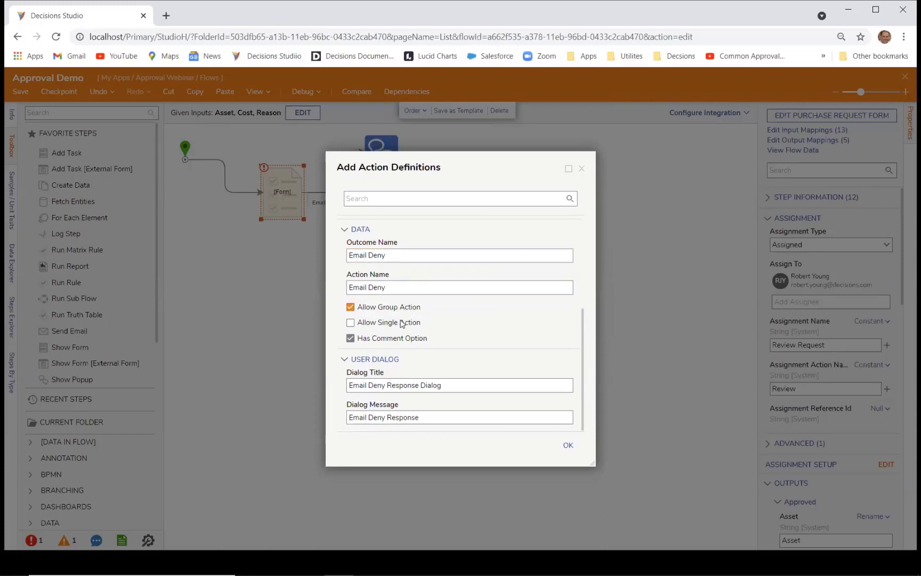
left_click(402, 324)
left_click(568, 445)
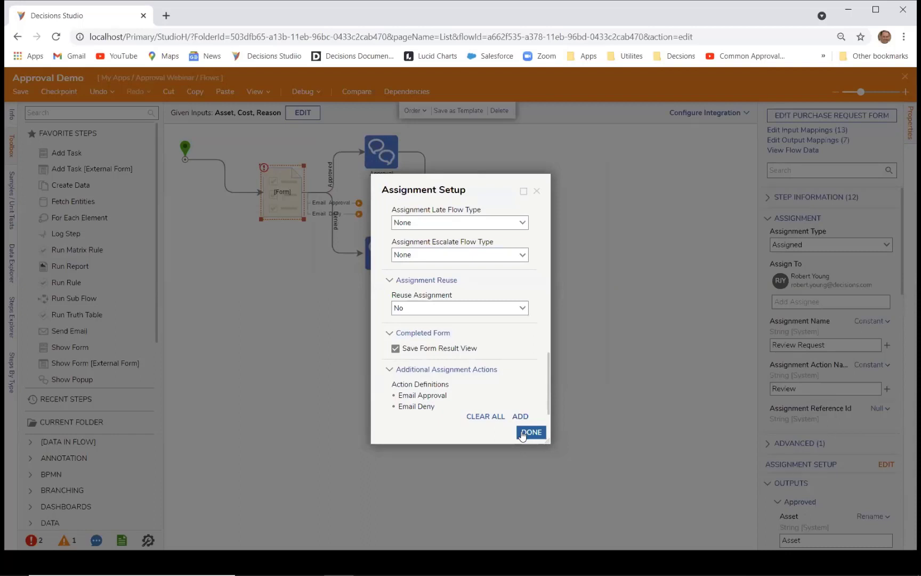
left_click(523, 432)
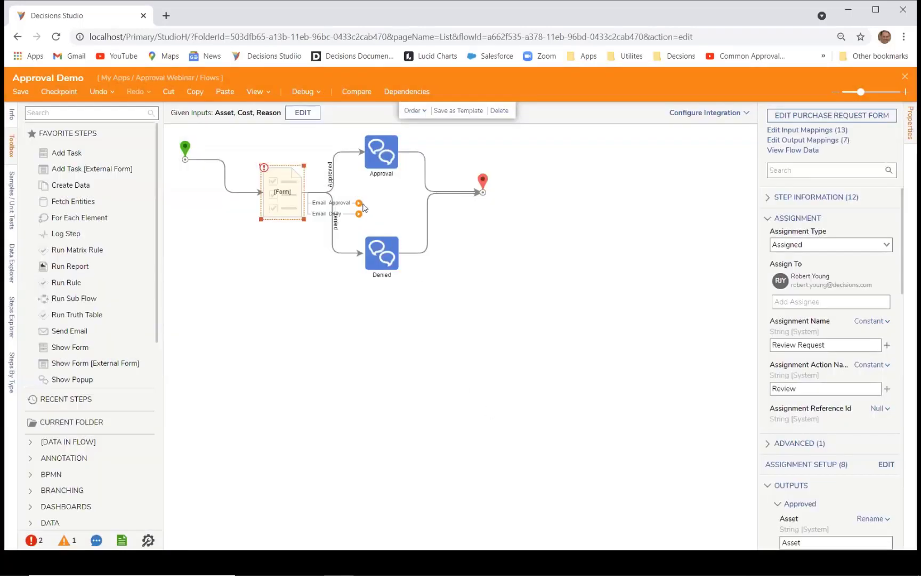
Step: Connect Email Approval to the Approval step and Email Deny to the Denied step
left_click_drag(359, 203, 380, 153)
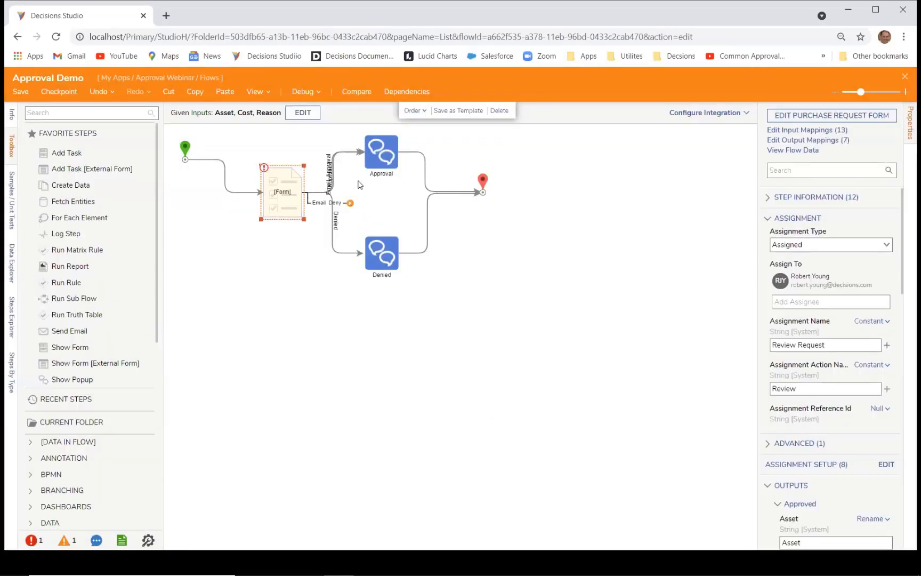
left_click_drag(351, 203, 403, 261)
left_click_drag(395, 267, 375, 279)
left_click_drag(372, 159, 405, 158)
Step: Rearrange the diagram so the steps and their connectors are laid out neatly
left_click_drag(176, 140, 576, 290)
left_click_drag(412, 173, 478, 186)
left_click(622, 351)
mouse_move(309, 241)
left_mouse_down()
mouse_move(274, 244)
mouse_move(297, 247)
left_mouse_up()
left_click(402, 251)
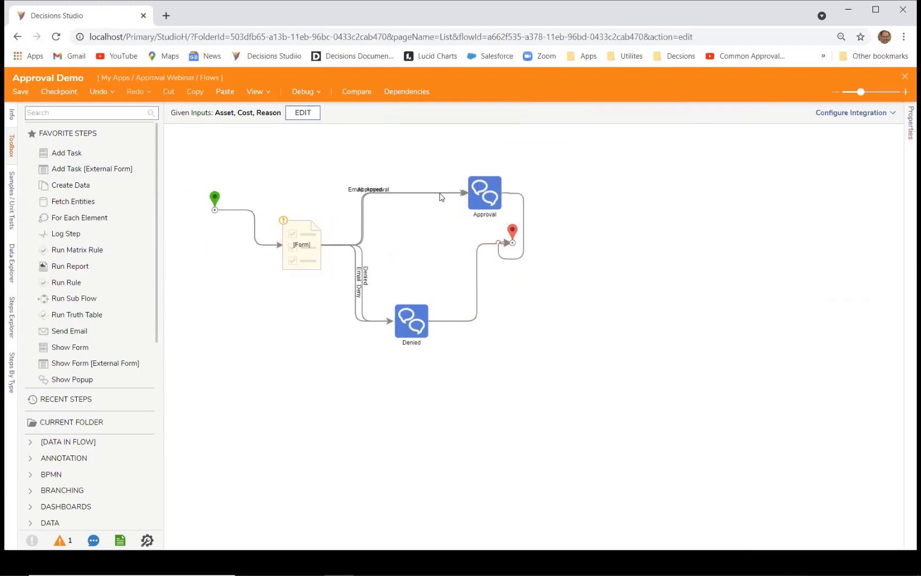
left_click(368, 192)
left_click(302, 93)
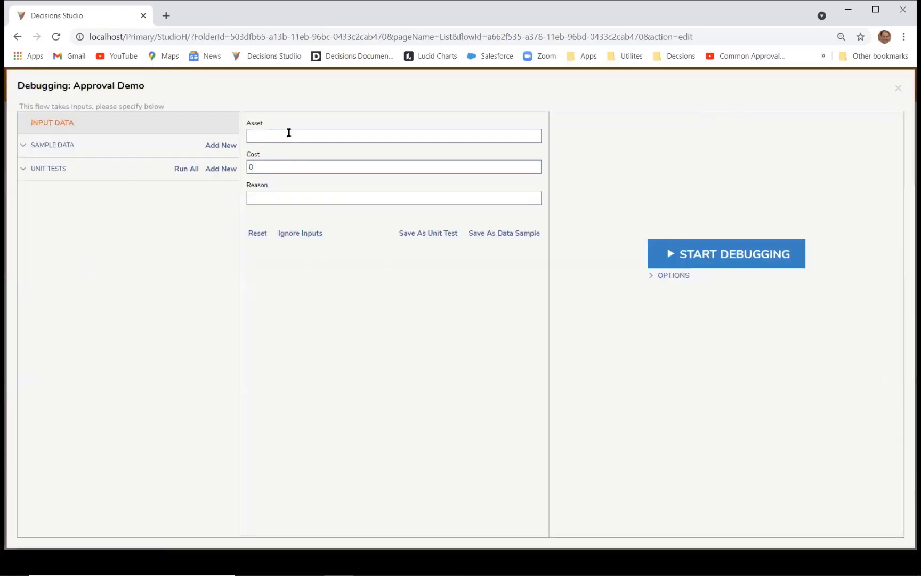
Step: Start a debug run with Asset Cup, Cost 100 and Reason 'Need cups for coffee'
left_click(289, 133)
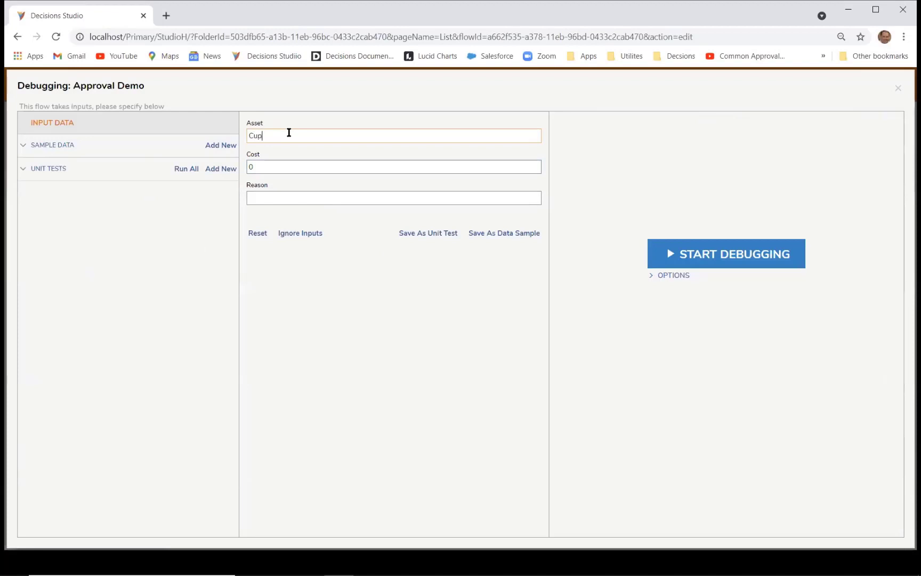
left_click(263, 167)
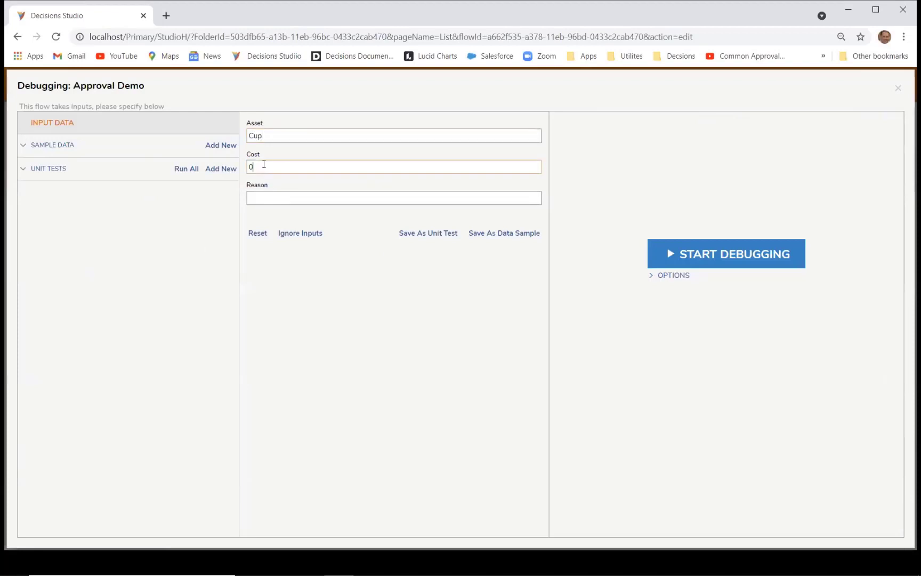
left_click(306, 198)
type("Need c")
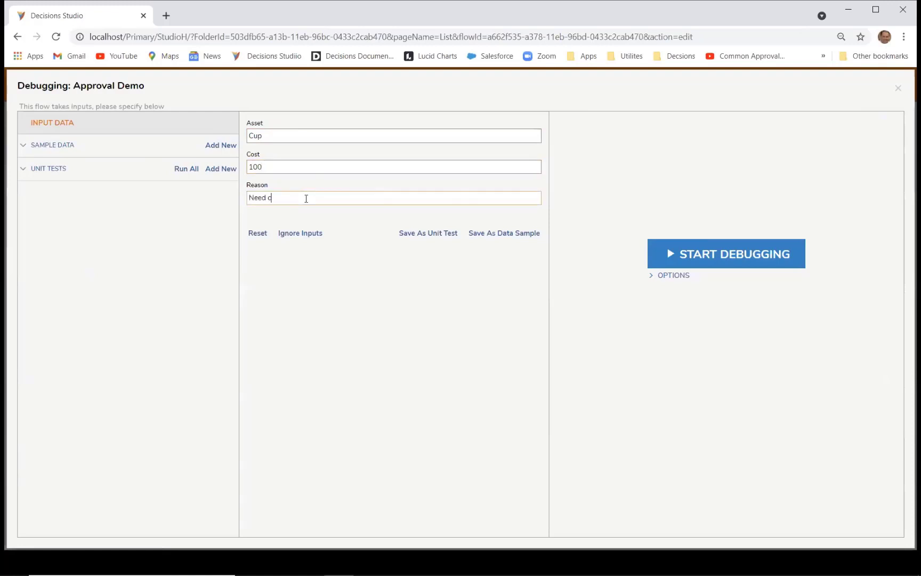
type("ups for coffee")
left_click(728, 254)
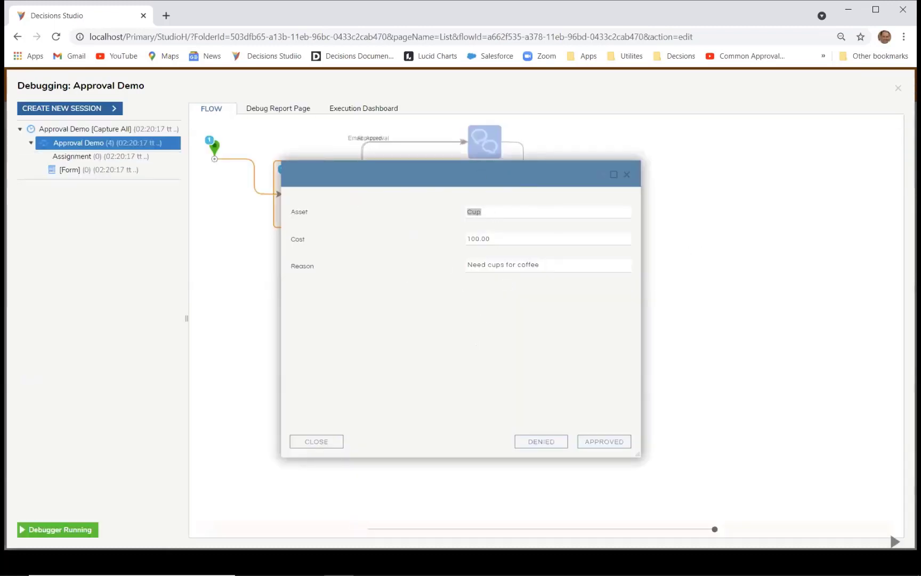
left_click(366, 564)
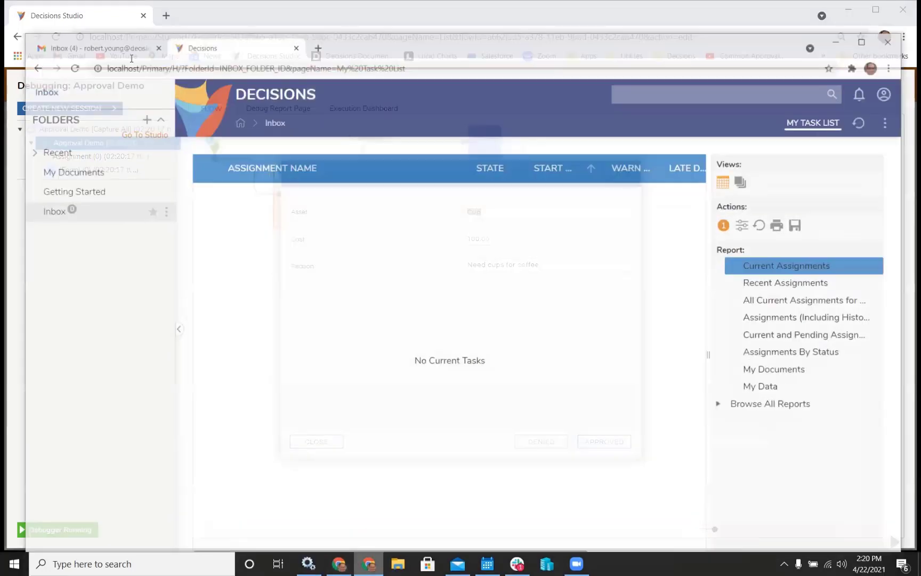
Step: In Gmail, read the Review Request and 'Respond To Task Cup for 100.00' emails, then return to Studio
key("ctrl+shift+Tab")
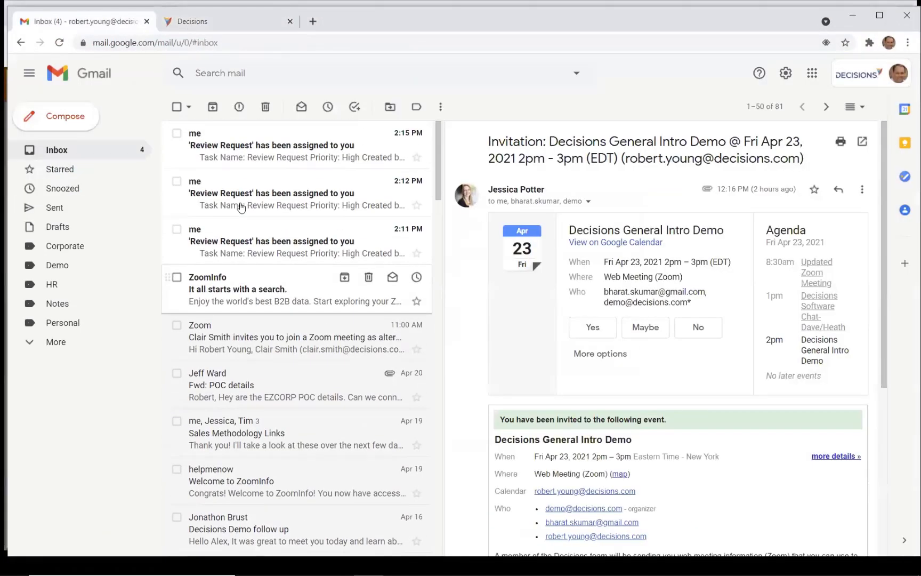
scroll(243, 205, "up", 1)
left_click(265, 151)
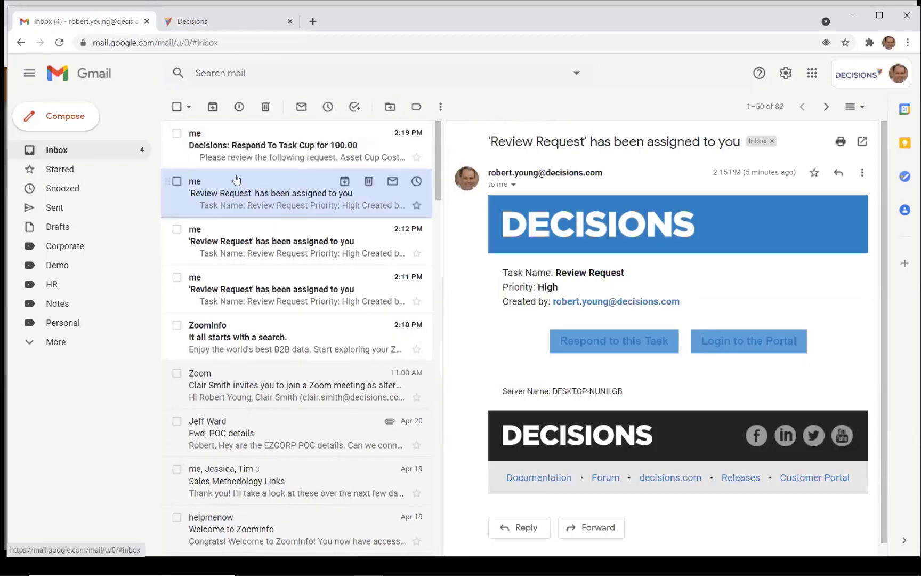
left_click(245, 154)
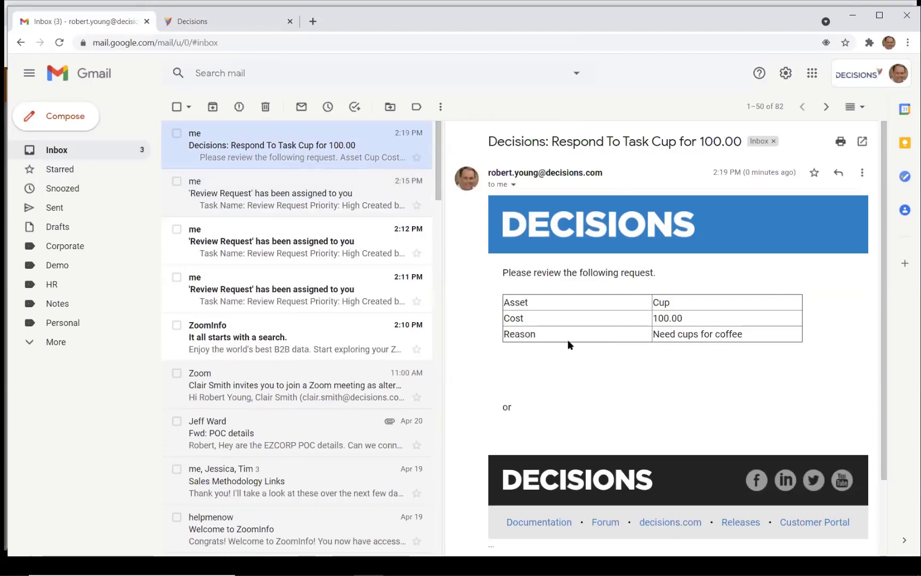
mouse_move(305, 572)
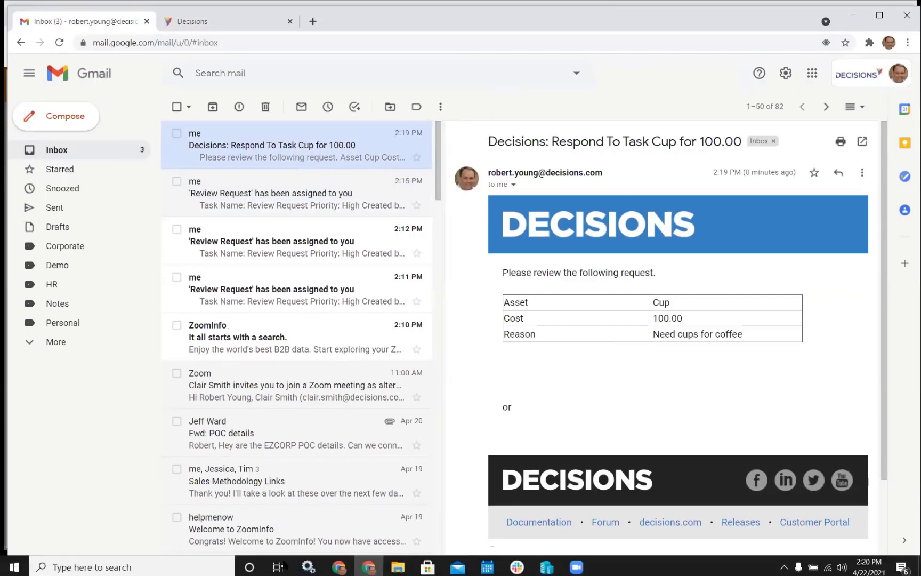
left_click(367, 564)
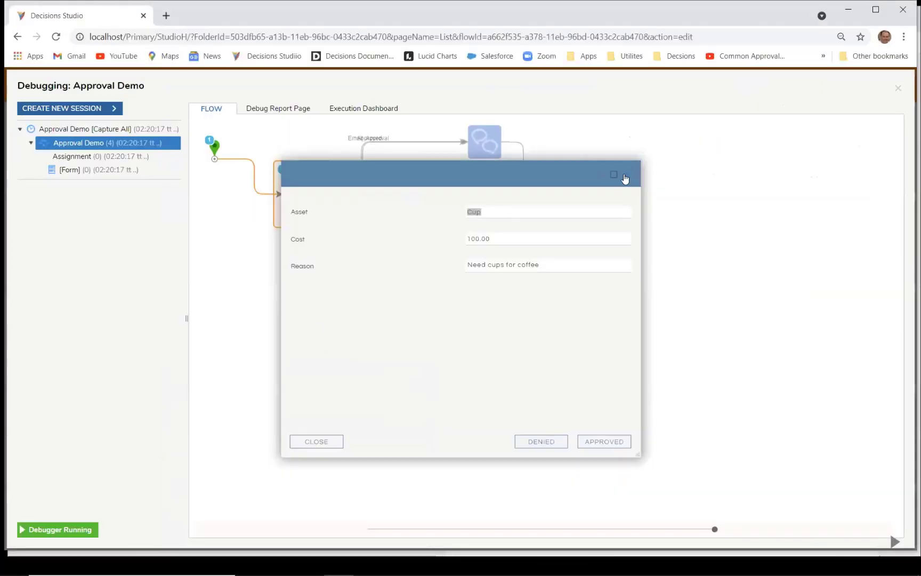
Step: Close the approval form and debugger, then select the Form step to view its properties
left_click(638, 173)
left_click(898, 89)
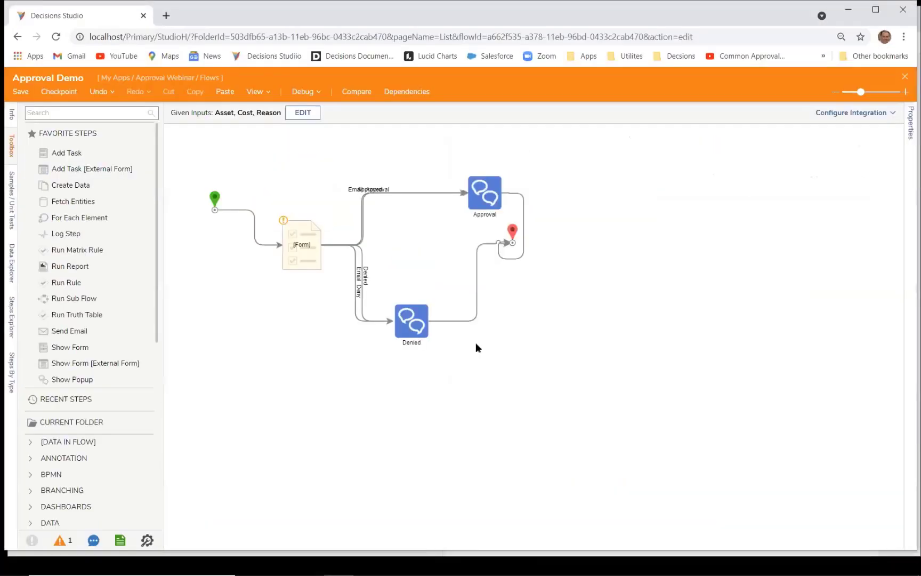
left_click(305, 236)
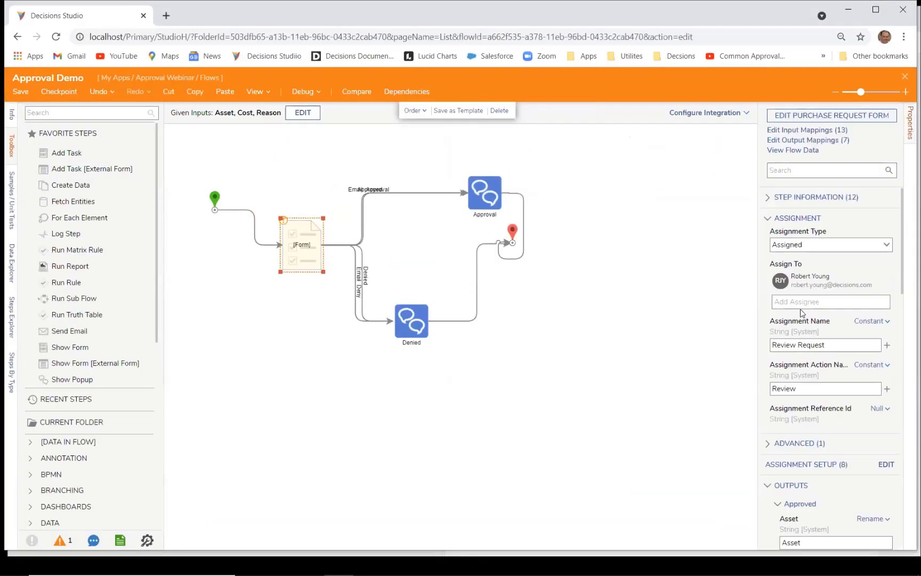
scroll(801, 313, "down", 3)
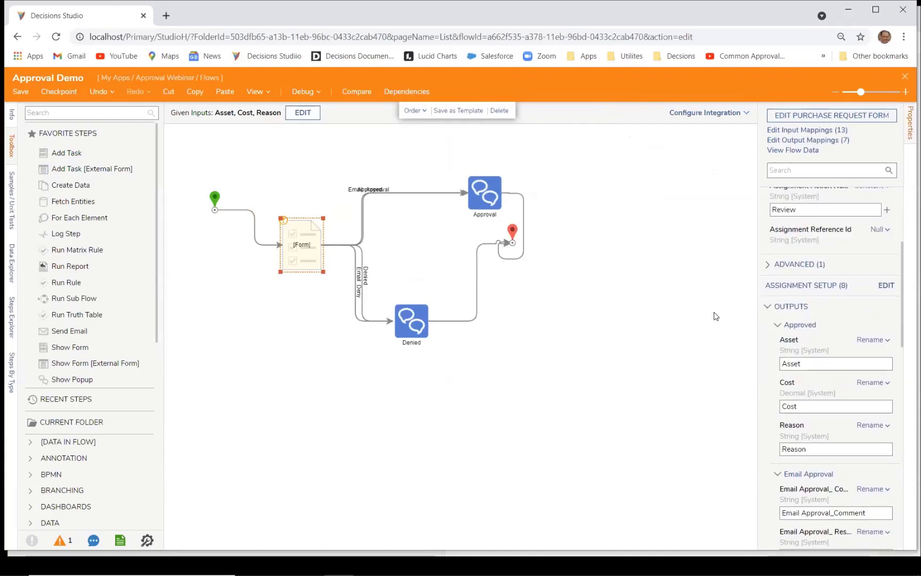
scroll(716, 315, "up", 2)
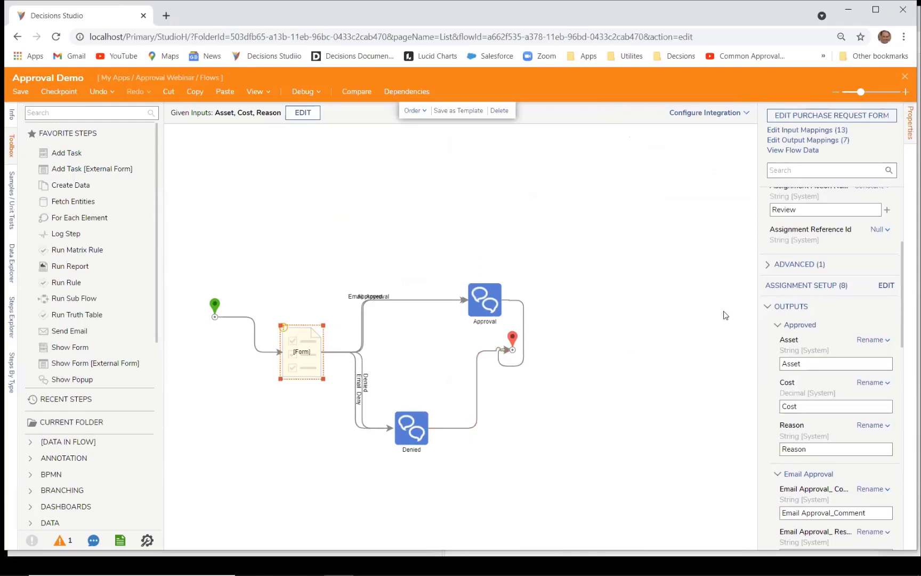
scroll(796, 309, "down", 3)
Step: Save the flow without notes and find the [Form] step's Email Approval and Email Deny settings
left_click(21, 91)
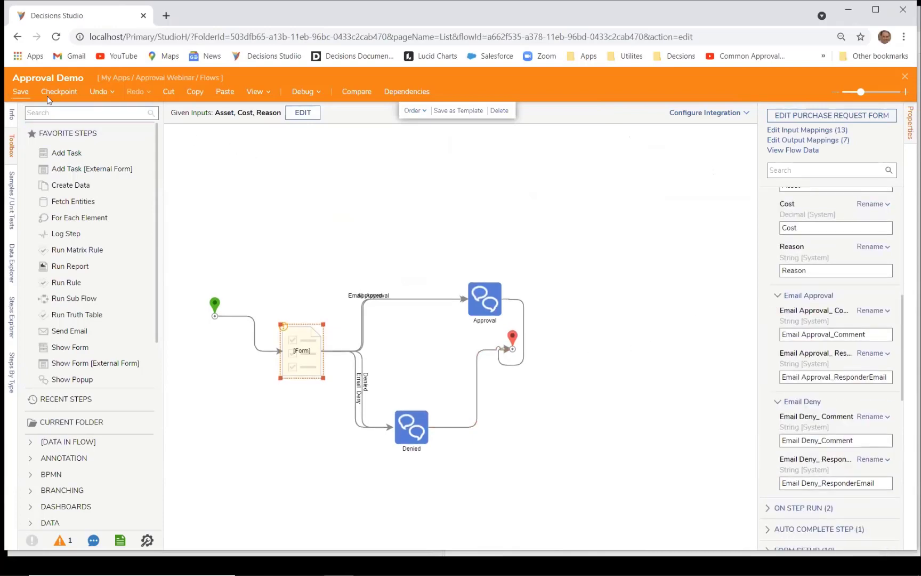
left_click(535, 365)
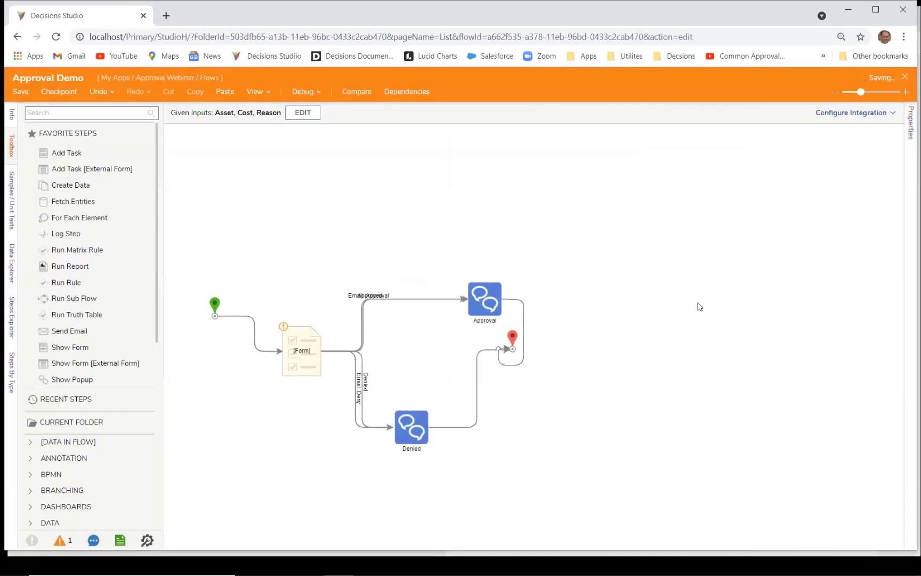
left_click(313, 354)
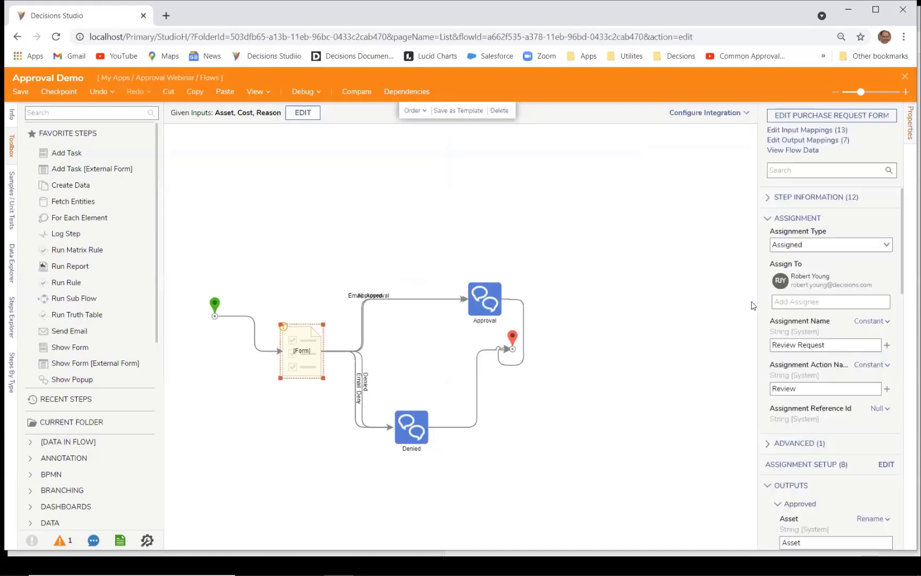
scroll(869, 305, "down", 5)
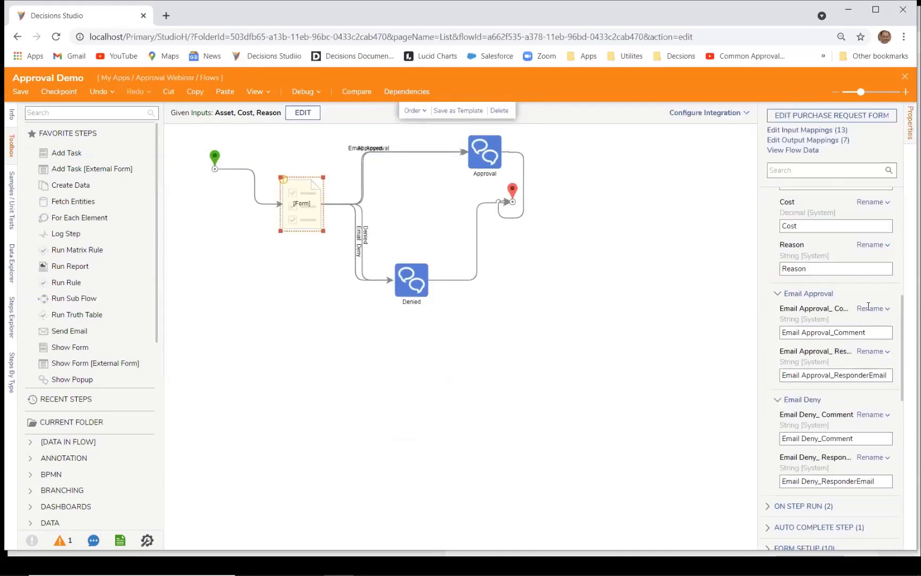
scroll(830, 300, "up", 3)
scroll(830, 300, "up", 3)
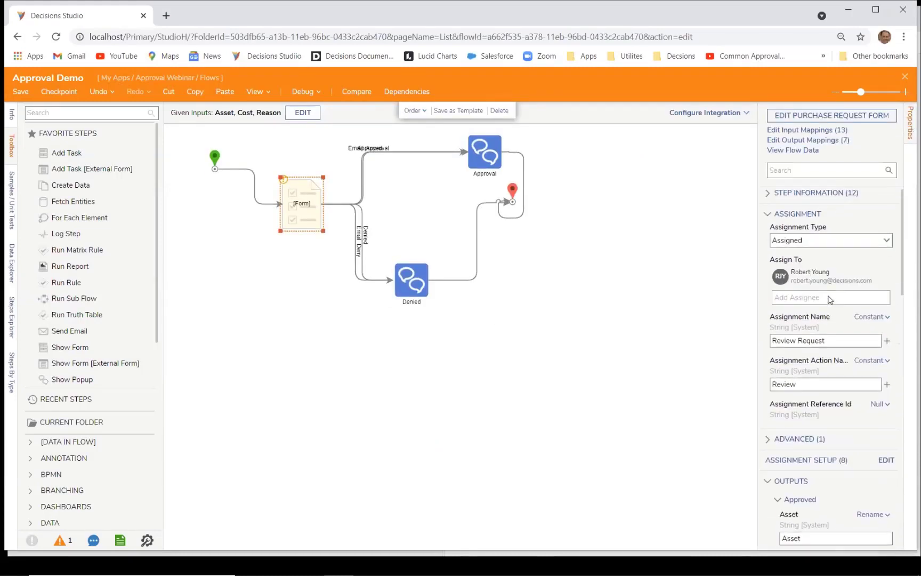
scroll(793, 334, "down", 6)
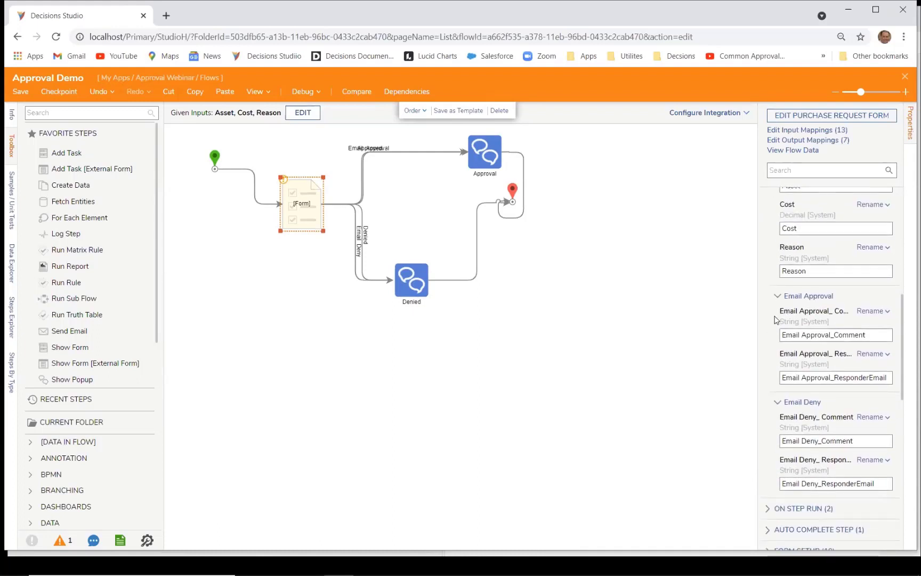
scroll(777, 319, "down", 3)
scroll(789, 280, "up", 3)
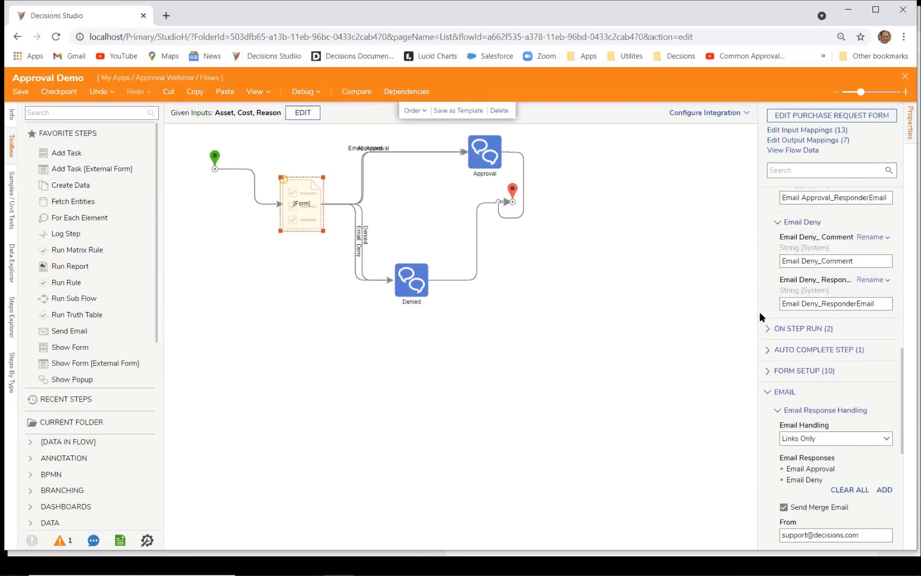
scroll(788, 285, "down", 8)
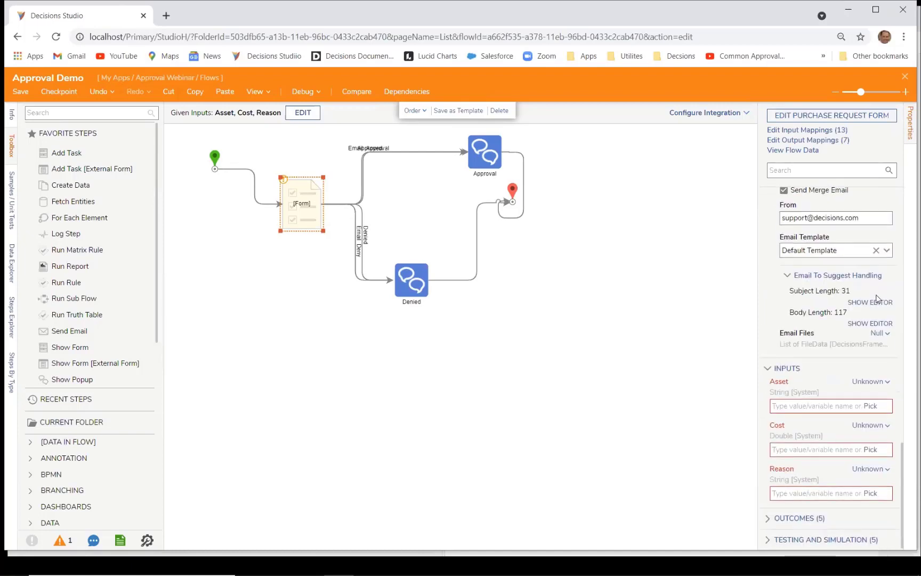
Step: Insert Link For Email Approval Response above 'or' and Link For Email Deny Response below, then save
left_click(879, 324)
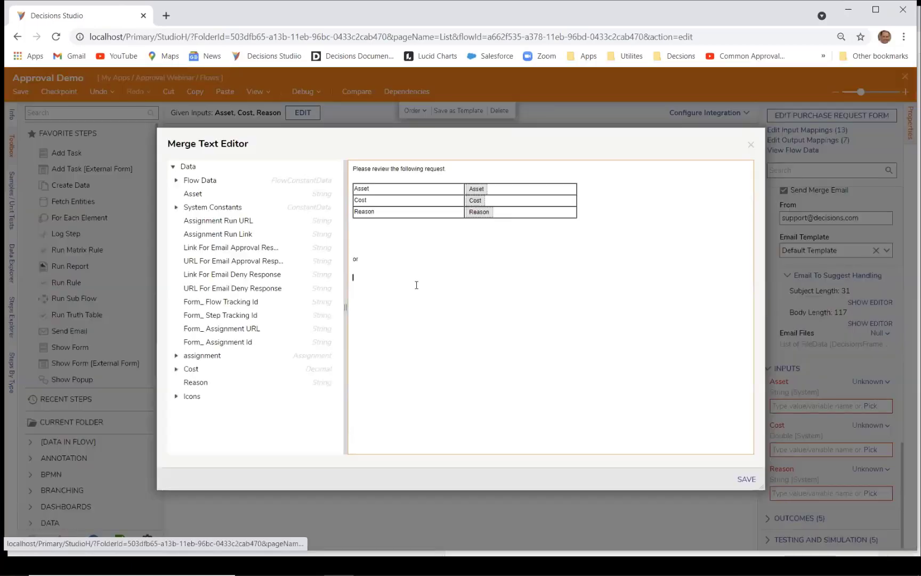
left_click(359, 239)
mouse_move(259, 253)
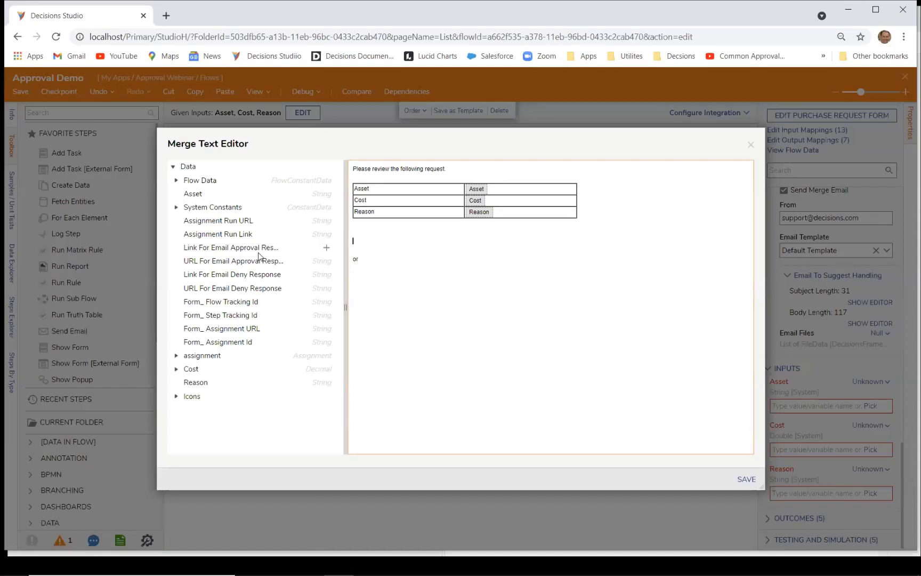
left_click(327, 248)
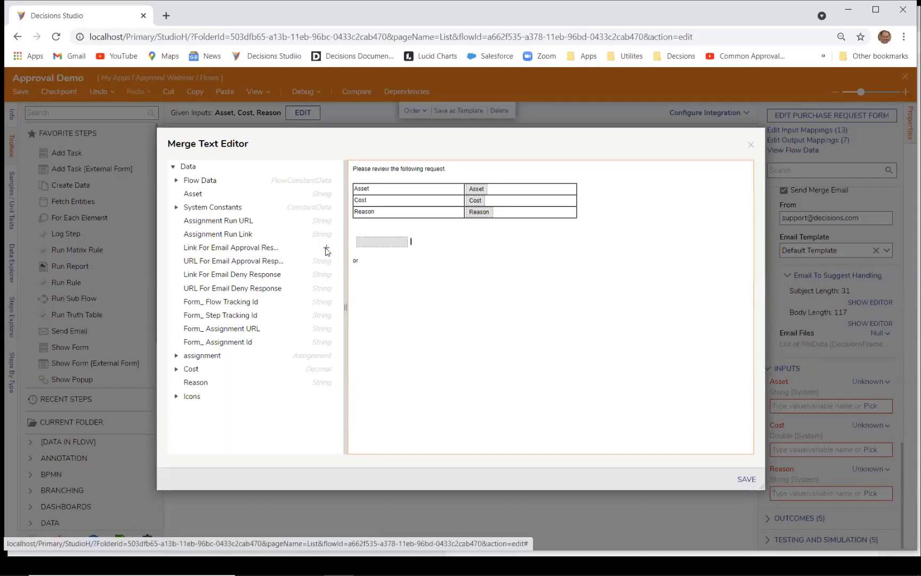
left_click(371, 278)
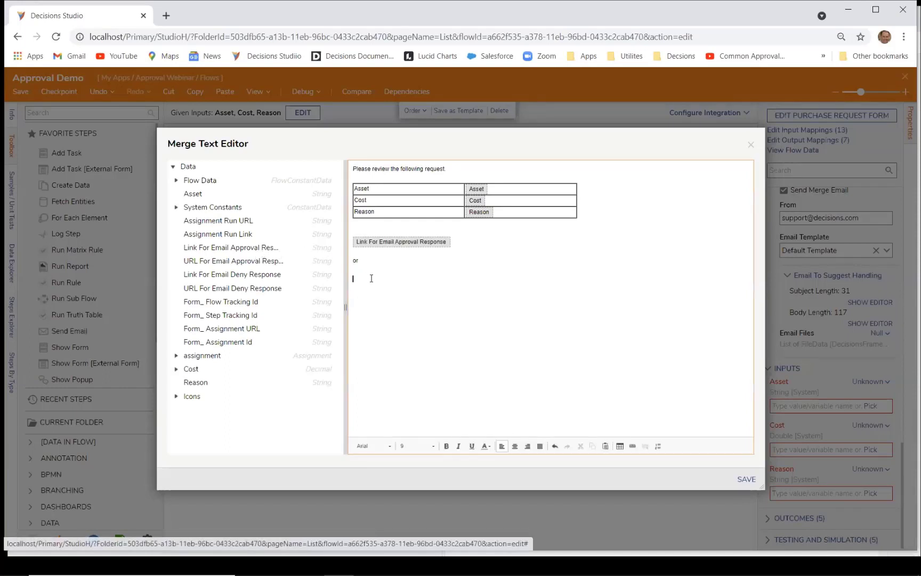
mouse_move(293, 276)
left_click(326, 275)
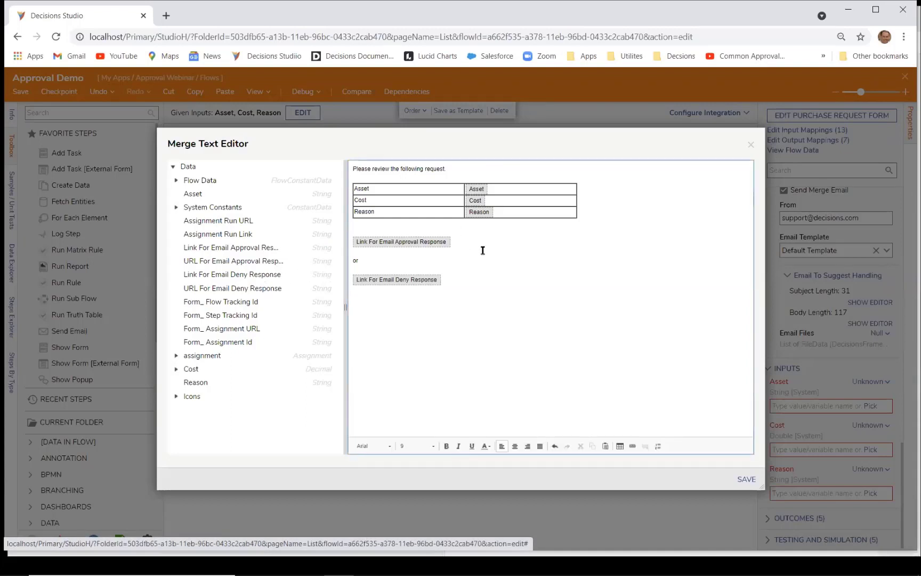
left_click(749, 480)
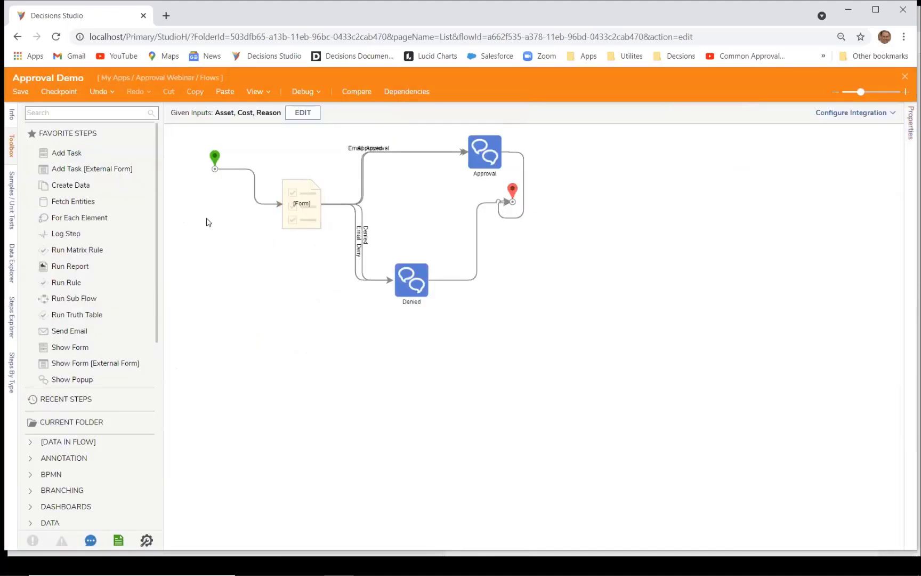
Step: Save the flow and launch a debug run
left_click(21, 91)
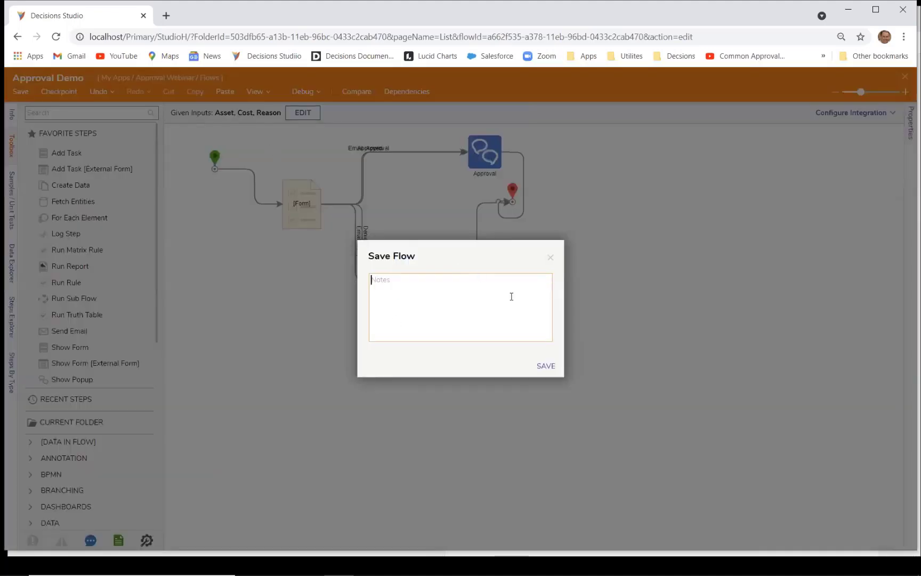
left_click(545, 366)
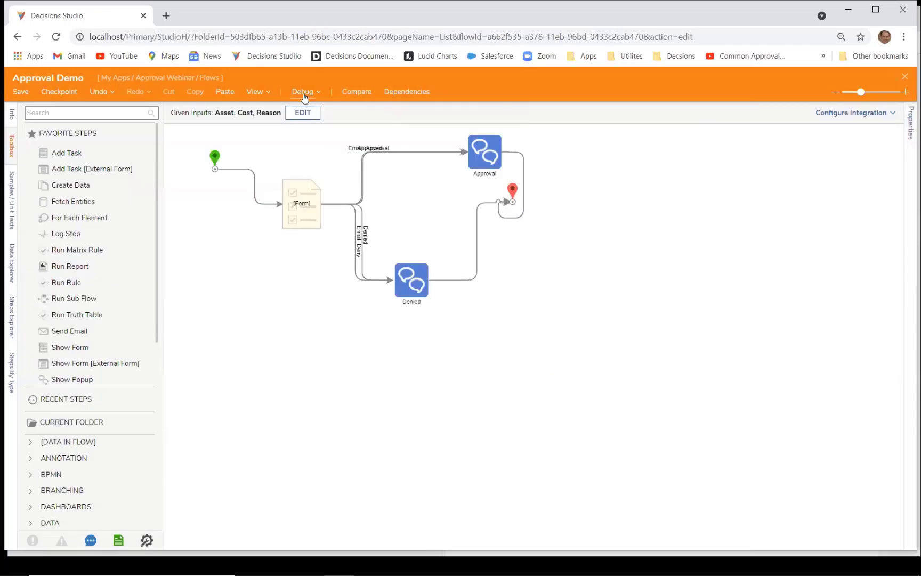
left_click(304, 95)
Step: Debug with Asset Cups, Cost 150 and Reason 'Need cups for Coffee', then go to Gmail
left_click(294, 138)
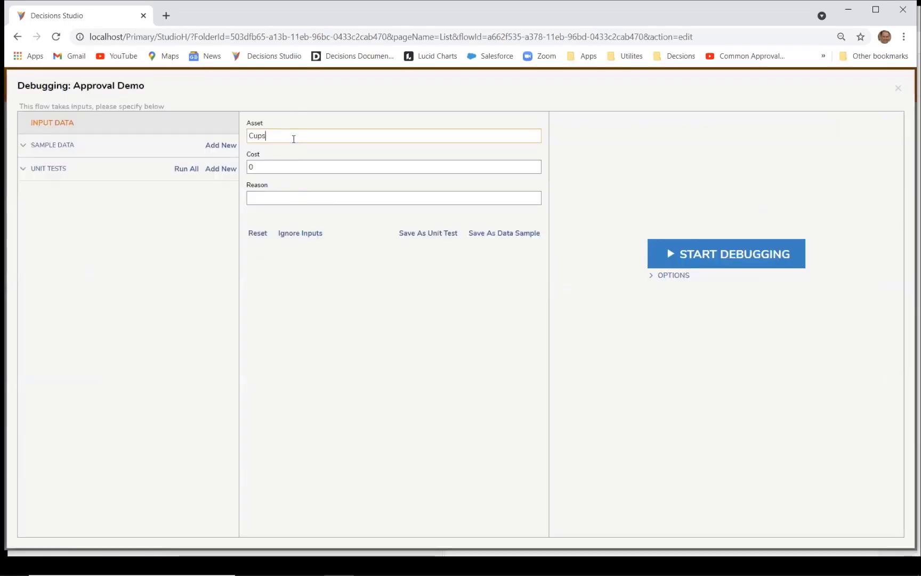
left_click(267, 165)
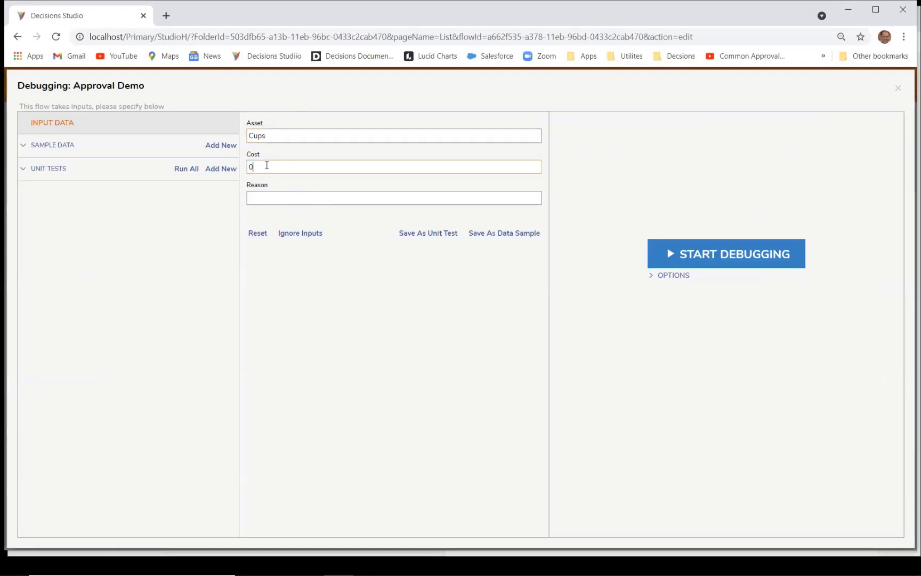
key("BackSpace")
type("150")
left_click(266, 200)
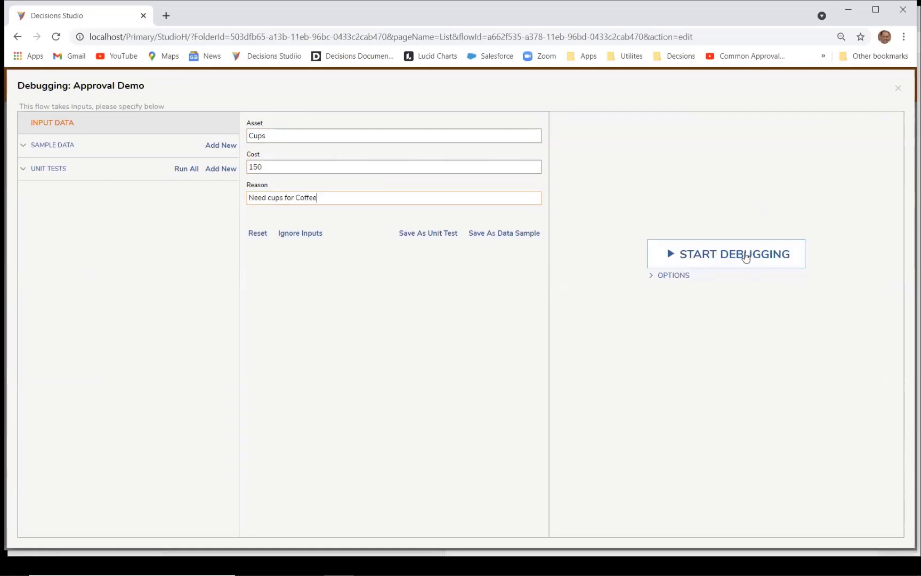
left_click(742, 257)
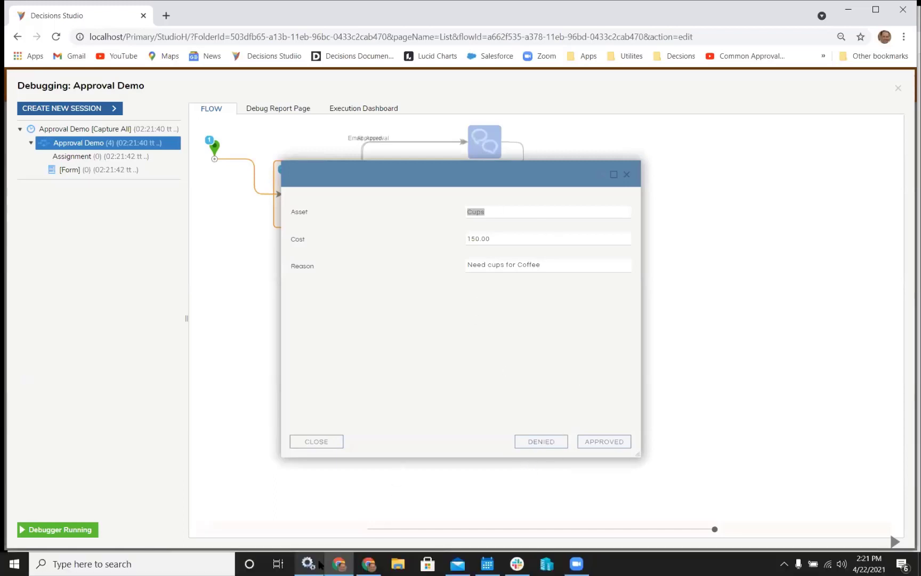
left_click(364, 562)
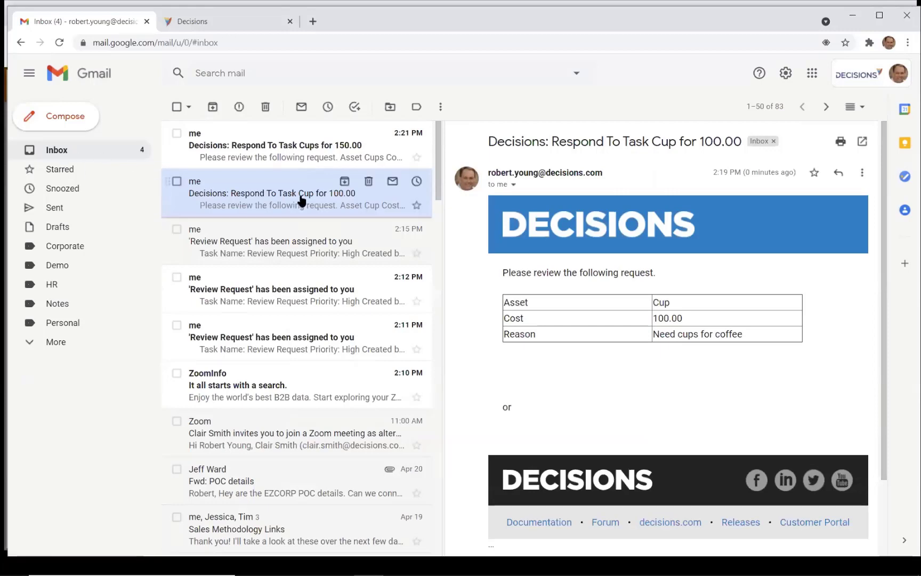
Step: Refresh Gmail, open 'Respond To Task Cups for 150.00' and approve via its Email Approval link
left_click(59, 42)
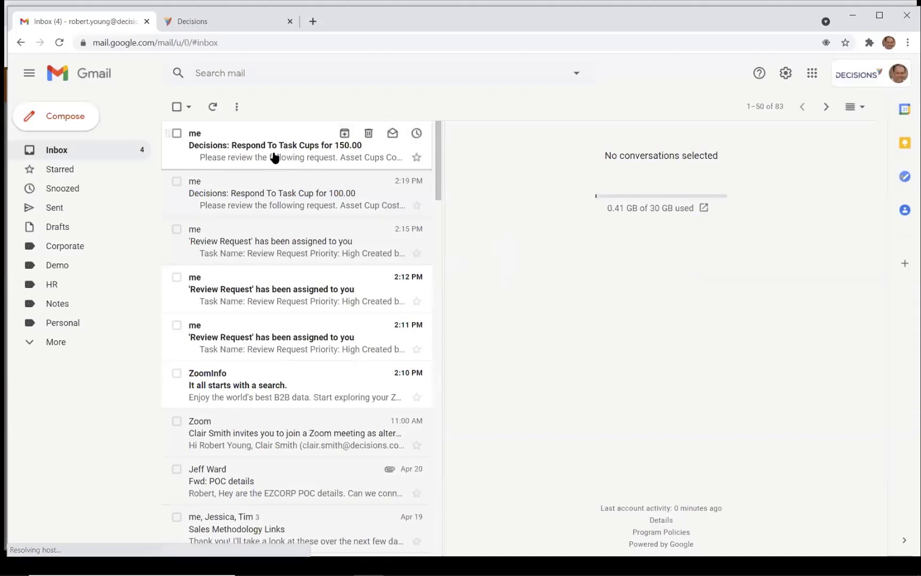
left_click(275, 157)
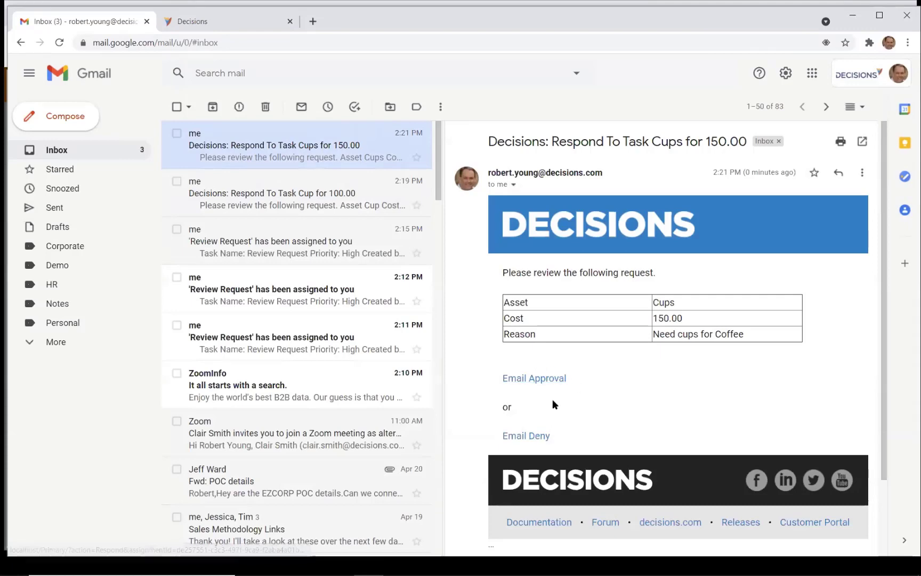
left_click(539, 378)
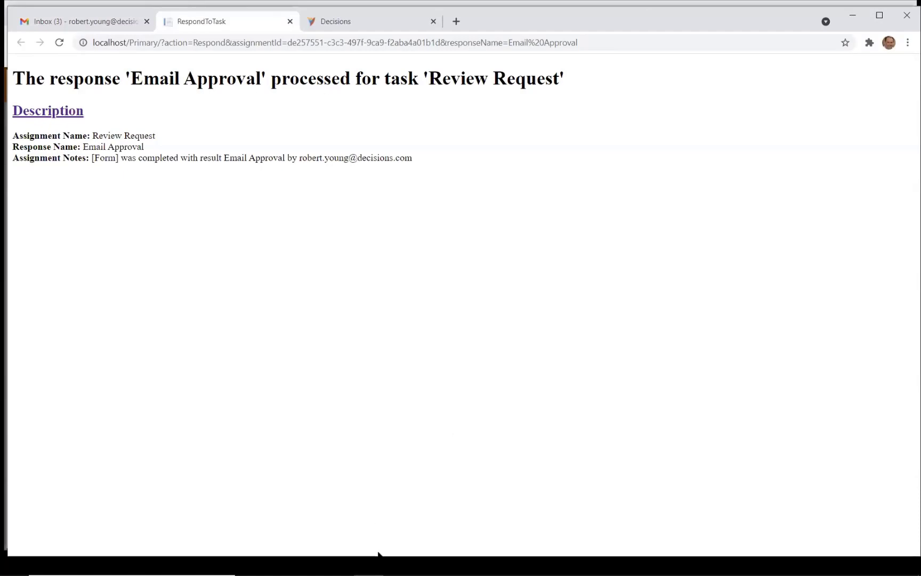
mouse_move(377, 569)
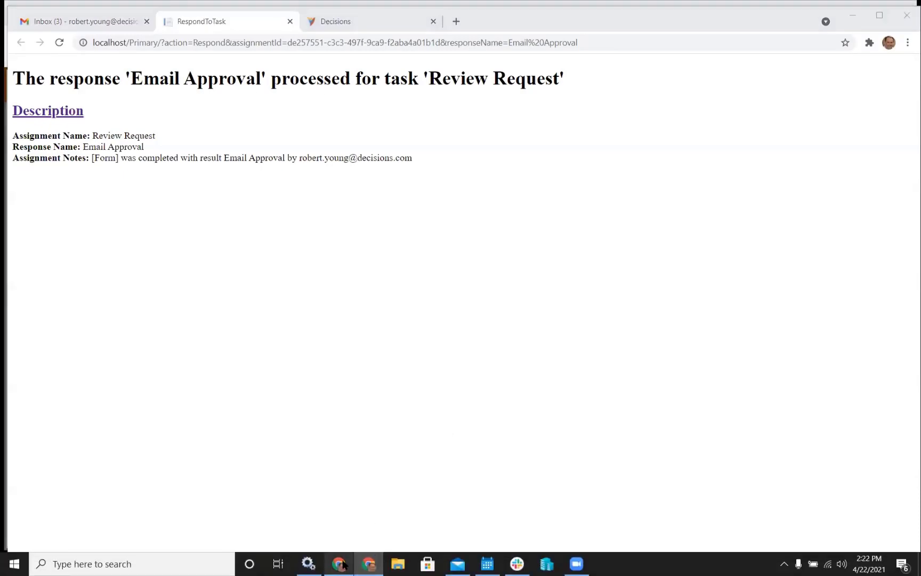
left_click(343, 564)
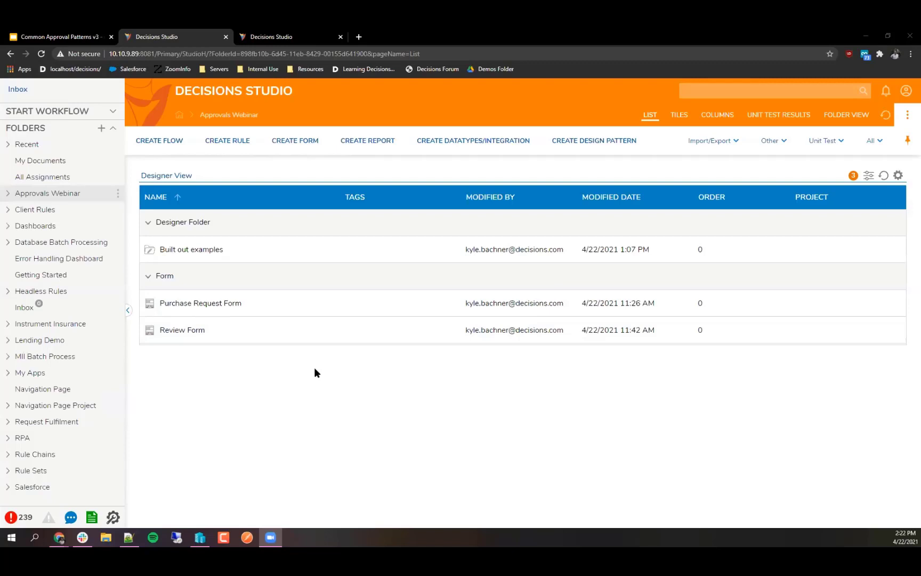
Step: Bring forward the Decisions Studio window showing the Approvals Webinar folder
left_click(333, 396)
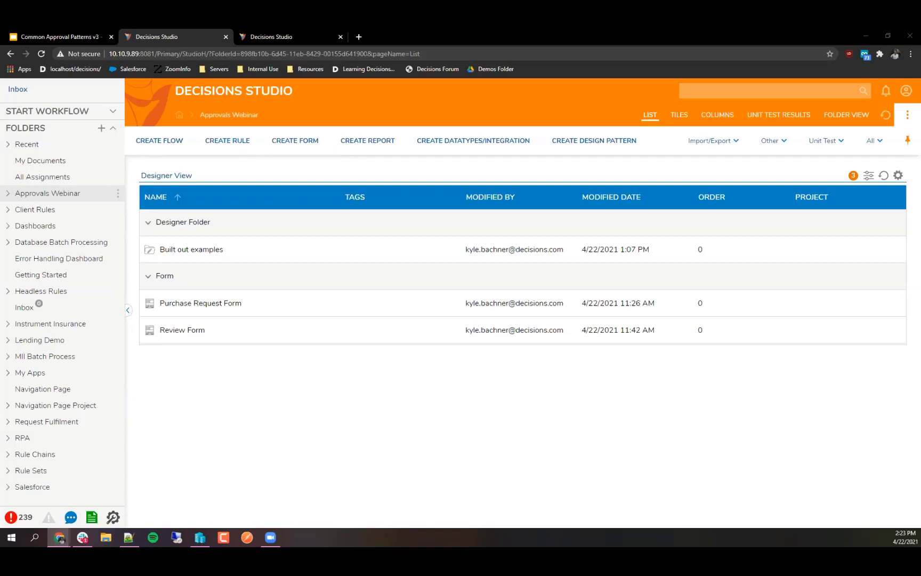
Step: Create a standard flow named 'Sequential Pattern Flow' and drag its End step level with Start
left_click(160, 148)
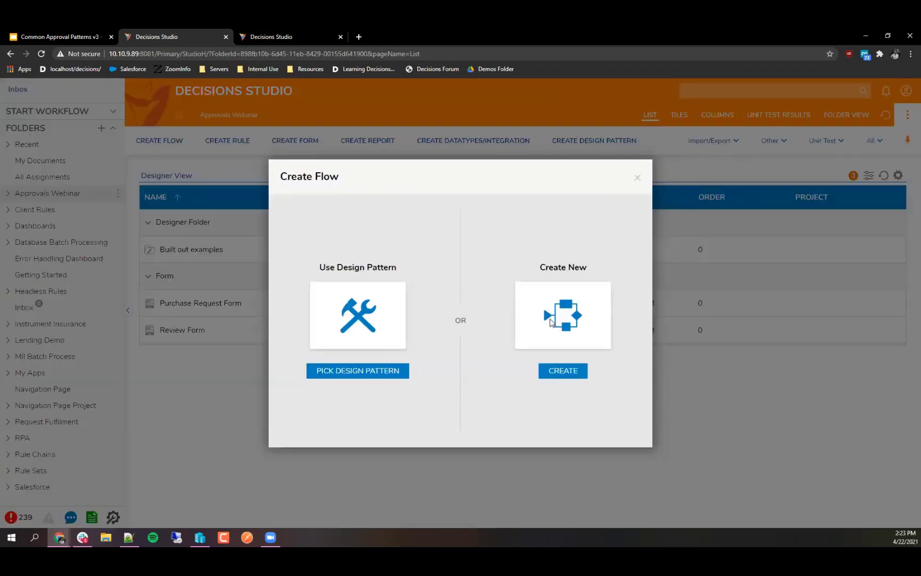
left_click(550, 323)
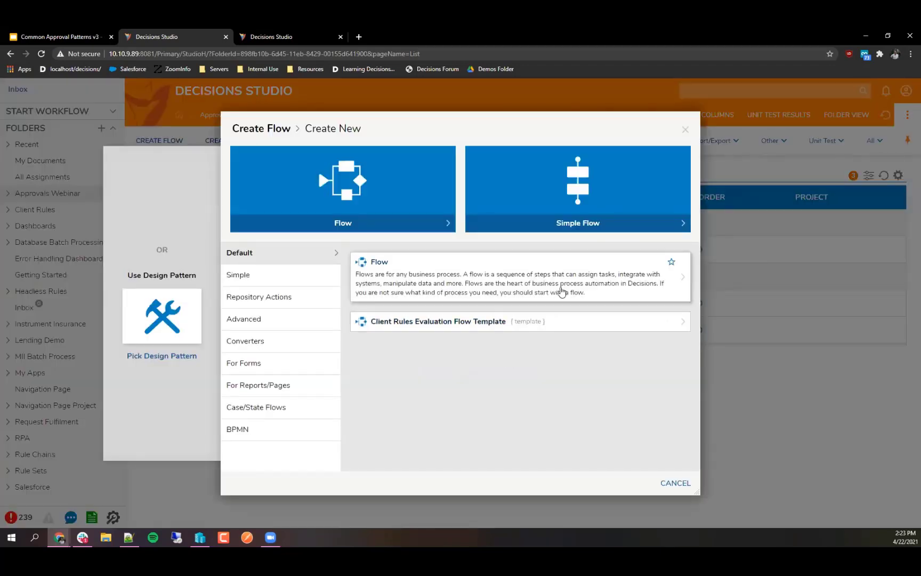
left_click(561, 290)
type("Sequential")
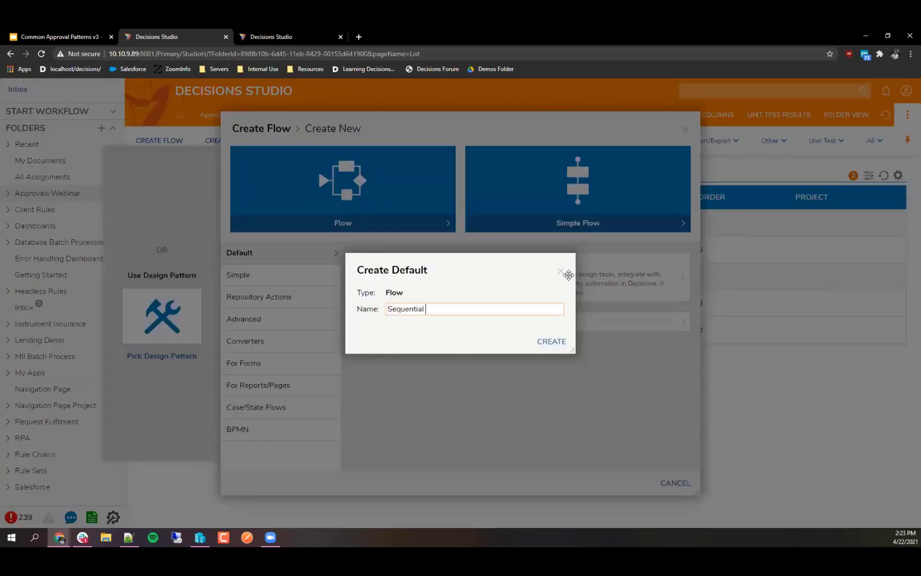
type(" patt")
key("BackSpace")
key("BackSpace")
key("BackSpace")
key("BackSpace")
type("Pattern Flow")
left_click(552, 342)
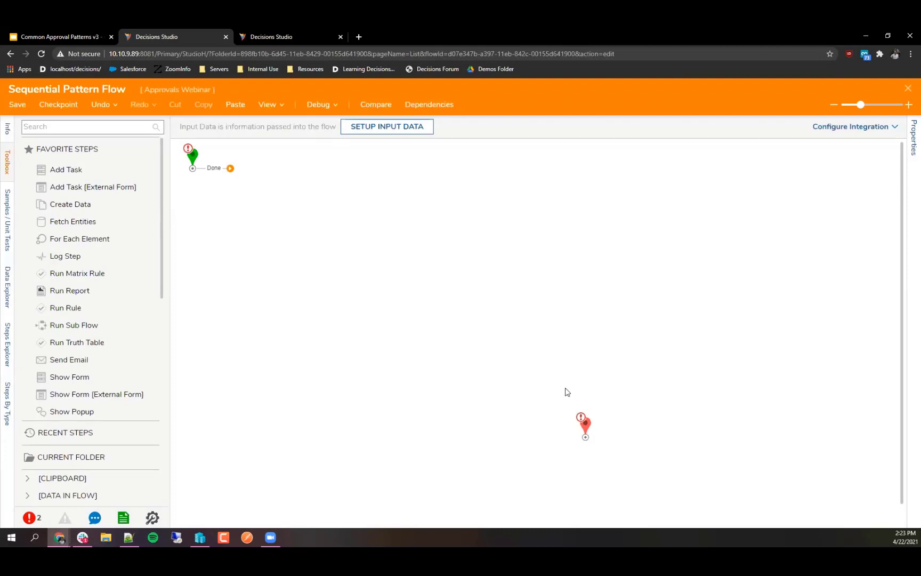
left_click_drag(586, 426, 552, 170)
Step: Add a Show Form step after Start named 'Purchase Request Form'
left_click(441, 286)
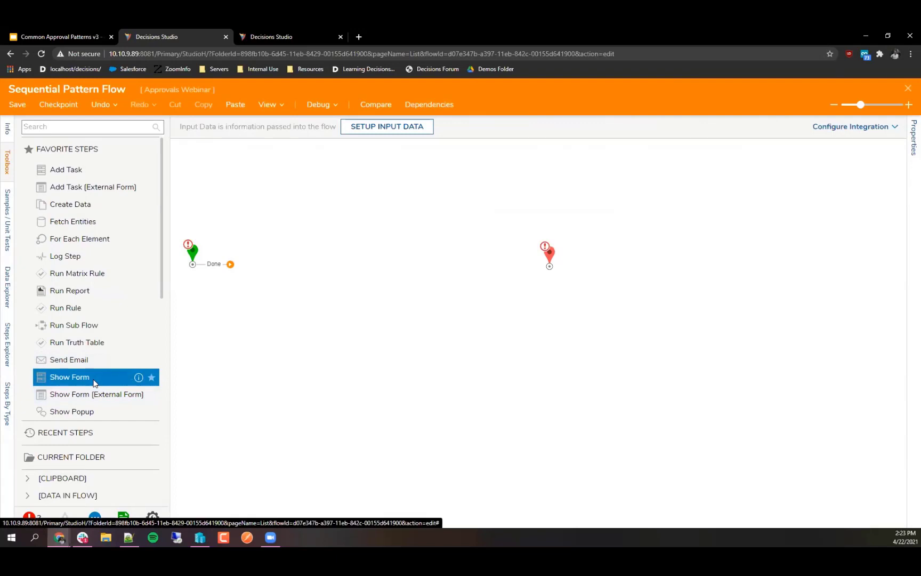
left_click_drag(94, 382, 248, 265)
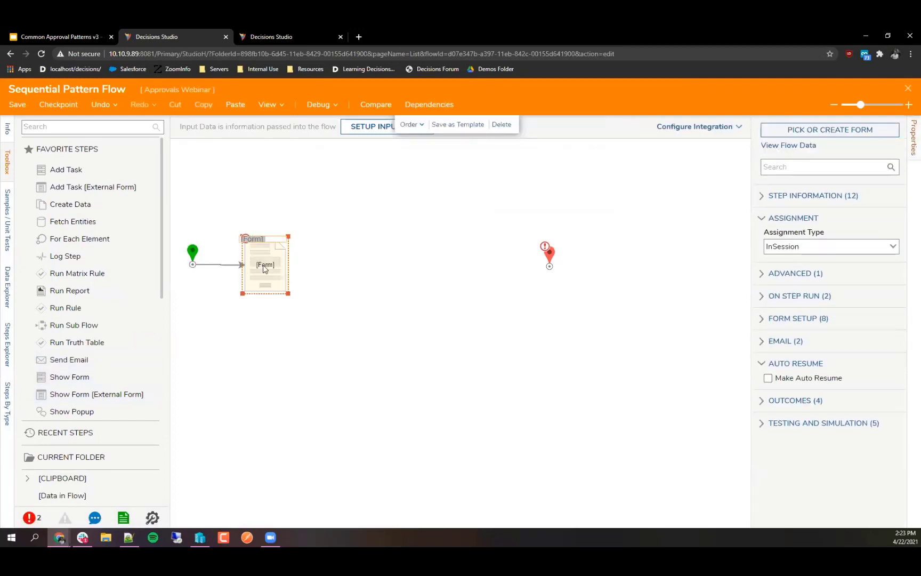
type("Purchase Reques")
type("t Form")
key("Return")
left_click_drag(267, 272, 268, 276)
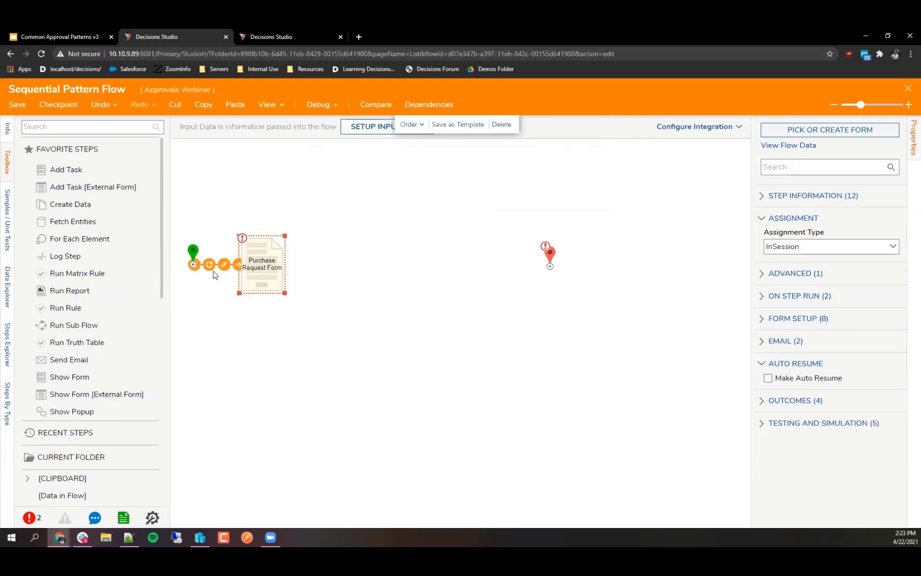
Step: Assign the existing Purchase Request Form from Recent to the step, then open and close it
left_click(871, 129)
left_click(545, 304)
left_click(370, 132)
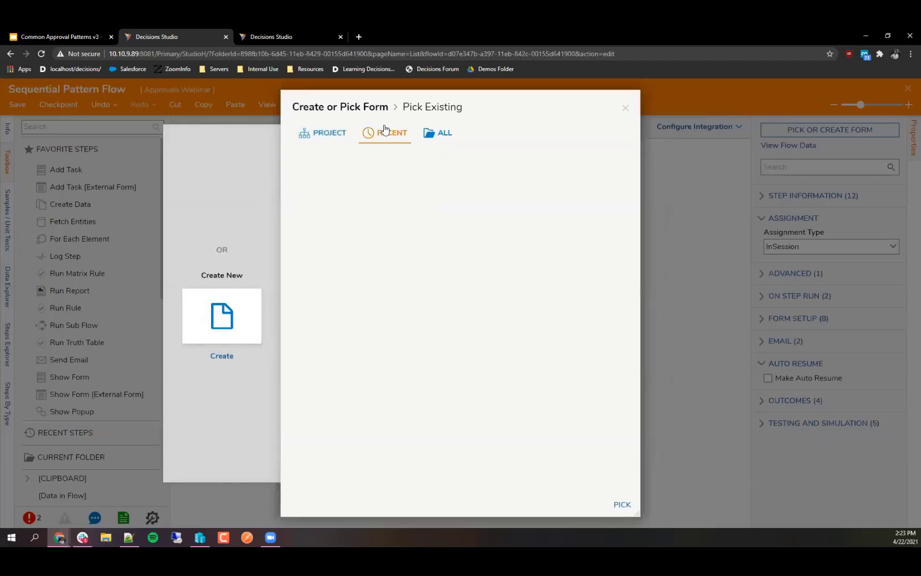
left_click(442, 202)
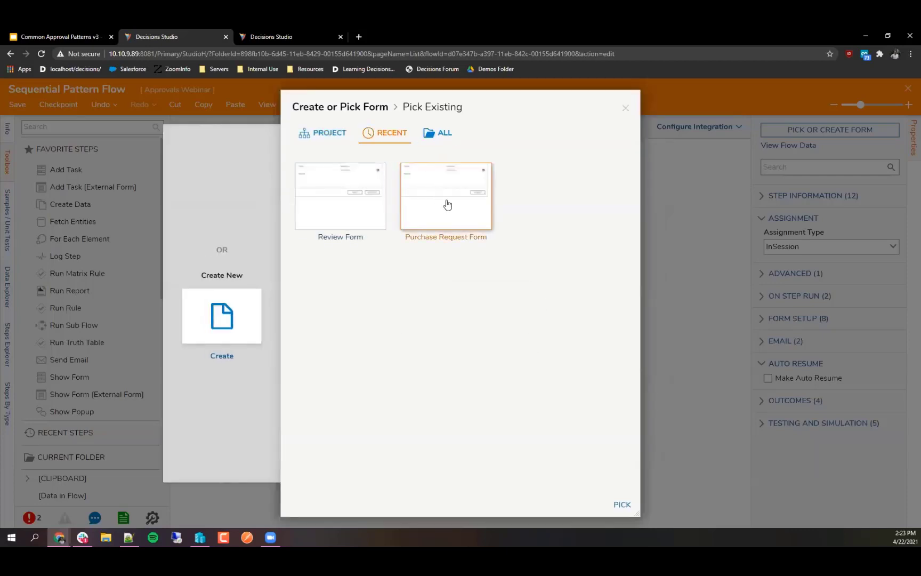
left_click(614, 506)
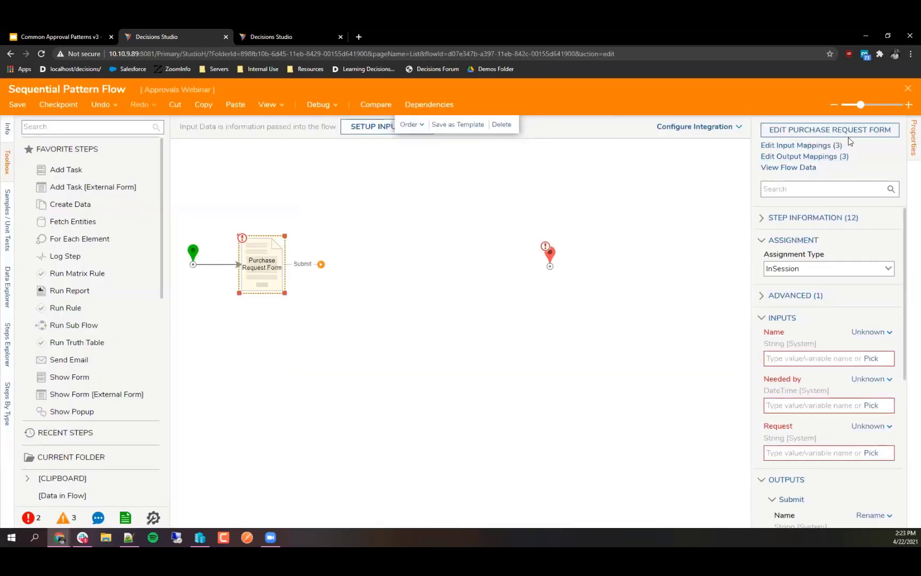
left_click(853, 133)
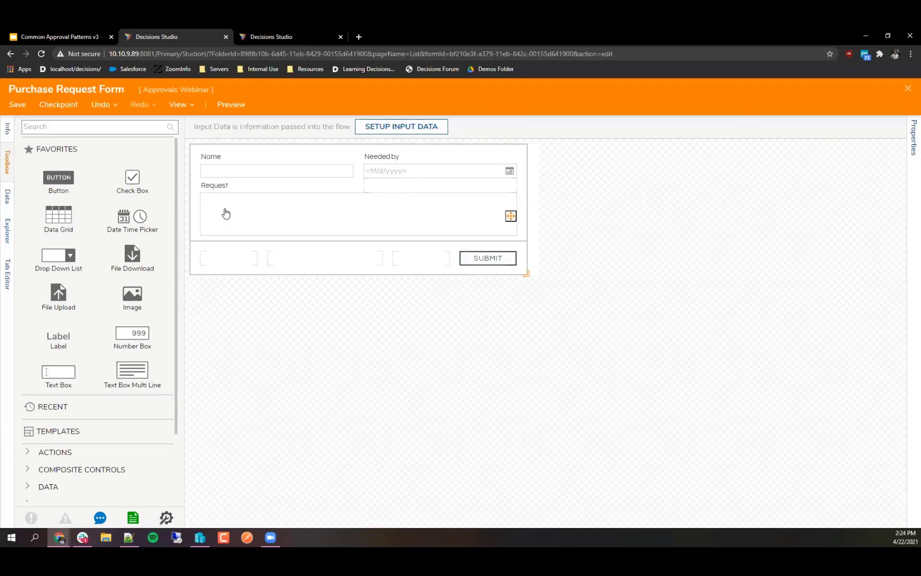
left_click(907, 88)
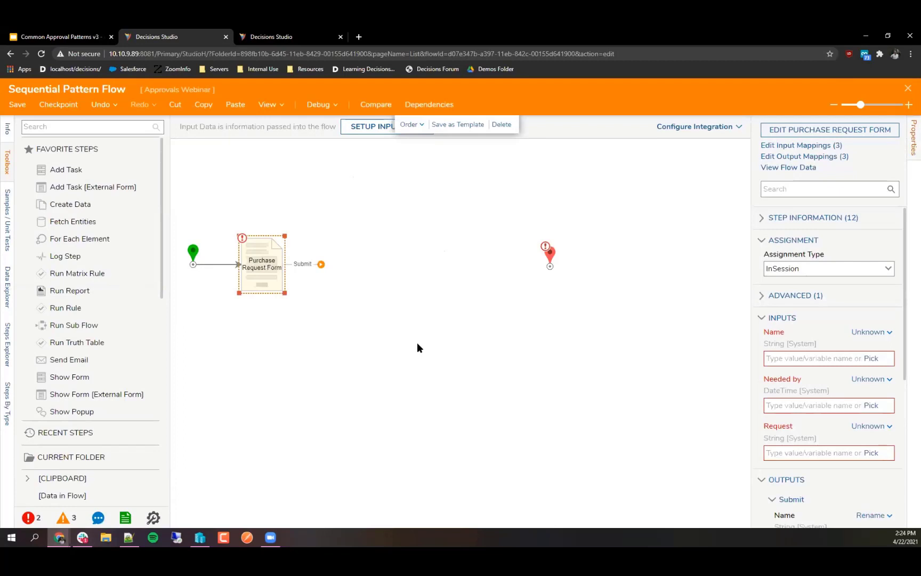
Step: Add a Show Form step after Purchase Request Form, pick Review Form from Recent, and edit it
left_click(418, 344)
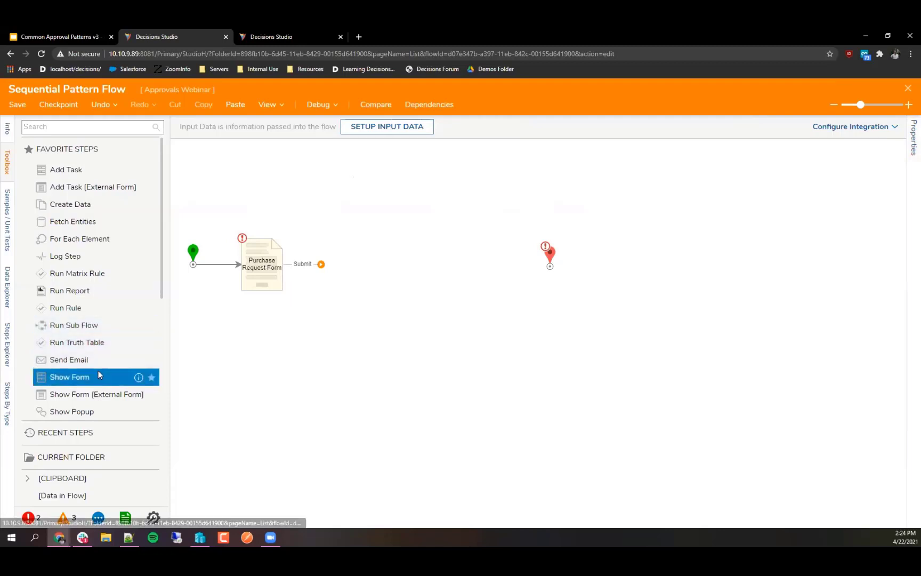
left_click_drag(91, 378, 345, 266)
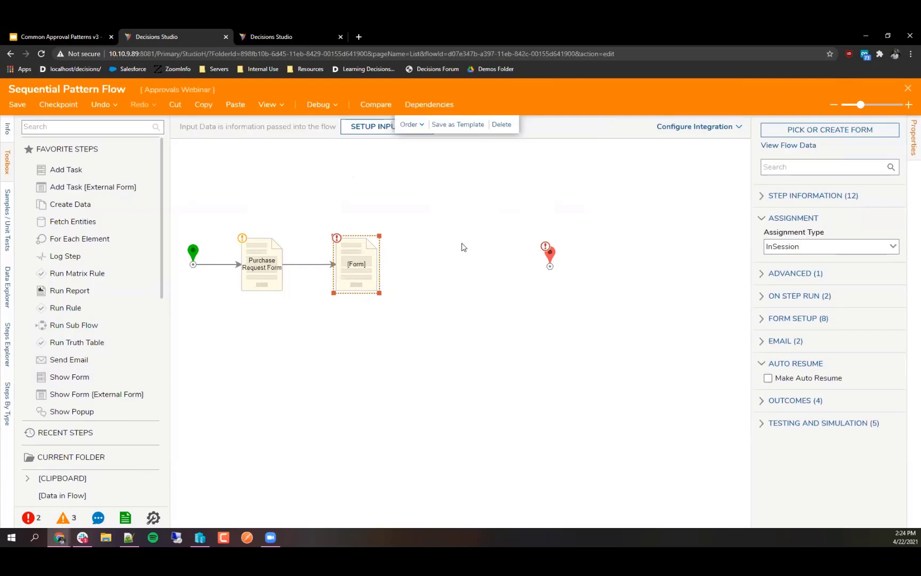
left_click(799, 134)
left_click(568, 348)
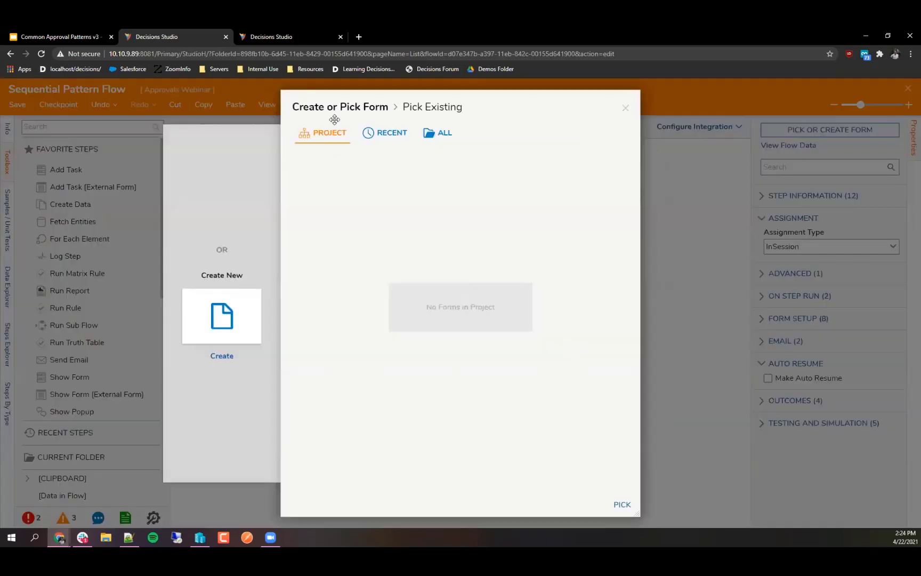
left_click(386, 136)
left_click(362, 216)
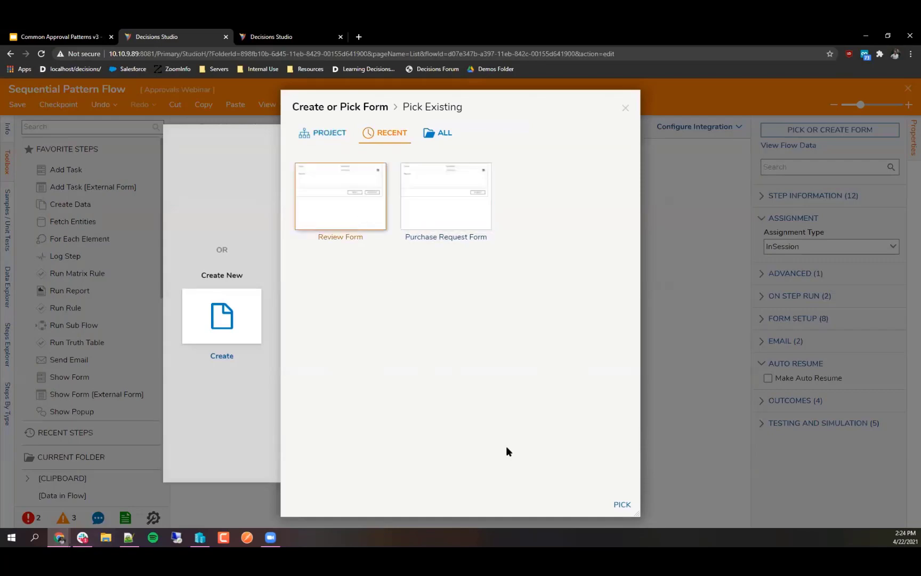
left_click(622, 504)
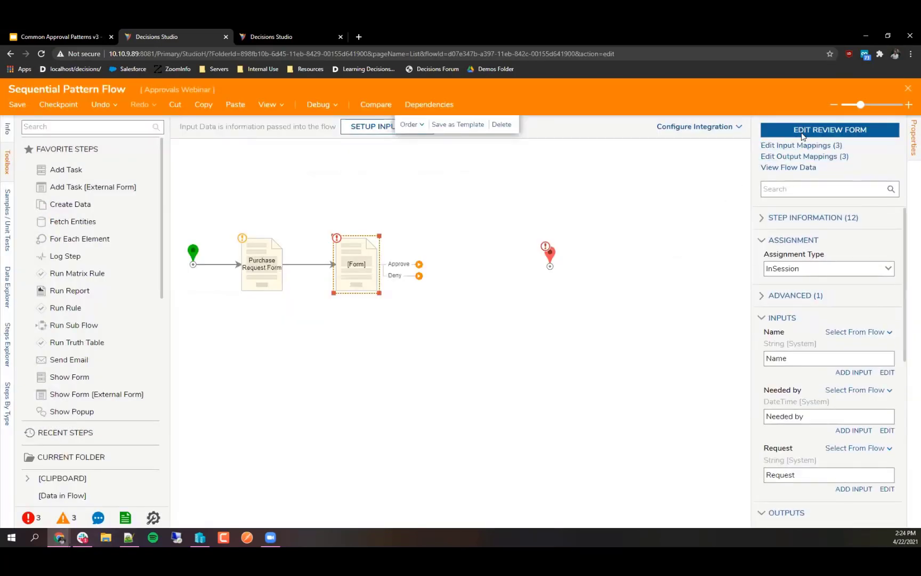
left_click(802, 134)
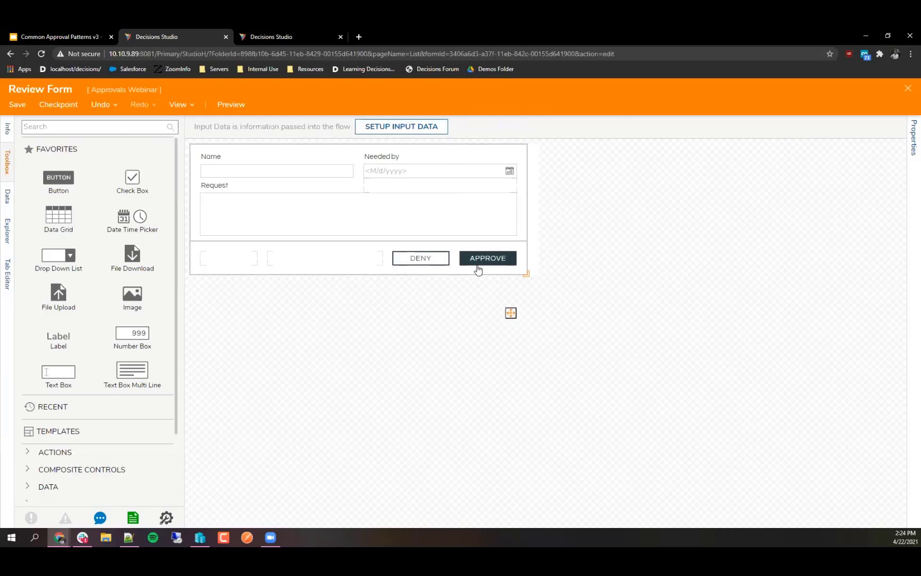
Step: Inspect the Request text area's View and Behavior properties, then close the Review Form designer
left_click(328, 213)
scroll(808, 326, "down", 2)
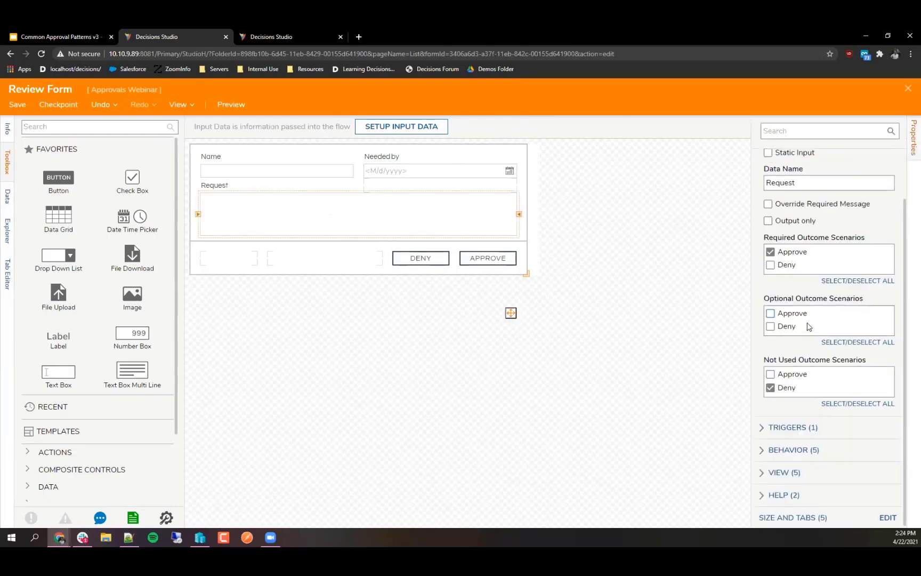
left_click(785, 476)
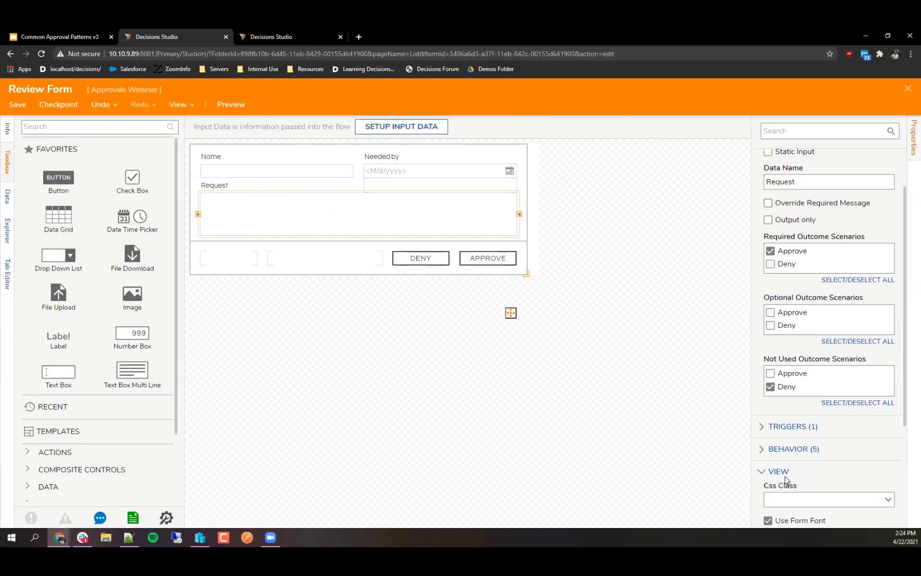
scroll(795, 455, "down", 4)
left_click(782, 319)
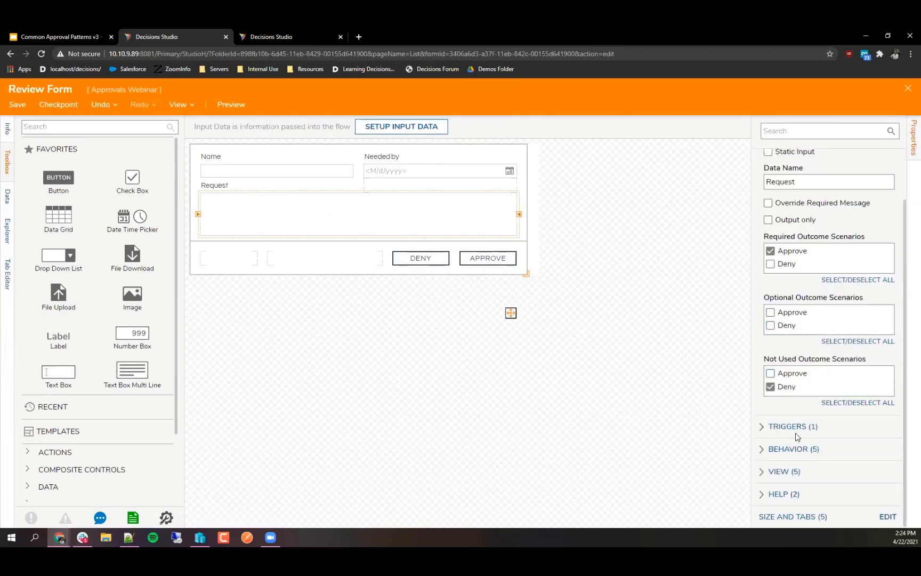
left_click(797, 450)
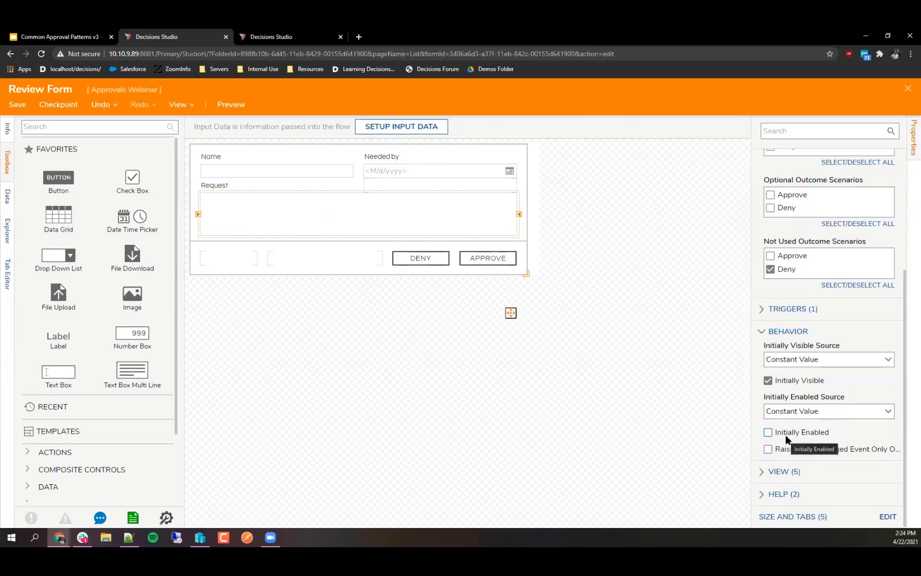
left_click(576, 334)
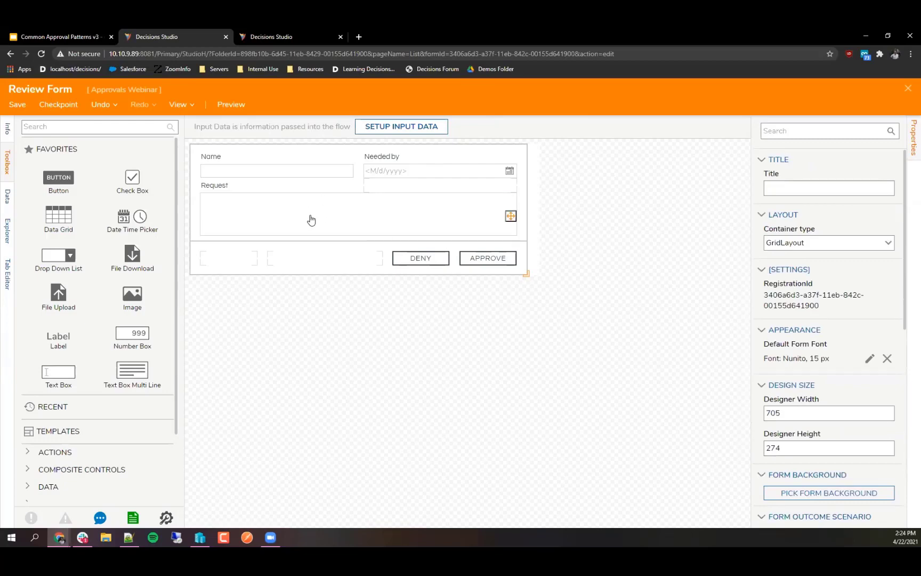
left_click(908, 89)
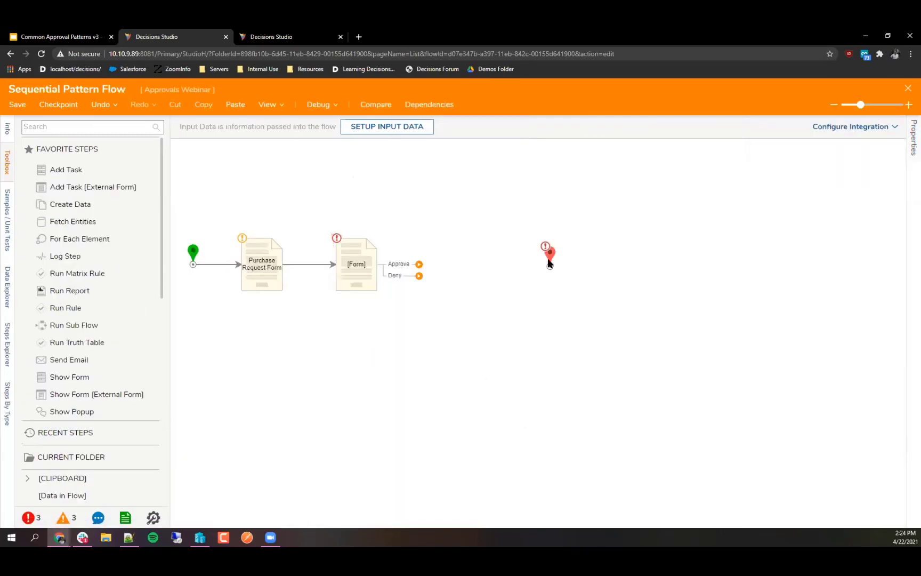
Step: Move the End step lower and wire the Review step's Deny outcome to it
left_click_drag(547, 263, 474, 390)
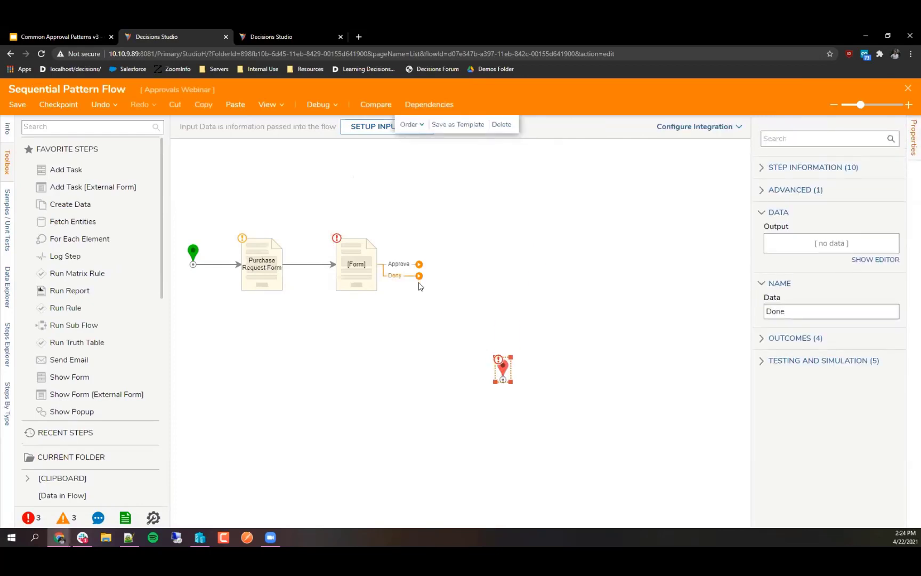
left_click_drag(419, 276, 540, 376)
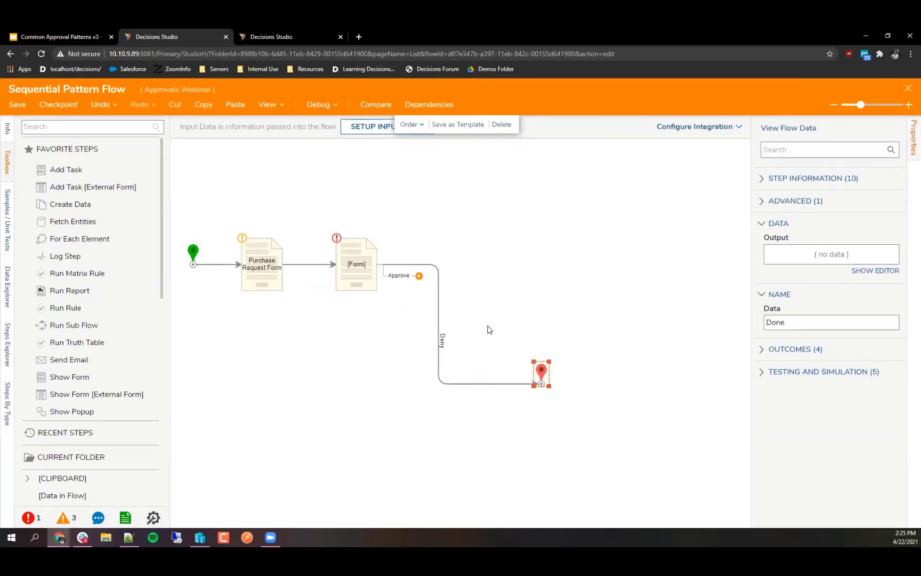
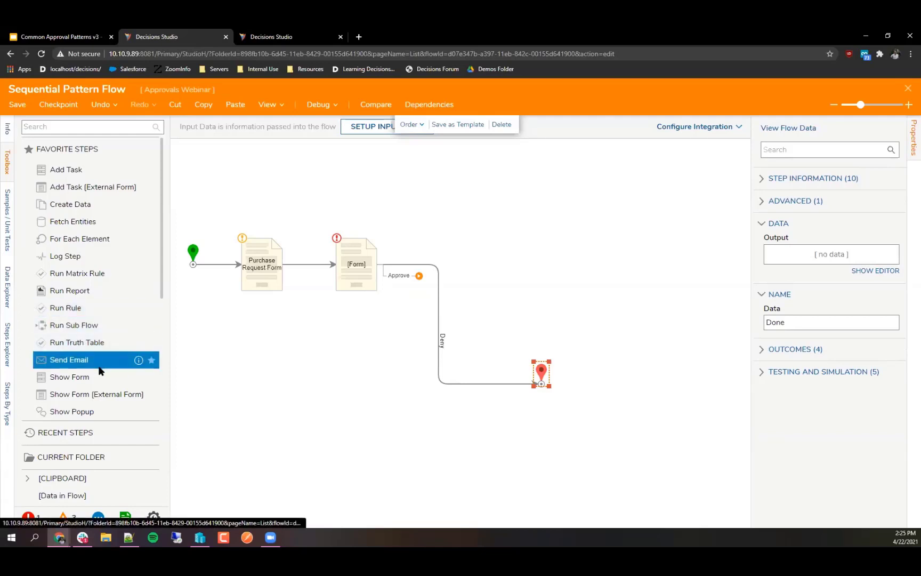
Step: Add a Show Form step on the Approve outcome, move Deny's start to the form's bottom, and shift End right
left_click_drag(93, 377, 464, 270)
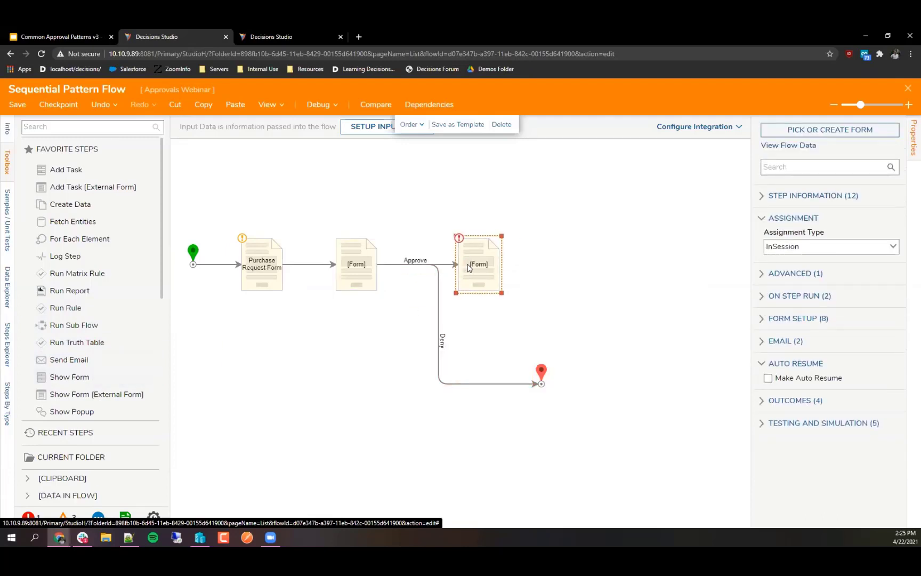
left_click(438, 341)
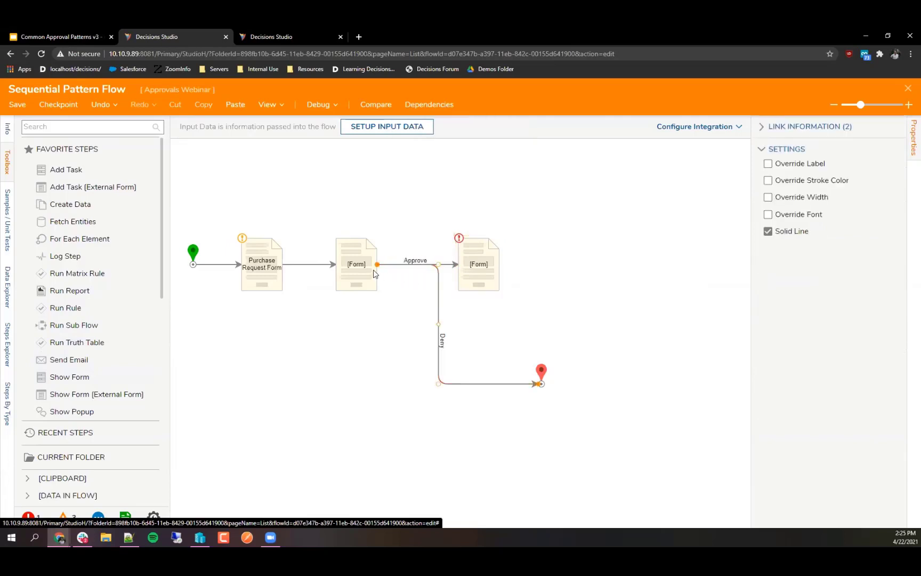
left_click_drag(377, 264, 357, 291)
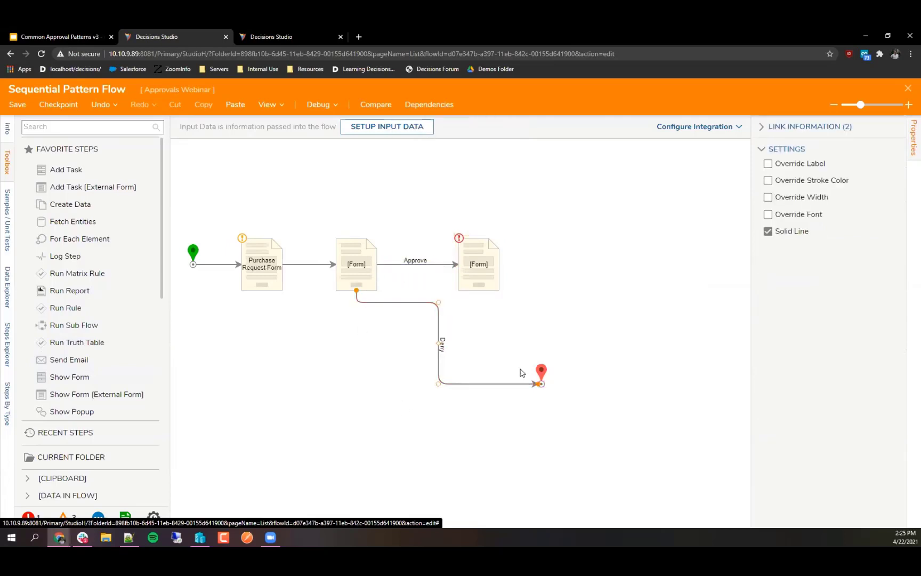
left_click_drag(542, 375, 563, 372)
left_click(487, 431)
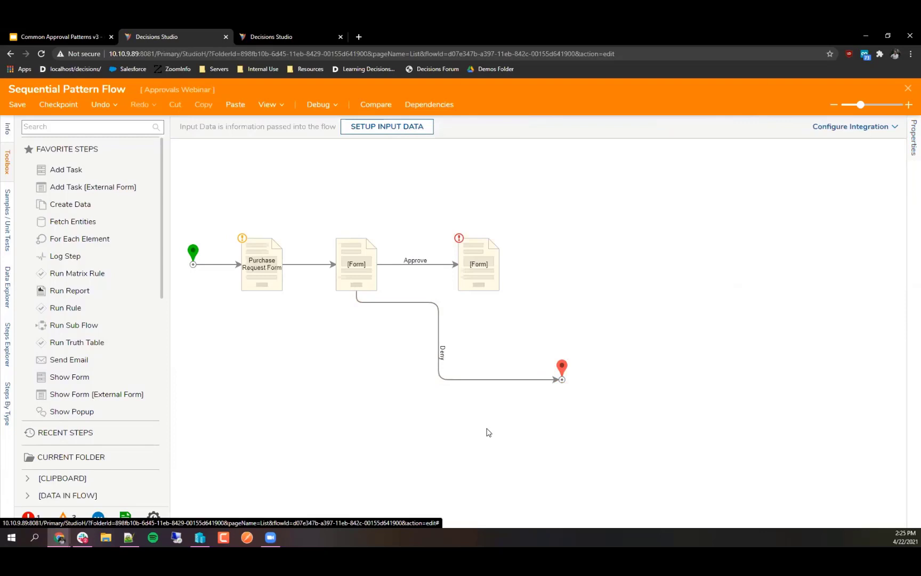
left_click(355, 288)
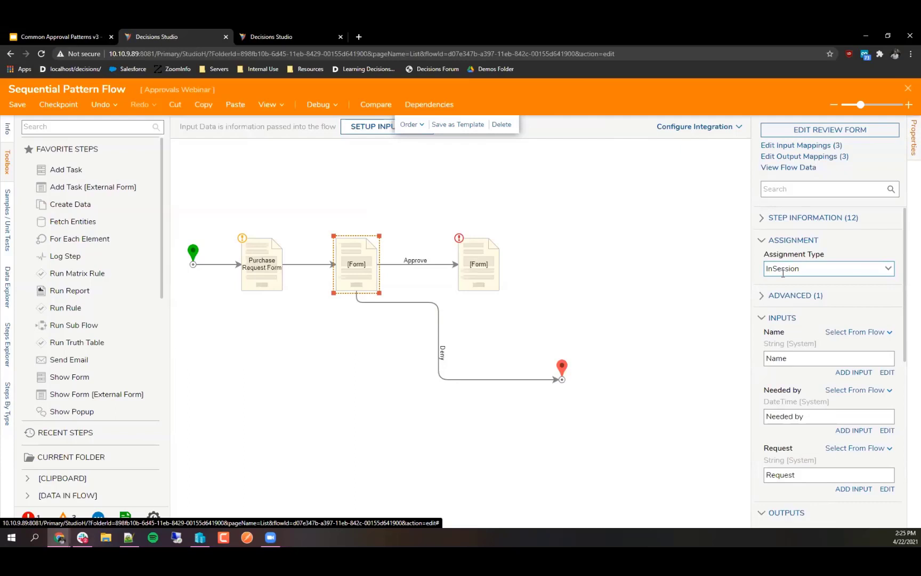
Step: Set the approval form's Assignment Type to Assigned and add a specific user as assignee
left_click(891, 273)
left_click(815, 308)
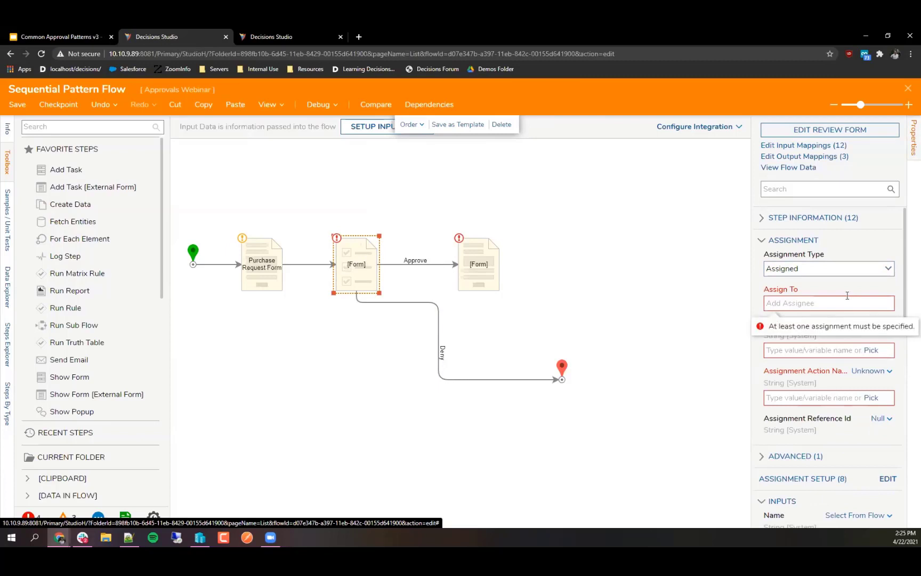
type("kyle.")
left_click(821, 322)
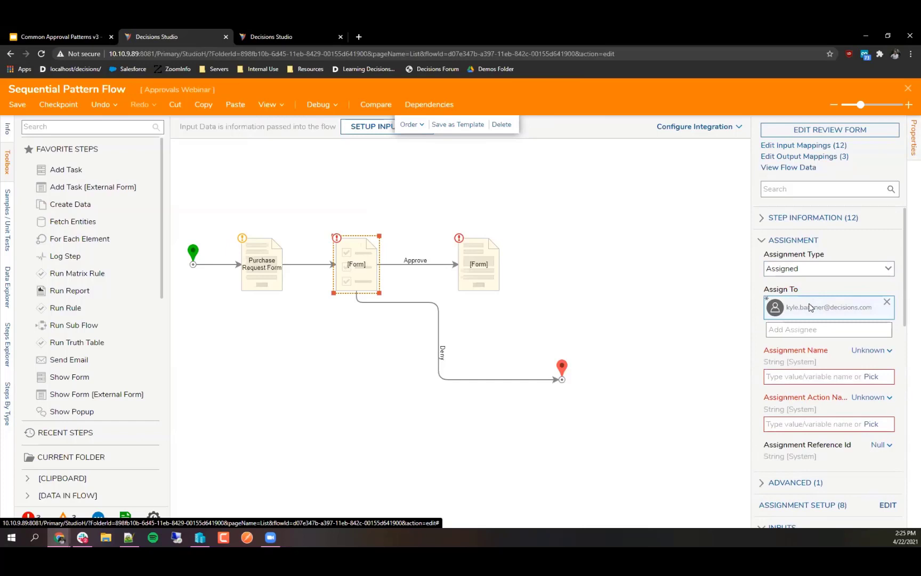
left_click(808, 329)
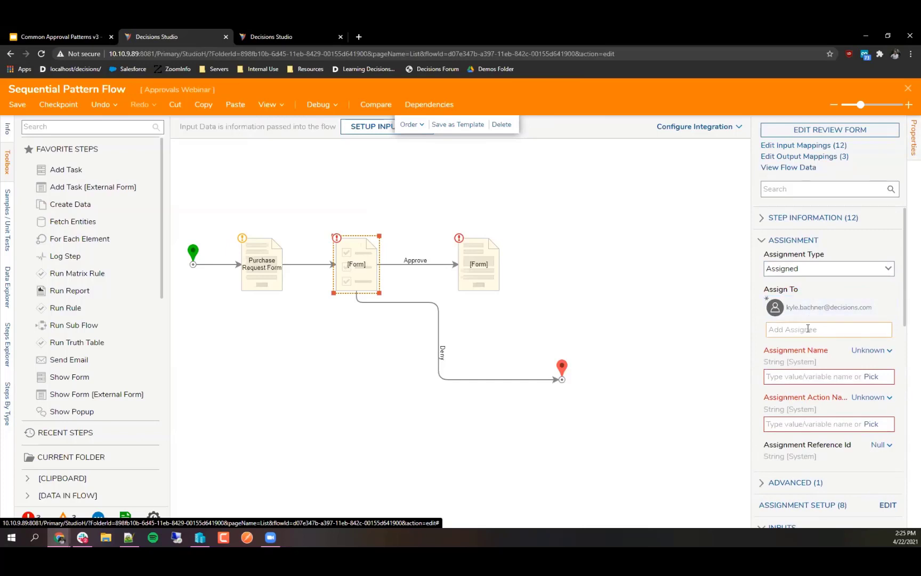
type("administrators")
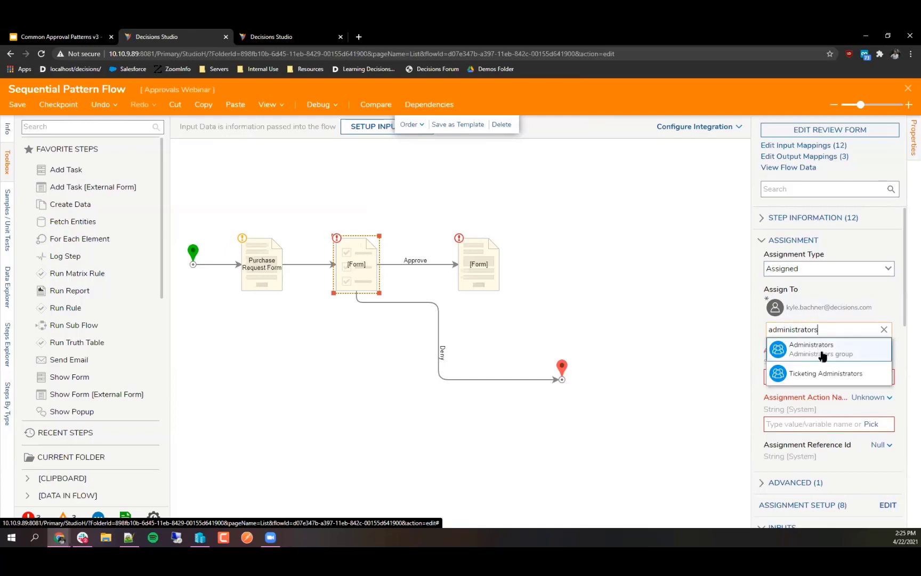
left_click(884, 329)
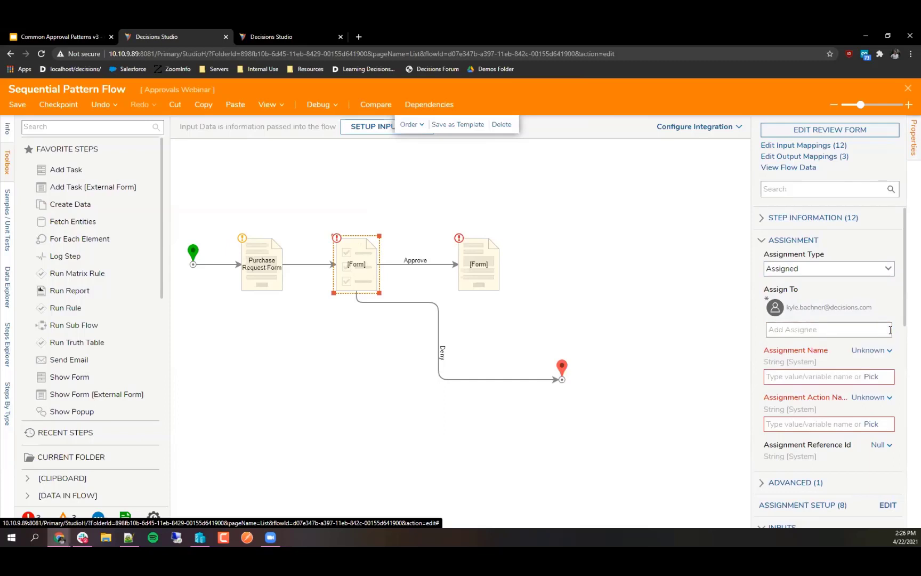
Step: Enter 'Review Needed' as Assignment Name and 'Review' as Assignment Action Name
left_click(824, 377)
type("Revie")
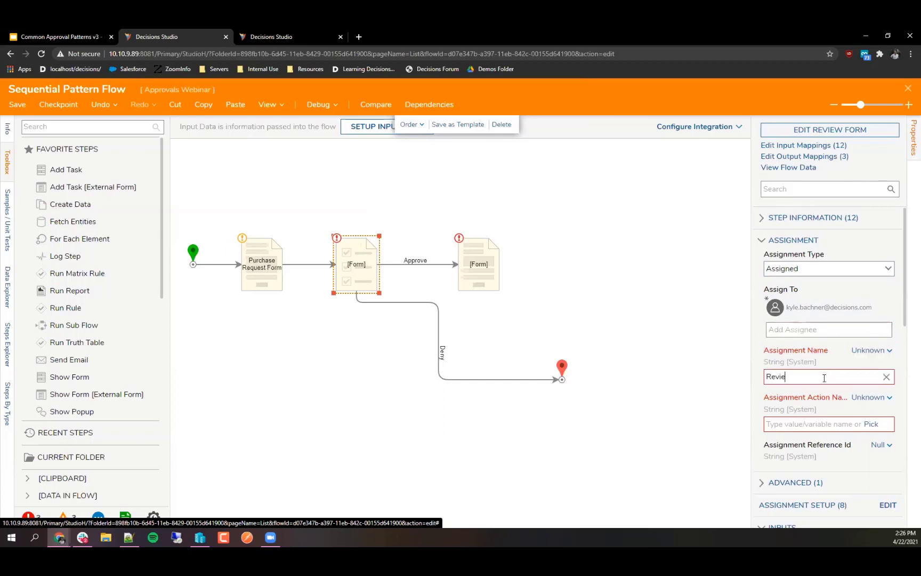
type("w Needed")
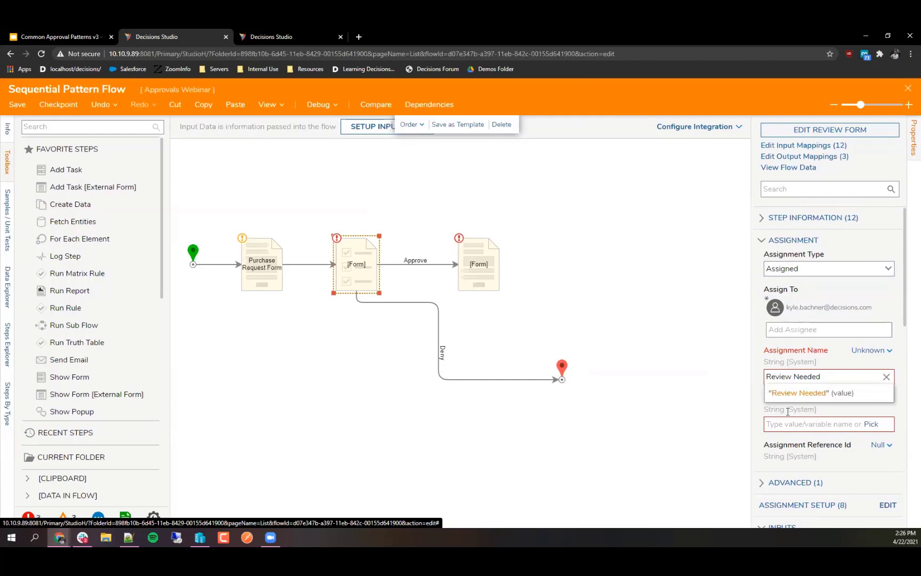
left_click(795, 424)
type("Review")
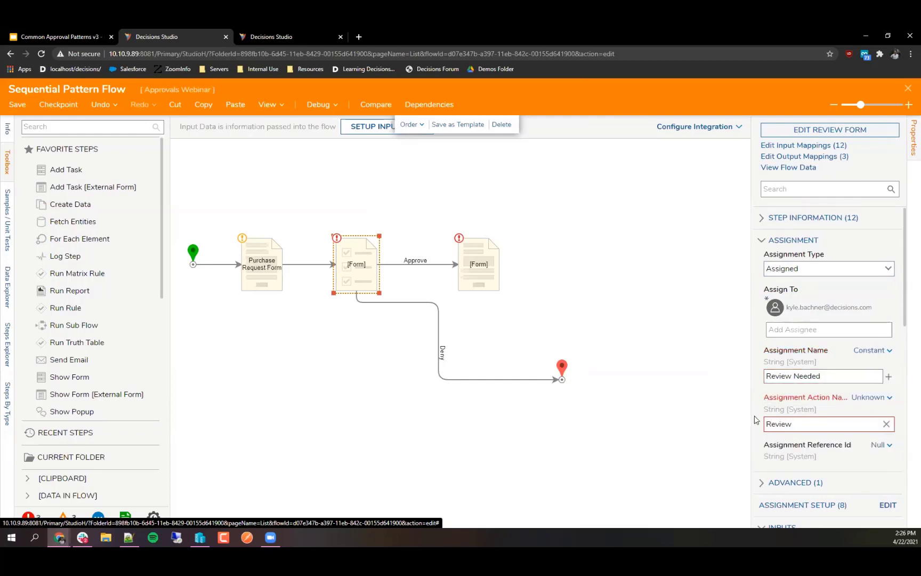
left_click(435, 267)
left_click(470, 265)
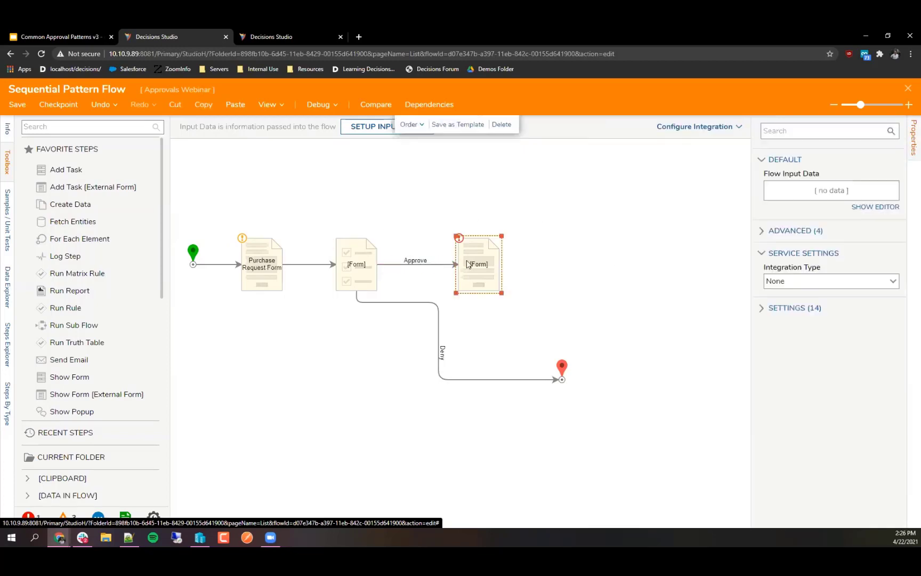
Step: Delete the empty third form, paste a copy of the approval form, and link Approve to it
key("Delete")
left_click(360, 273)
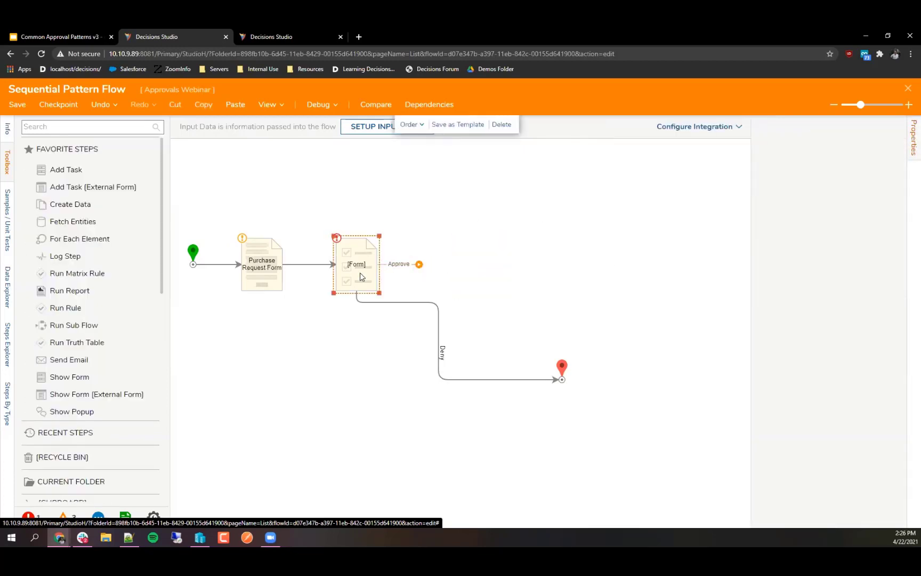
key("ctrl+c")
key("ctrl+v")
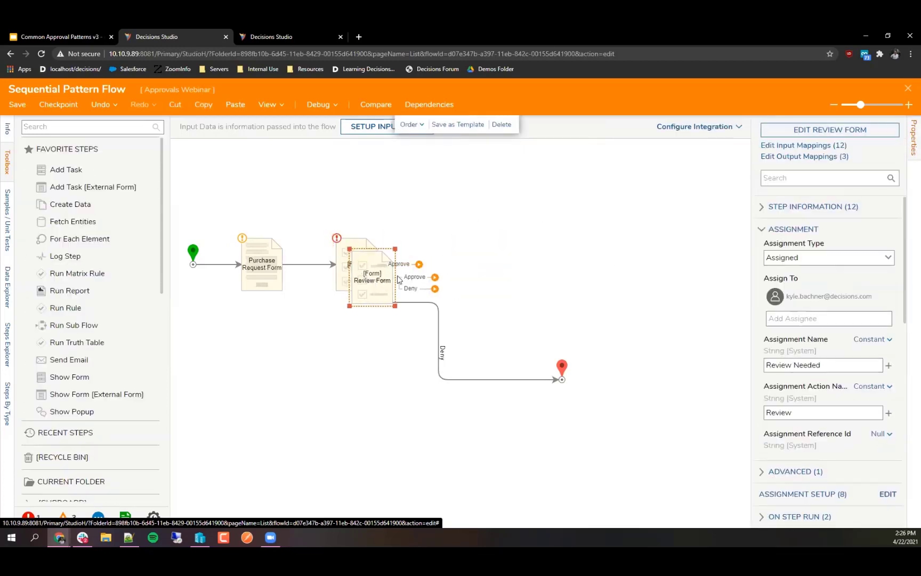
left_click_drag(359, 276, 460, 265)
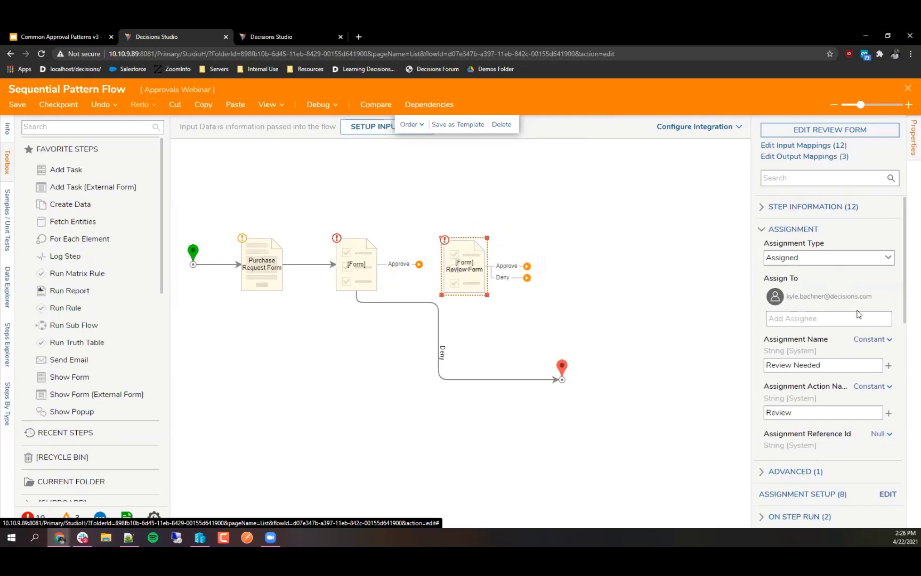
left_click_drag(417, 264, 457, 261)
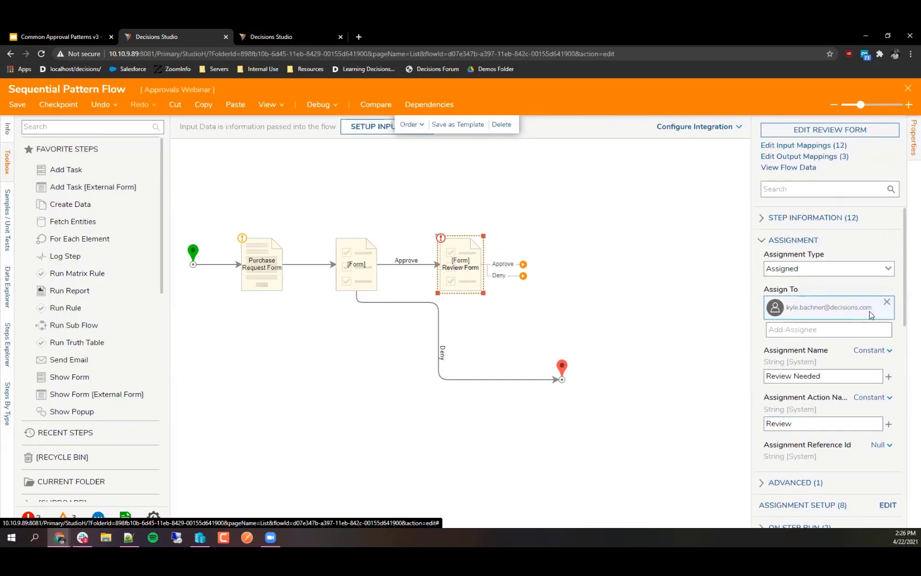
Step: Replace the copied Review Form's assignee with the admin user
left_click(887, 302)
left_click(835, 330)
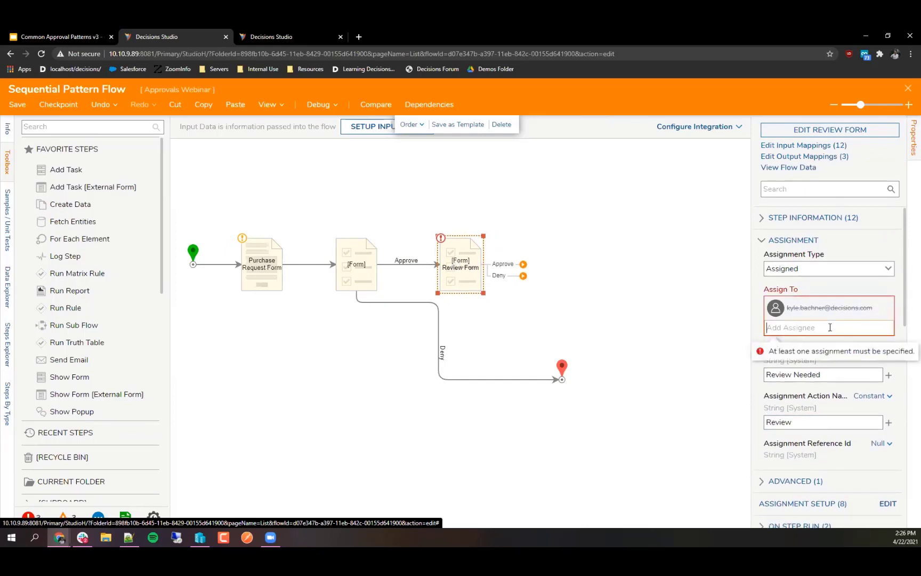
type("admin")
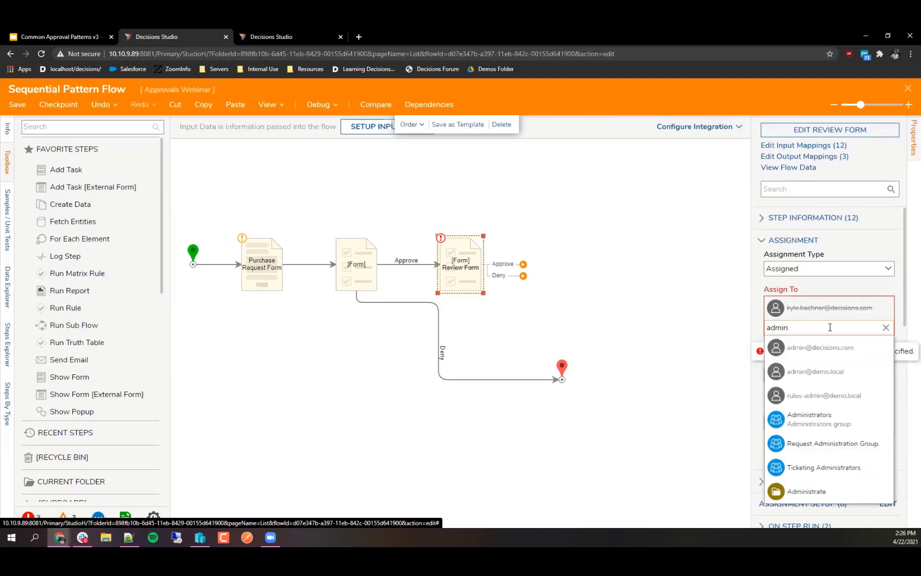
left_click(828, 352)
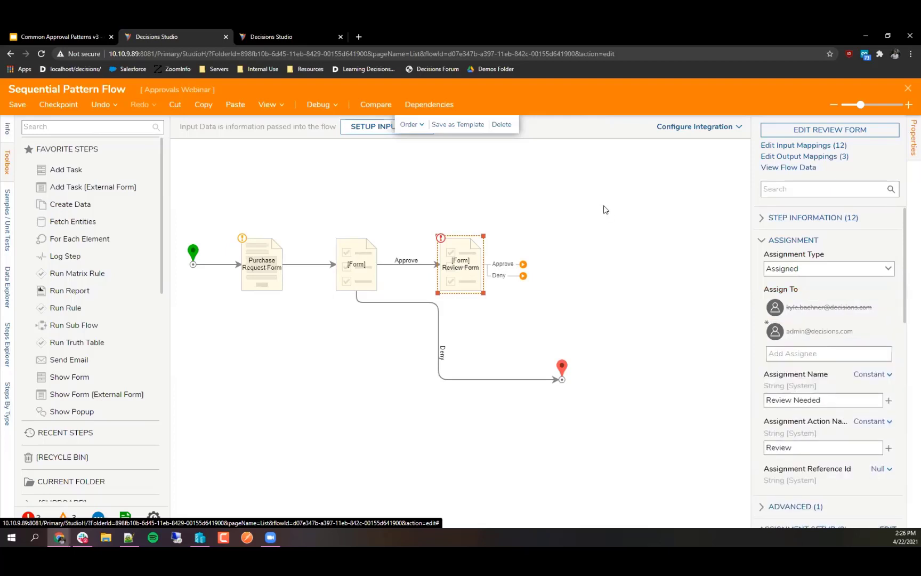
left_click(588, 236)
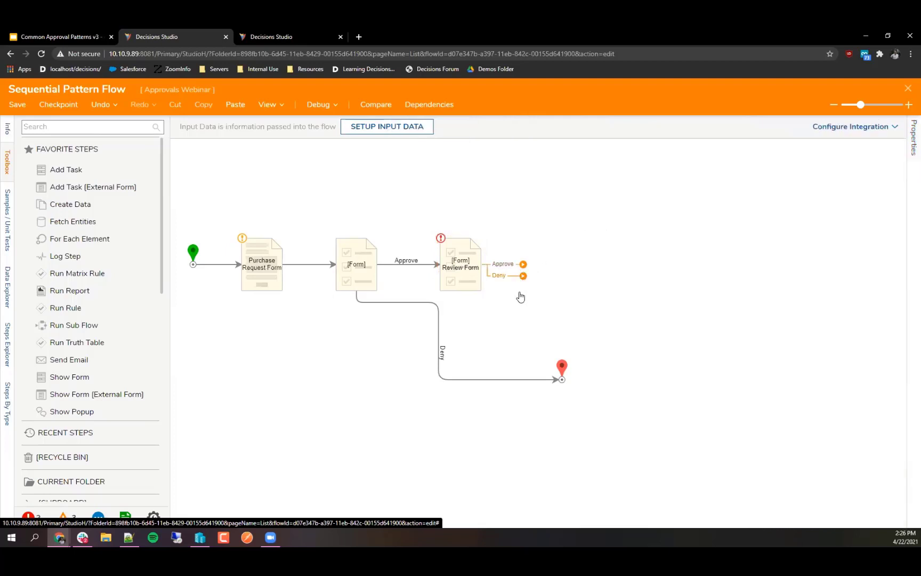
Step: Connect the second Review Form's Deny and Approve outcomes to End, then launch the debugger
left_click_drag(523, 275, 562, 378)
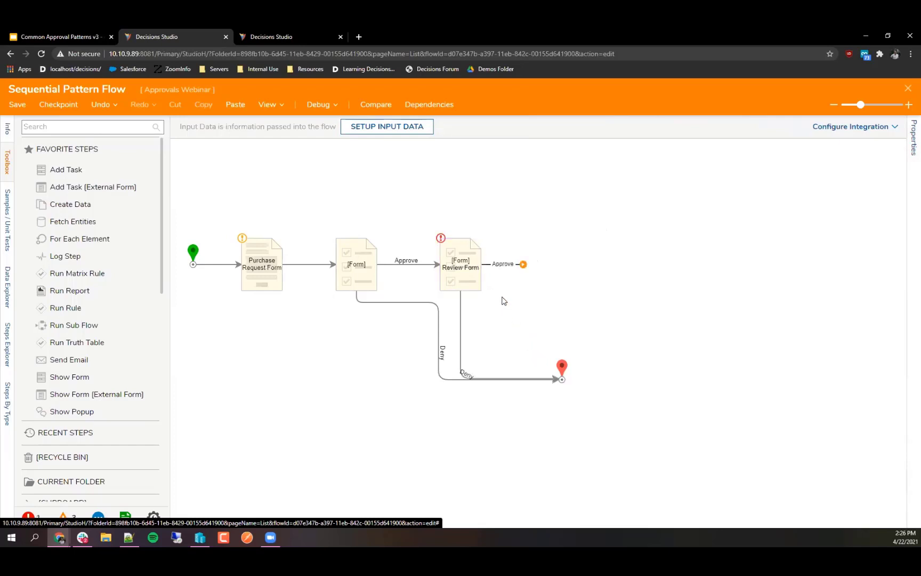
left_click_drag(523, 264, 562, 379)
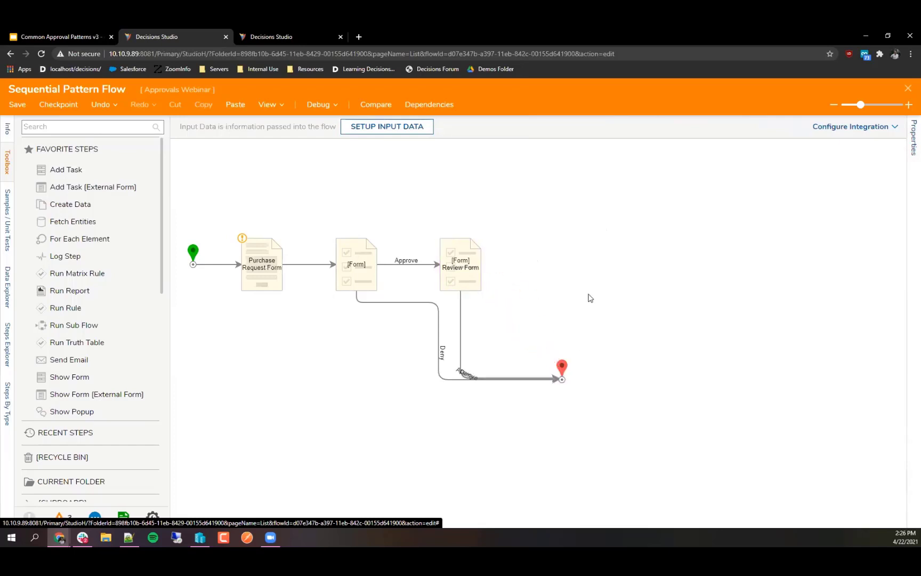
left_click(476, 408)
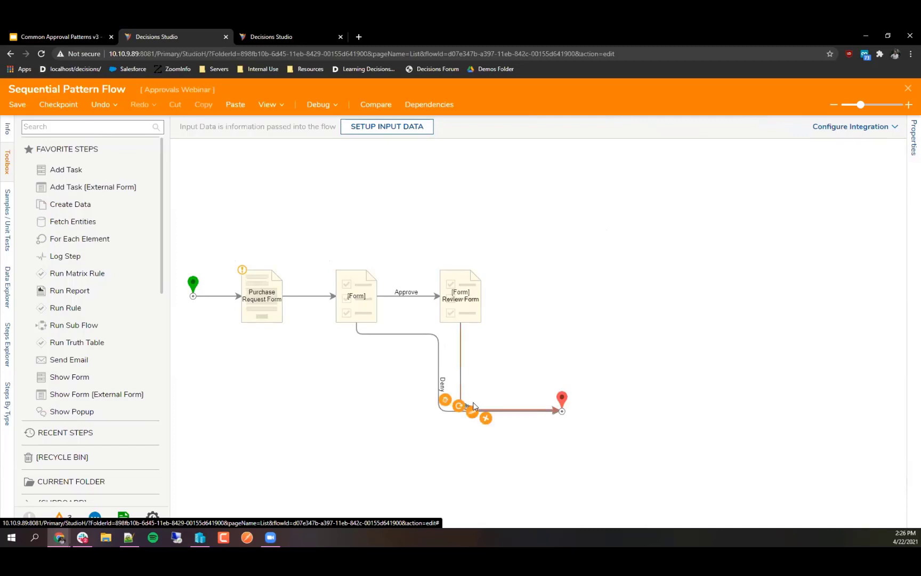
left_click(549, 269)
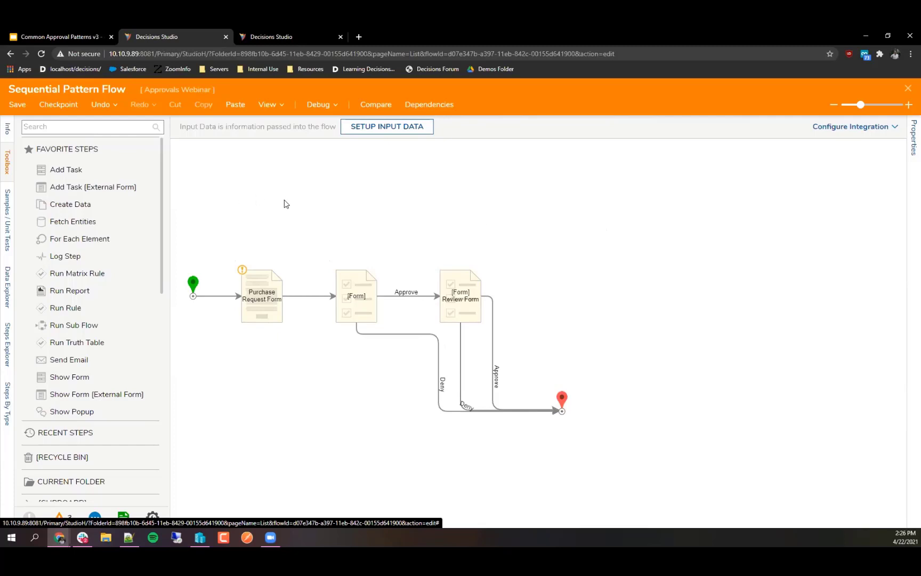
left_click(323, 105)
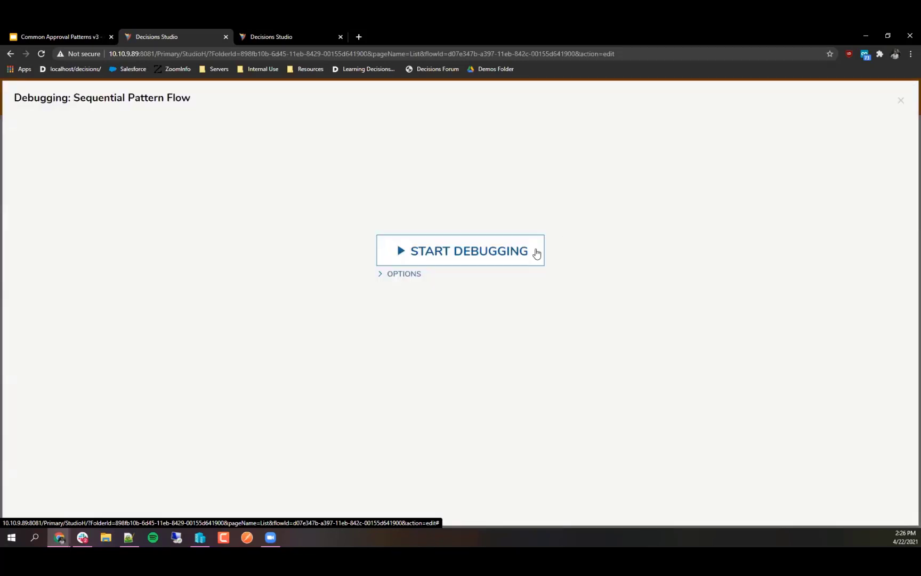
Step: Debug-run the flow, submitting a request with the requester's name, needed by 4/30/2021, for 'a lot of coffee'
left_click(536, 254)
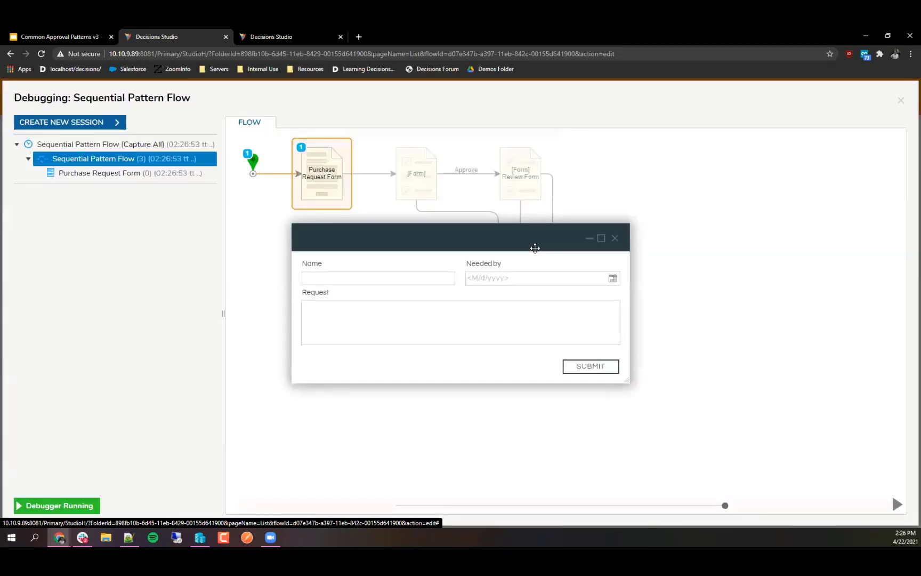
left_click(423, 271)
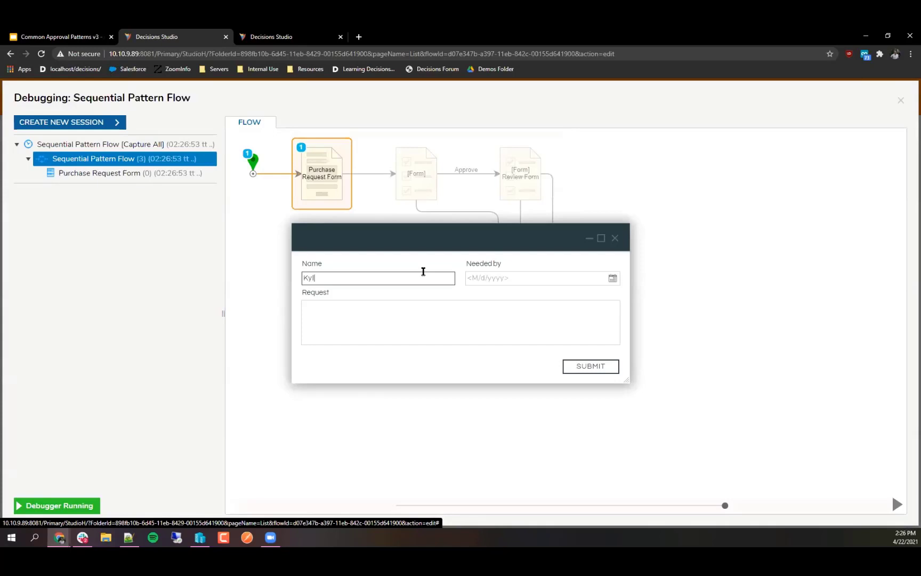
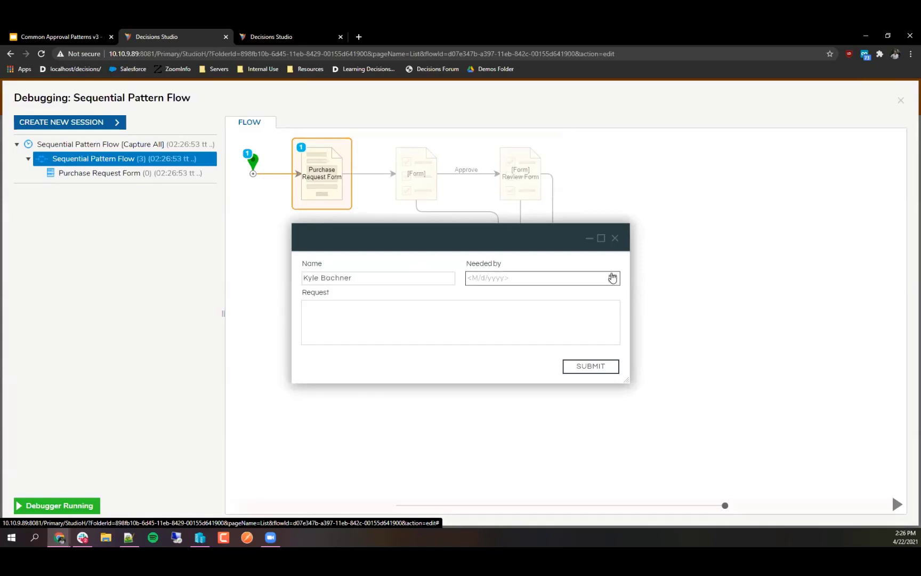
left_click(613, 278)
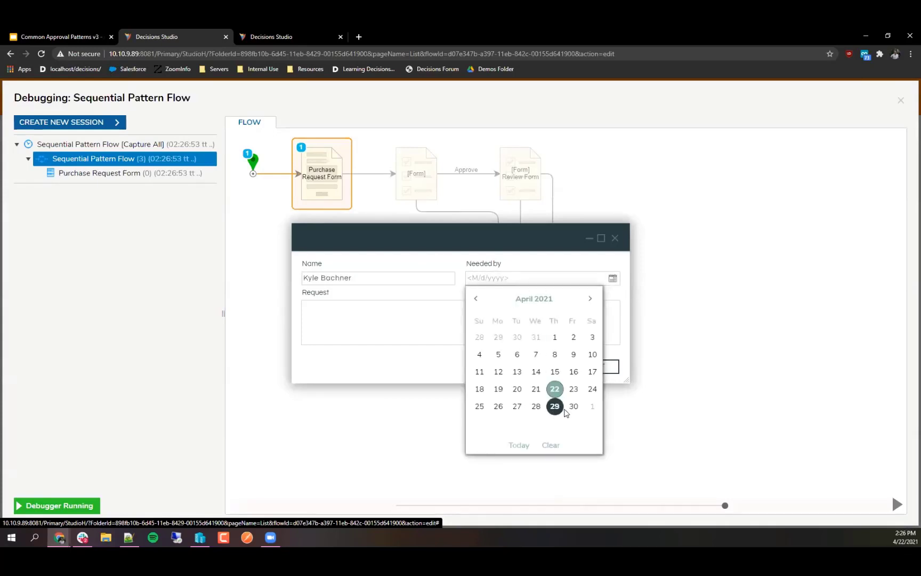
left_click(565, 410)
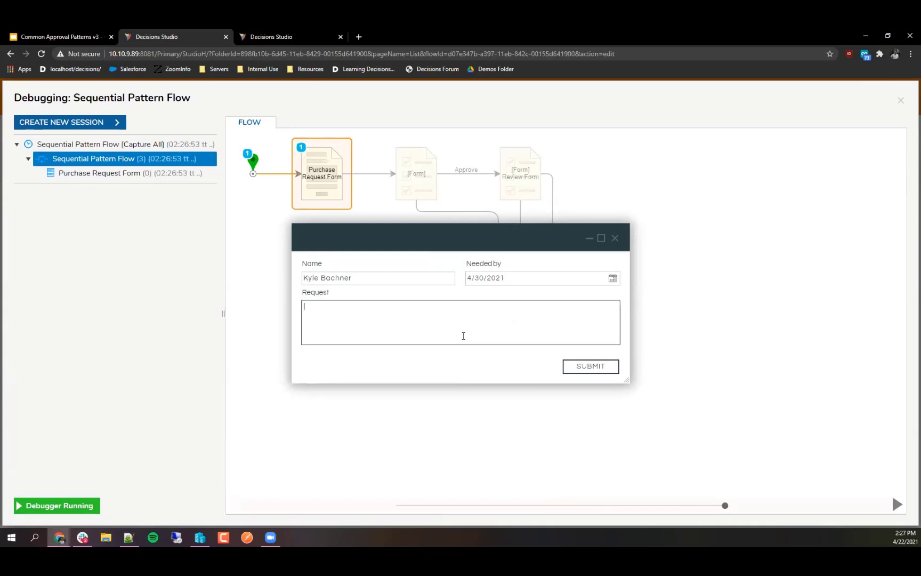
type("a lot of coffee")
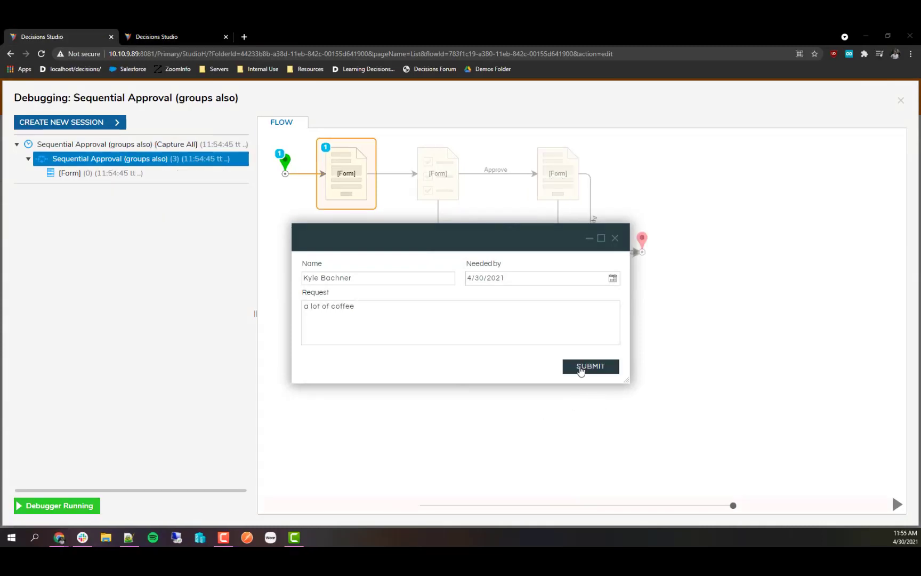
left_click(581, 368)
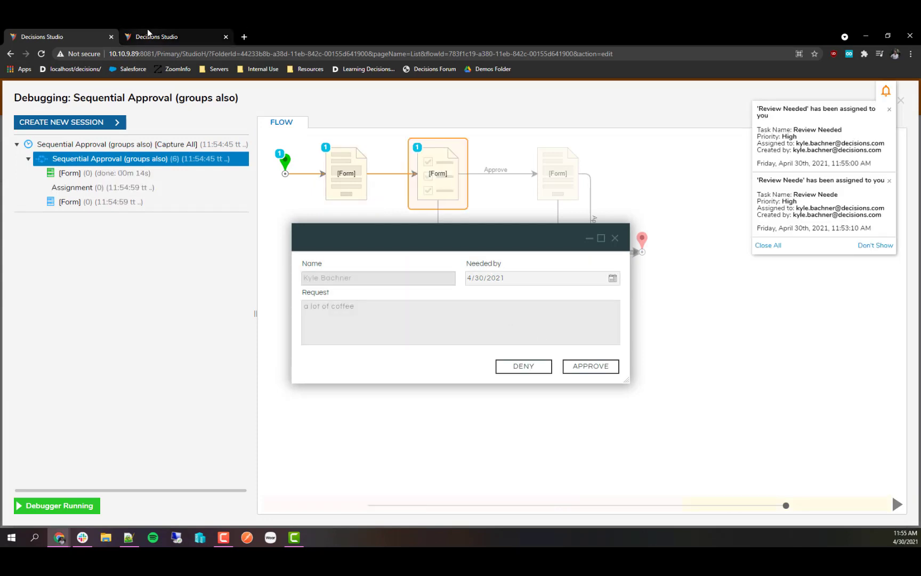
left_click(148, 33)
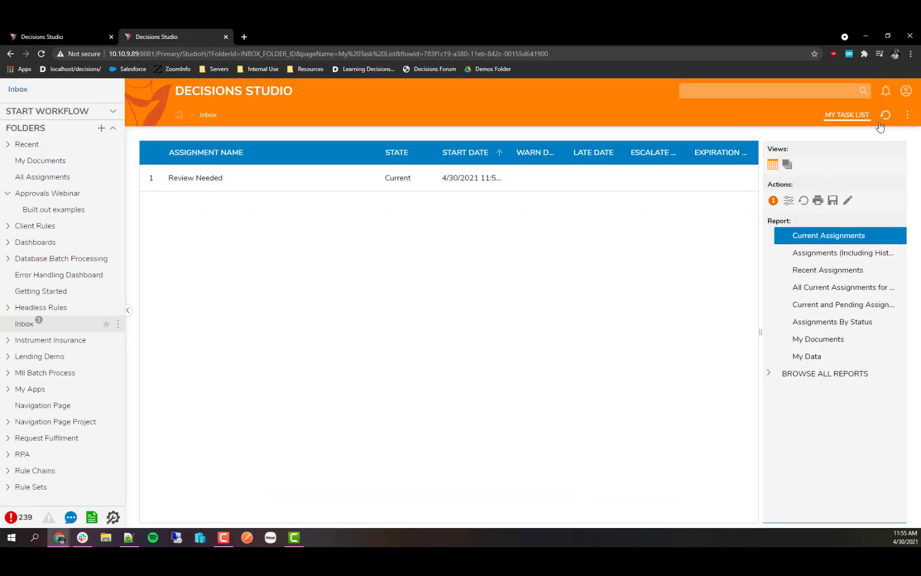
Step: Refresh the Inbox, open the Review Needed task, and approve the coffee request
left_click(885, 116)
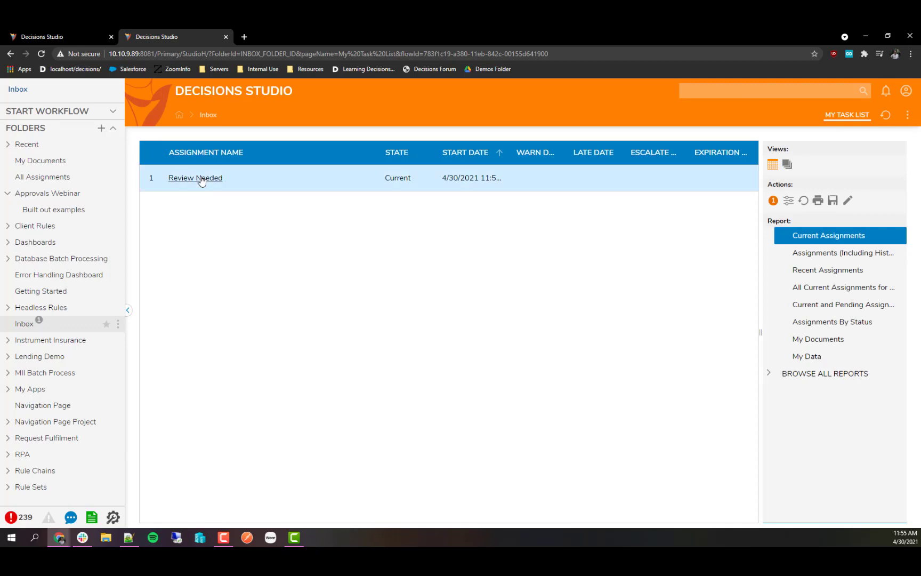
right_click(206, 177)
mouse_move(211, 163)
left_click(238, 121)
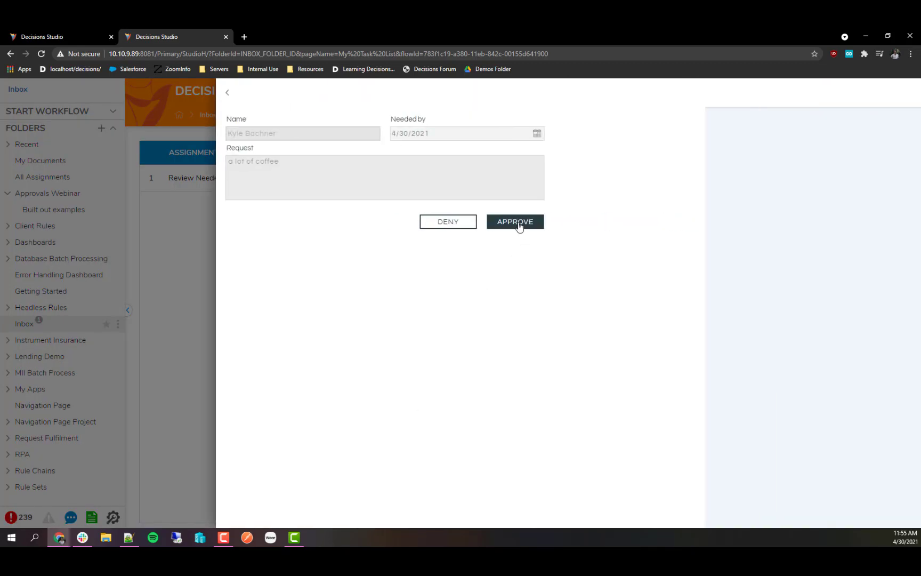
left_click(516, 225)
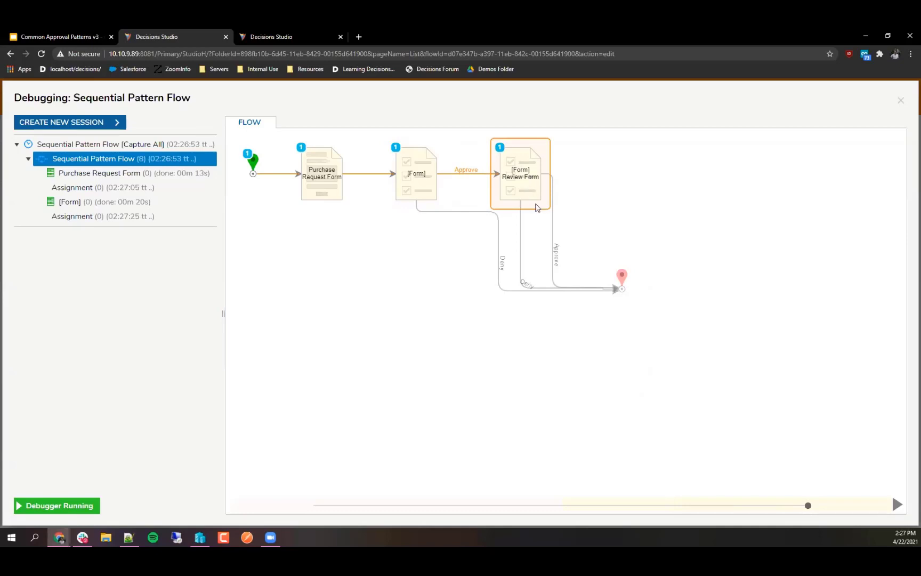
Step: Close the debugger, save and close the Sequential Pattern Flow, and start a new blank flow
left_click(901, 100)
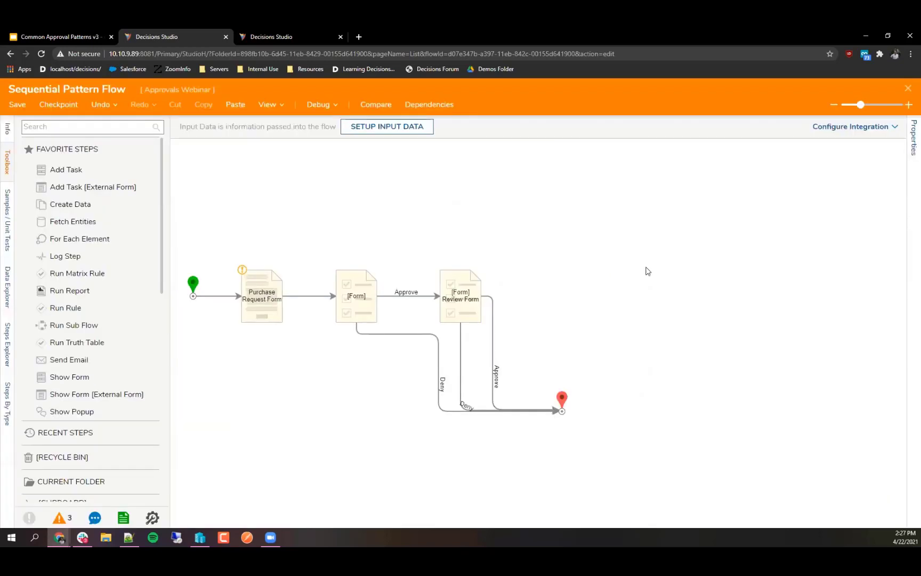
left_click(907, 89)
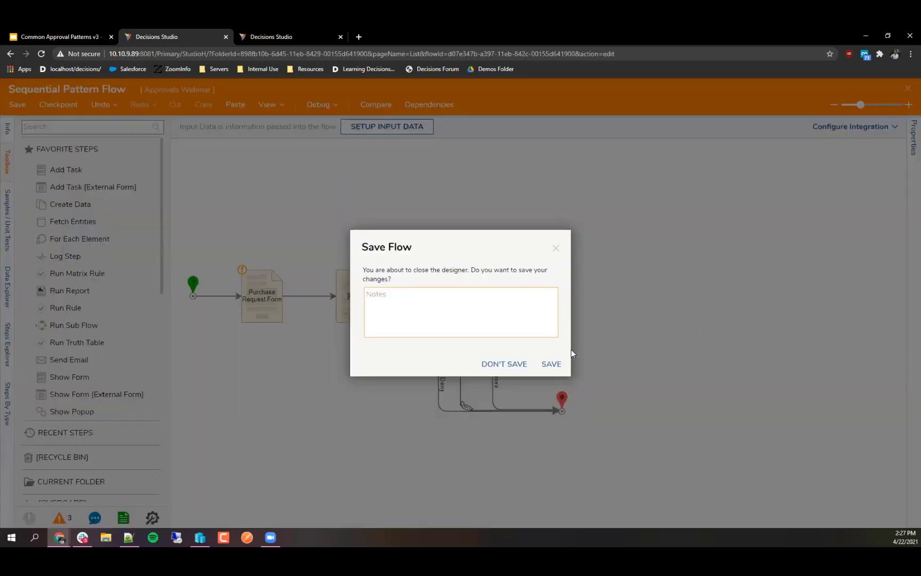
left_click(556, 363)
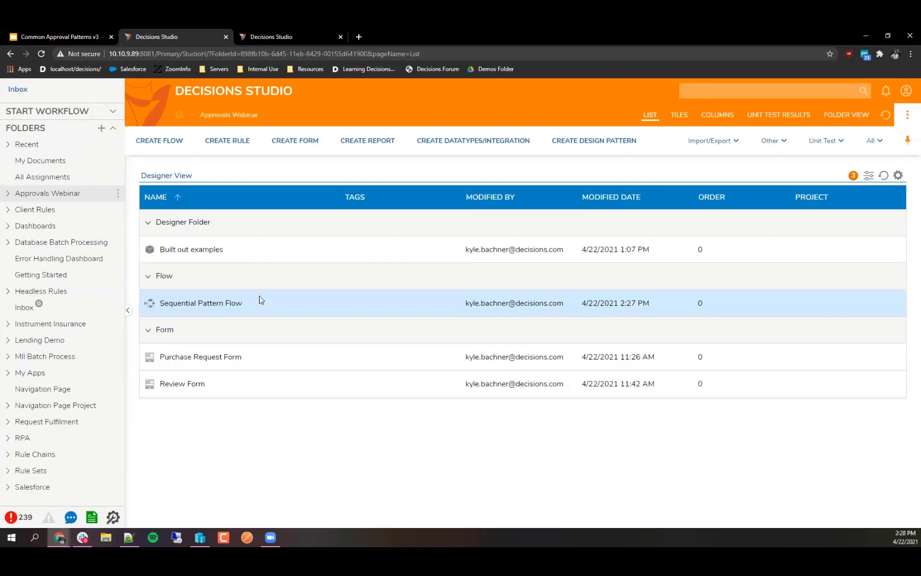
left_click(160, 142)
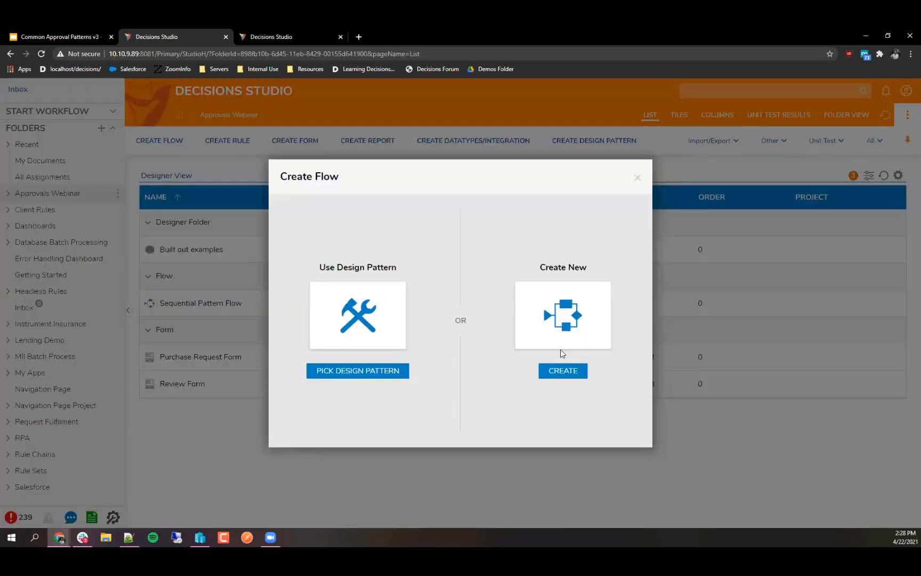
left_click(561, 352)
Step: Create a standard flow named 'Manager Approval' and move Start to the canvas middle
left_click(432, 288)
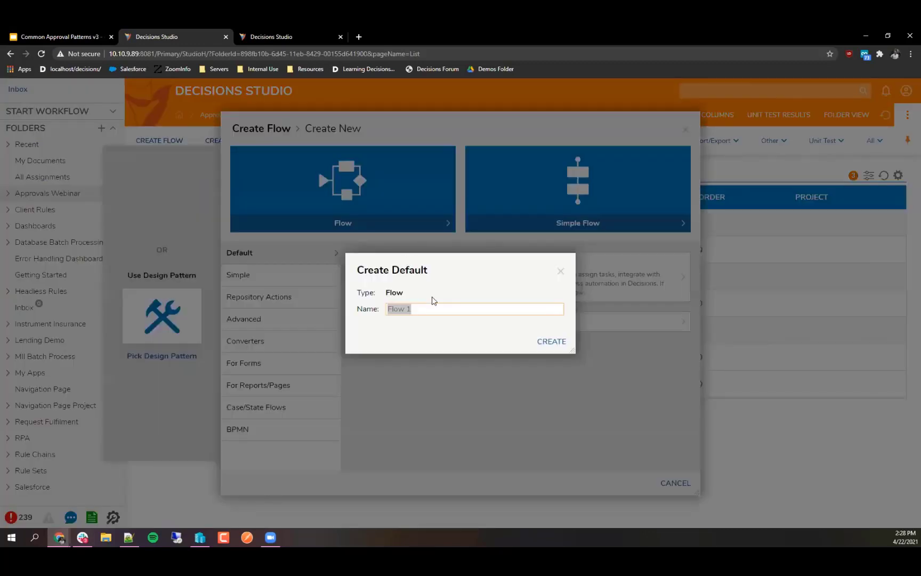
type("Manage")
type("r Approval")
left_click(539, 342)
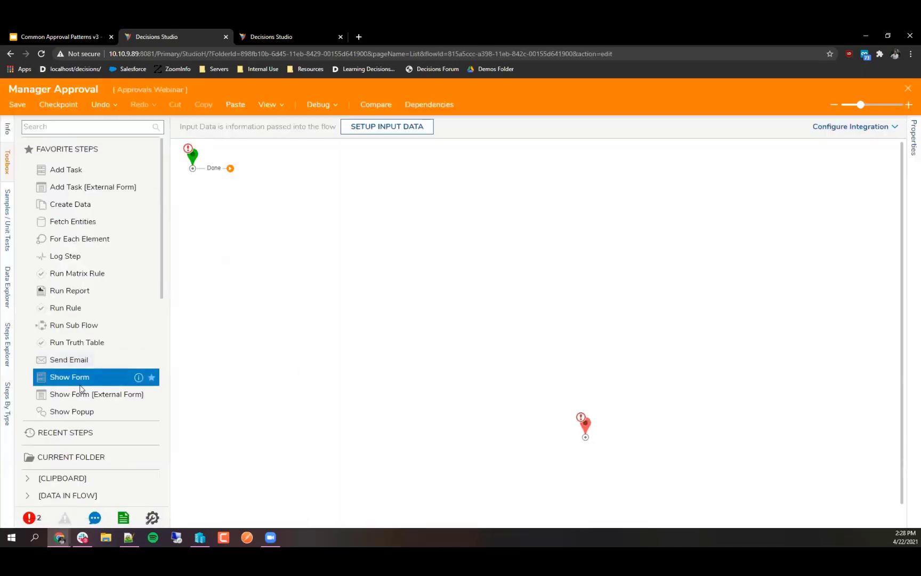
left_click_drag(193, 164, 187, 354)
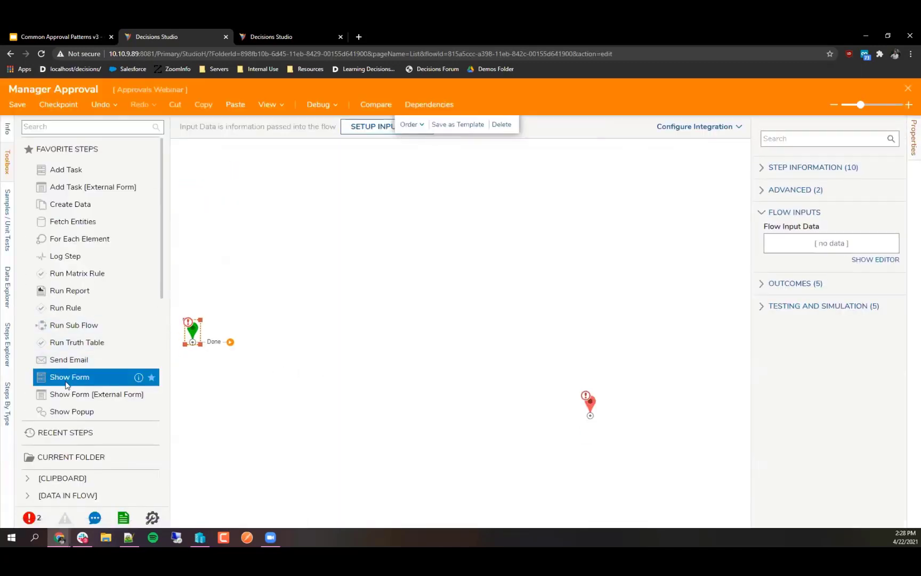
Step: Add a 'Purchase Request Form' step after Start that uses the existing Purchase Request Form
left_click_drag(85, 376, 261, 347)
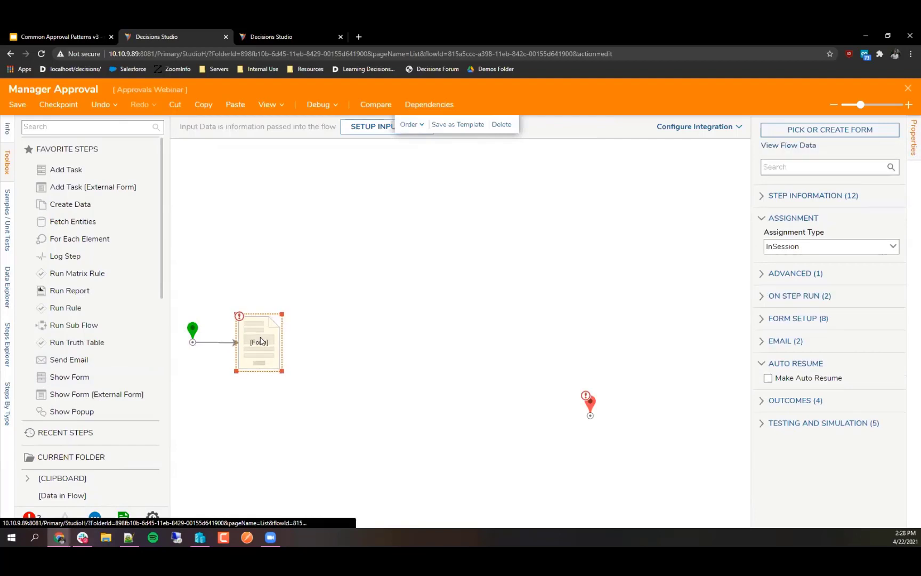
type("Request Form")
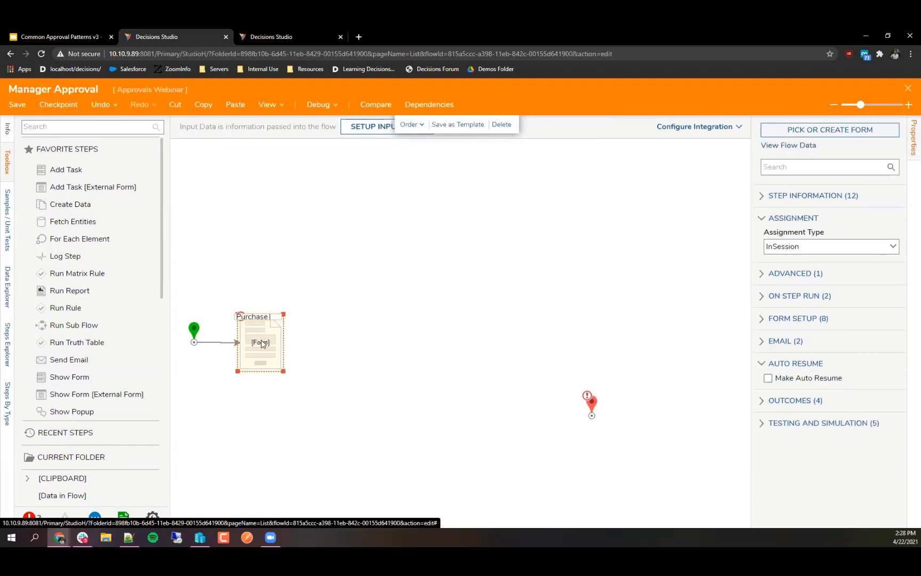
key("Return")
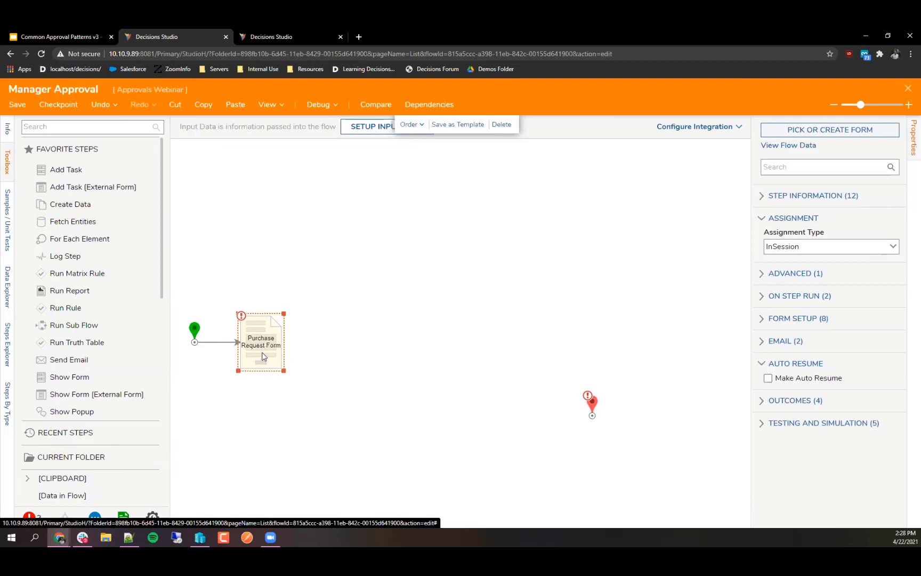
left_click(853, 131)
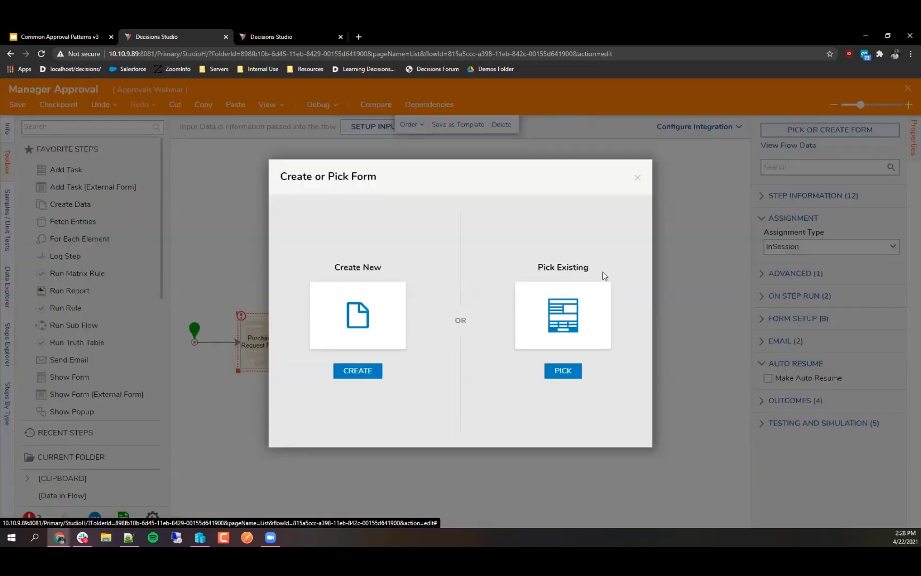
left_click(600, 307)
left_click(387, 143)
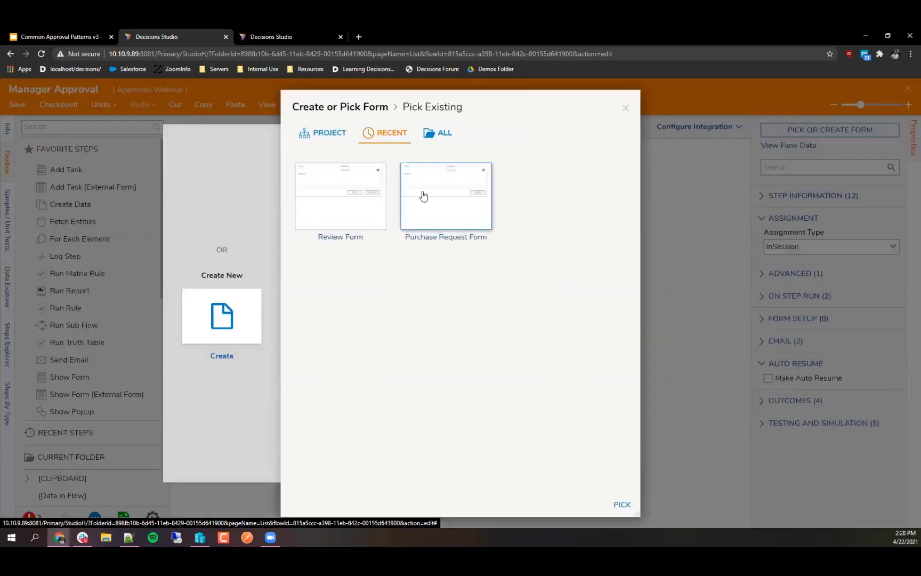
left_click(424, 198)
left_click(622, 504)
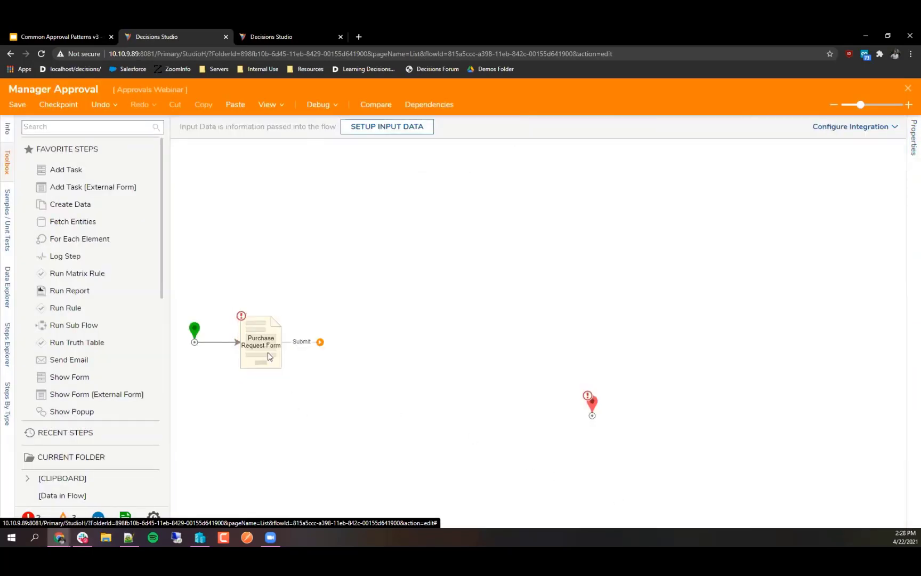
Step: In the third session, open the Accounts list under System › Security
left_click(288, 37)
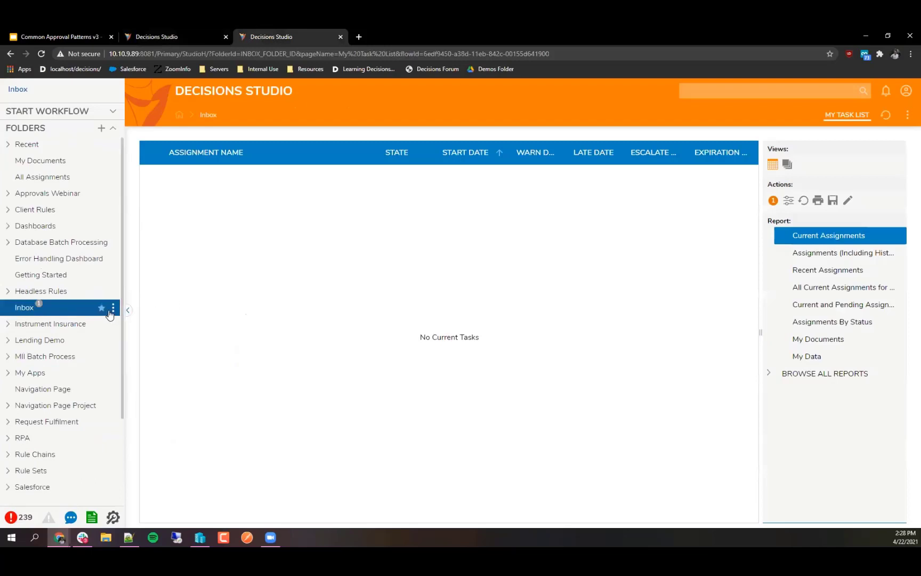
scroll(109, 315, "down", 2)
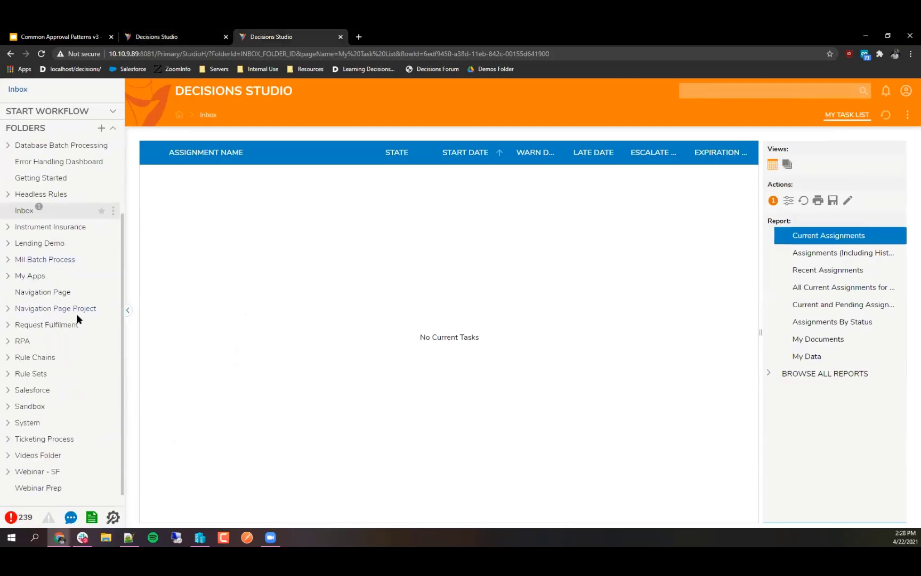
left_click(9, 423)
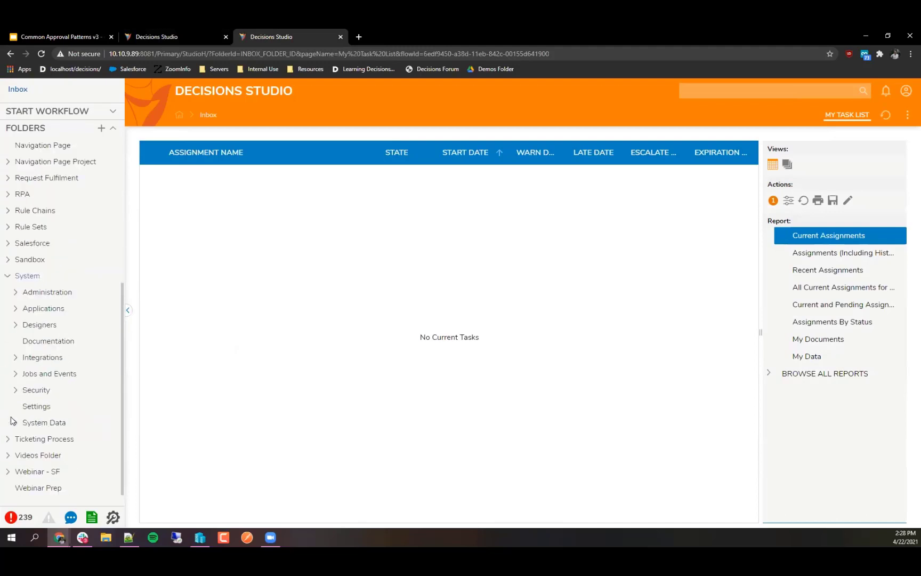
left_click(17, 390)
left_click(44, 324)
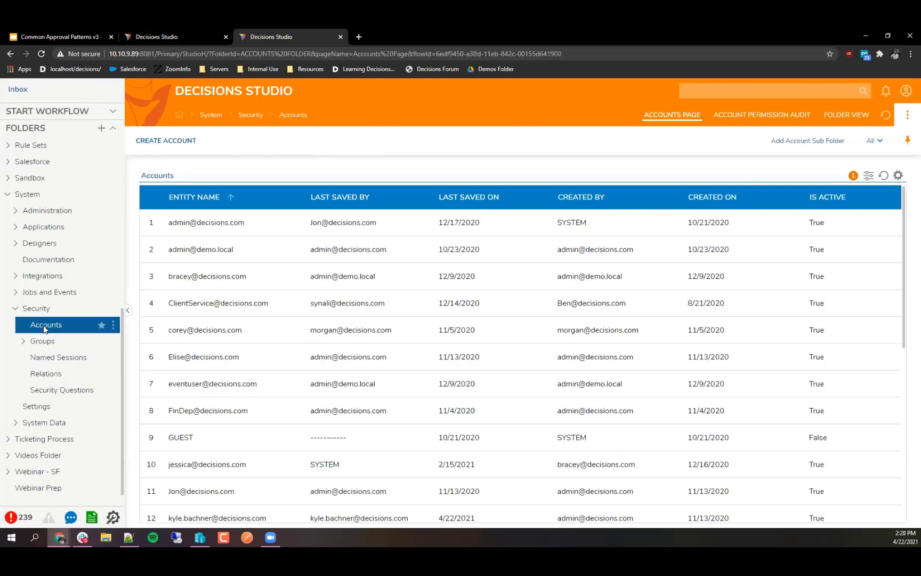
scroll(288, 346, "down", 3)
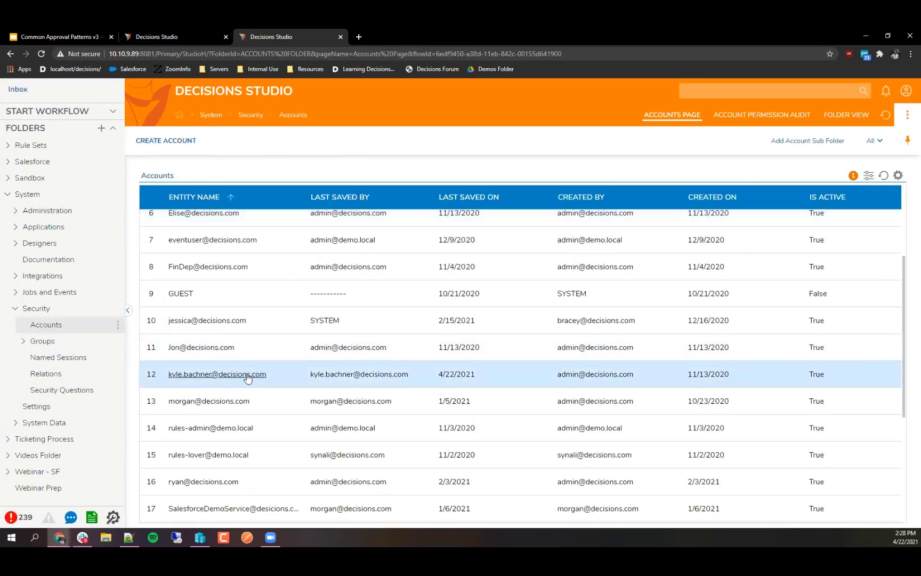
Step: Edit your own account, review its Manager field without changing it, and save
right_click(253, 380)
left_click(274, 341)
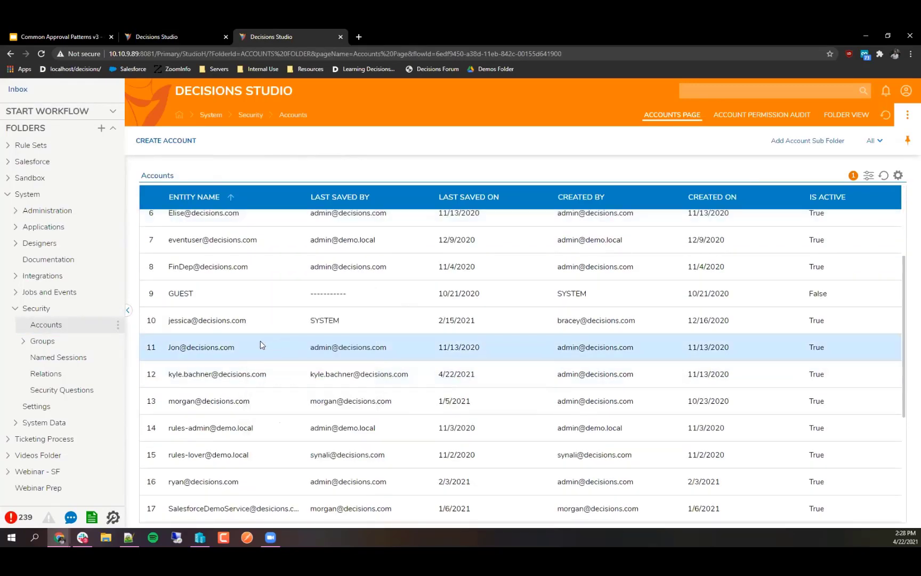
scroll(413, 322, "down", 5)
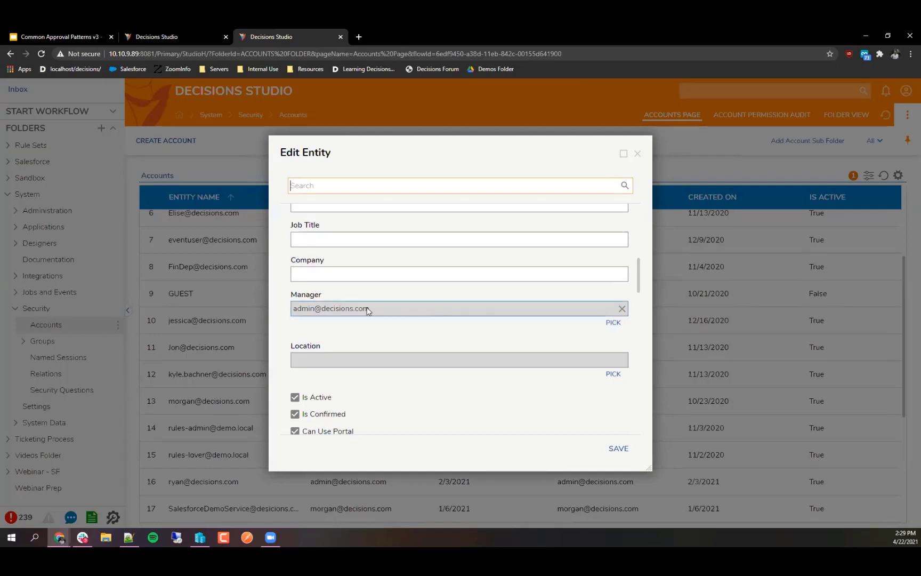
left_click(614, 323)
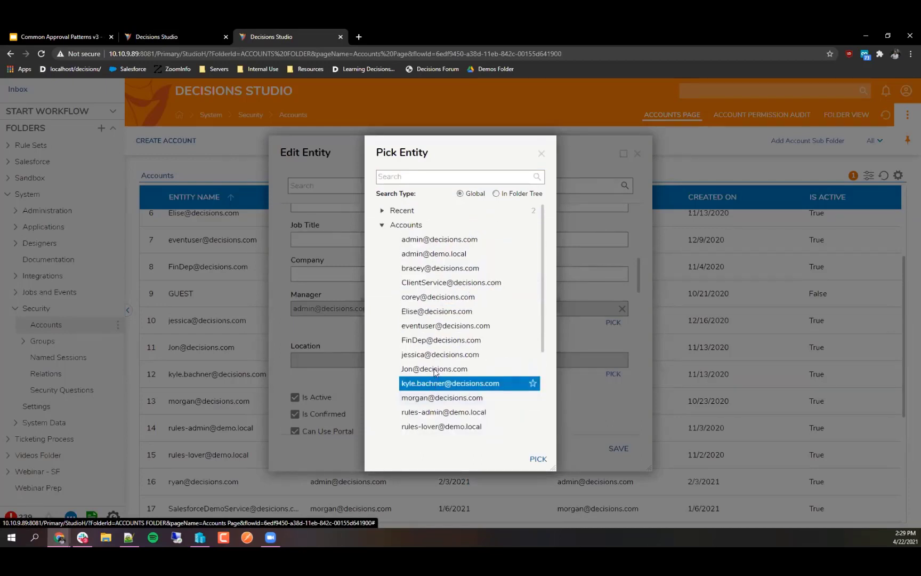
left_click(541, 154)
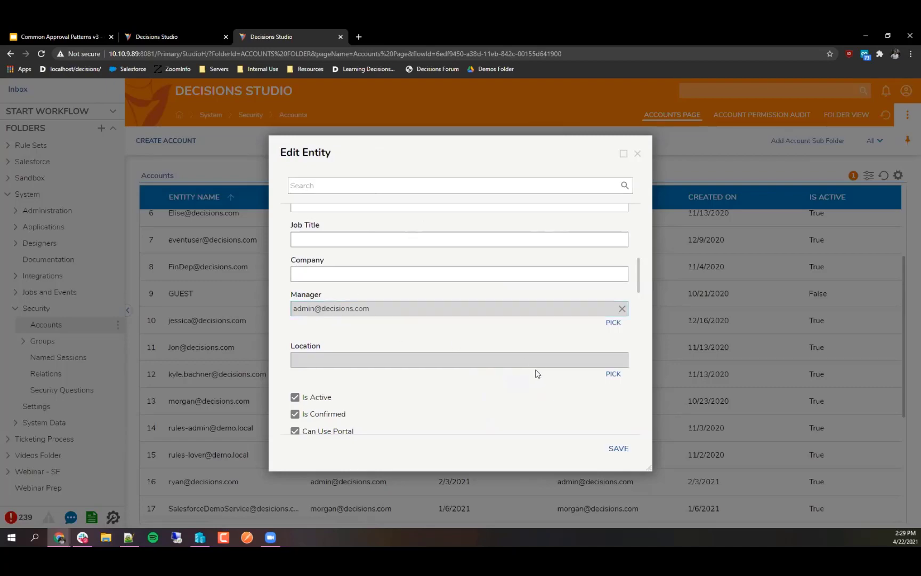
left_click(623, 448)
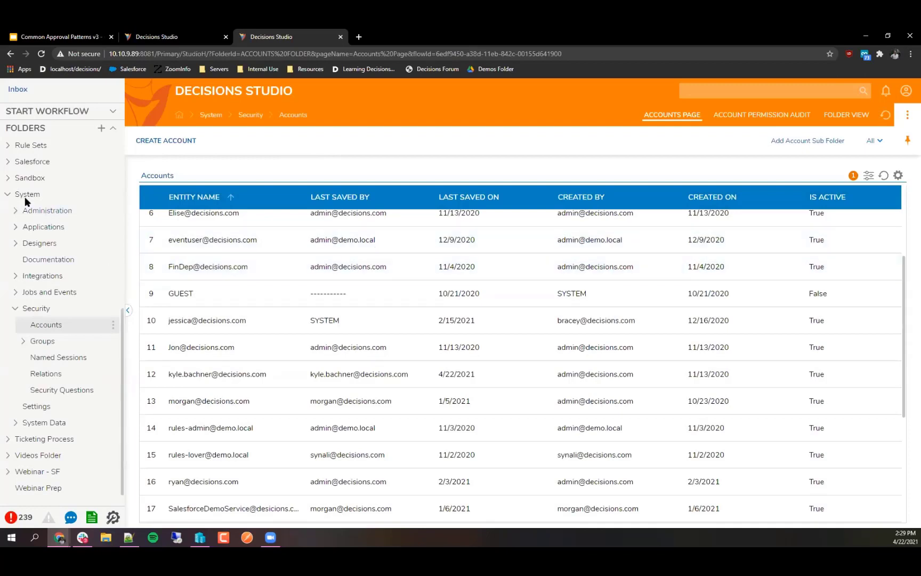
scroll(31, 213, "up", 6)
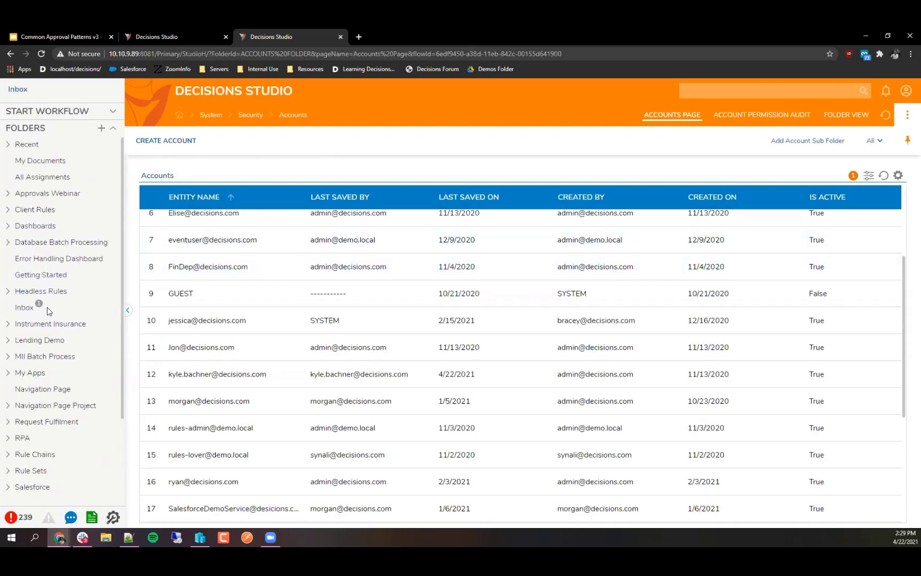
left_click(47, 306)
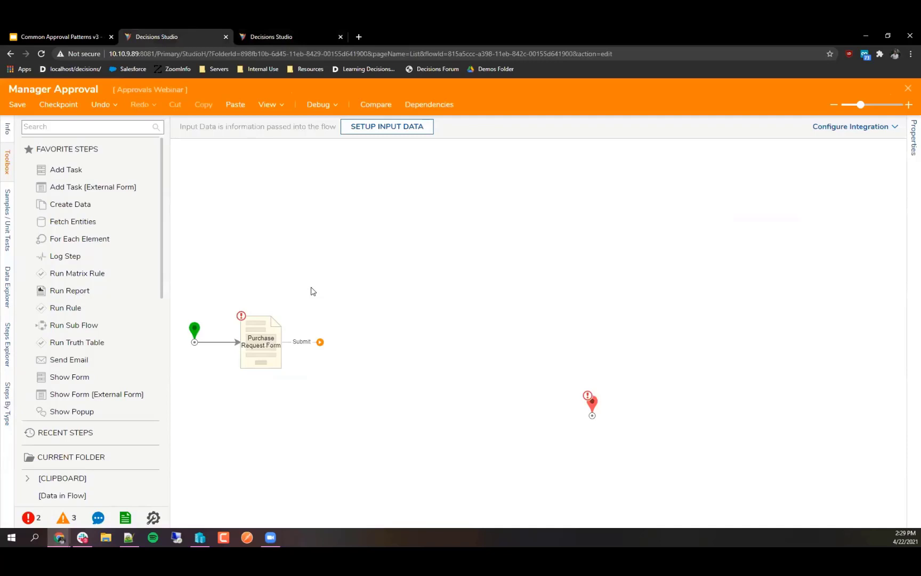
Step: Add a Get Manager step from System › Accounts after the Purchase Request Form
scroll(336, 300, "down", 1)
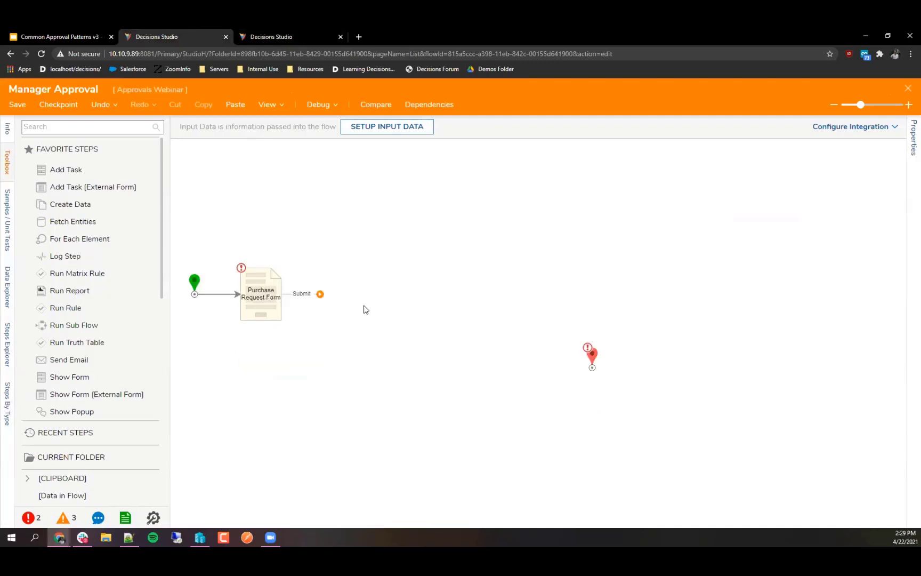
scroll(58, 320, "down", 5)
scroll(60, 320, "down", 3)
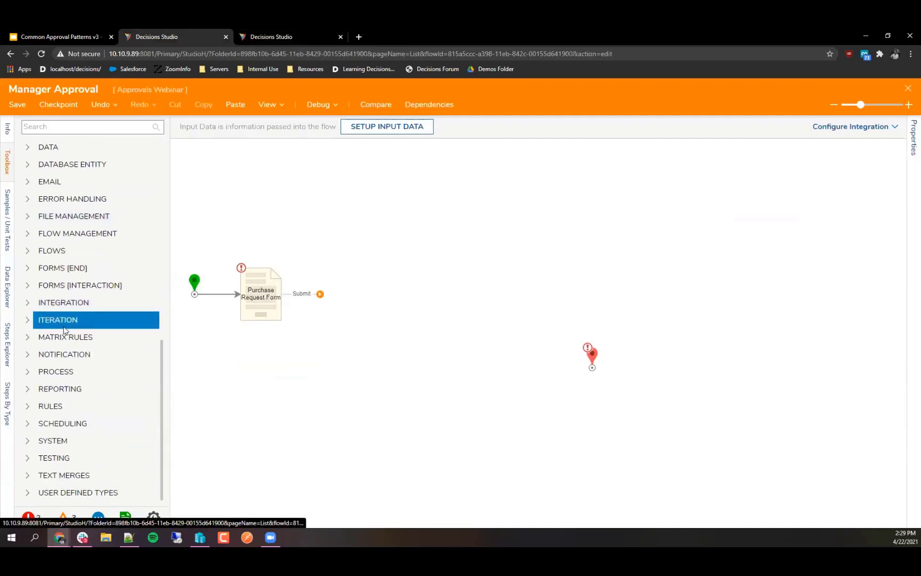
left_click(26, 446)
left_click(38, 407)
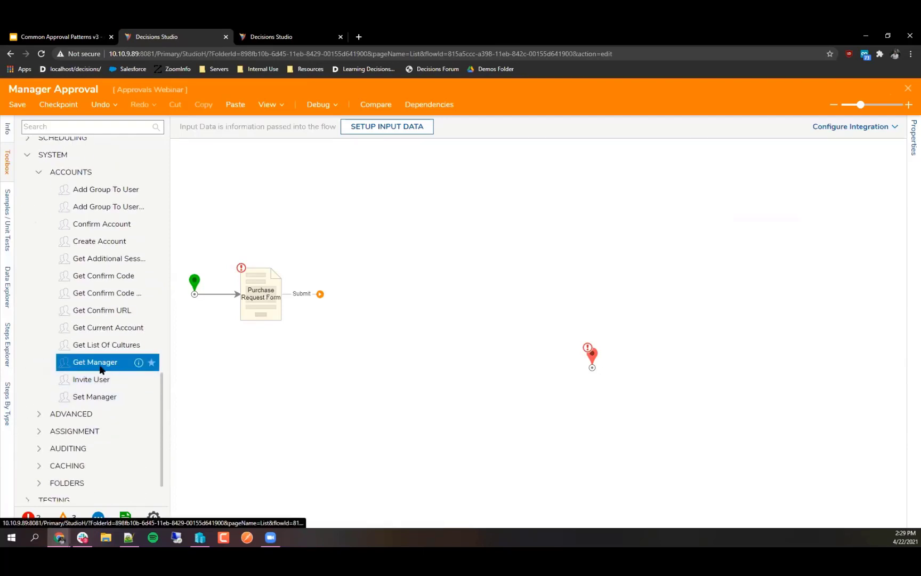
left_click_drag(100, 370, 360, 293)
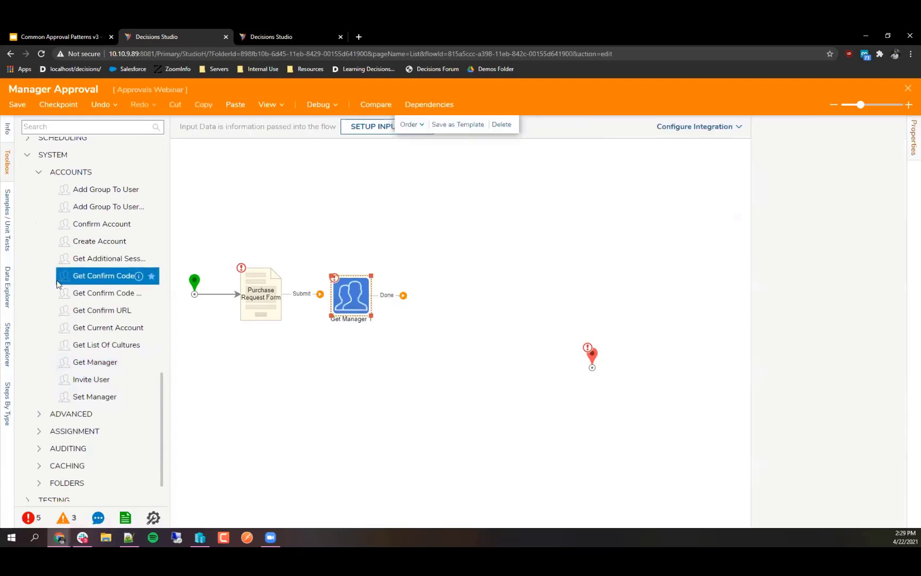
left_click(38, 269)
left_click(40, 333)
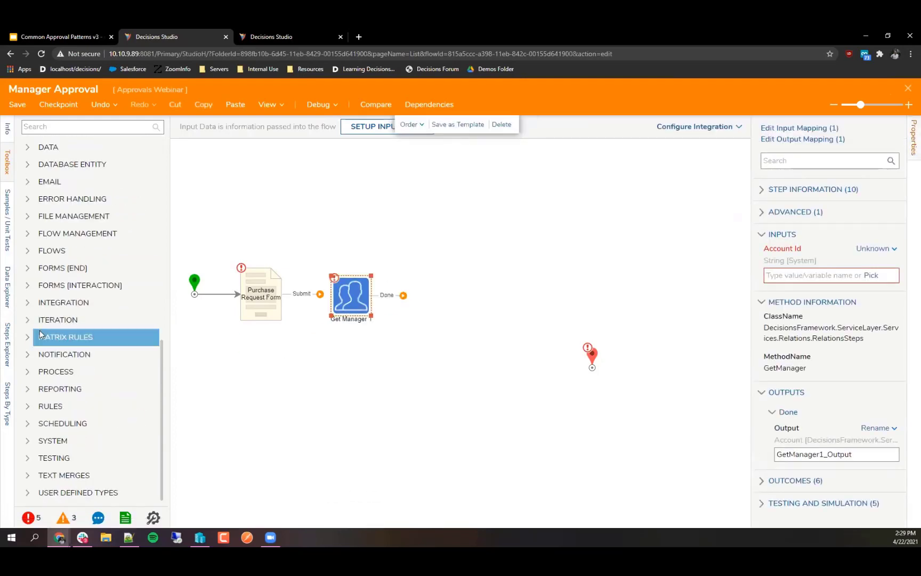
scroll(40, 330, "up", 10)
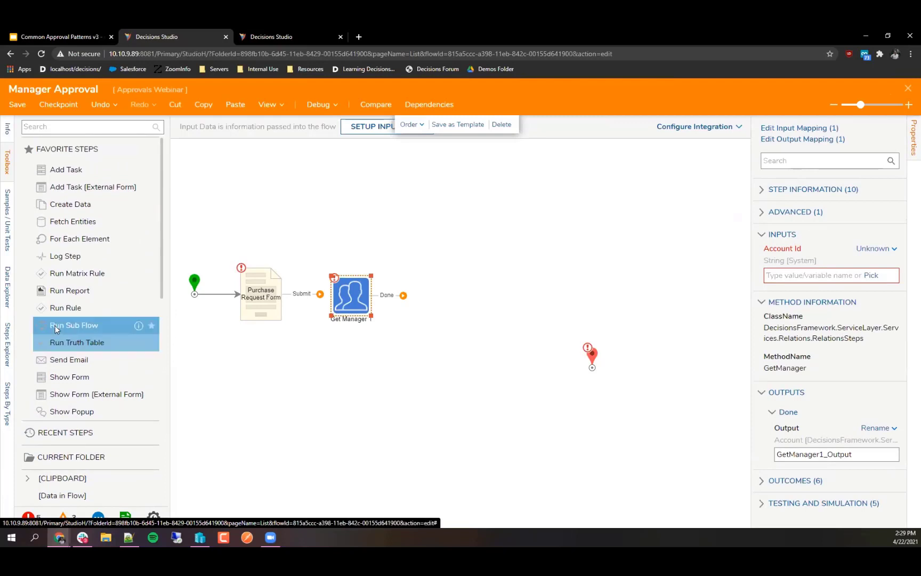
Step: Connect the Purchase Request Form's Submit outcome to the Get Manager step
left_click(54, 326)
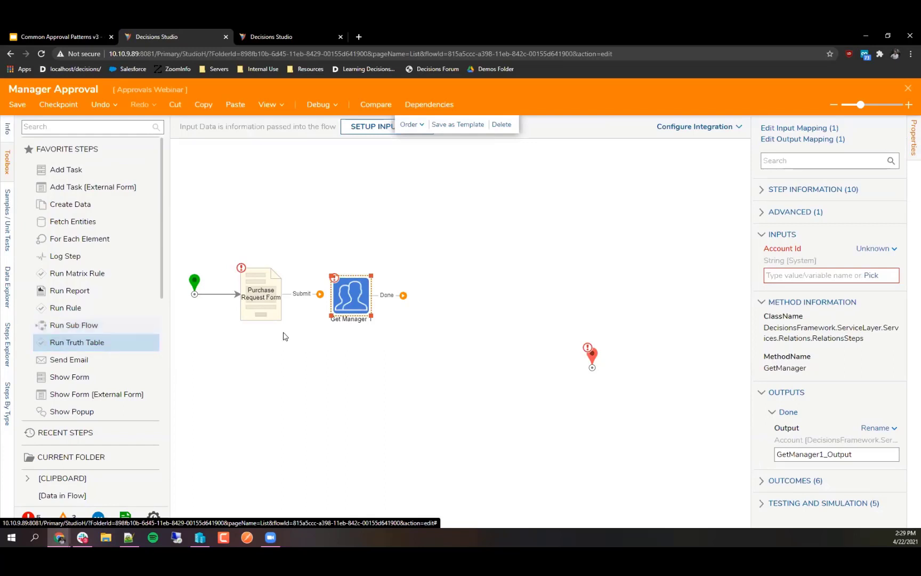
left_click_drag(320, 294, 333, 300)
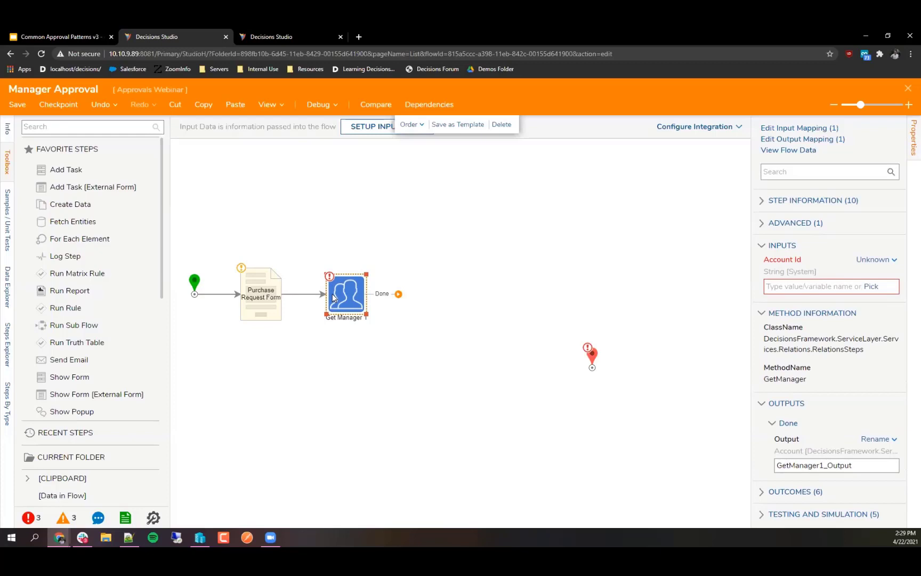
left_click(372, 340)
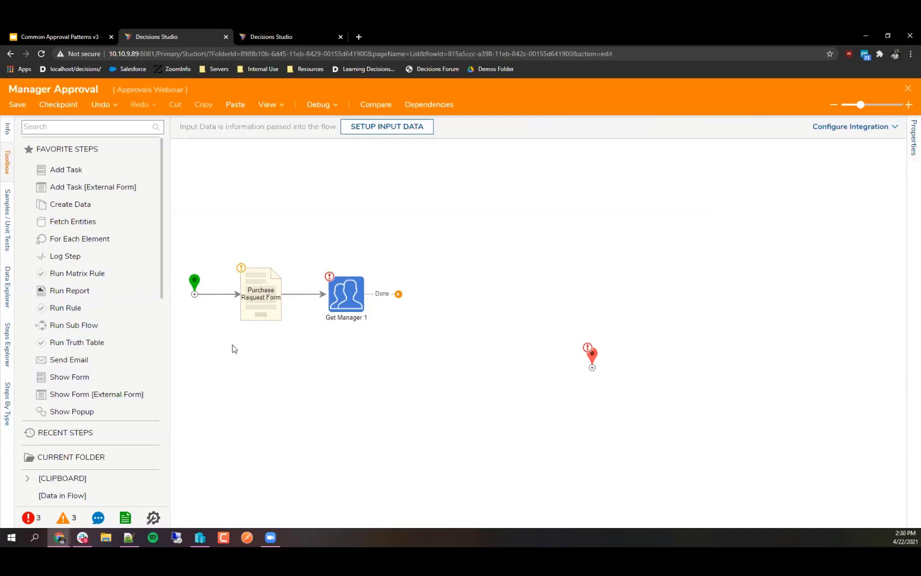
Step: Add a Show Form step named 'Review Form' after Get Manager 1 that reuses the existing Review Form
left_click_drag(96, 374, 433, 295)
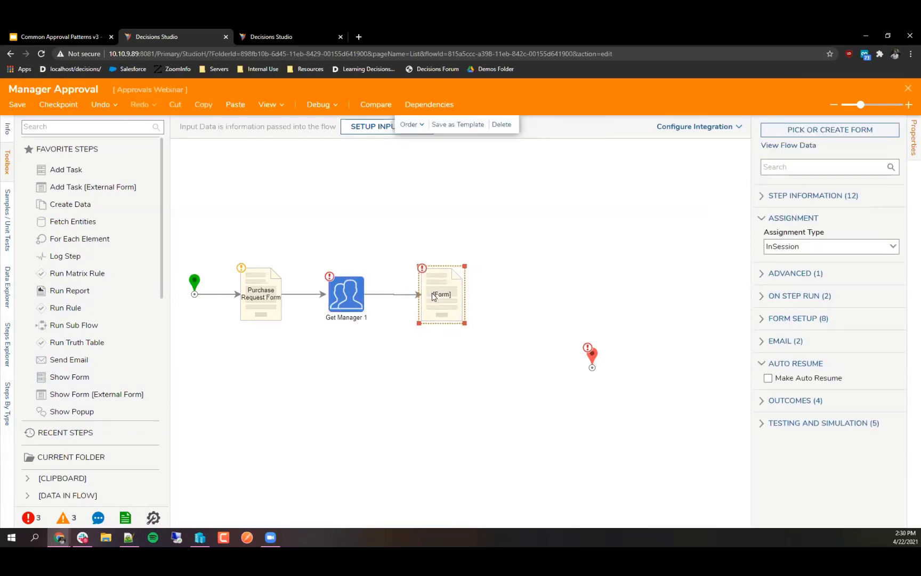
left_click(442, 297)
type("Review Form")
left_click(824, 130)
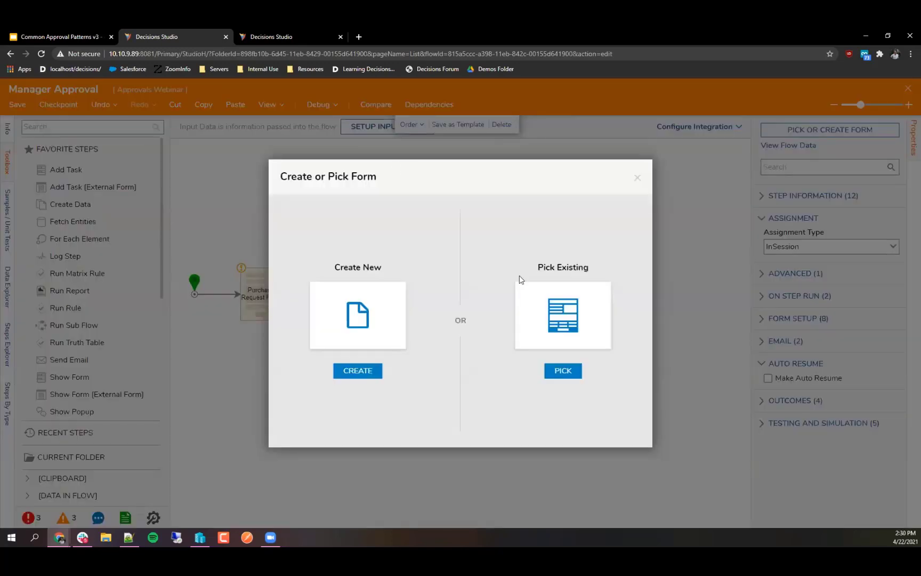
left_click(549, 294)
left_click(396, 137)
left_click(352, 209)
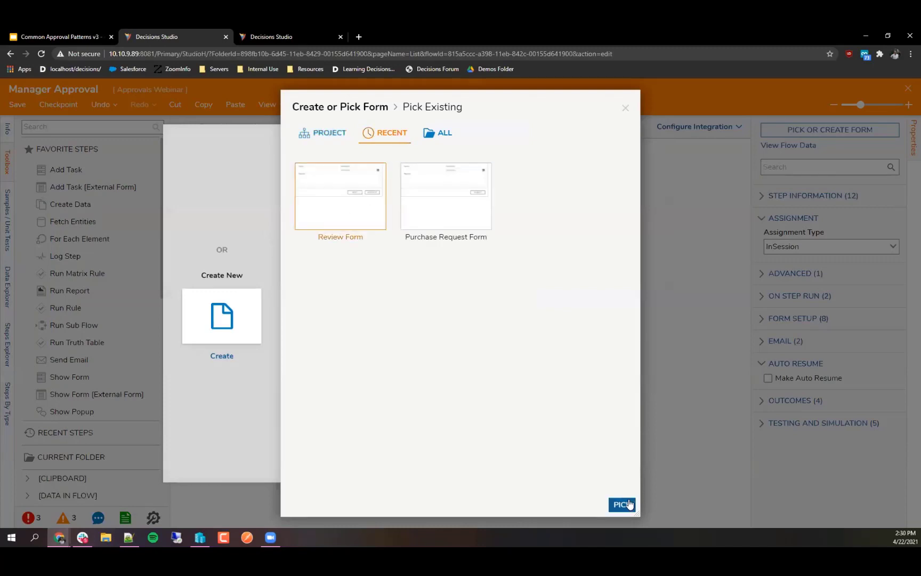
left_click(621, 504)
Step: Connect the Review Form's Deny and Approve outcomes to End
left_click_drag(504, 306, 590, 359)
left_click_drag(503, 301, 591, 362)
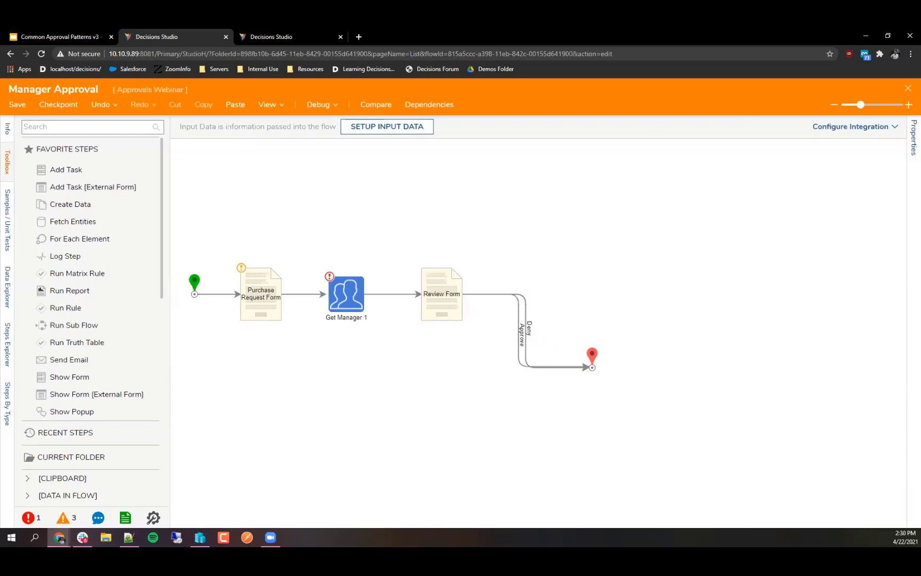
left_click(83, 538)
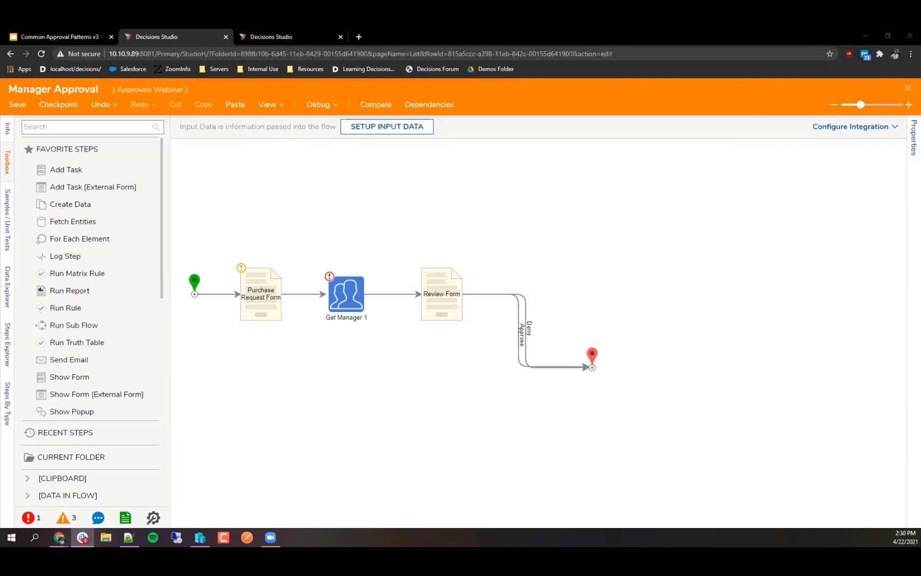
Step: Map Get Manager 1's Account Id to Flow Data > InitiatingAccount > AccountID
left_click(56, 265)
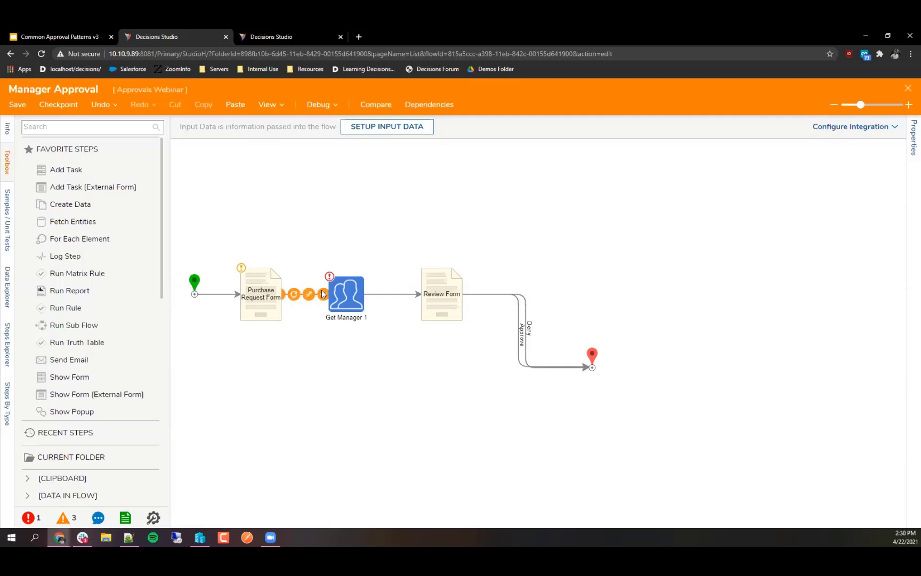
left_click(338, 292)
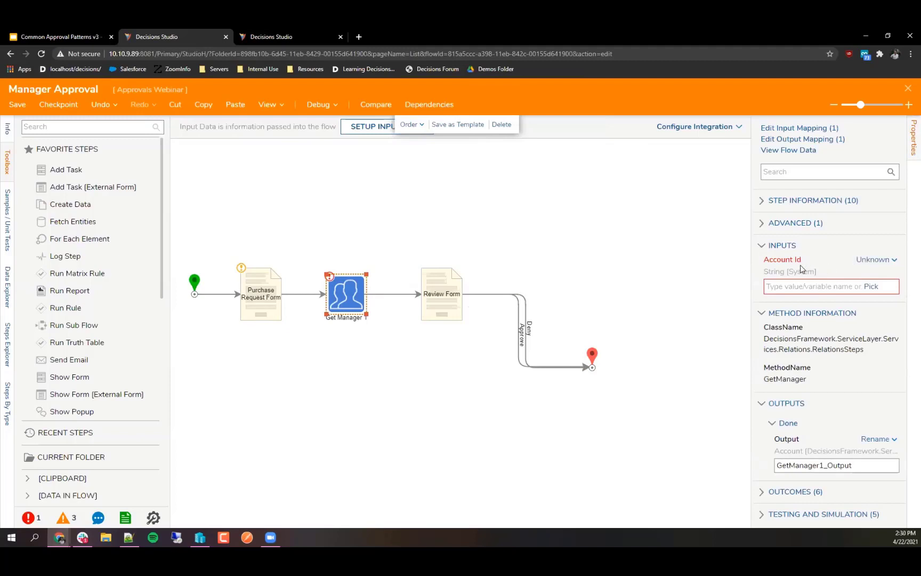
left_click(856, 260)
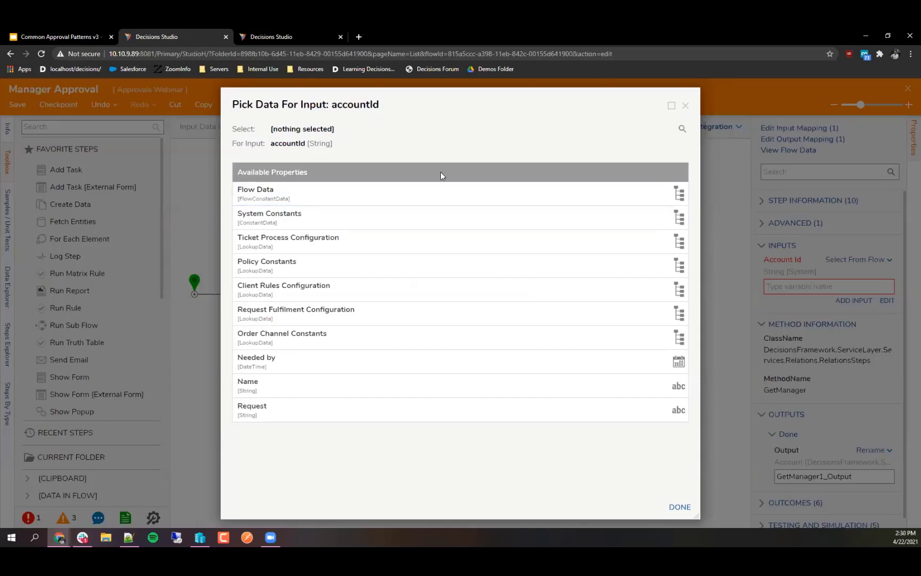
left_click(254, 199)
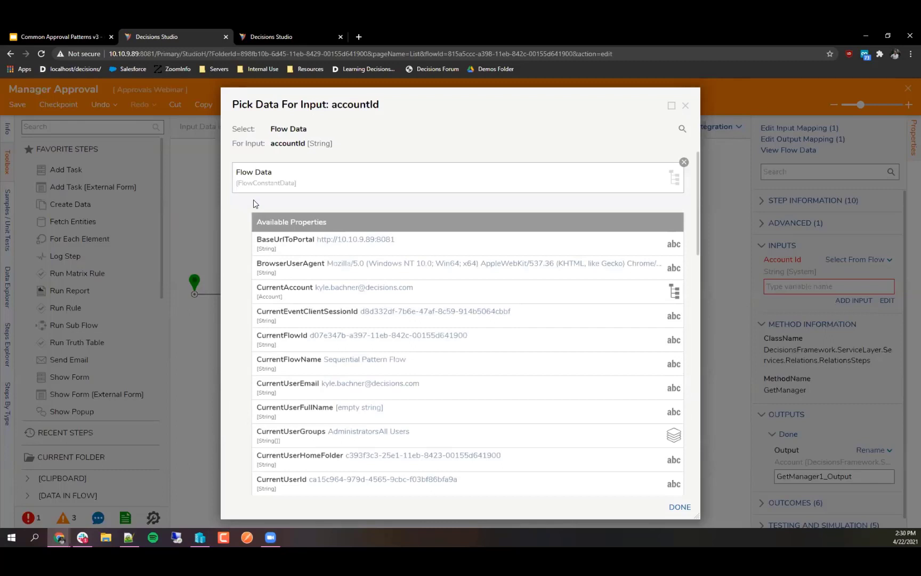
scroll(384, 368, "down", 5)
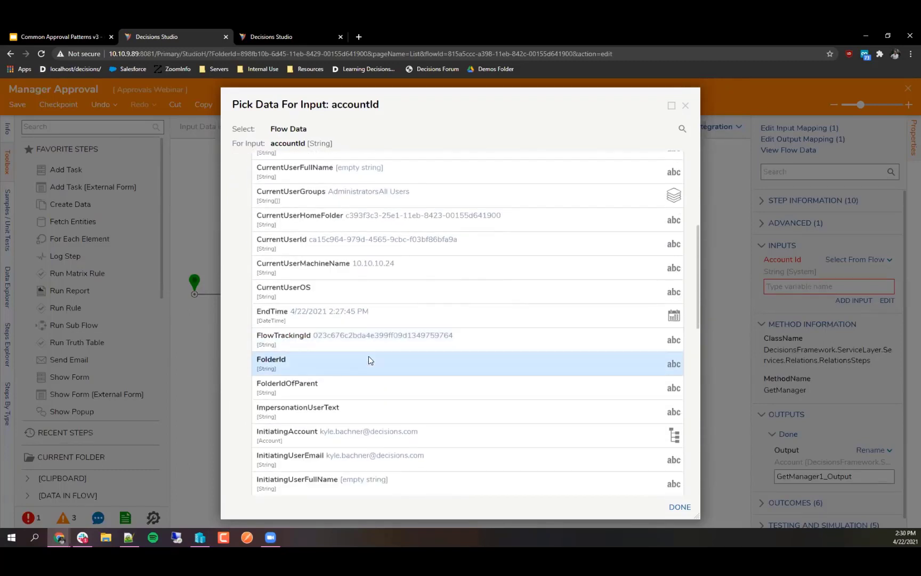
scroll(369, 360, "down", 3)
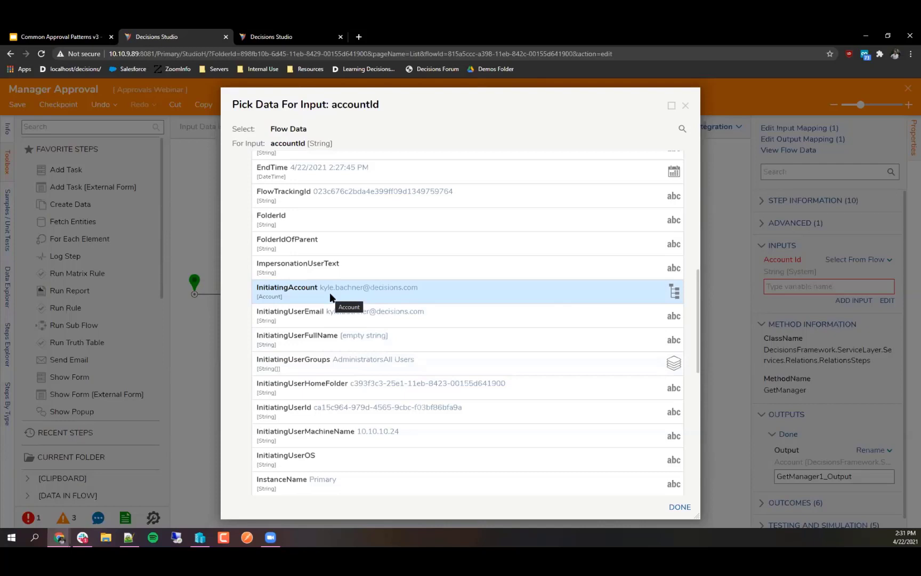
left_click(329, 292)
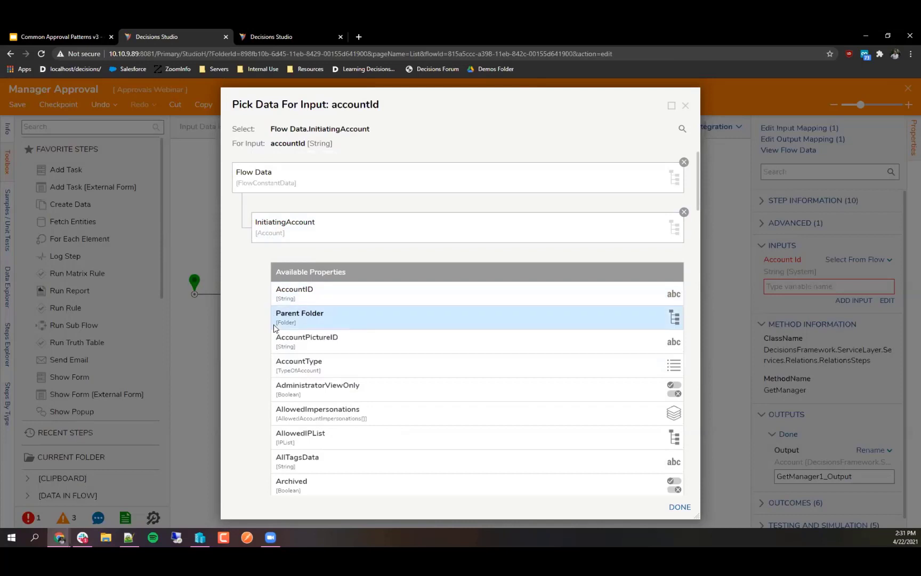
left_click(290, 297)
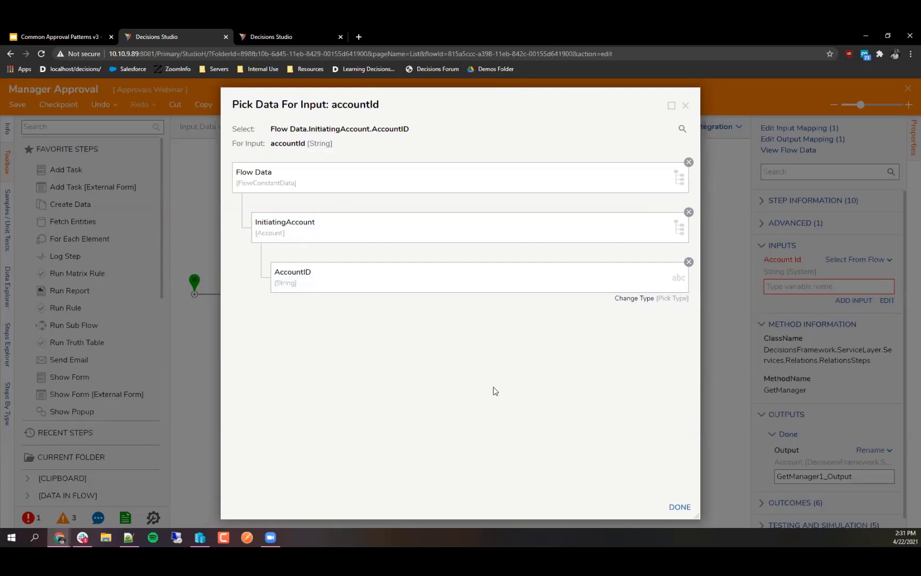
left_click(673, 507)
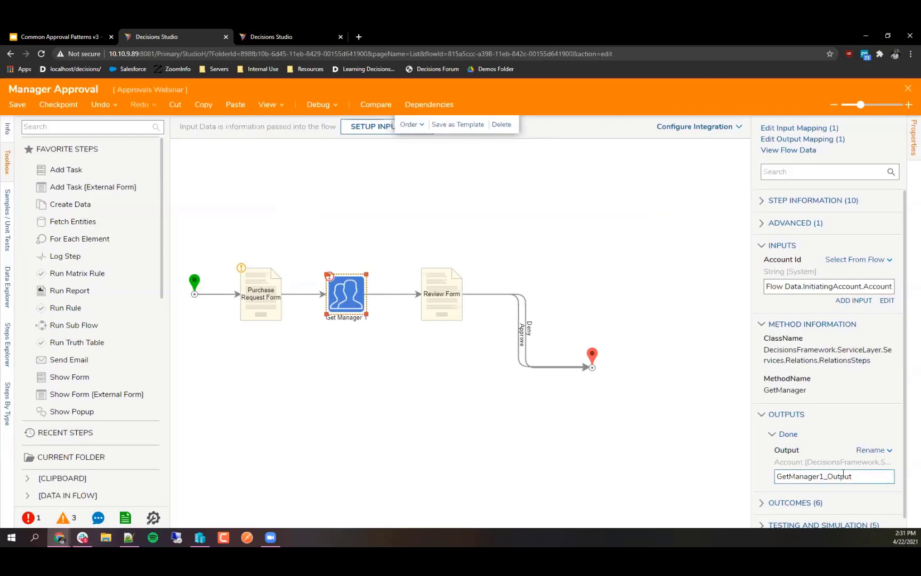
left_click(511, 481)
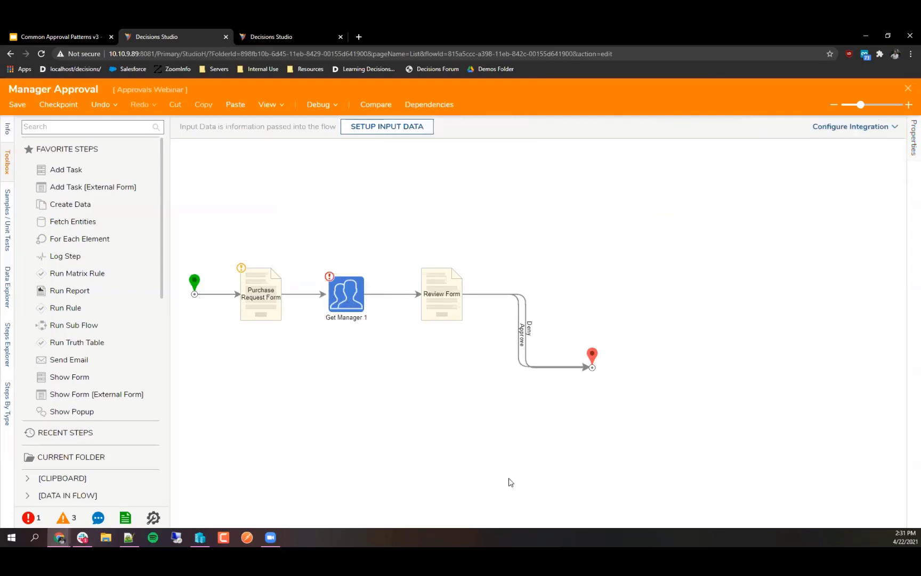
left_click(431, 285)
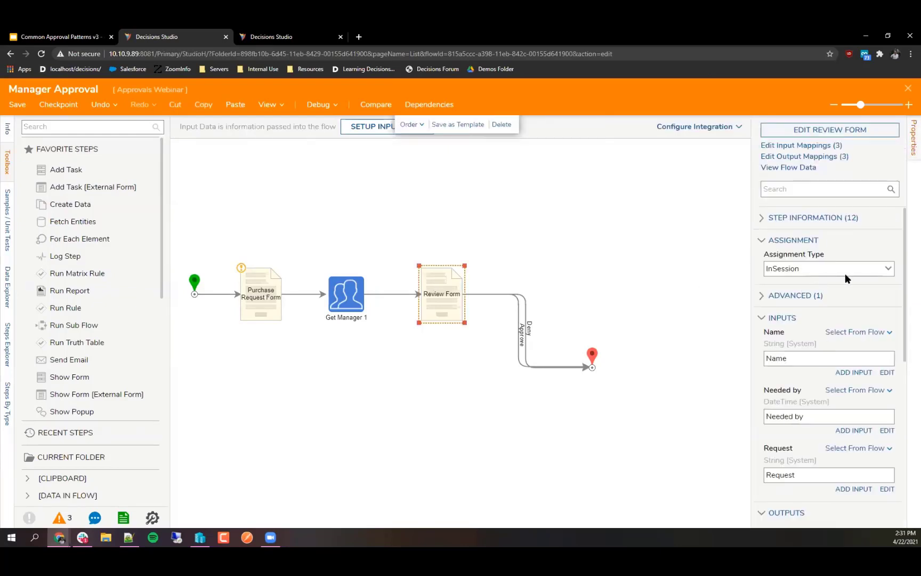
Step: Make the Review Form step an assigned task
left_click(883, 270)
left_click(802, 303)
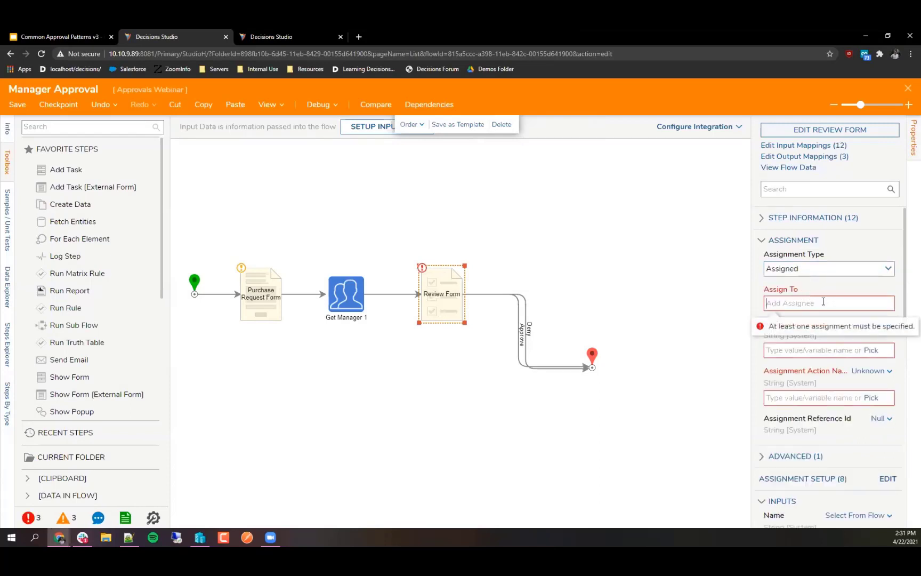
left_click(830, 351)
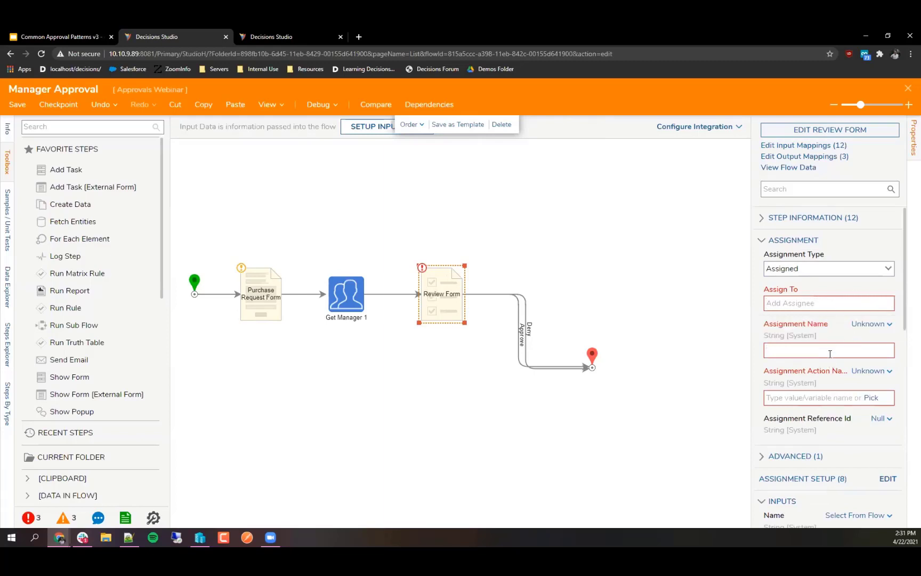
left_click(864, 326)
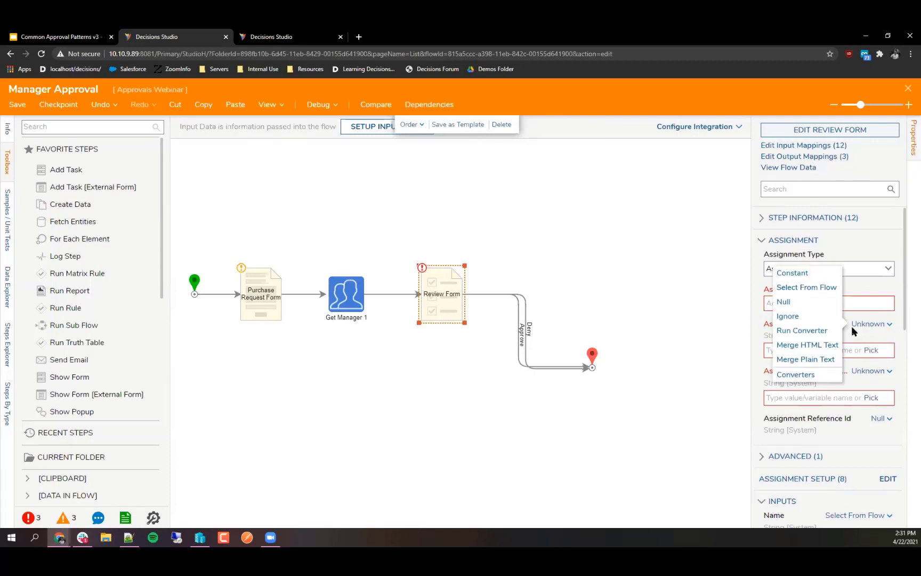
left_click(857, 332)
Step: Name the assignment 'Review Needed' and open its Assignment Setup
left_click(825, 351)
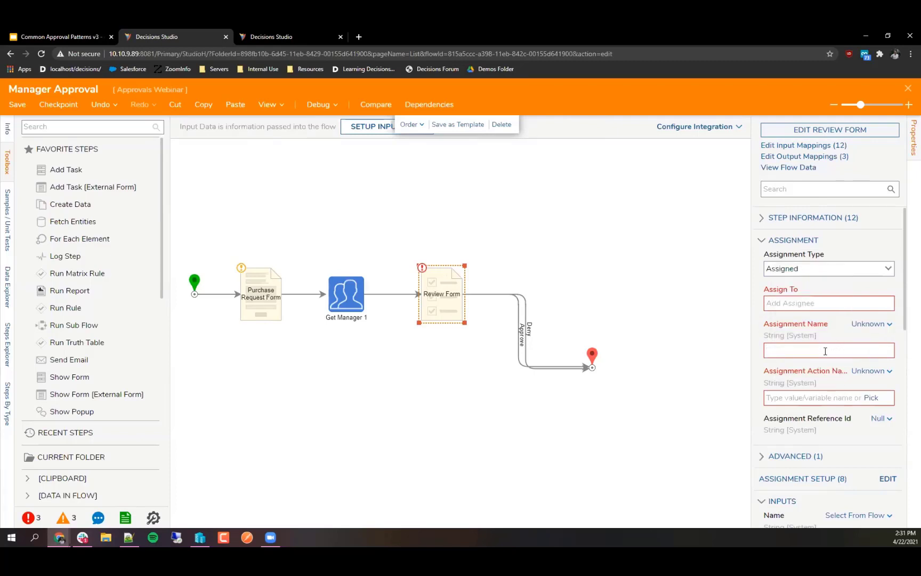
type("Review Needed")
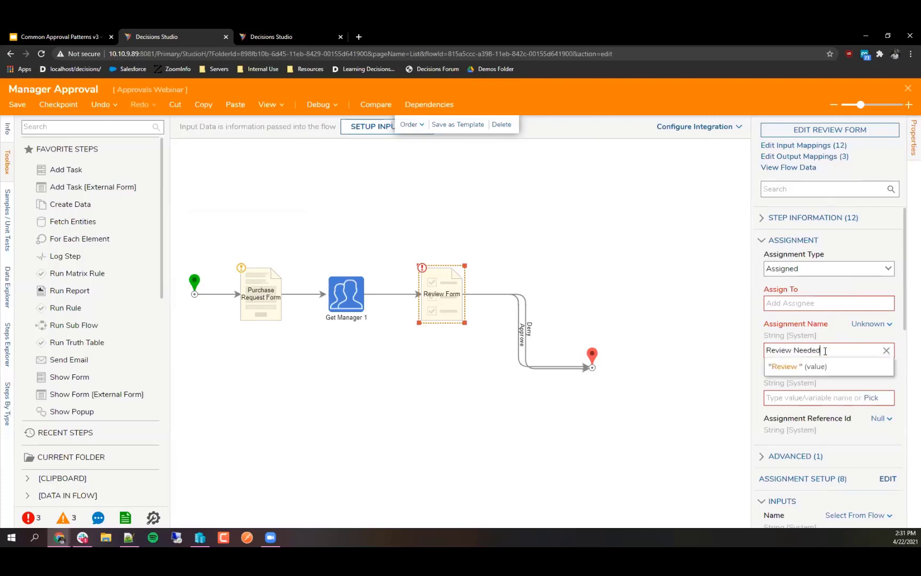
key("Tab")
type("Review")
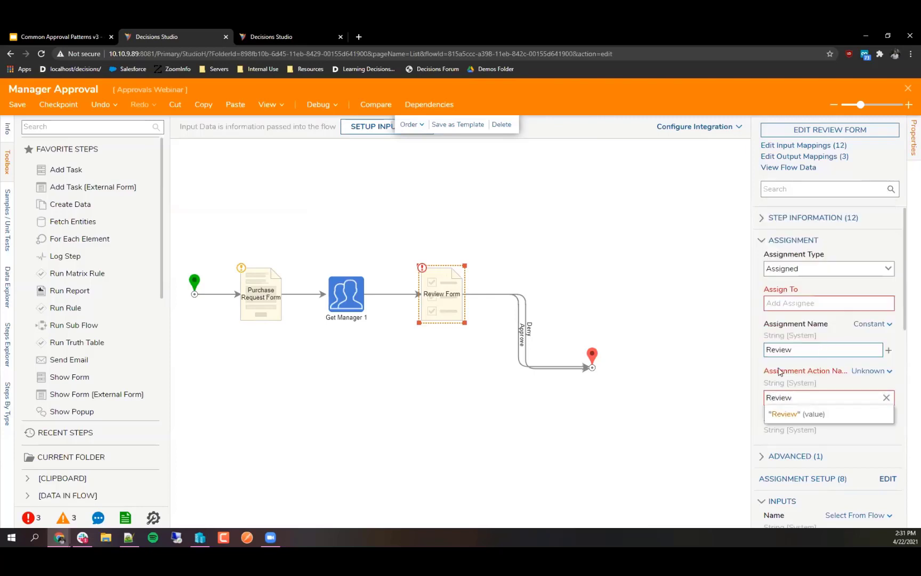
left_click(817, 351)
type("Needed")
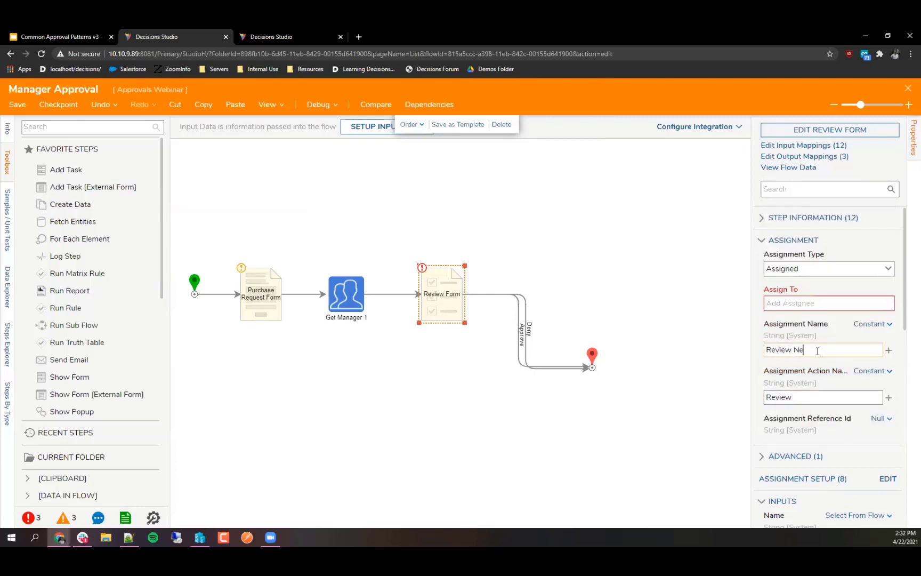
left_click(760, 326)
scroll(789, 362, "down", 3)
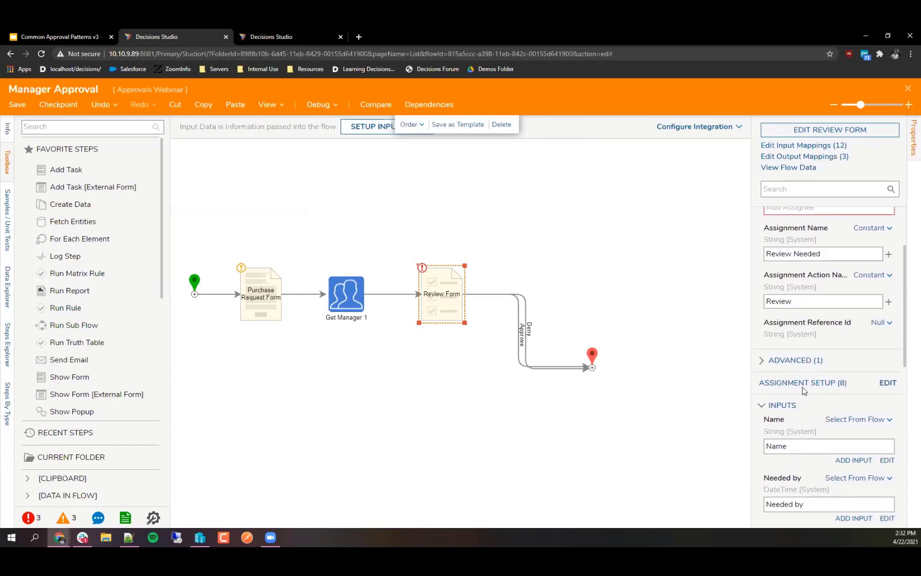
left_click(886, 383)
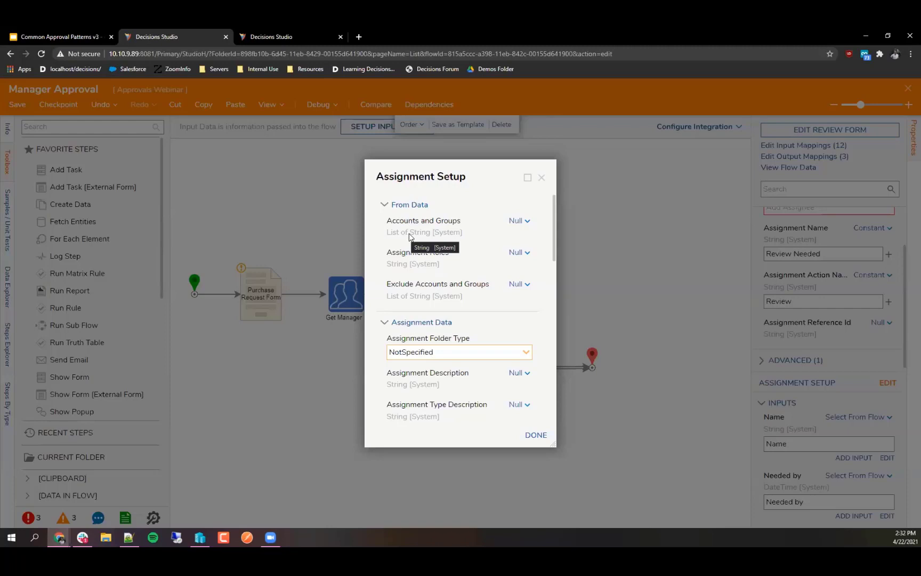
Step: Set Accounts and Groups to a one-item array whose Item 0 is Get Manager 1_Output
left_click(508, 223)
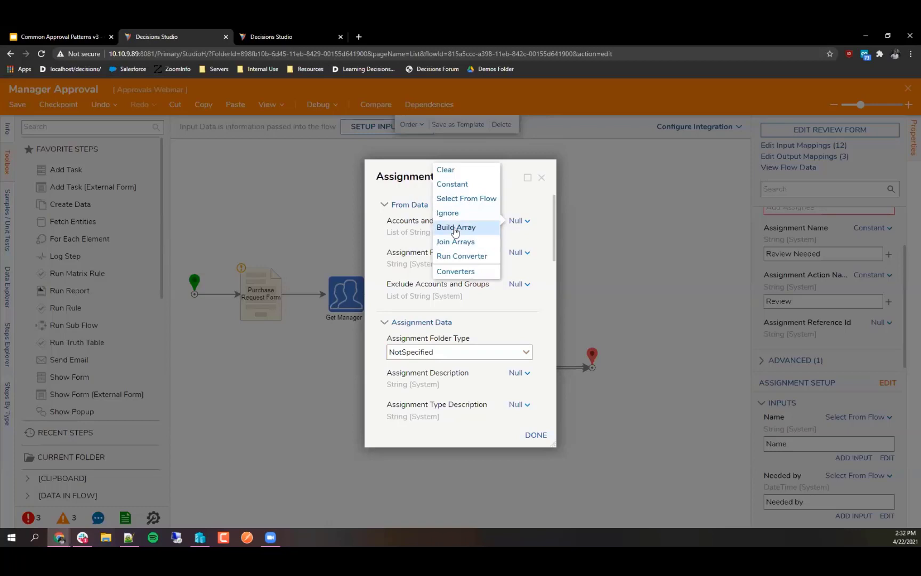
left_click(420, 233)
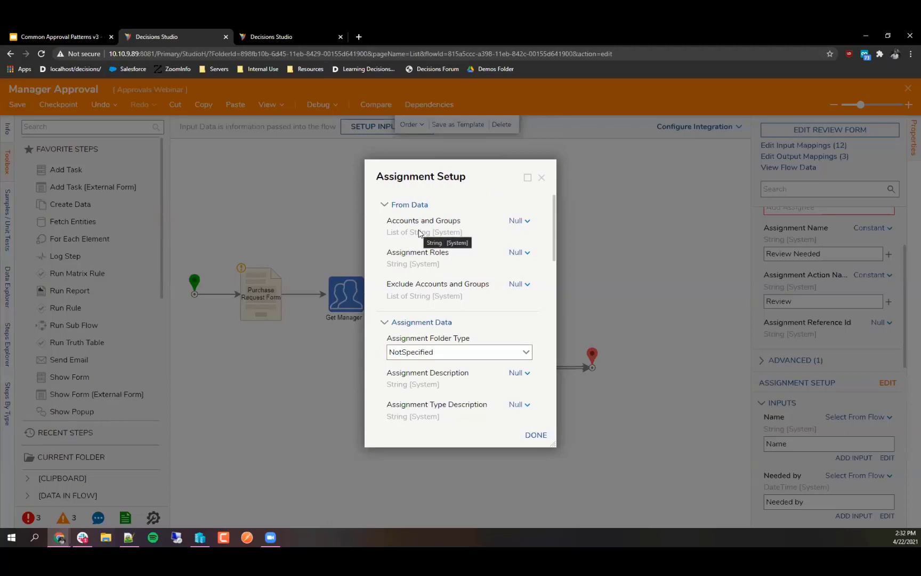
left_click(518, 220)
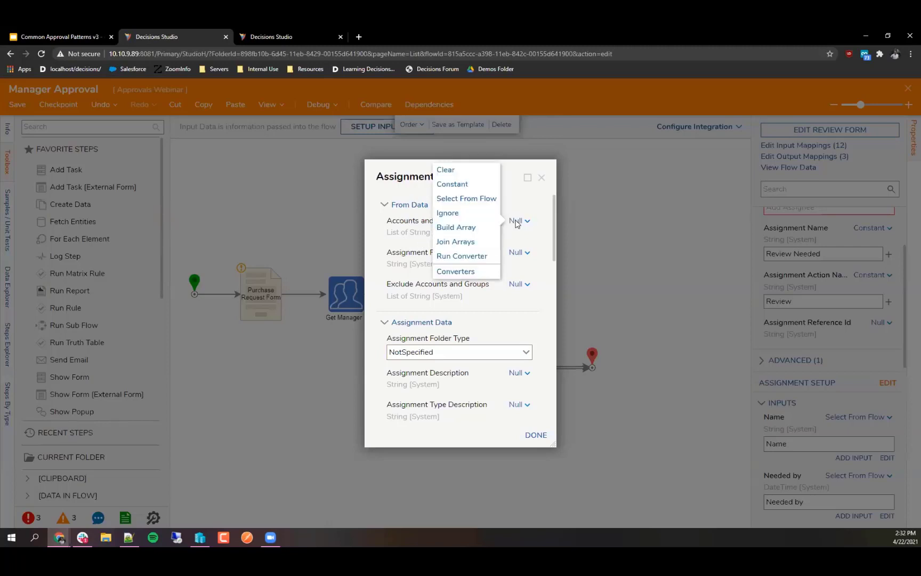
left_click(472, 227)
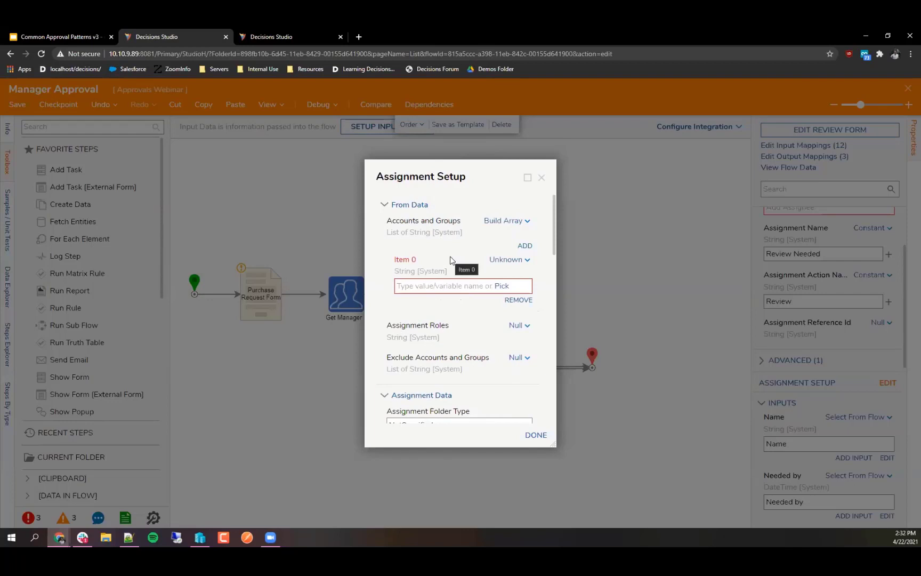
left_click(507, 260)
left_click(438, 224)
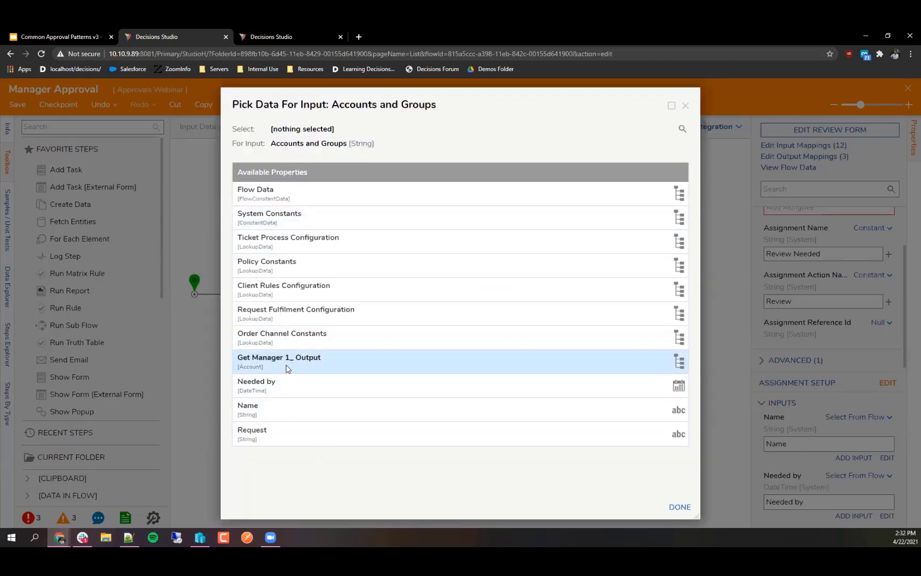
left_click(251, 364)
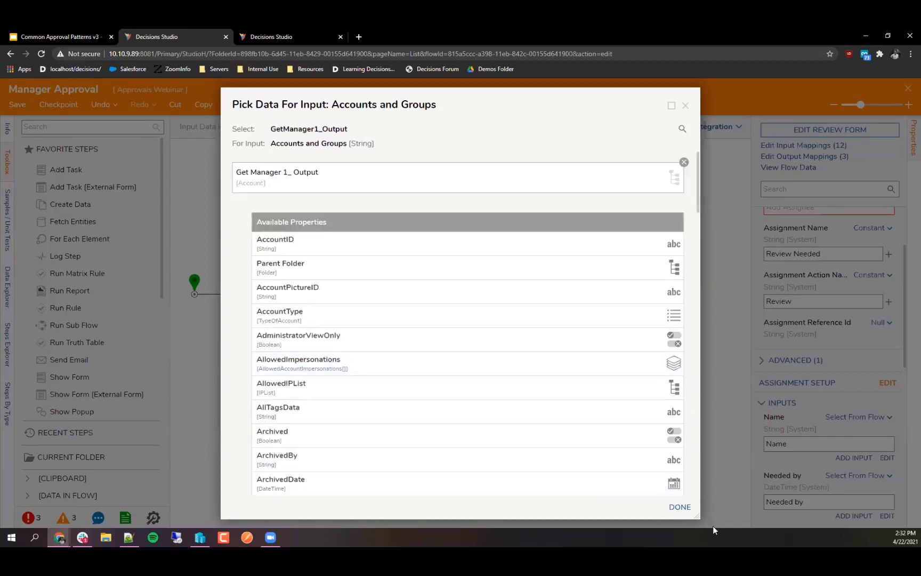
left_click(680, 508)
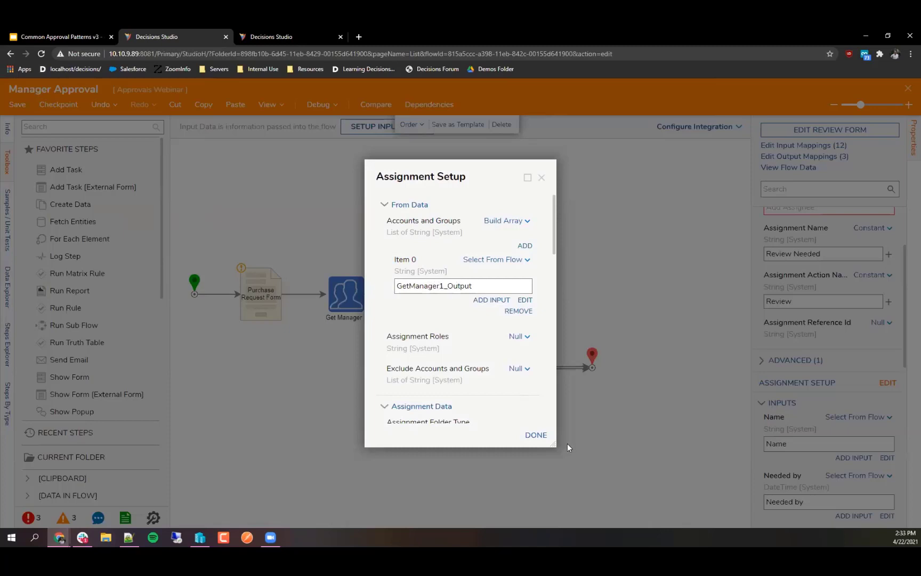
left_click(536, 435)
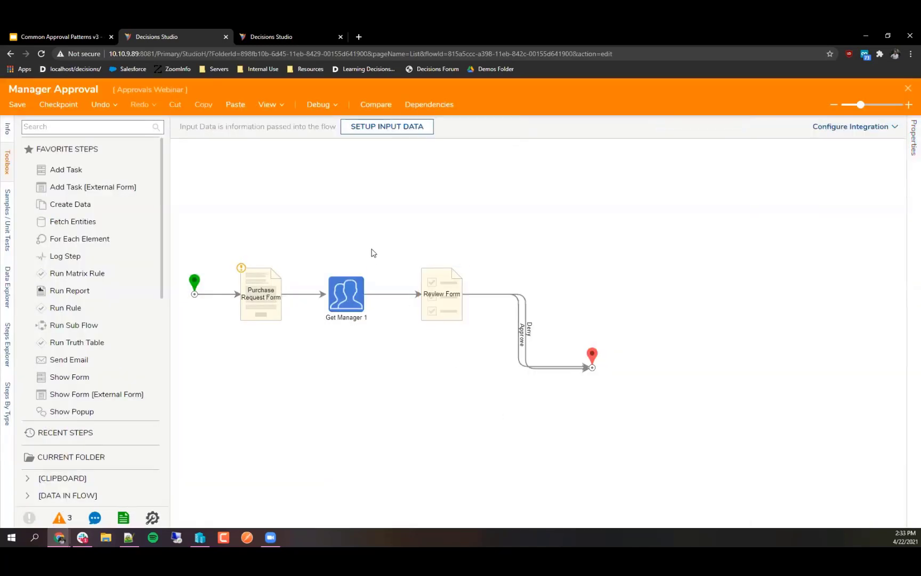
Step: Start debugging and submit a coffee purchase request needed by 4/29/2021
left_click(319, 106)
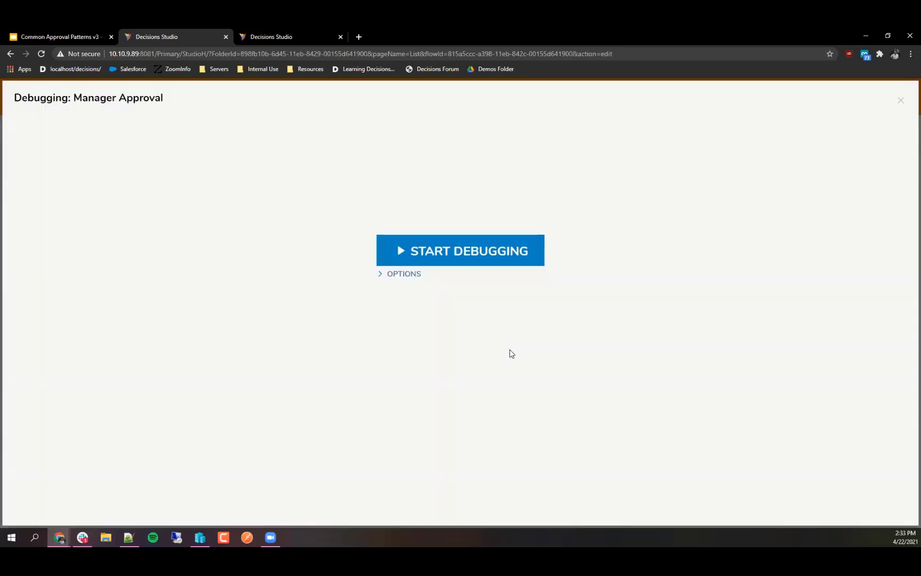
left_click(478, 246)
left_click(361, 276)
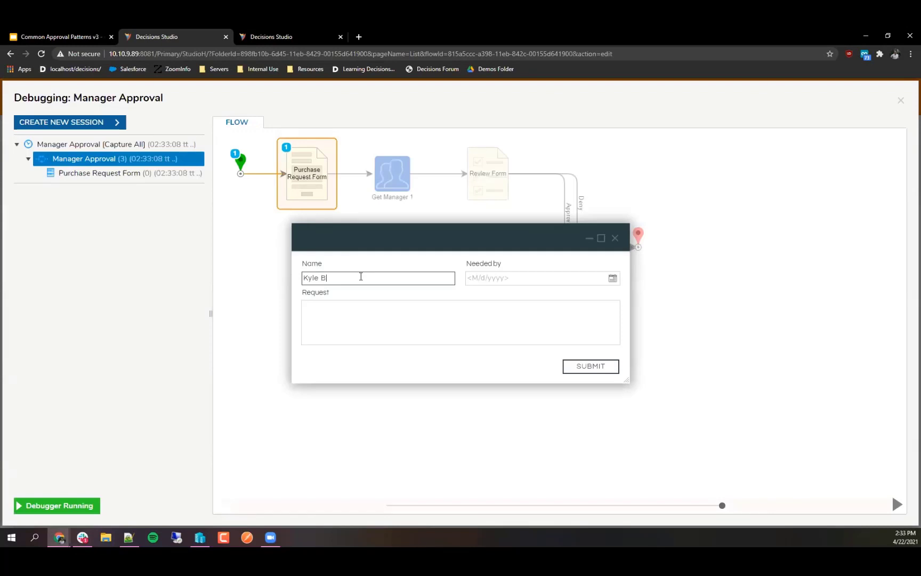
type("we still need more coffe")
key("BackSpace")
type("e how ca")
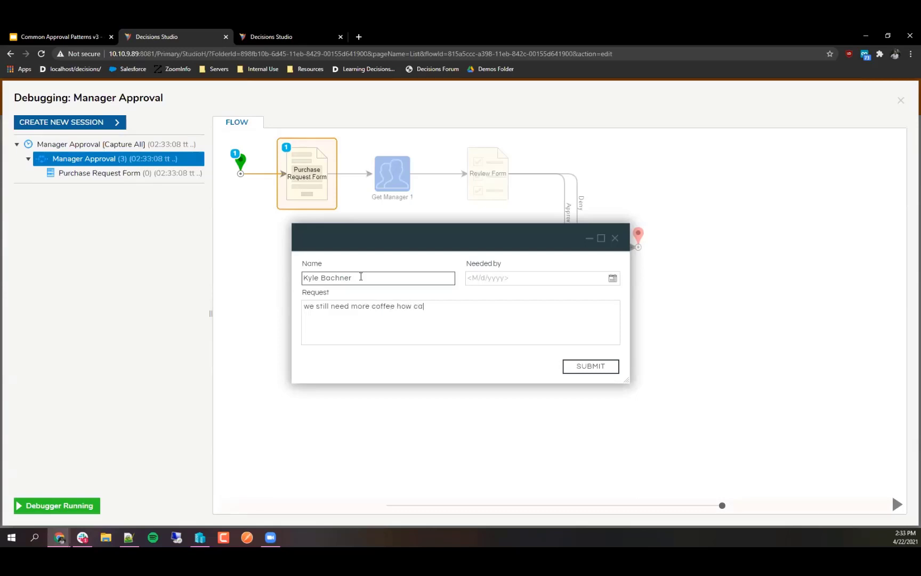
type("n people go through so much oc")
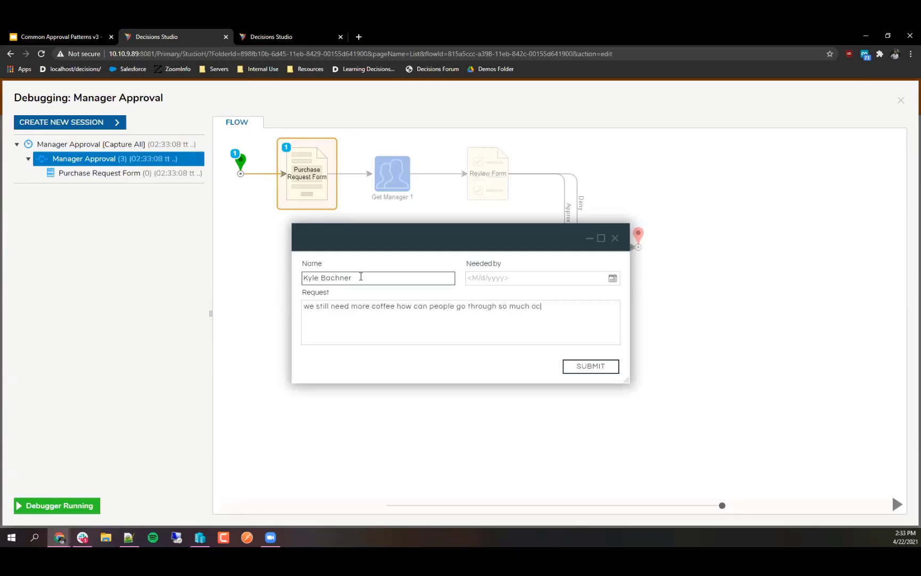
key("BackSpace")
key("BackSpace")
type("coffee")
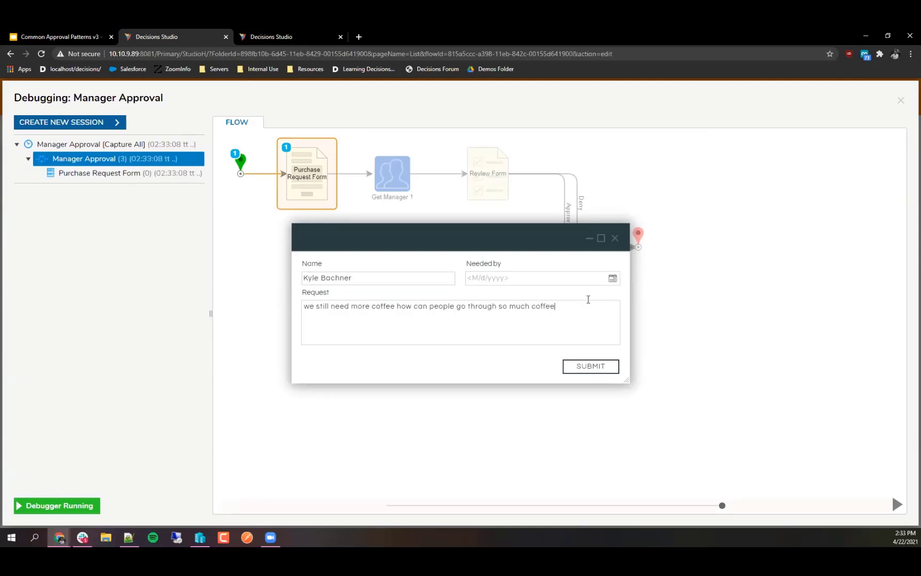
left_click(612, 278)
left_click(555, 406)
left_click(574, 368)
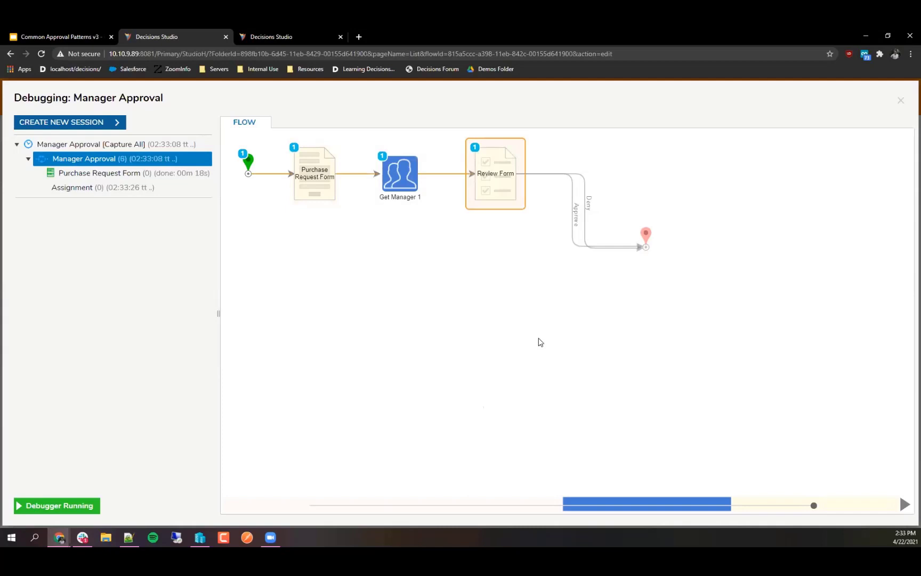
Step: Inspect Get Manager 1's input/output data for the returned accountId and email, then open a private window
left_click(399, 185)
left_click(491, 190)
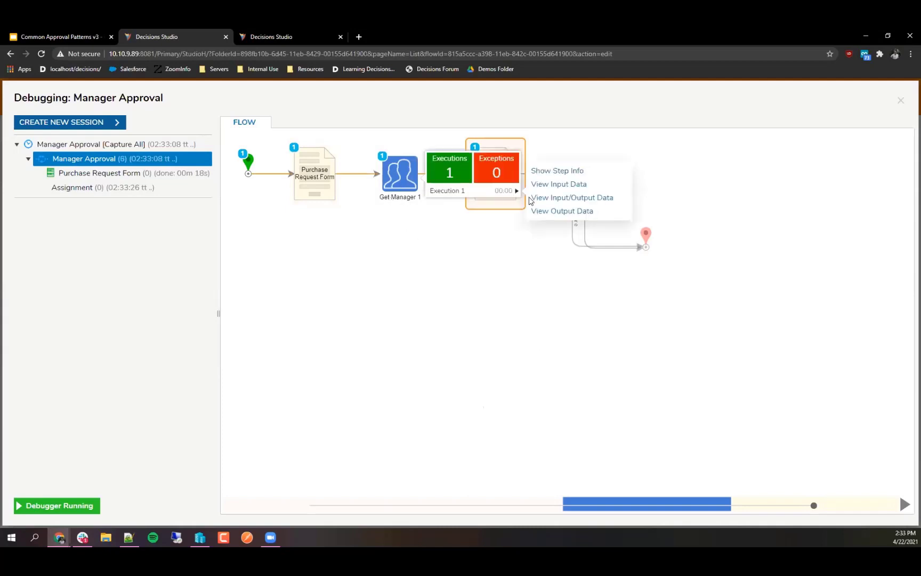
left_click(560, 198)
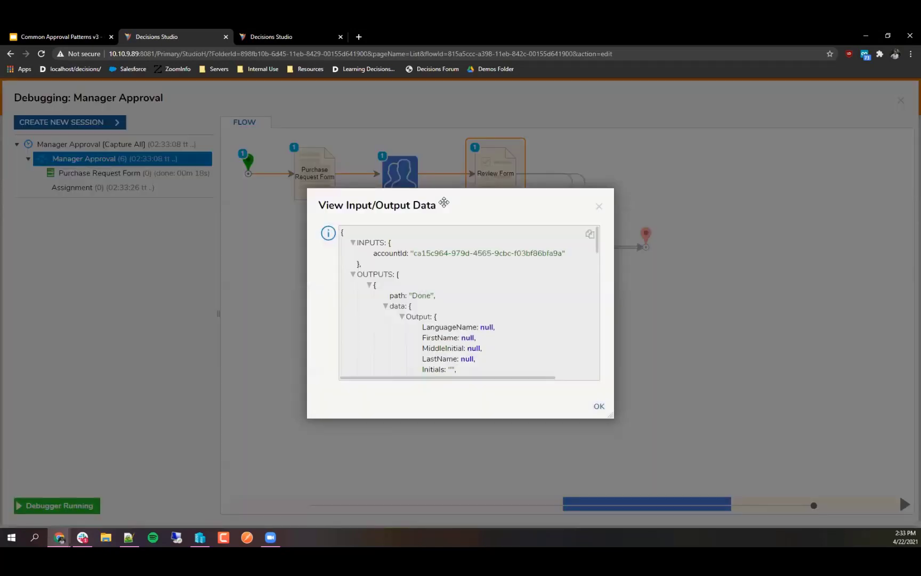
left_click_drag(611, 415, 652, 512)
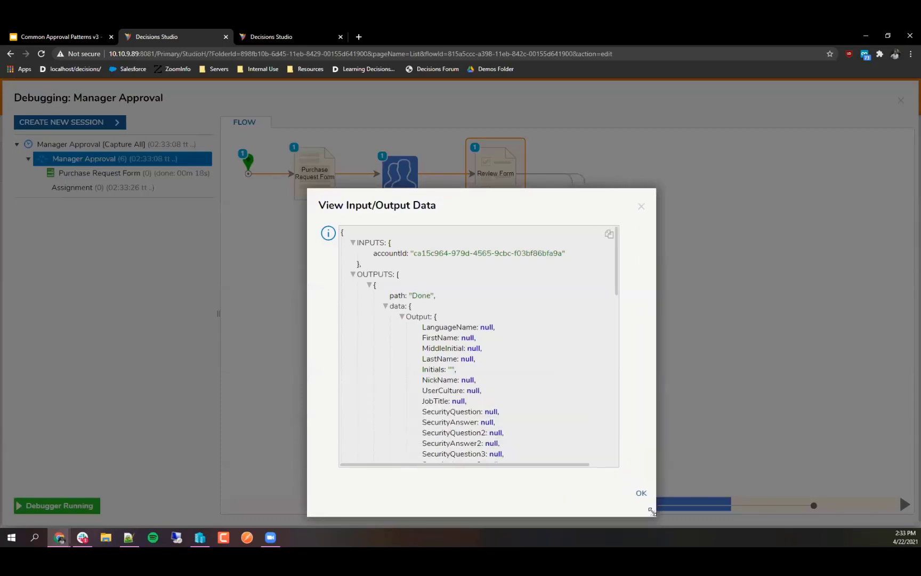
left_click_drag(495, 208, 412, 132)
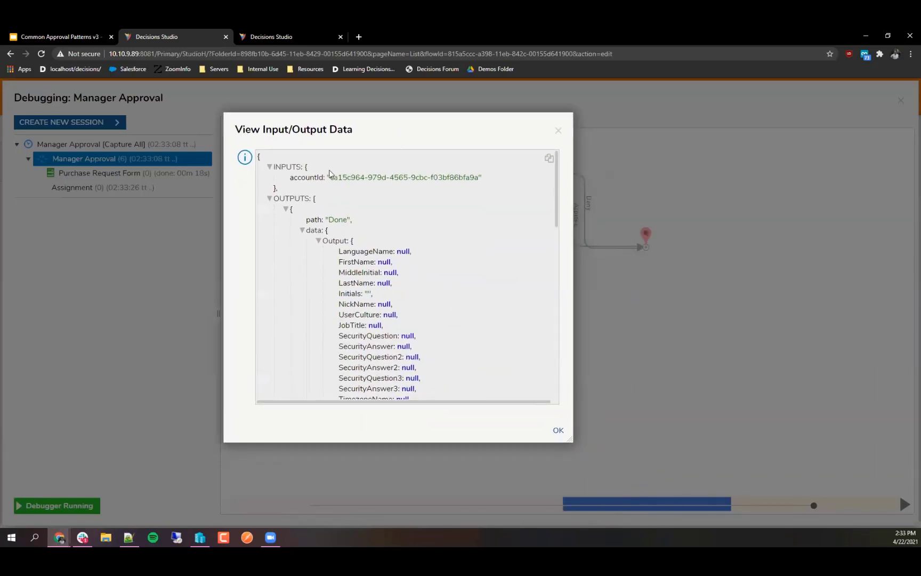
left_click_drag(330, 178, 473, 187)
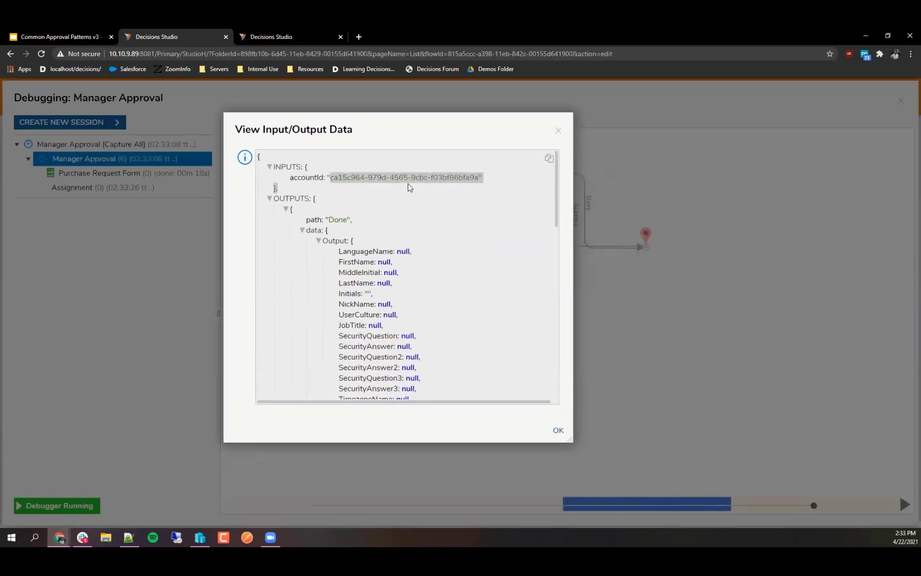
scroll(403, 206, "down", 6)
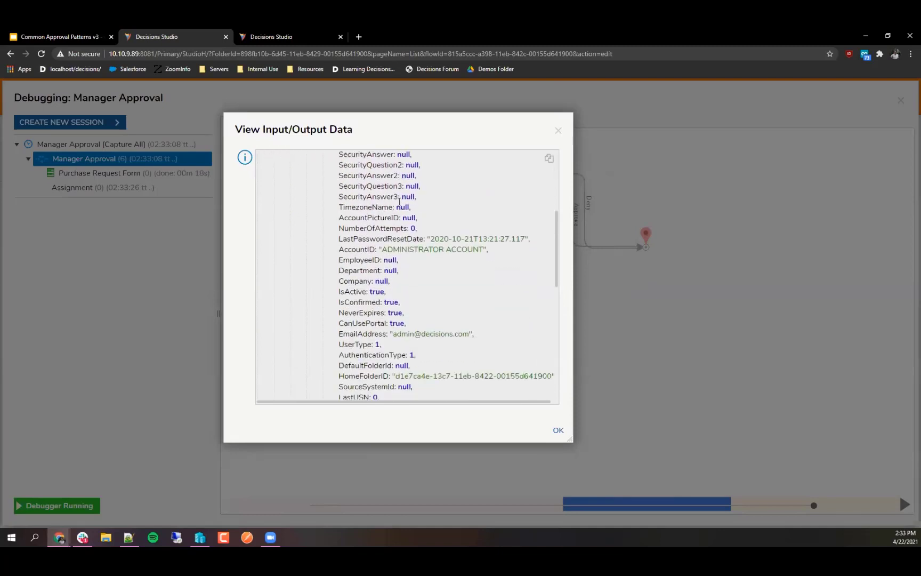
left_click_drag(393, 241, 454, 243)
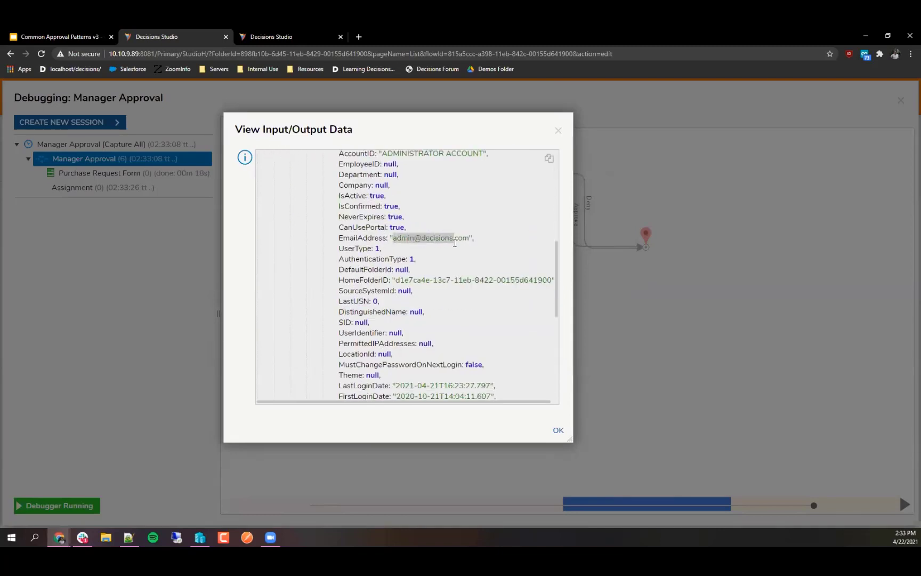
left_click(455, 243)
key("ctrl+shift+n")
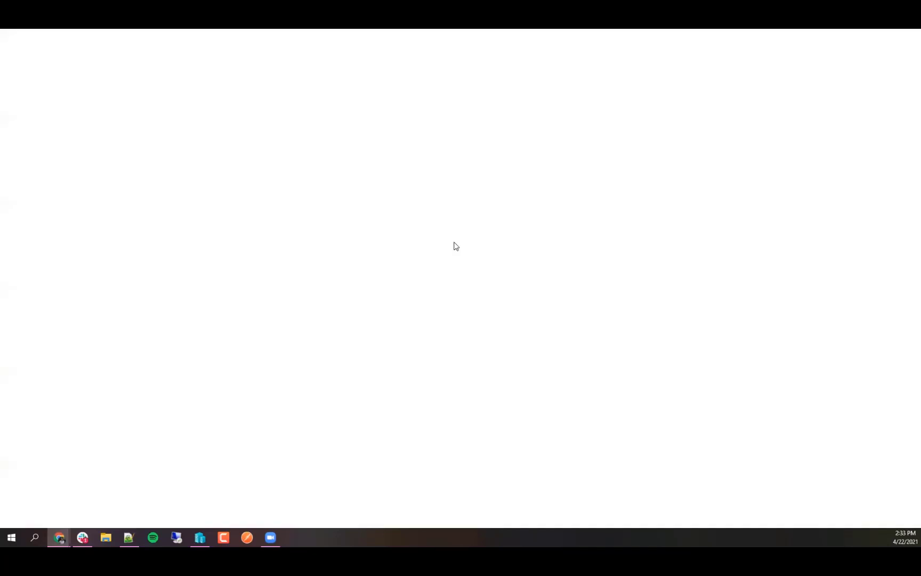
Step: Open the Decisions server from the Servers bookmarks and sign in with the admin username and password
left_click(187, 68)
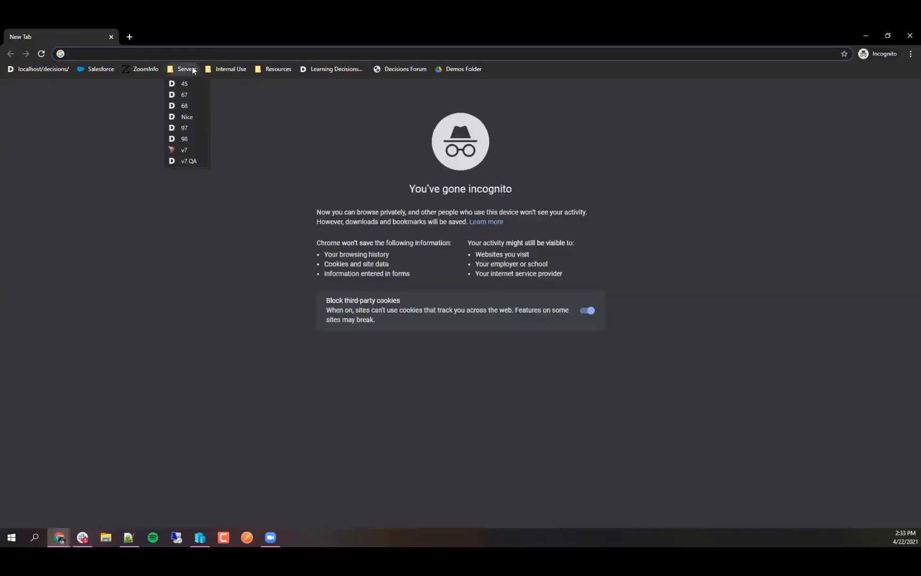
left_click(194, 146)
left_click(437, 289)
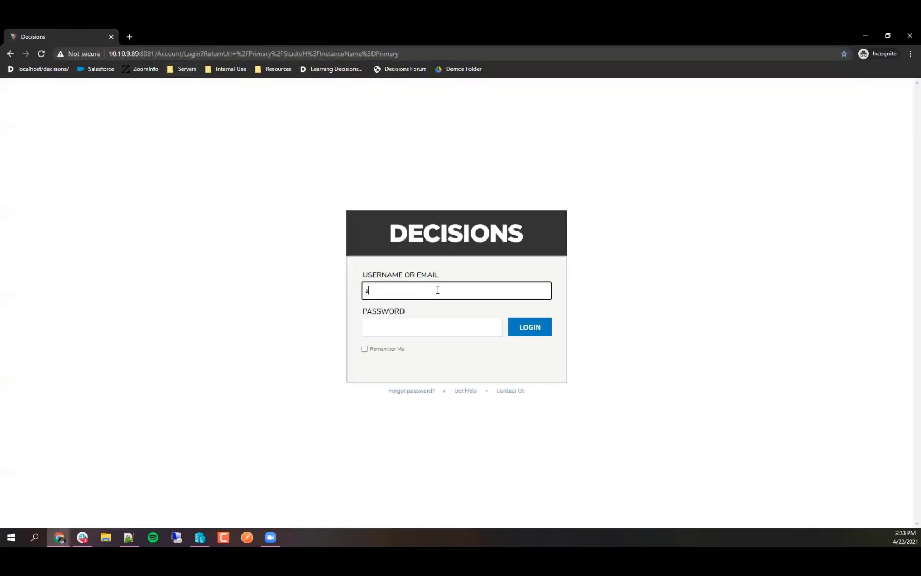
key("Tab")
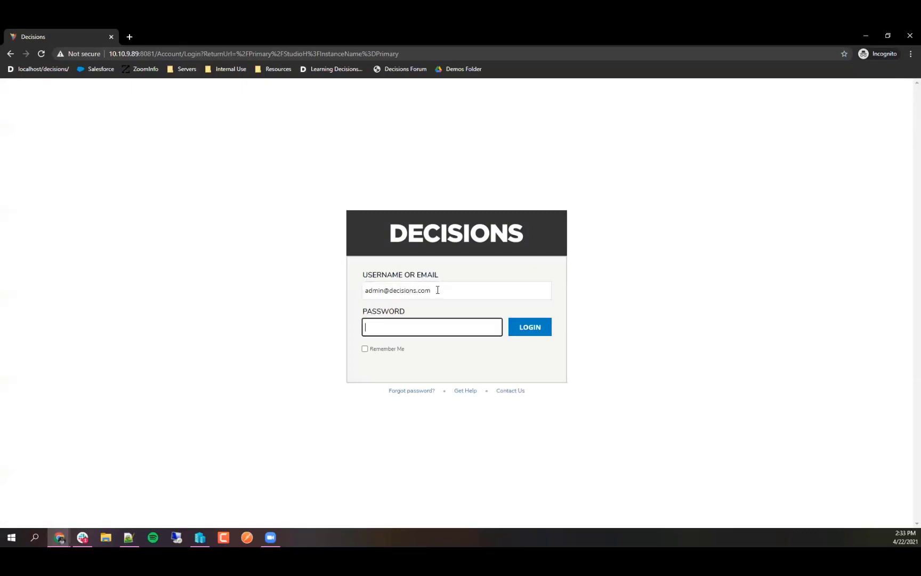
type("admin")
key("Return")
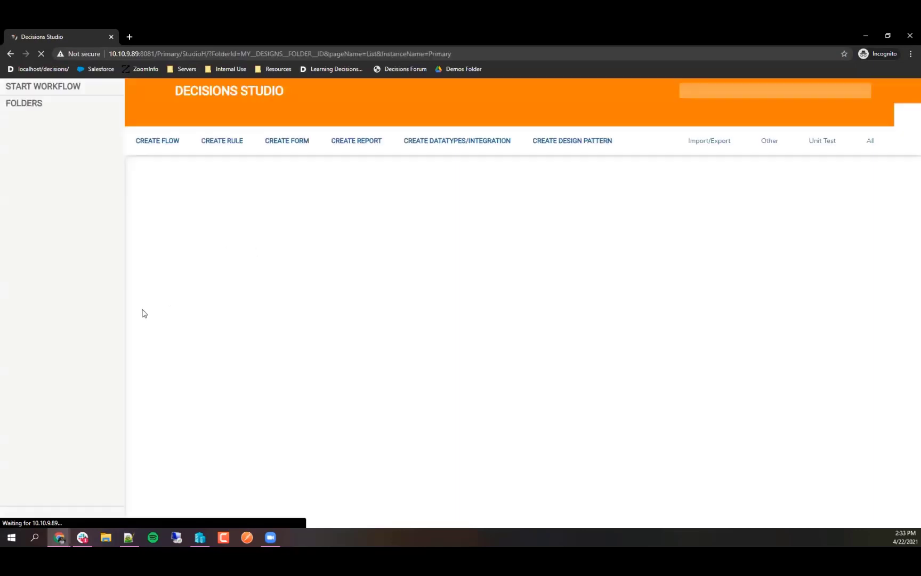
Step: Approve the Review Needed task from the inbox, then return to the Manager Approval designer
left_click(74, 309)
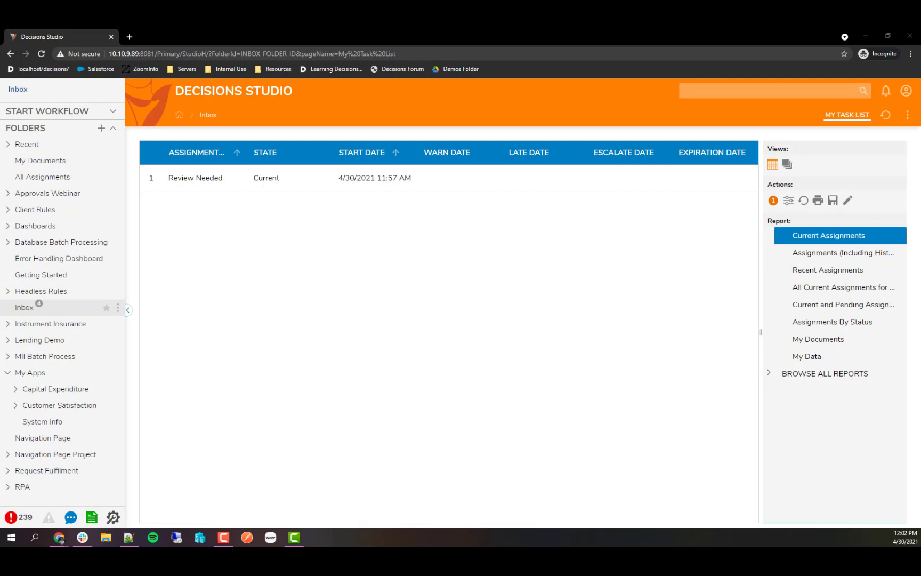
right_click(204, 180)
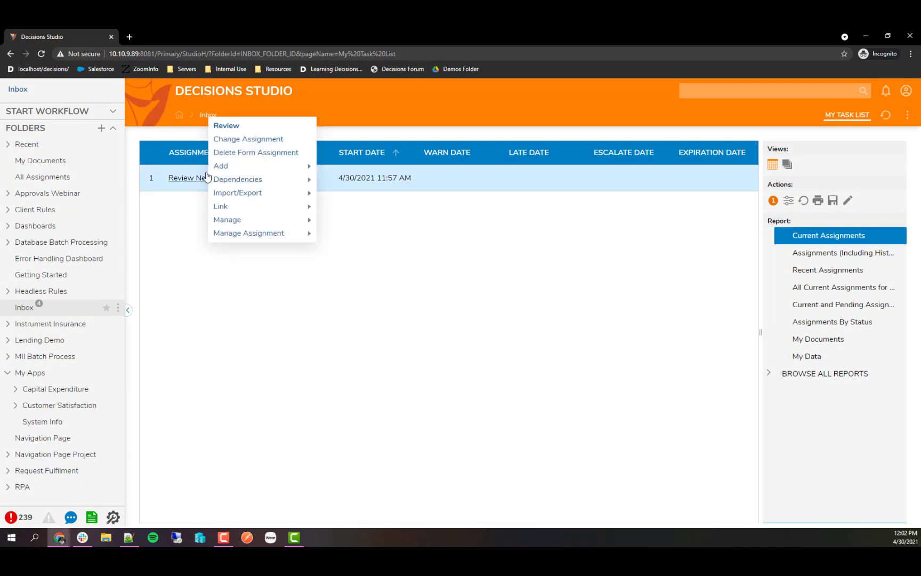
left_click(238, 128)
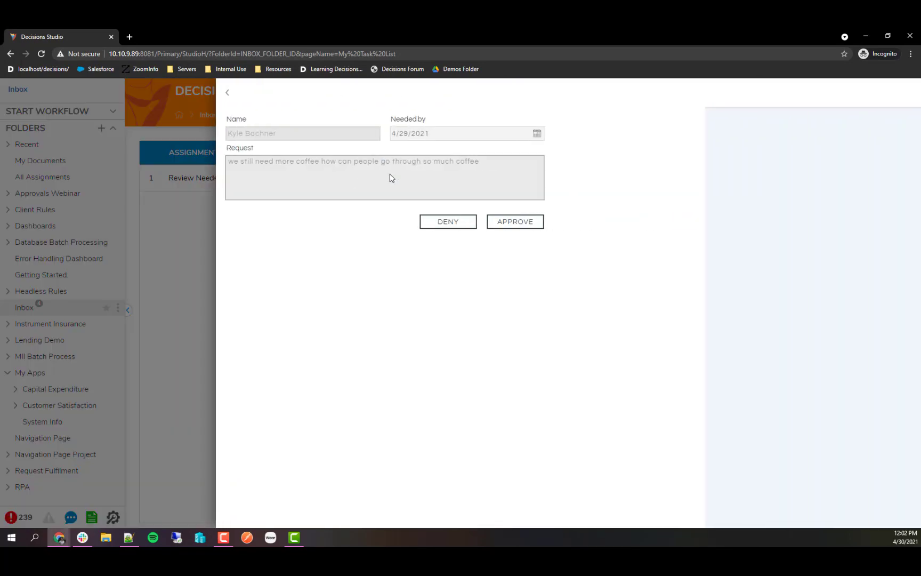
left_click(525, 222)
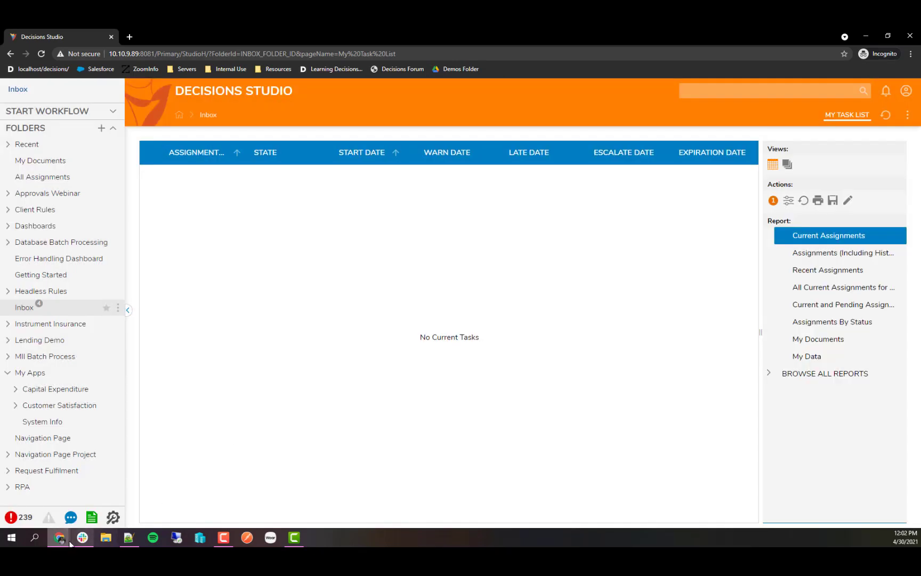
mouse_move(69, 542)
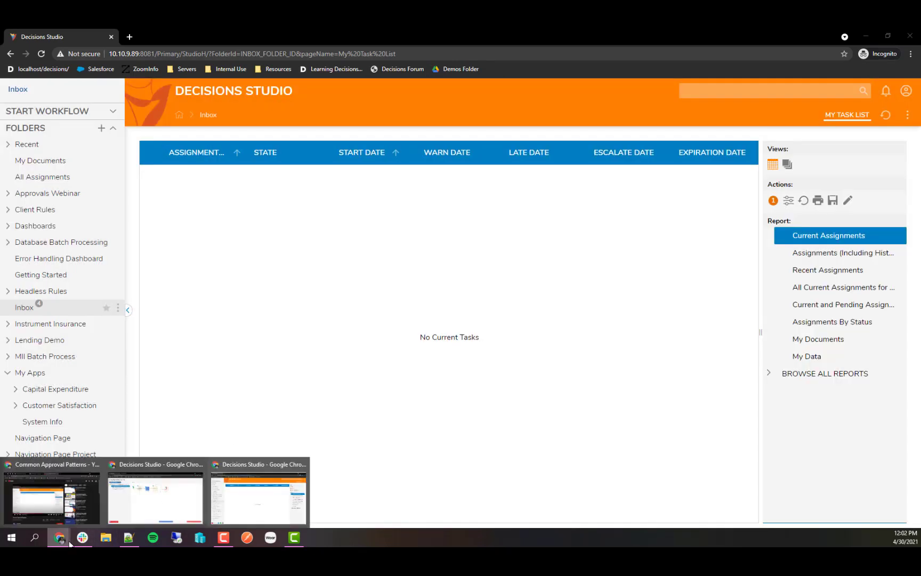
left_click(167, 499)
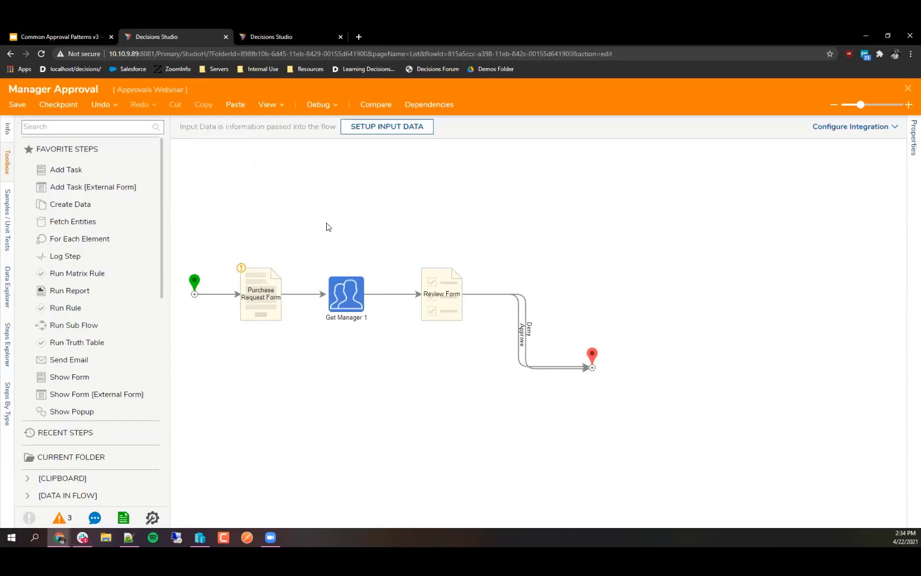
Step: Save and close Manager Approval, then create a new flow named 'Parallel Approval Logic'
left_click(908, 88)
left_click(549, 365)
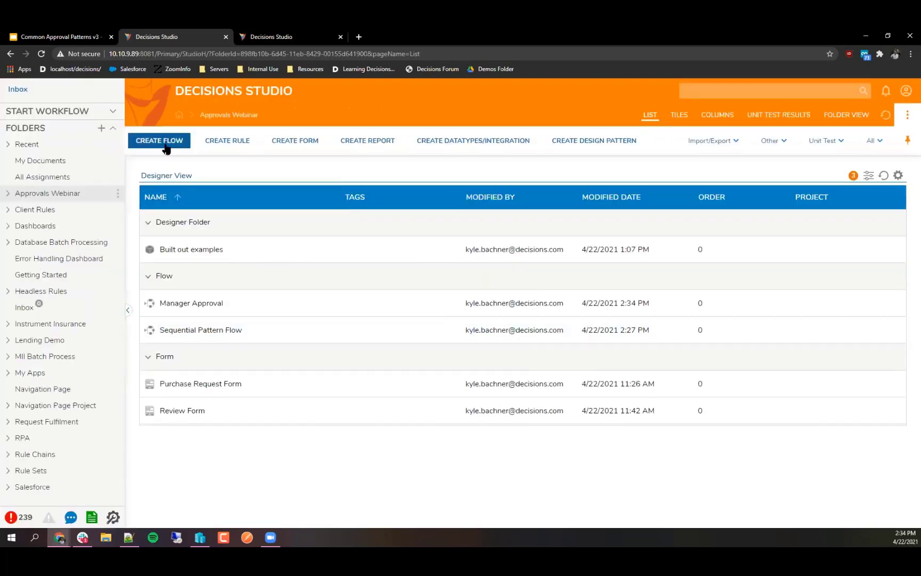
left_click(158, 143)
left_click(564, 301)
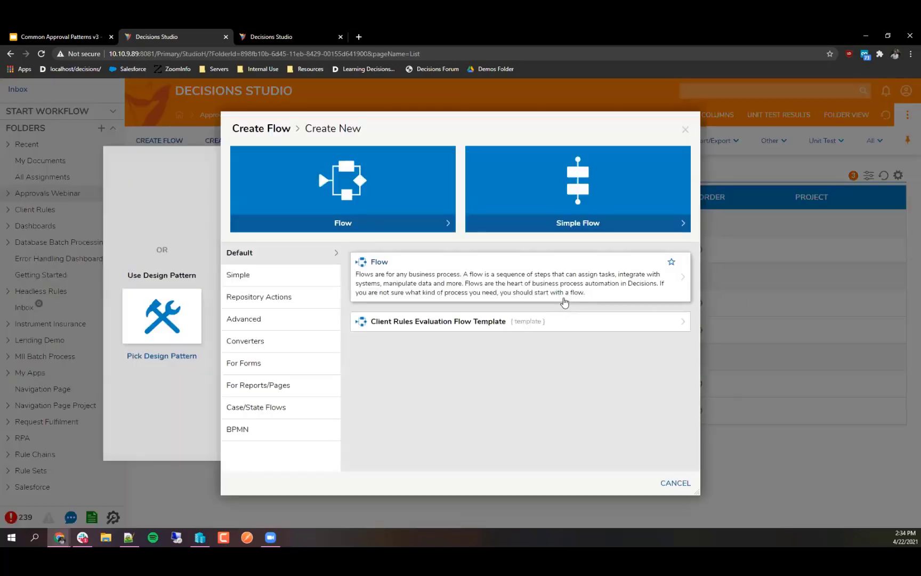
left_click(565, 301)
type("Parallel Approv")
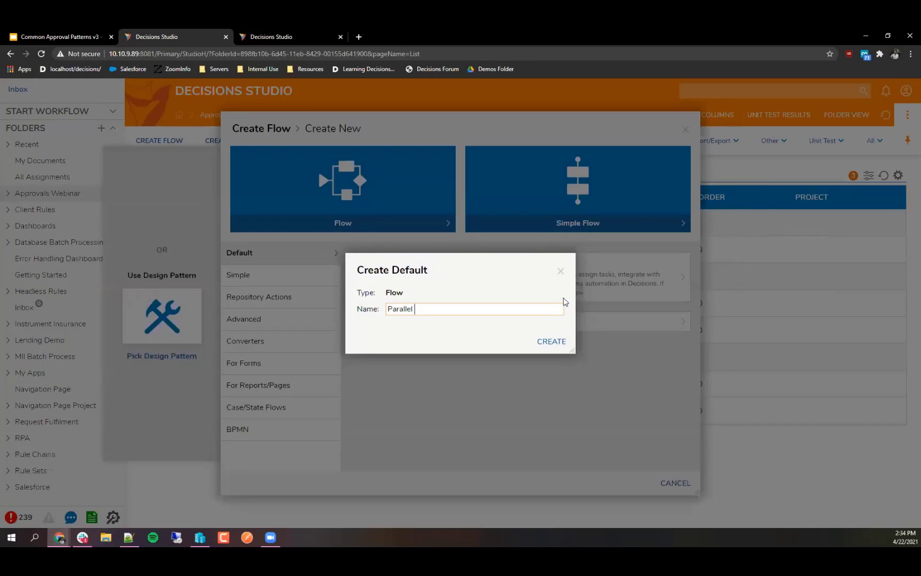
type("al Logic")
left_click(552, 342)
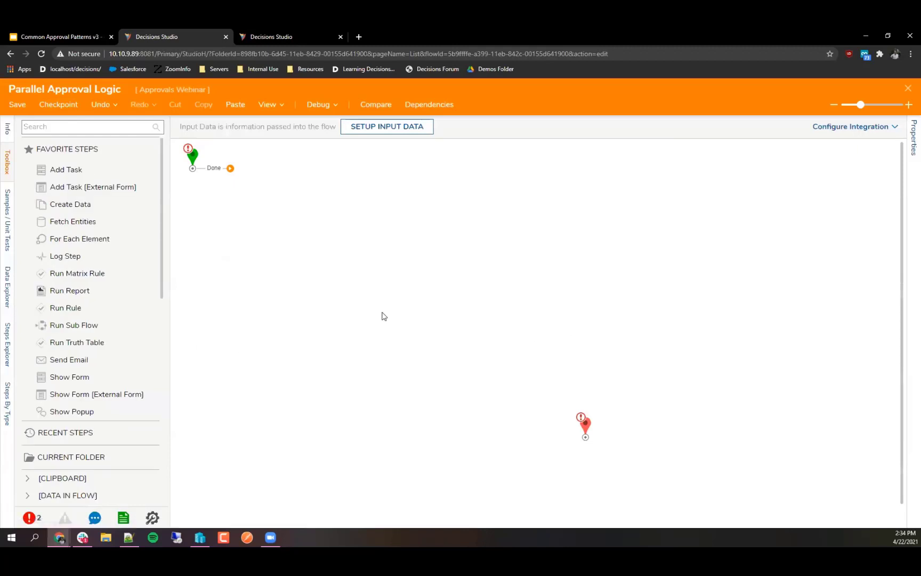
Step: Add a 'Puchase Request Form' step after Start showing the existing Purchase Request Form
left_click_drag(585, 425, 469, 163)
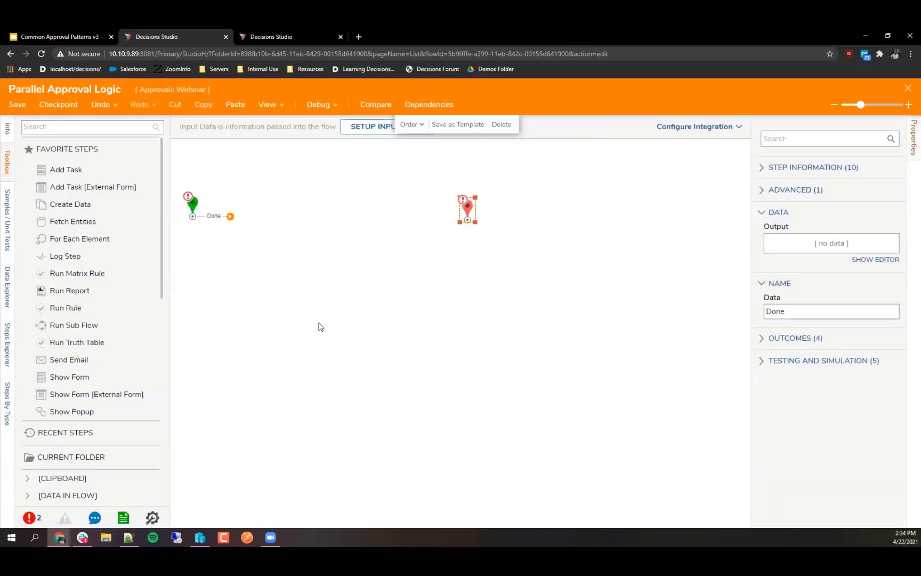
left_click_drag(66, 378, 229, 320)
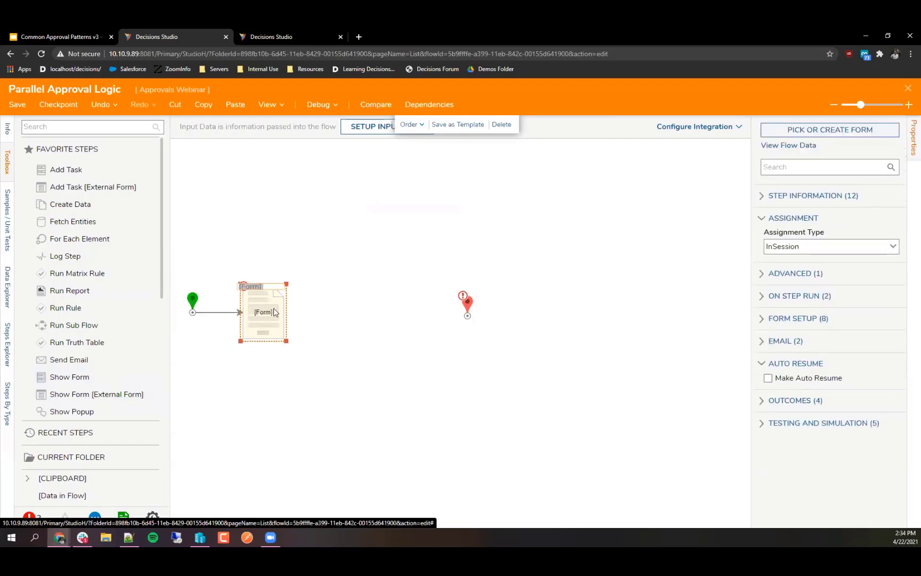
type("Puchase Request Form")
key("Return")
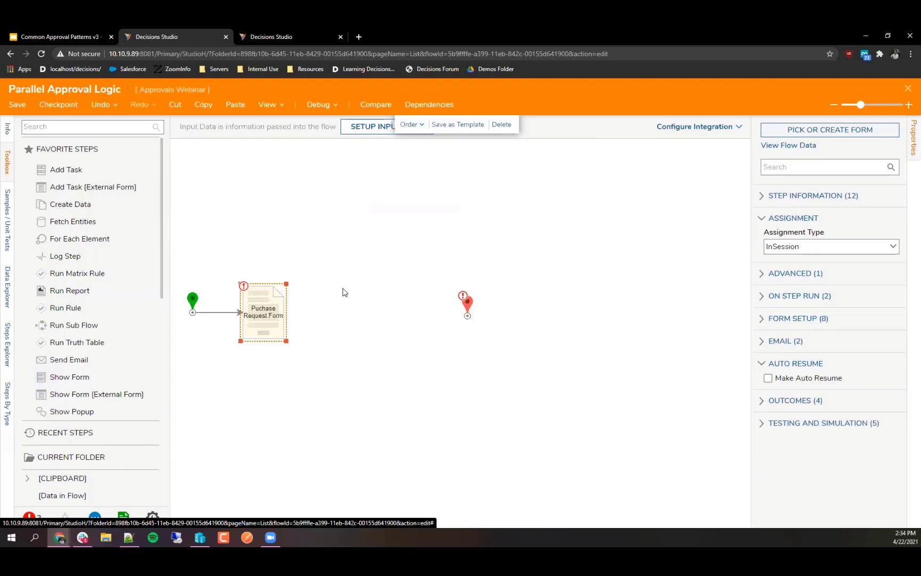
left_click(792, 130)
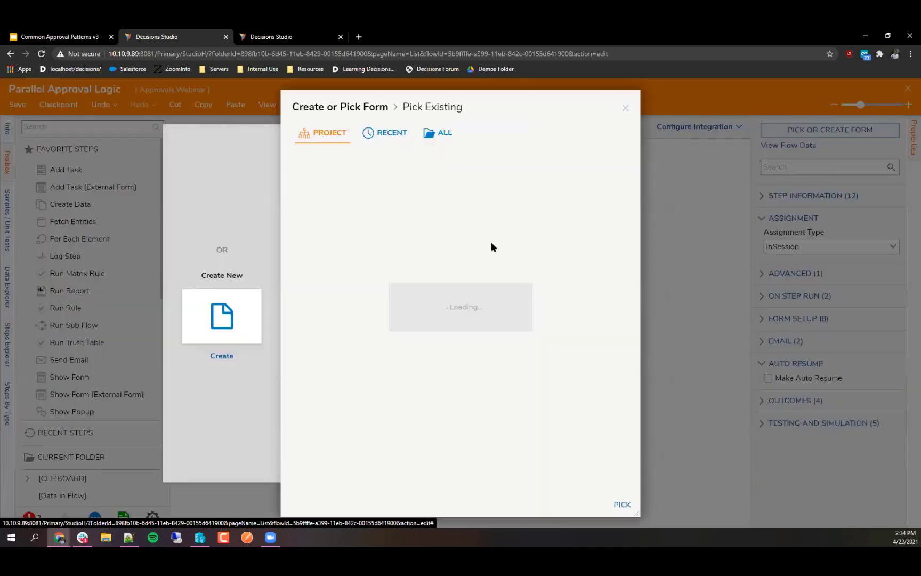
left_click(385, 133)
left_click(442, 209)
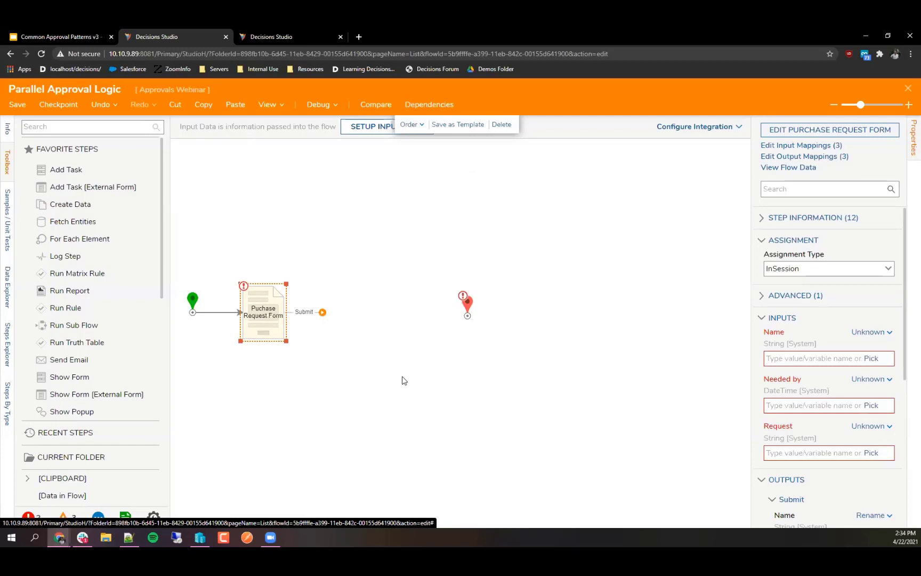
left_click(404, 380)
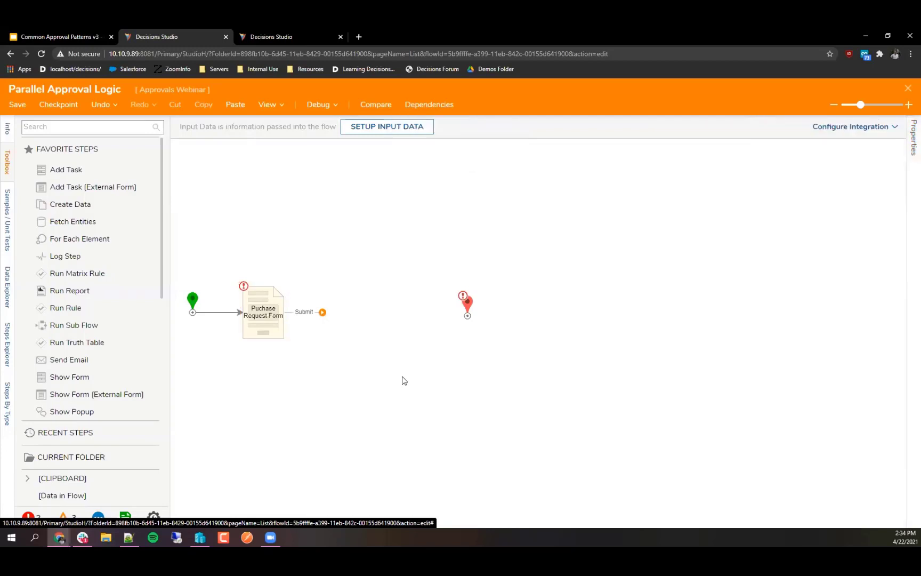
left_click_drag(466, 302, 713, 319)
left_click(118, 130)
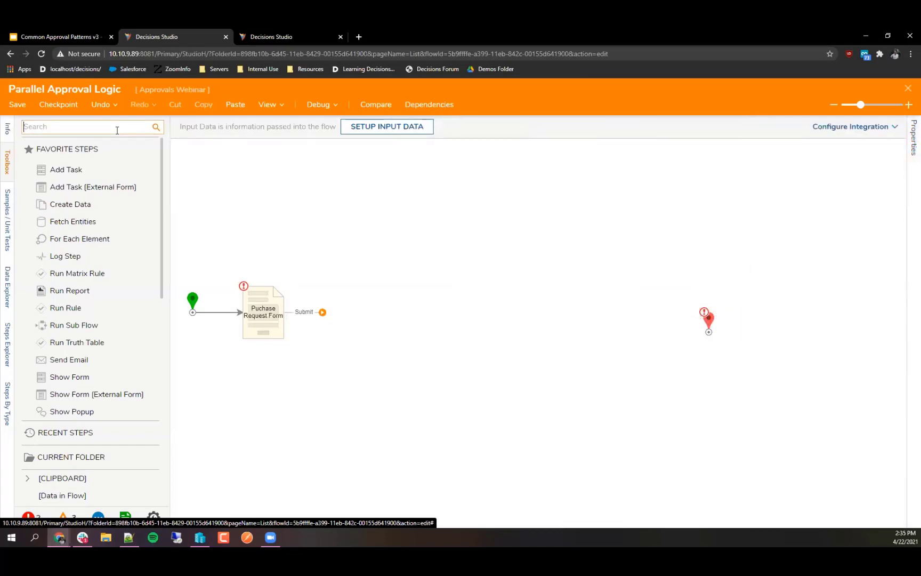
Step: Add a Branch step and a Merge step, attaching the branch to the form's Submit outcome
type("branch")
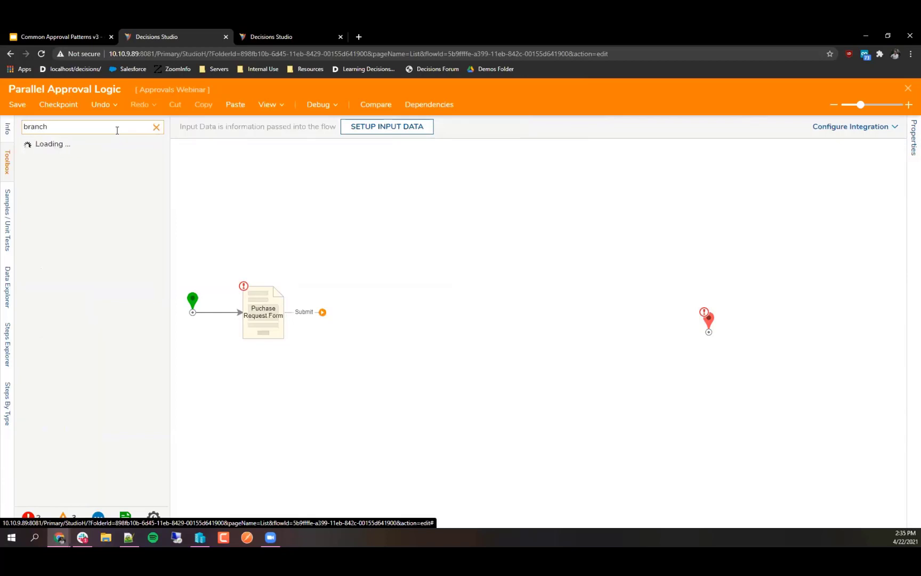
left_click_drag(64, 214, 411, 212)
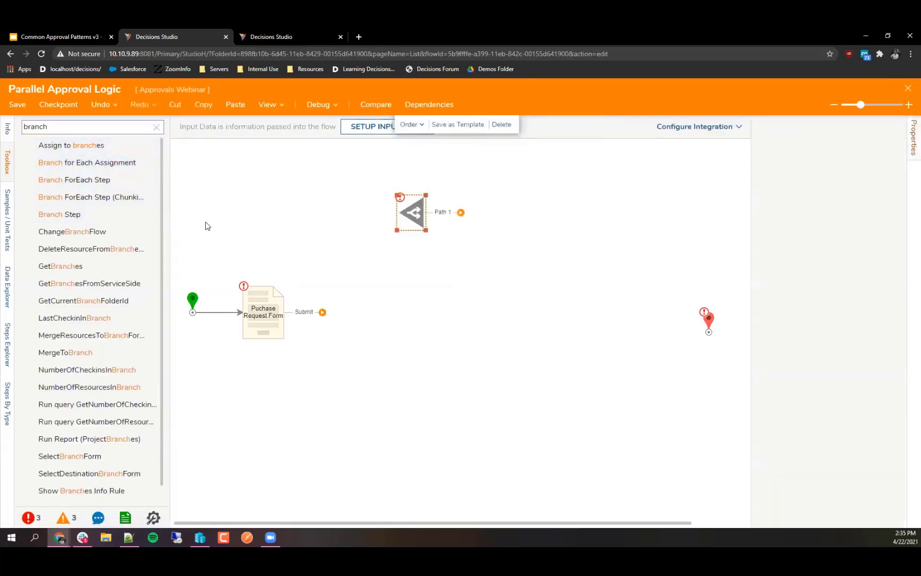
left_click(156, 127)
type("merge")
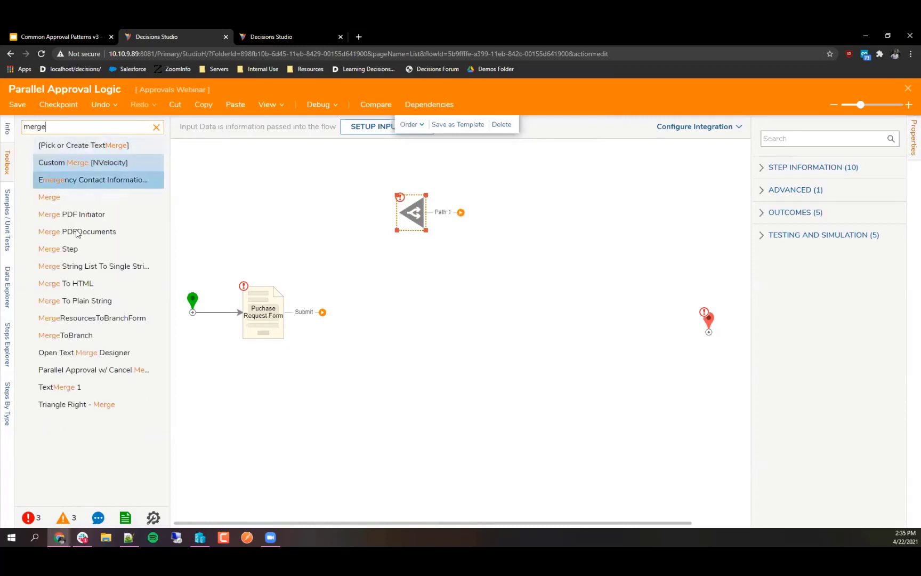
left_click_drag(58, 249, 245, 219)
left_click(156, 127)
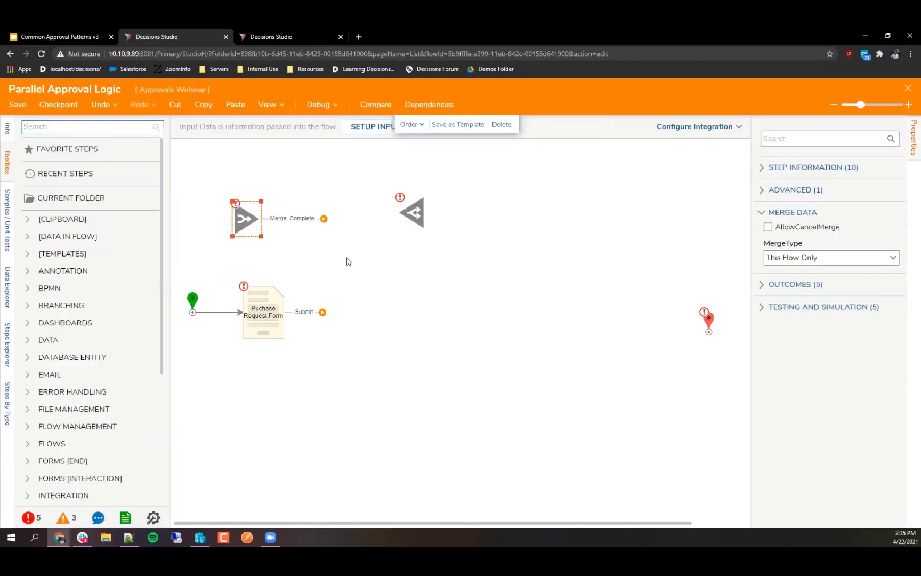
left_click(350, 258)
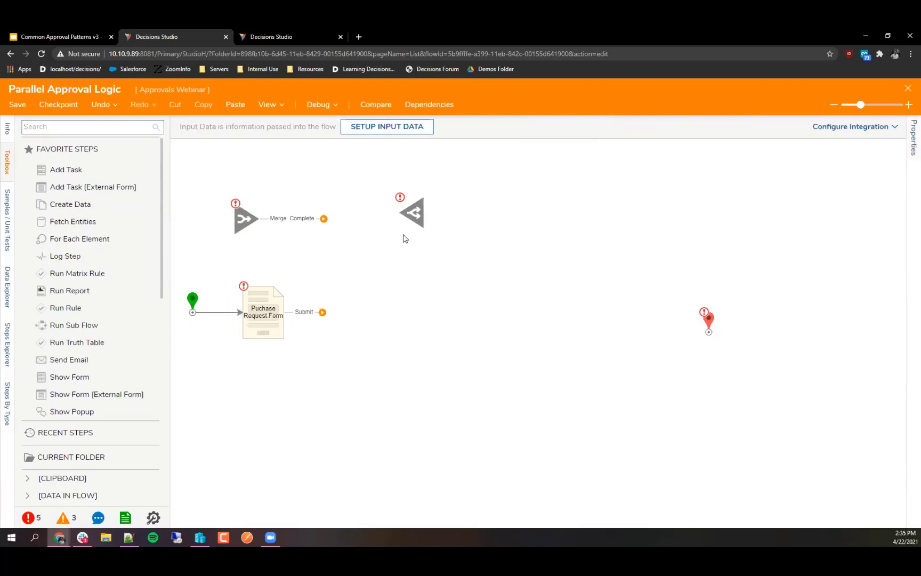
left_click_drag(412, 223, 335, 316)
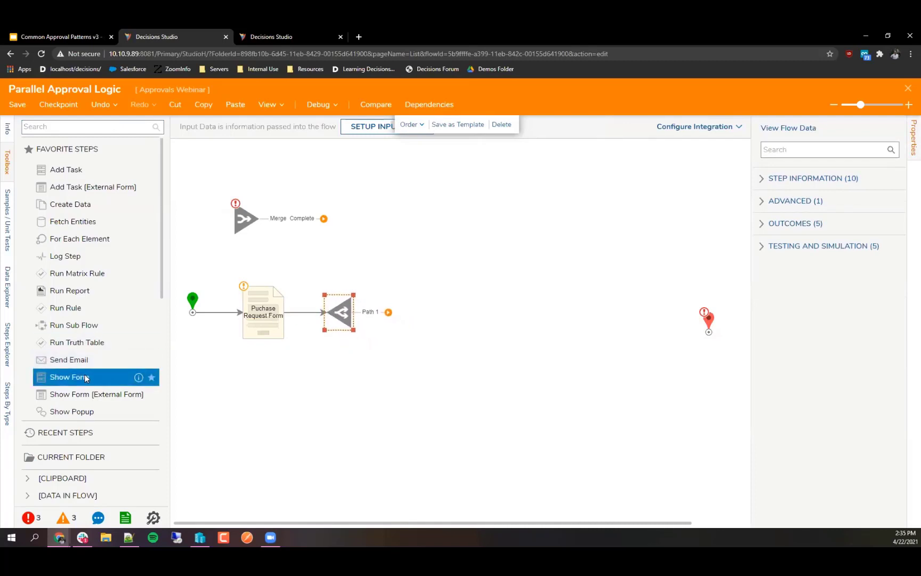
Step: Add a Show Form step that reuses the existing Review Form
left_click_drag(140, 376, 421, 247)
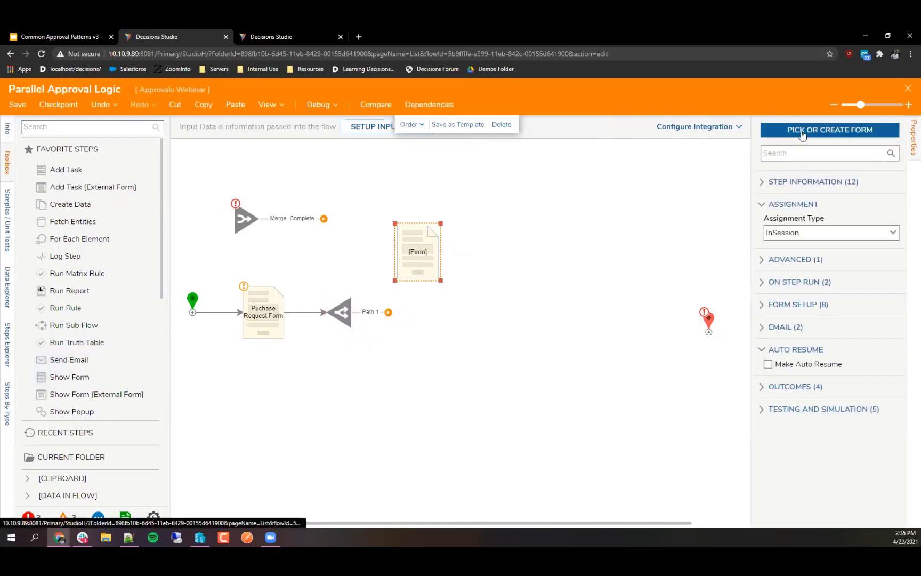
left_click(803, 132)
left_click(560, 313)
left_click(395, 133)
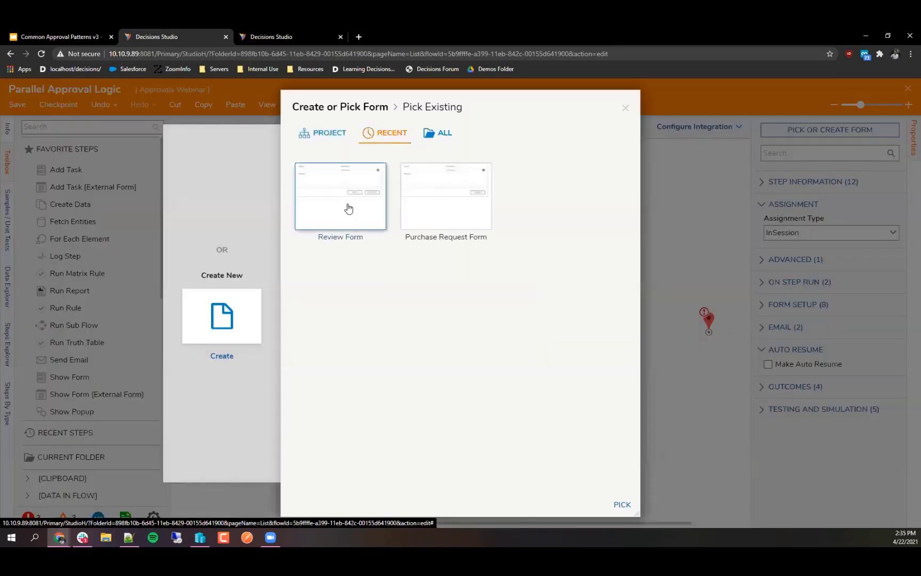
left_click(355, 209)
left_click(622, 504)
left_click(405, 372)
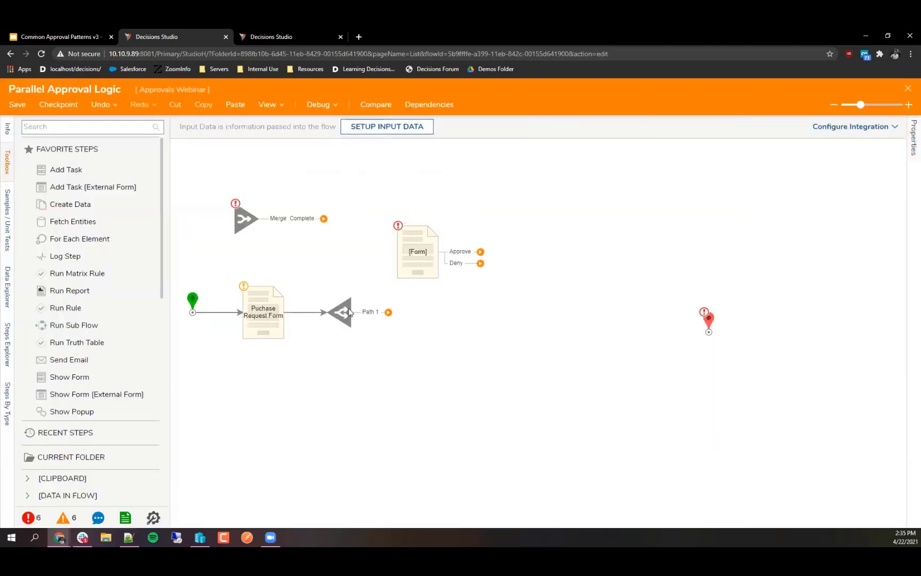
Step: Connect the branch path to the Review Form step and assign it to a specific user
left_click_drag(358, 313, 417, 250)
left_click(414, 262)
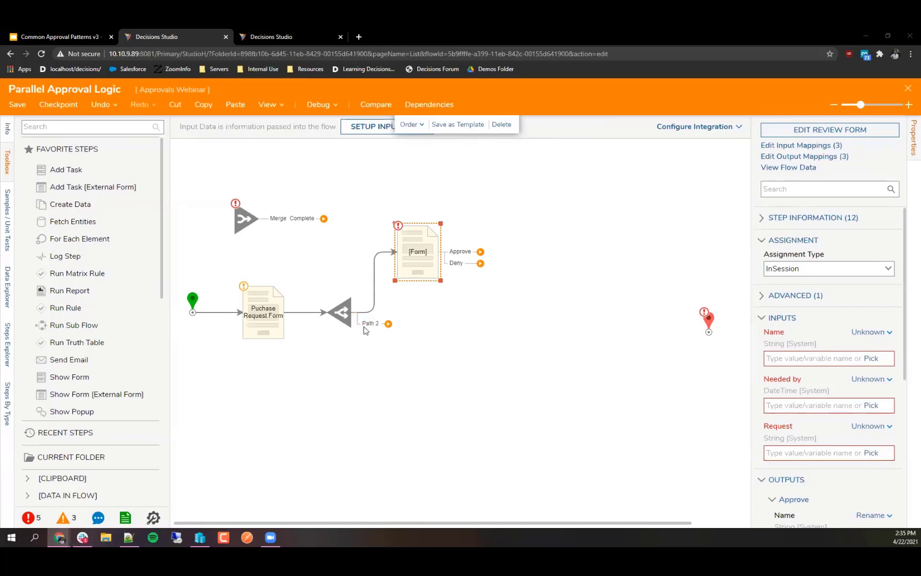
left_click(886, 270)
left_click(821, 302)
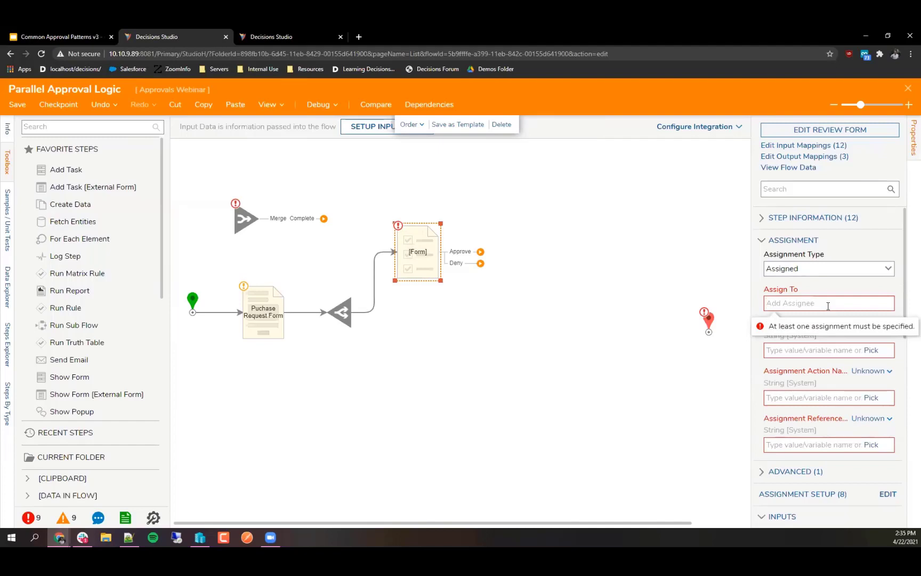
type("kyle.")
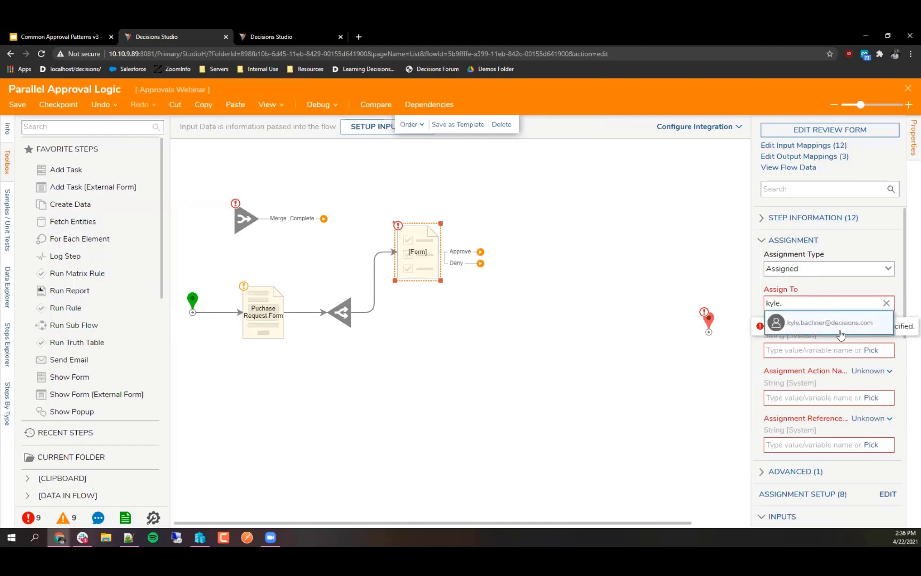
left_click(839, 329)
Step: Set the assignment name to 'Review Needed' and the action to 'Review'
left_click(817, 378)
type("Review Ne")
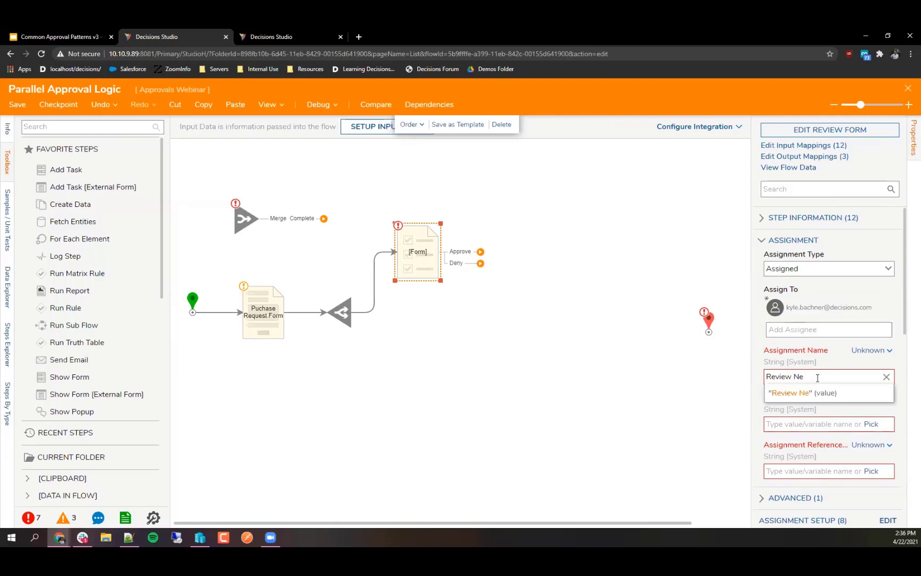
type("ded")
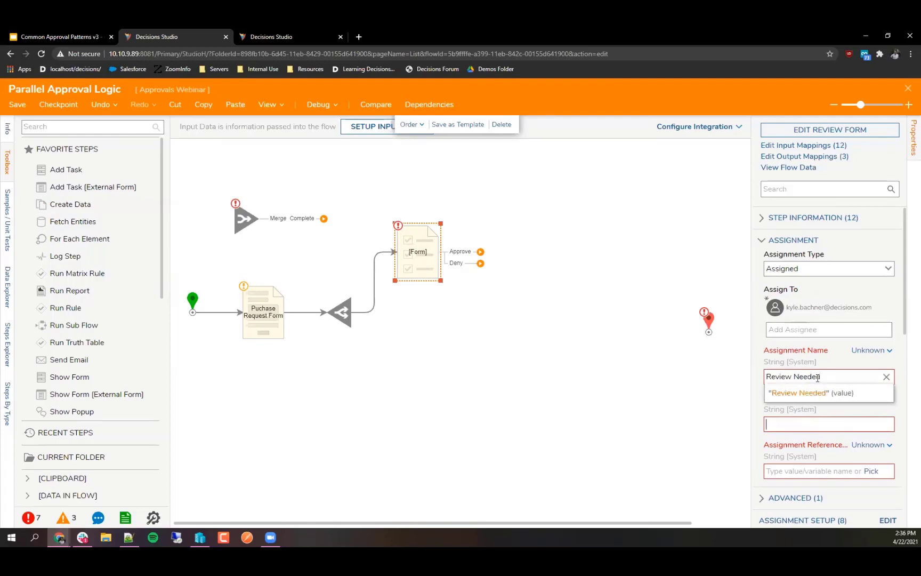
key("Tab")
type("Review")
left_click(826, 378)
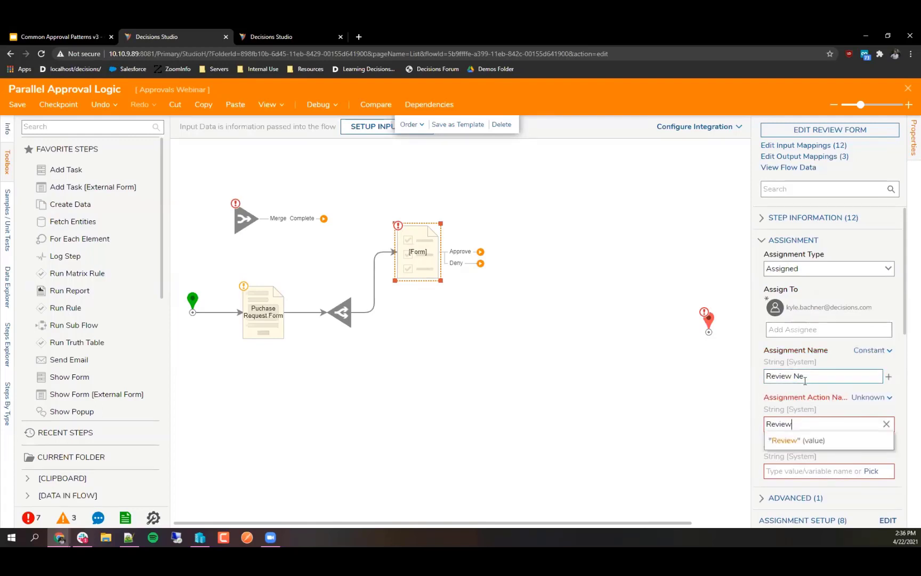
type("eded")
Step: Ignore the assignment reference id and map the Name input to the flow's Name value
left_click(873, 444)
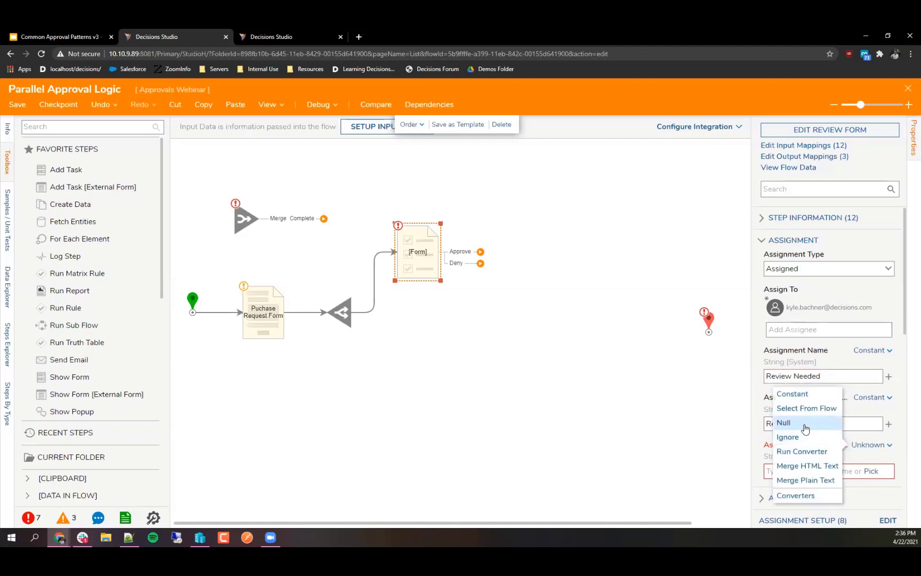
left_click(793, 436)
scroll(778, 435, "down", 1)
scroll(777, 435, "down", 4)
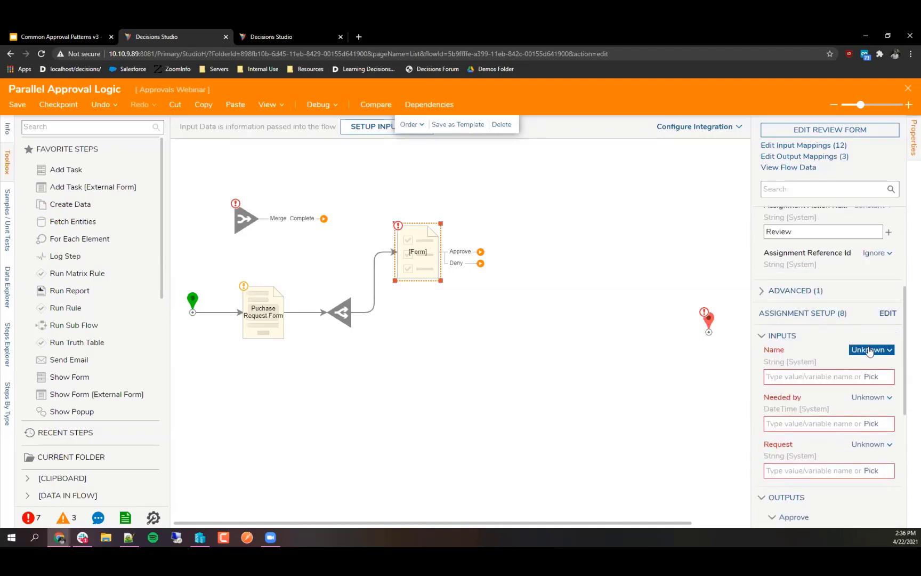
left_click(870, 350)
left_click(811, 317)
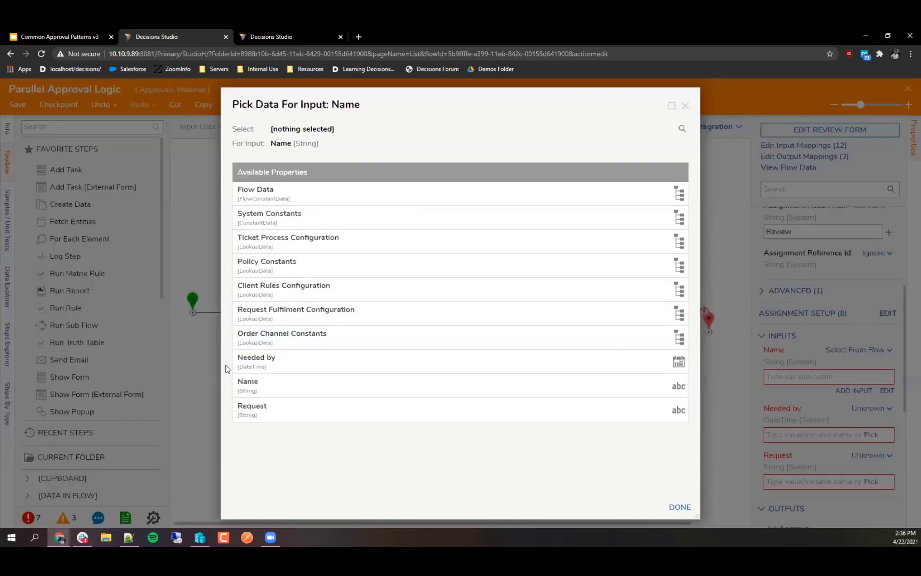
left_click(246, 383)
left_click(684, 507)
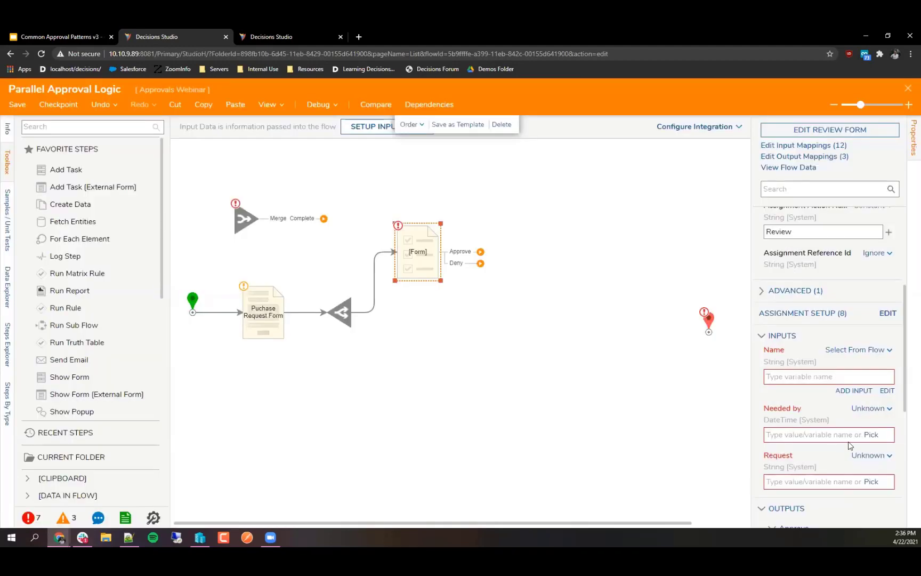
Step: Map the Needed by and Request inputs to their matching flow data values
left_click(869, 408)
left_click(784, 377)
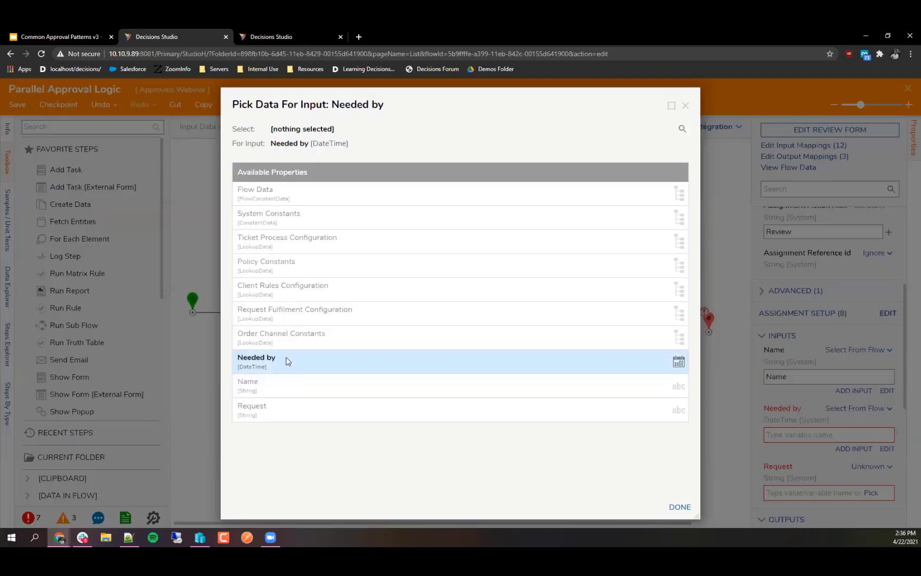
left_click(286, 360)
left_click(684, 513)
left_click(869, 467)
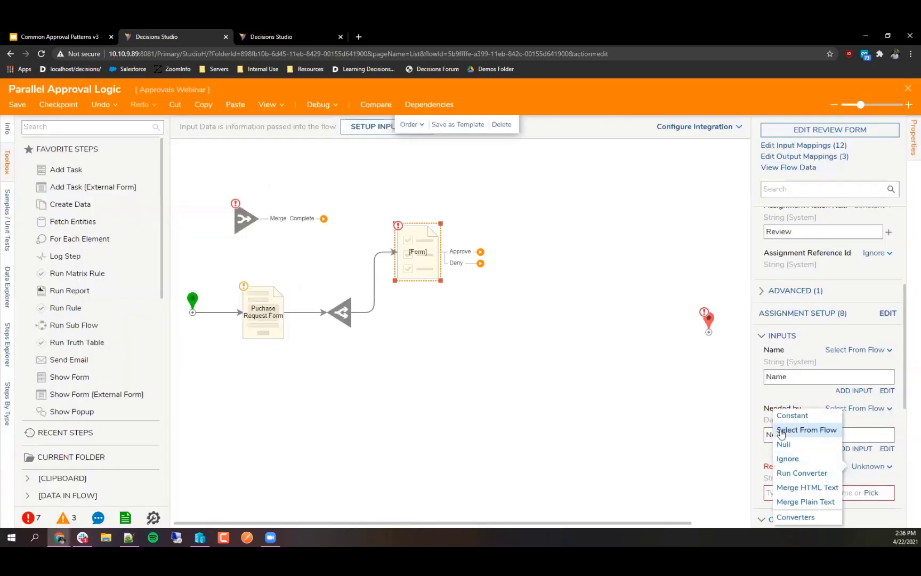
left_click(789, 431)
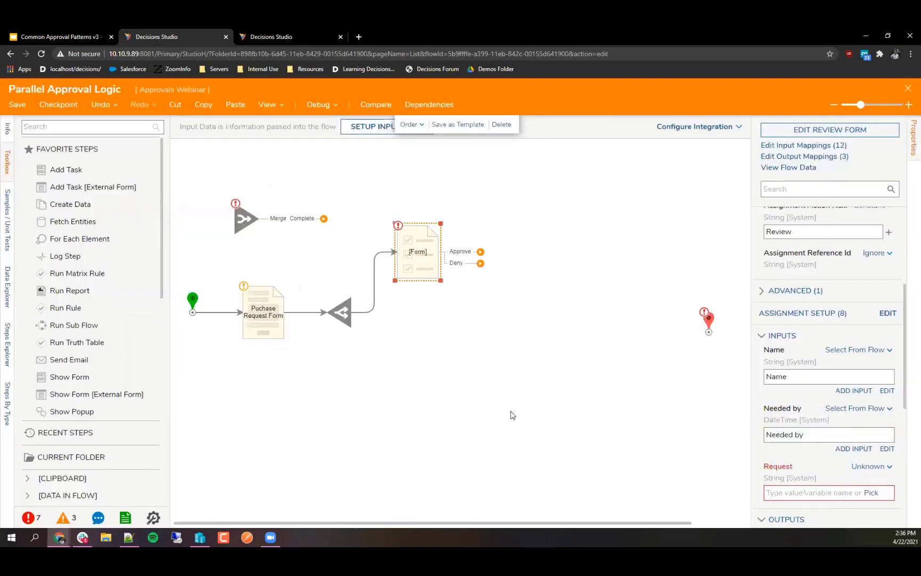
left_click(322, 410)
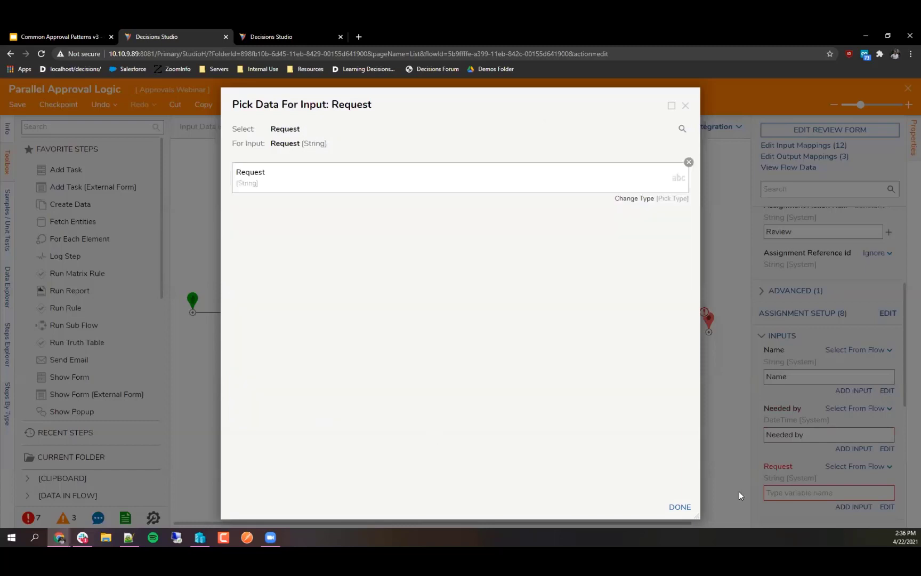
left_click(667, 506)
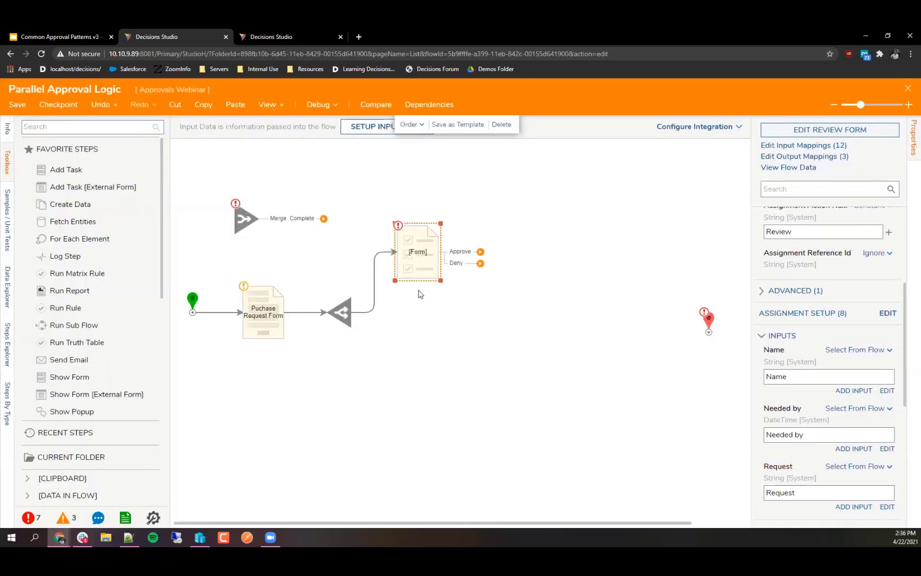
Step: Rename the step to 'Review Form' and paste a copy of it
type("Review Na")
key("BackSpace")
key("BackSpace")
type("Form")
key("Return")
key("ctrl+v")
Step: Place the pasted Review Form below the original and connect branch Path 2 to it
left_click_drag(431, 277, 412, 363)
mouse_move(344, 318)
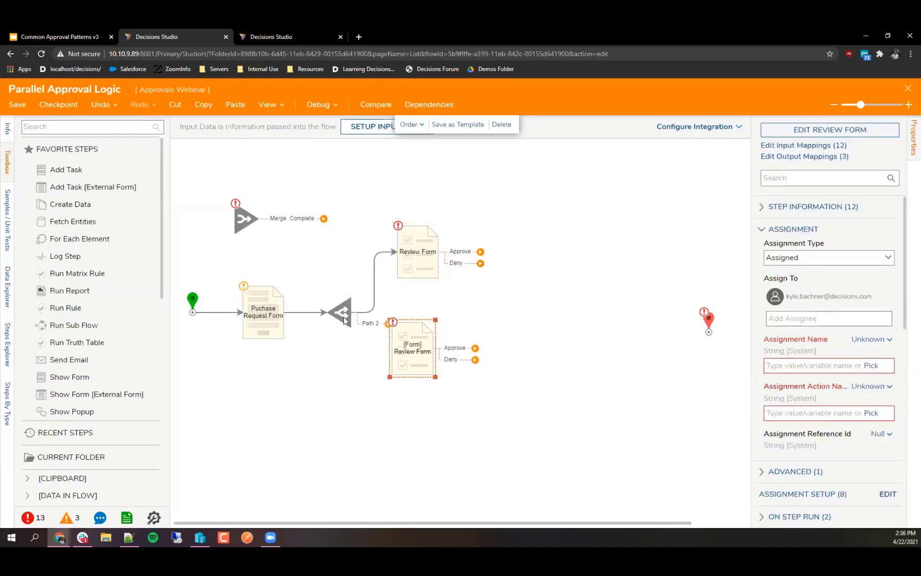
left_click_drag(368, 323, 416, 381)
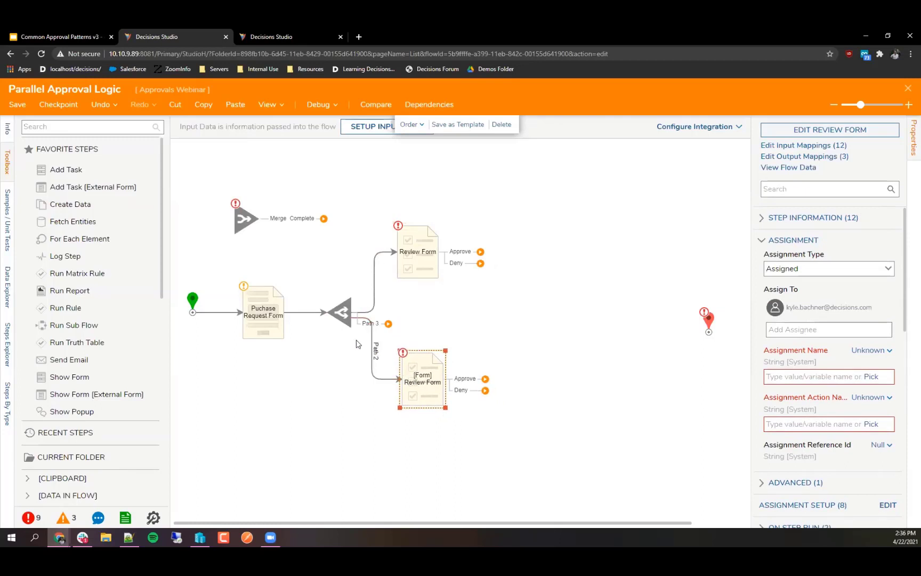
left_click_drag(368, 323, 345, 314)
mouse_move(385, 324)
left_mouse_down()
mouse_move(404, 306)
mouse_move(377, 324)
left_mouse_up()
left_click(574, 137)
left_click_drag(438, 262, 438, 240)
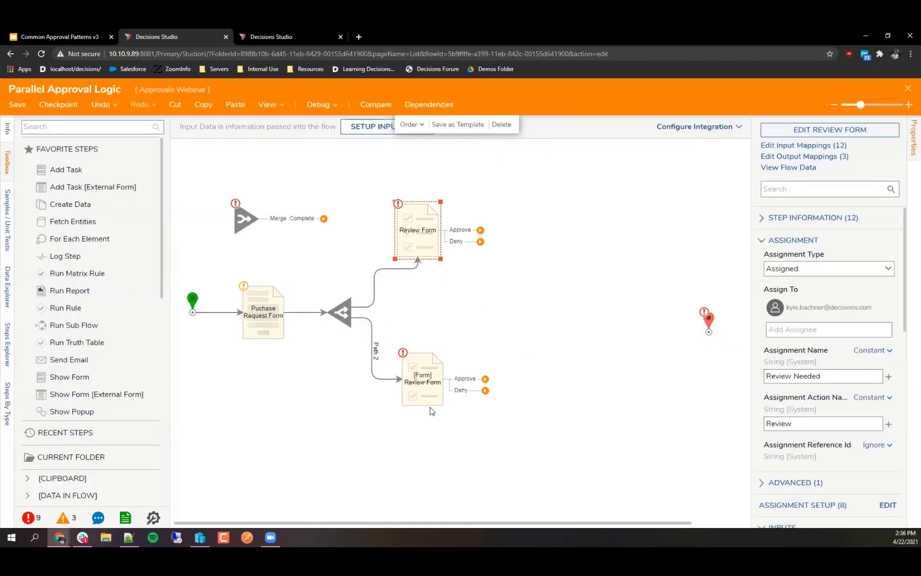
left_click_drag(429, 388, 425, 400)
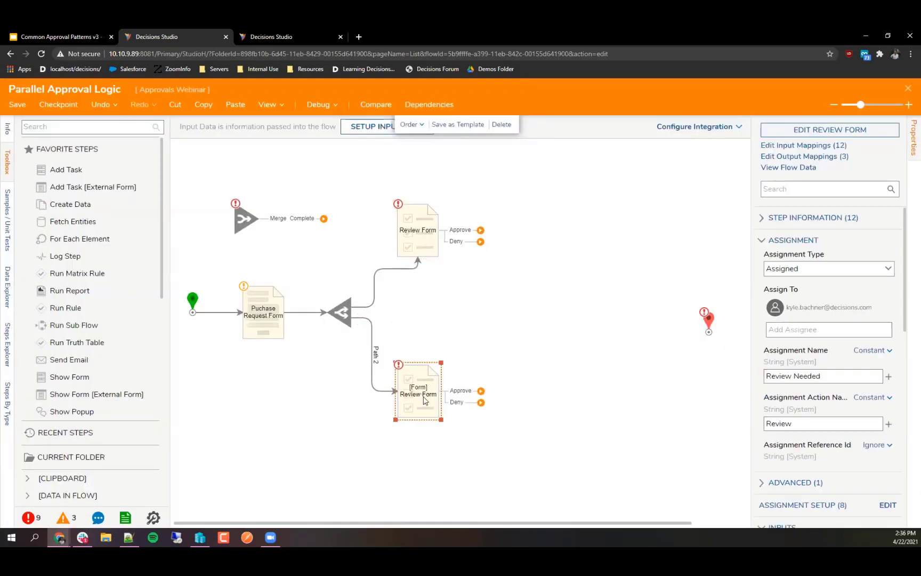
left_click(419, 270)
left_click(421, 284)
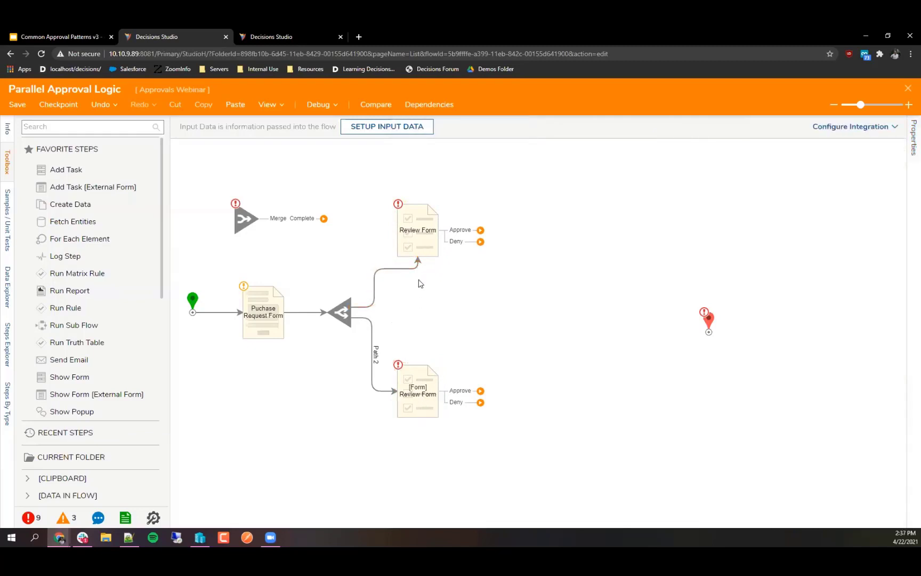
left_click(425, 398)
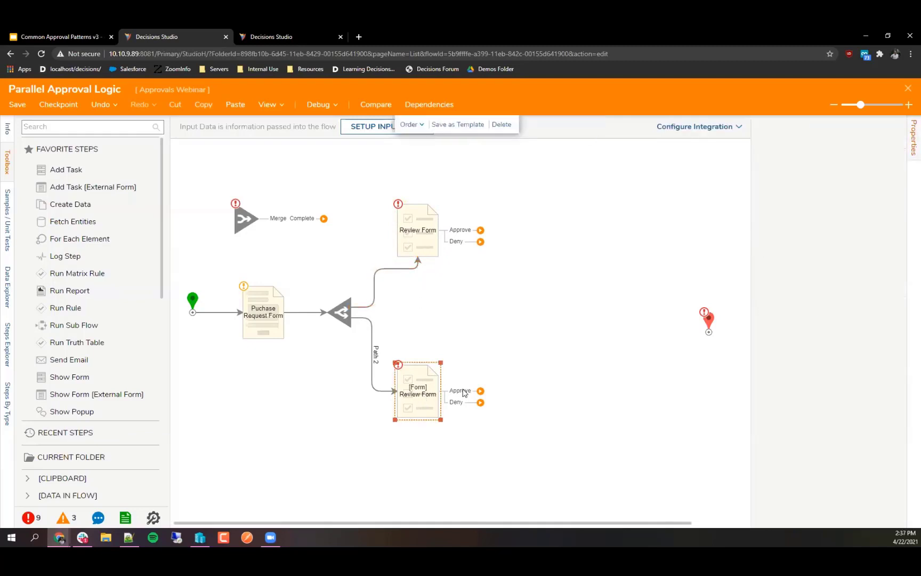
Step: Assign the copy to admin, with constant name 'Review Needed' and action 'Review'
left_click(887, 302)
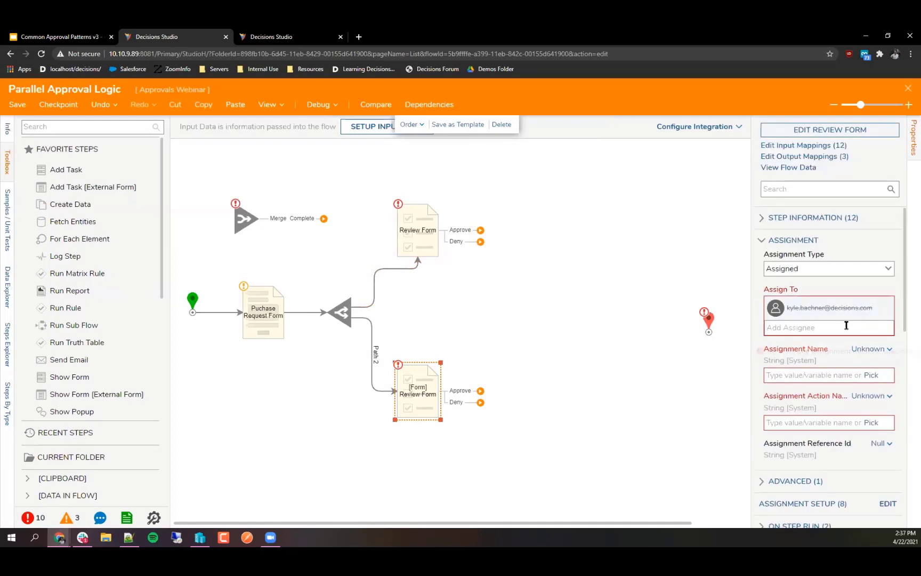
type("admin")
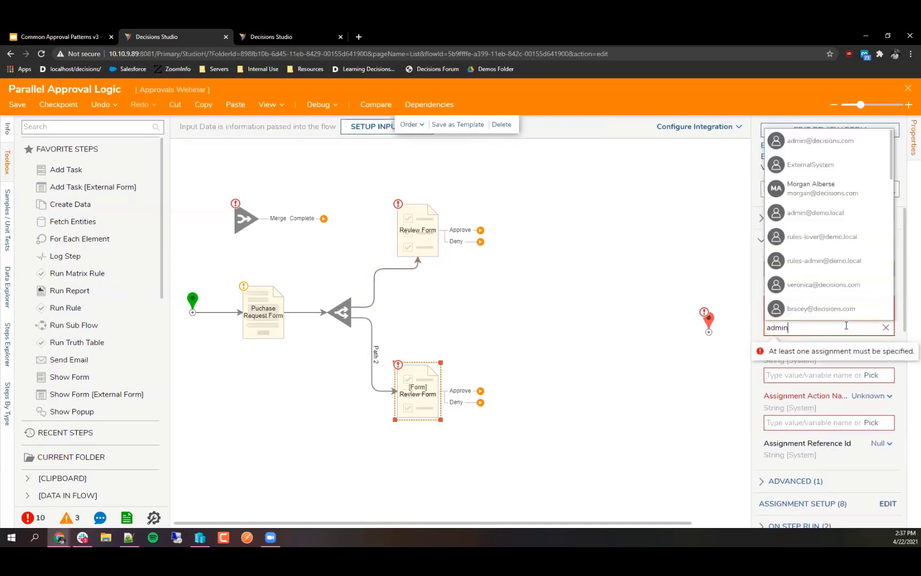
left_click(853, 348)
left_click(811, 401)
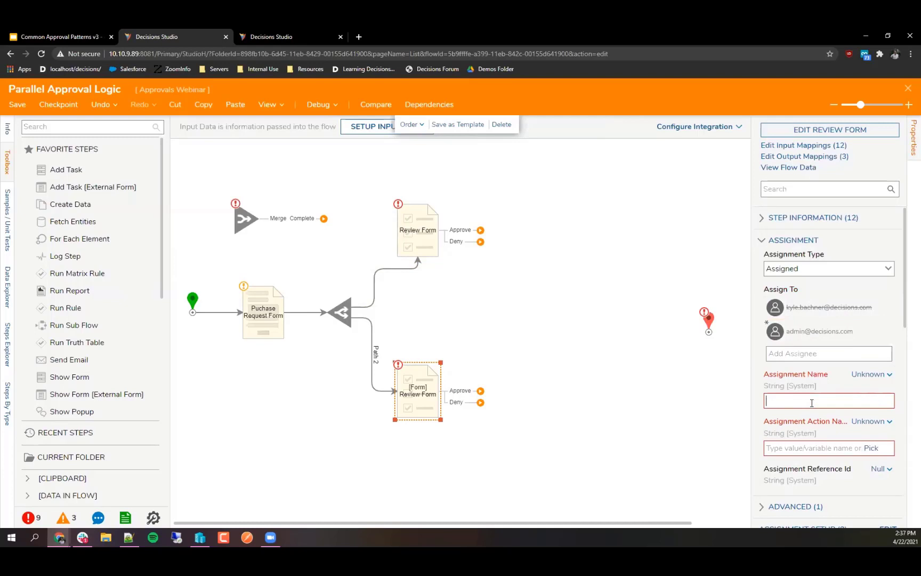
type("Review Needed")
type("Review")
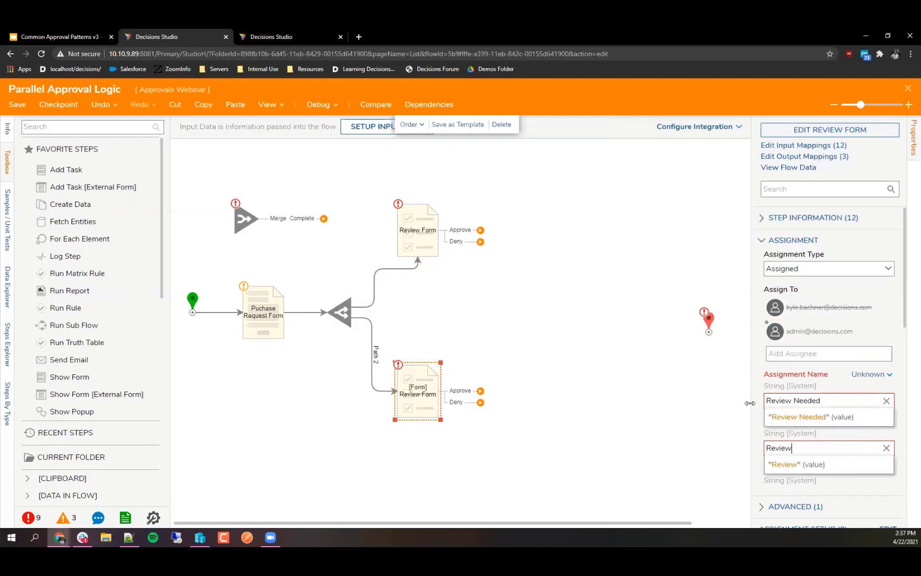
left_click(761, 381)
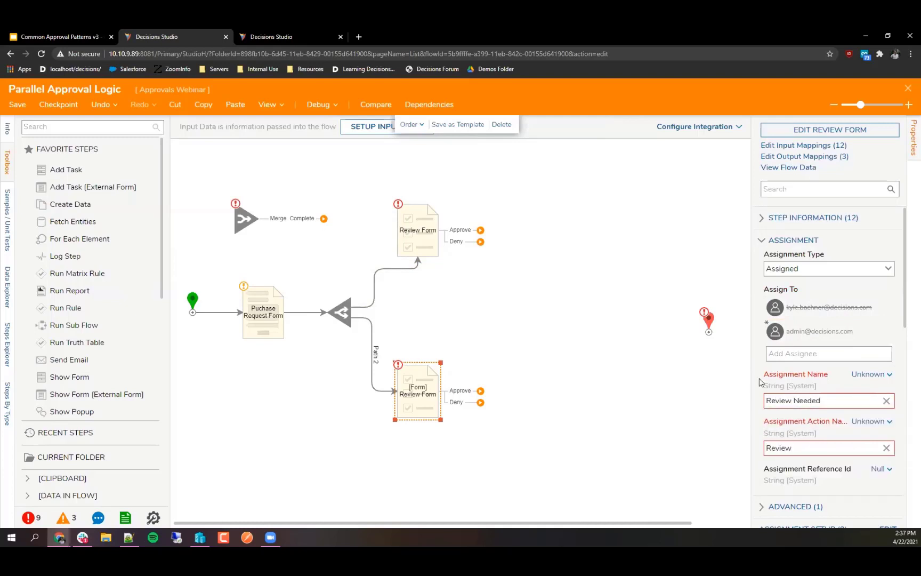
left_click(864, 375)
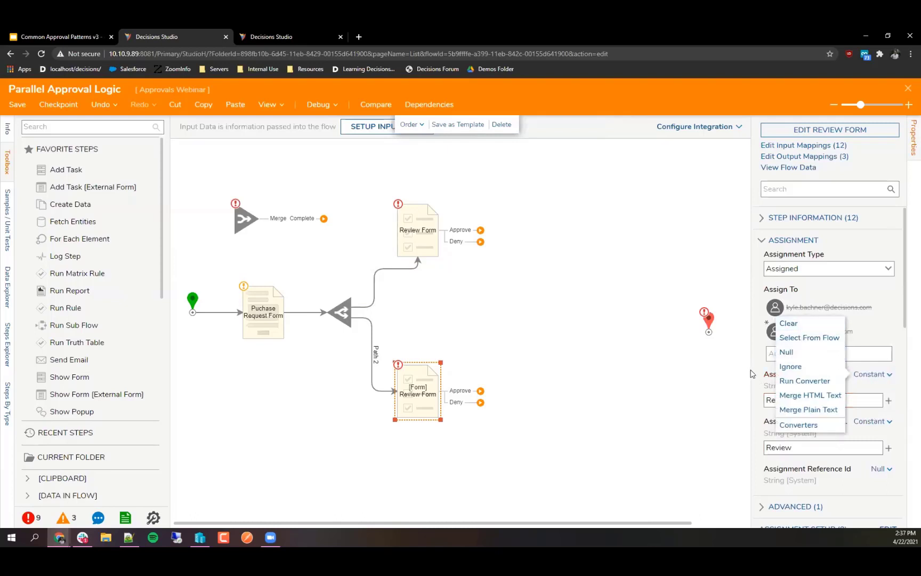
left_click(698, 376)
left_click(421, 232)
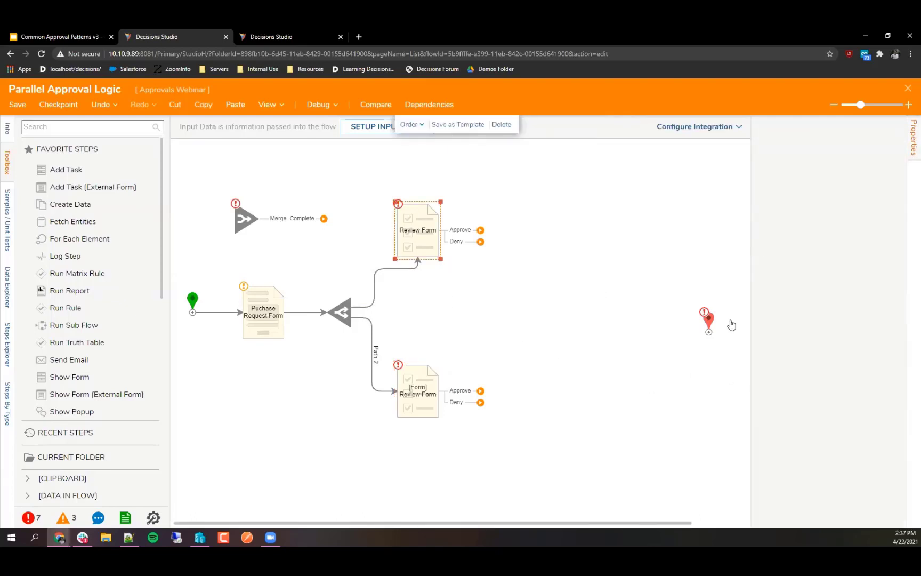
Step: Move Merge beside End and connect both Review Forms' Approve outcomes to Merge
left_click(605, 293)
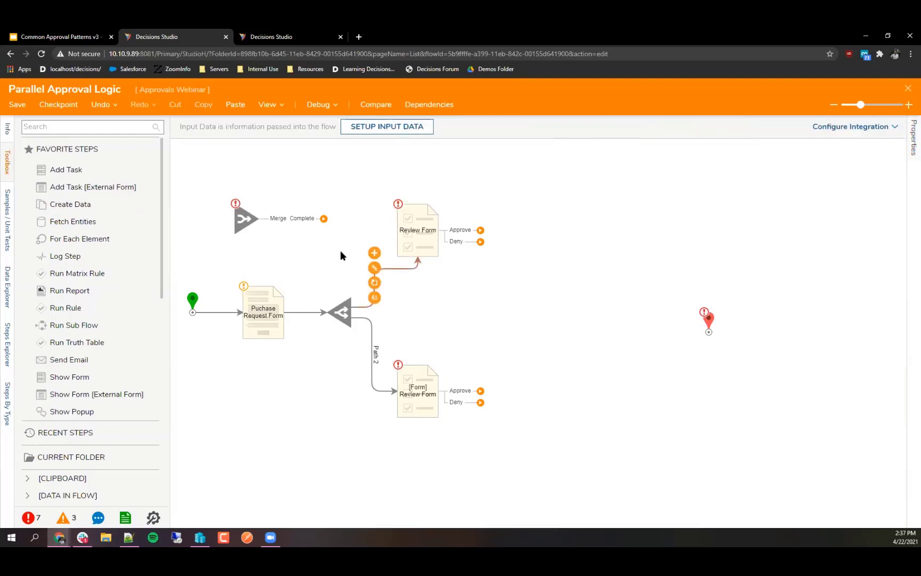
left_click_drag(248, 224, 580, 335)
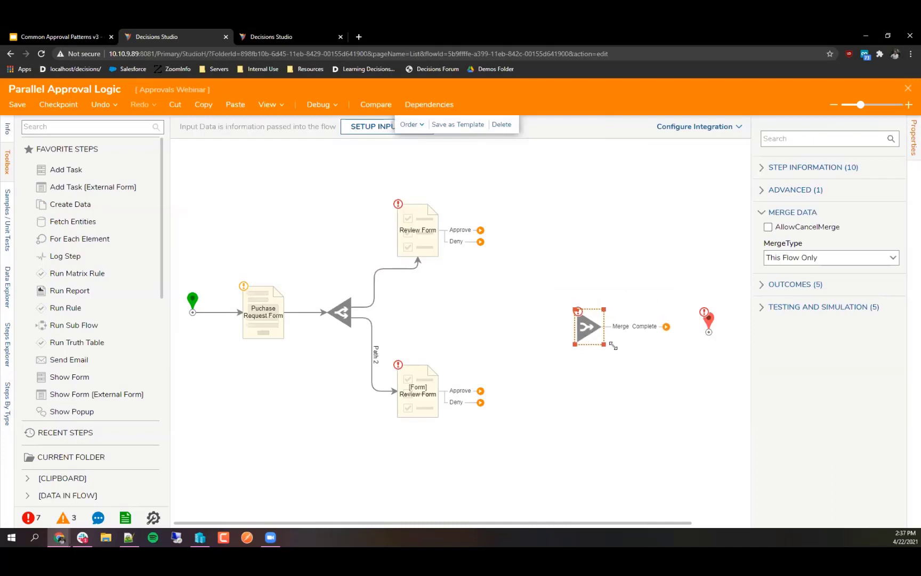
left_click_drag(707, 327, 730, 328)
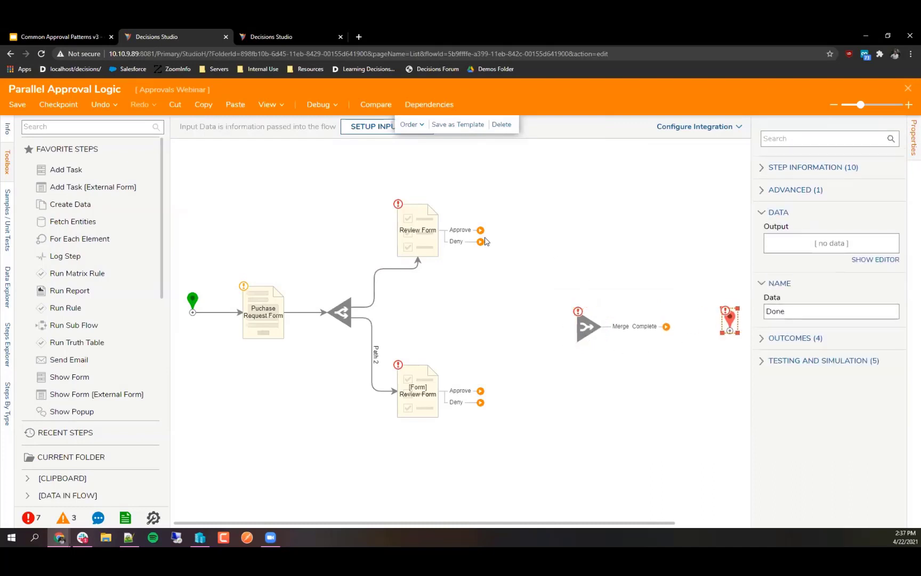
left_click_drag(481, 230, 576, 326)
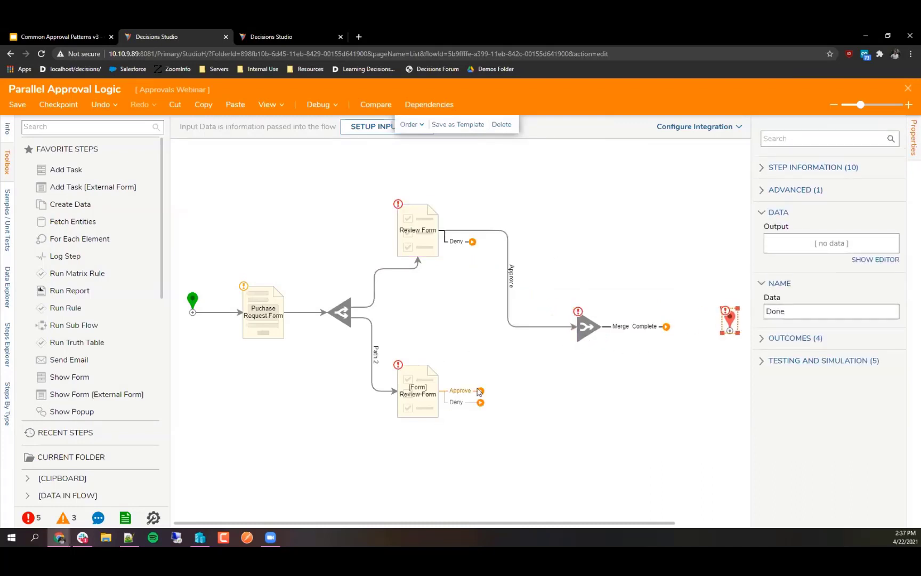
left_click_drag(463, 391, 579, 329)
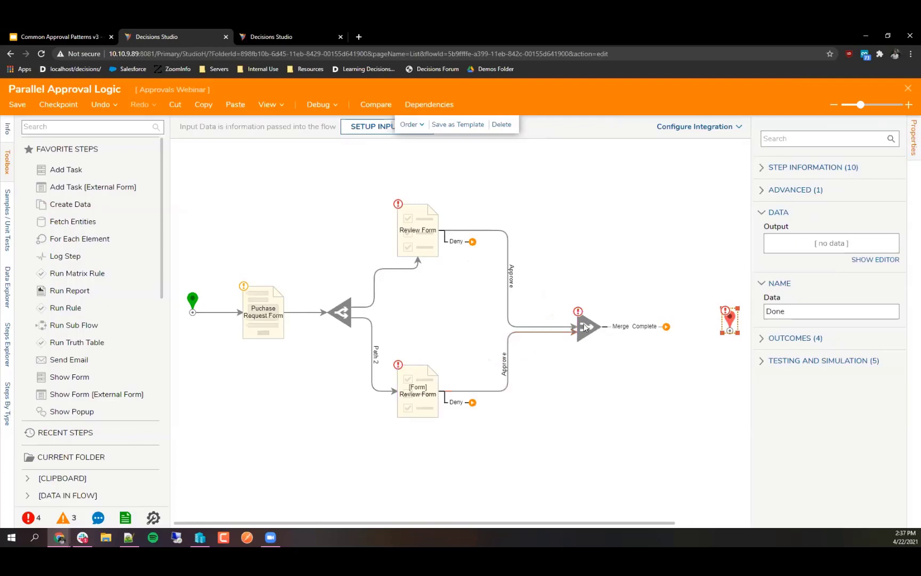
Step: Connect the Merge step's Complete outcome to End
left_click(585, 328)
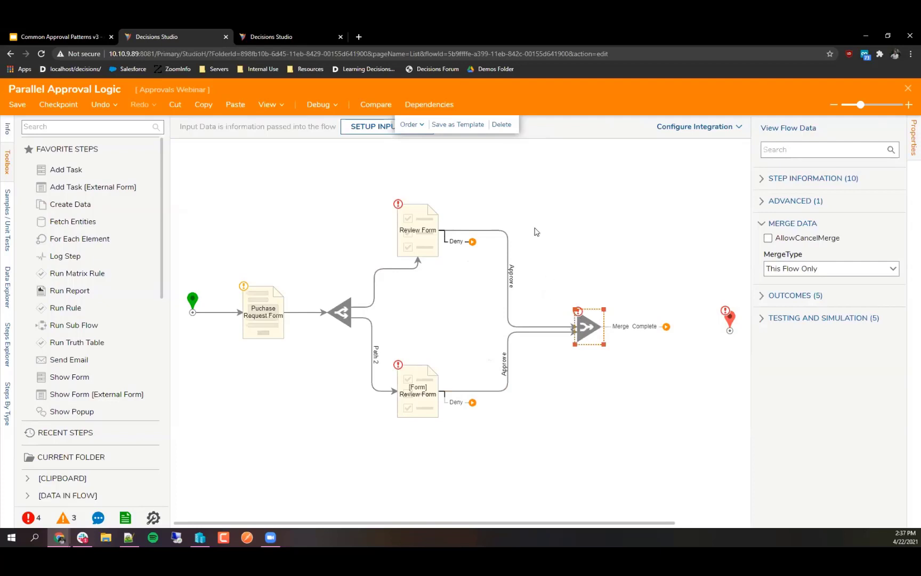
mouse_move(511, 261)
mouse_move(512, 359)
left_click_drag(613, 329, 727, 324)
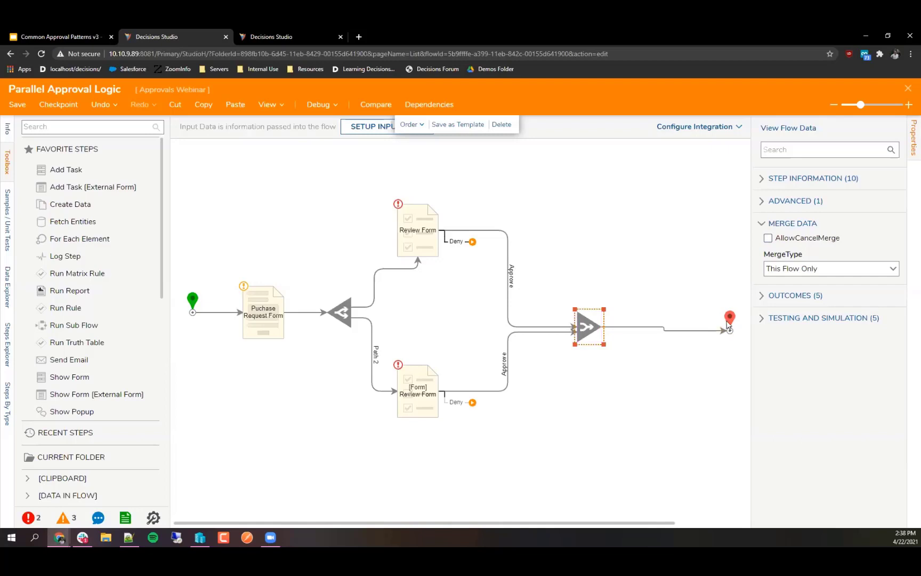
left_click(718, 320)
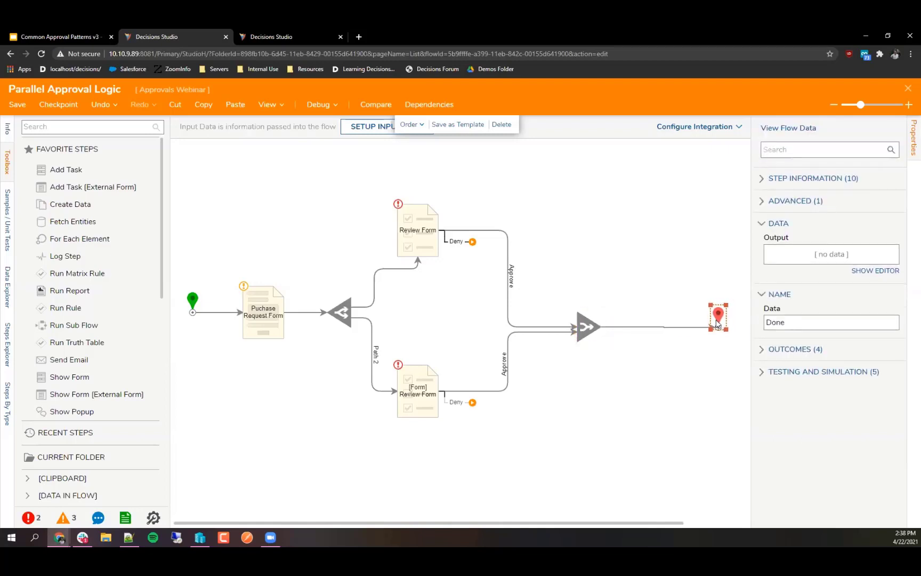
Step: Tick AllowCancelMerge on the Merge step and set its Cancel Reason input to Ignore
left_click(601, 332)
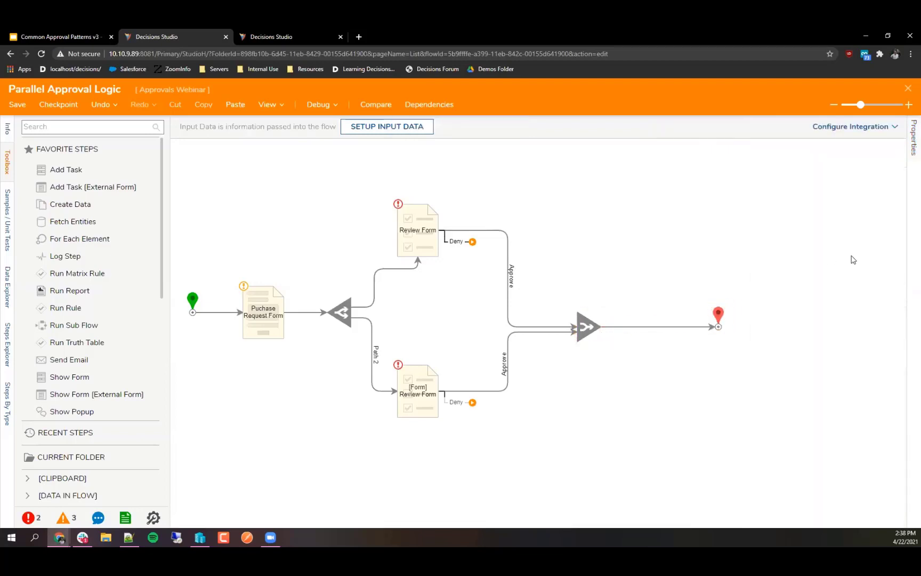
left_click(589, 326)
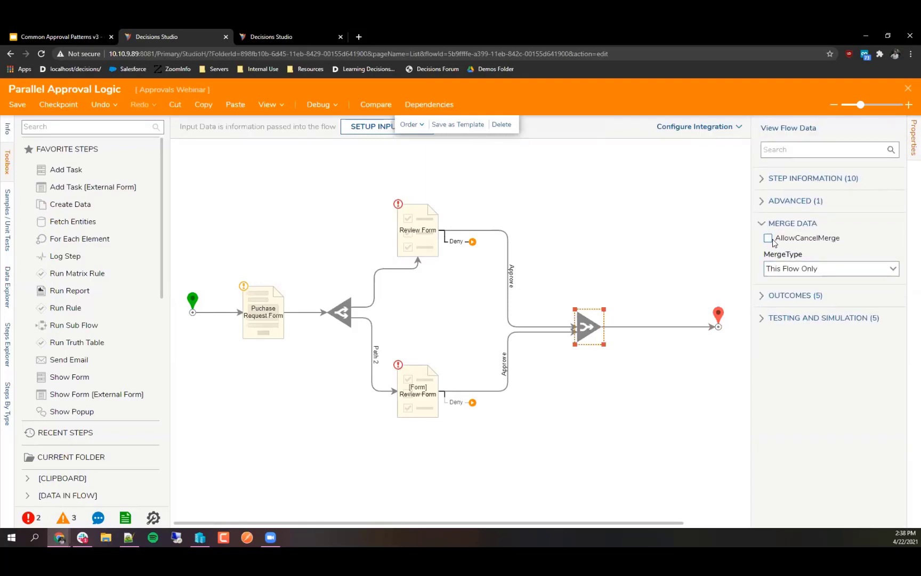
left_click(770, 239)
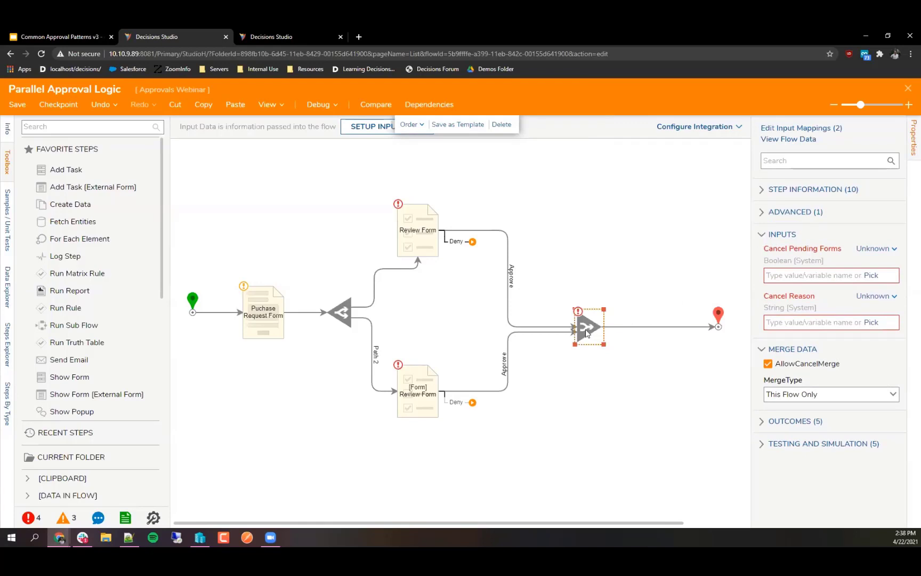
left_click(868, 297)
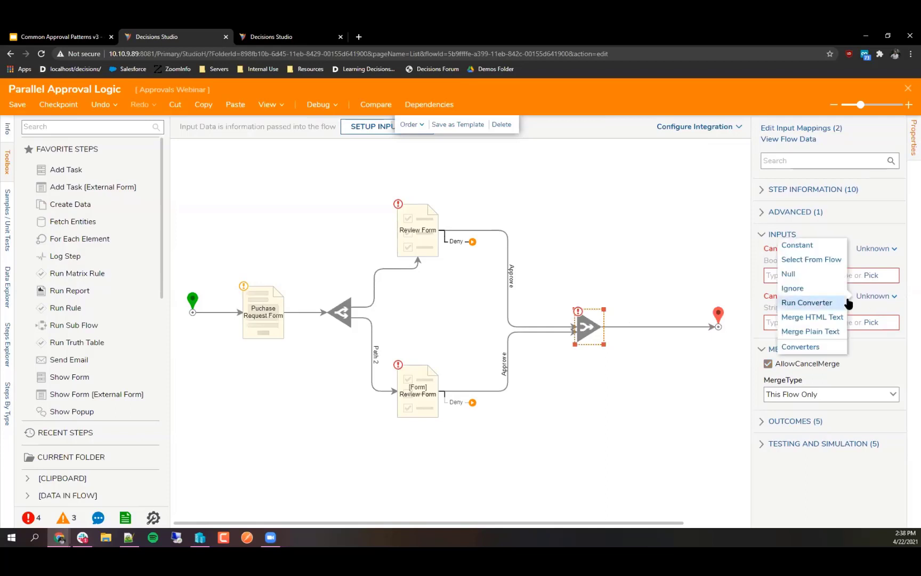
left_click(792, 288)
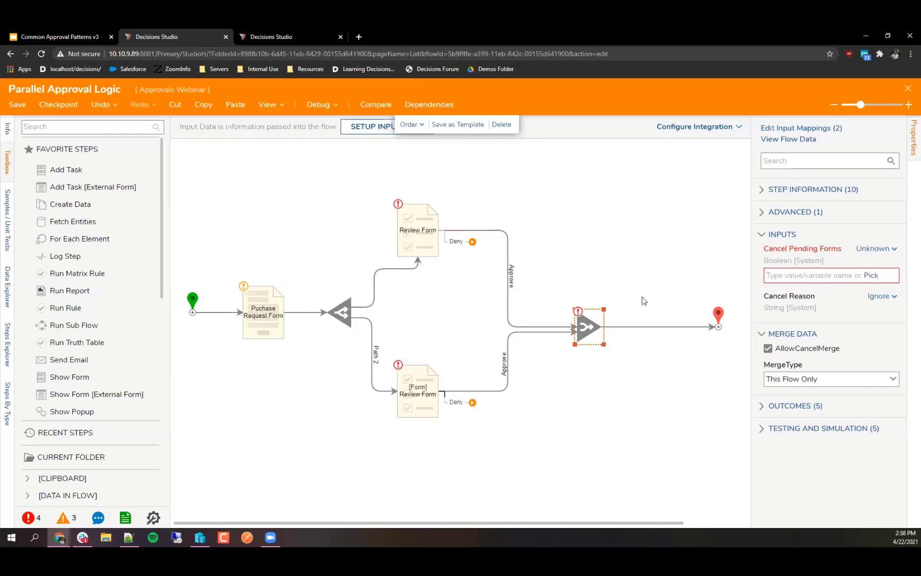
left_click(469, 310)
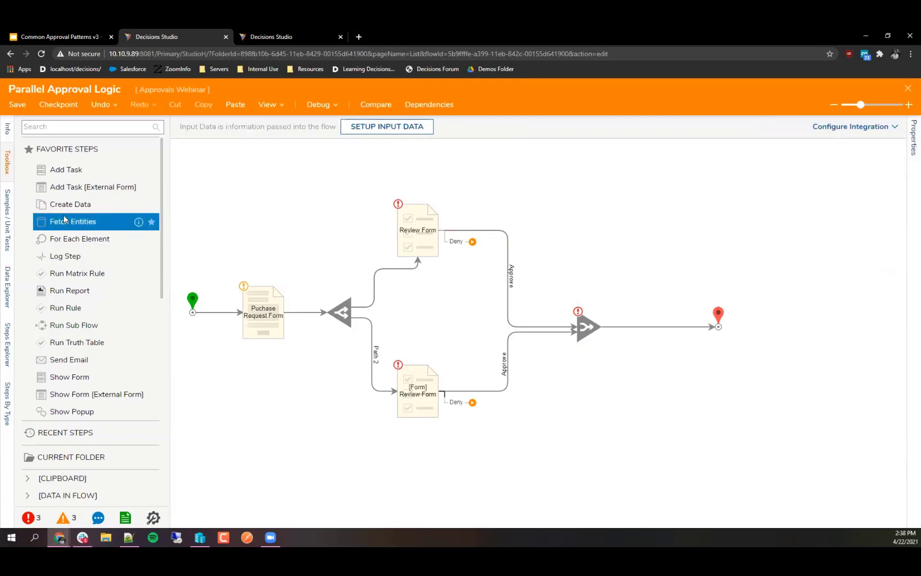
Step: Add a Create Data step and connect both Review Forms' Deny outcomes to it
left_click_drag(71, 205, 457, 326)
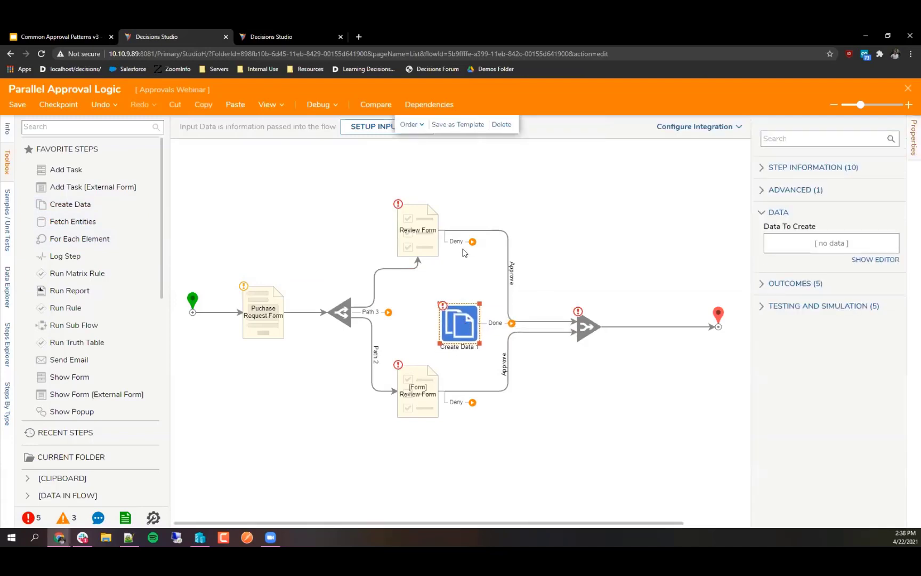
left_click_drag(473, 241, 451, 333)
left_click_drag(473, 402, 471, 312)
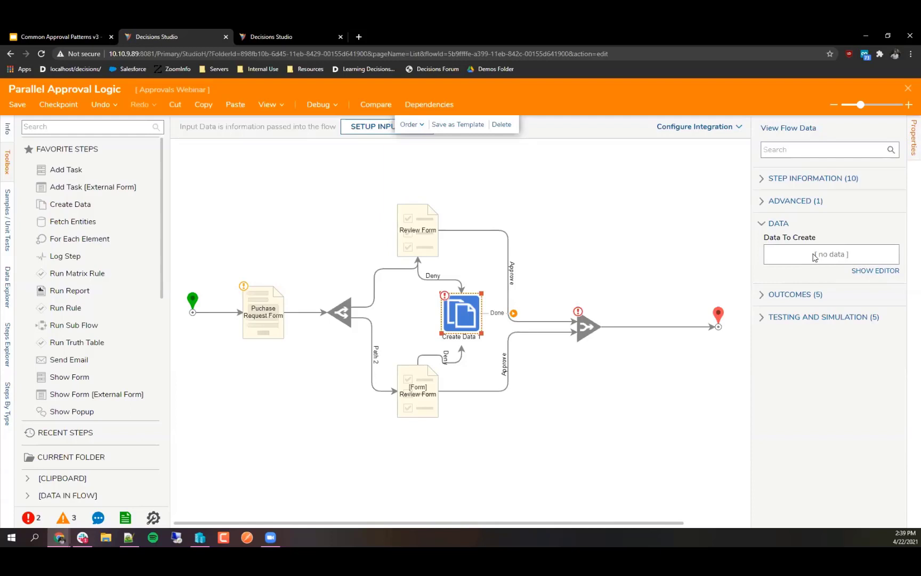
Step: Define a Boolean 'Cancel Merge' set to true, and connect Done to Merge
left_click(889, 273)
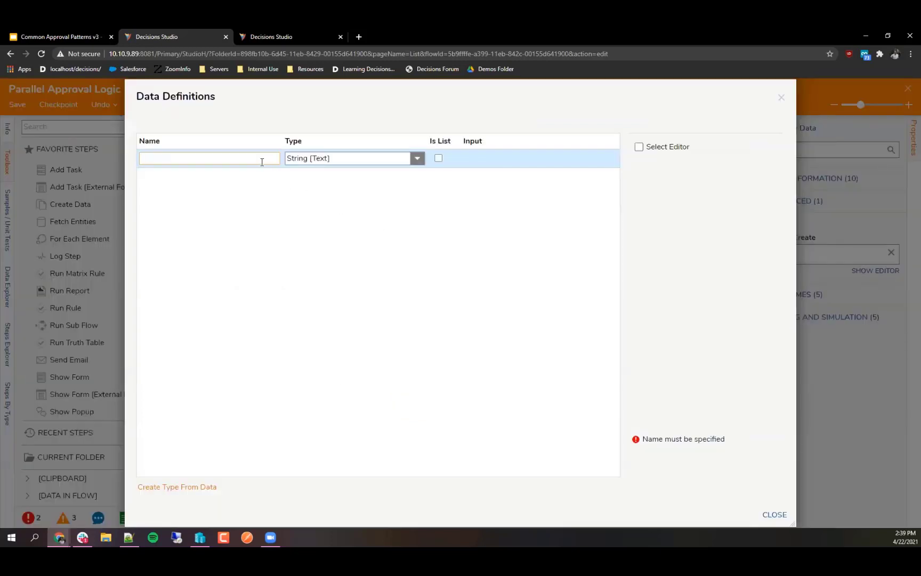
type("Cancel Merge")
left_click(417, 158)
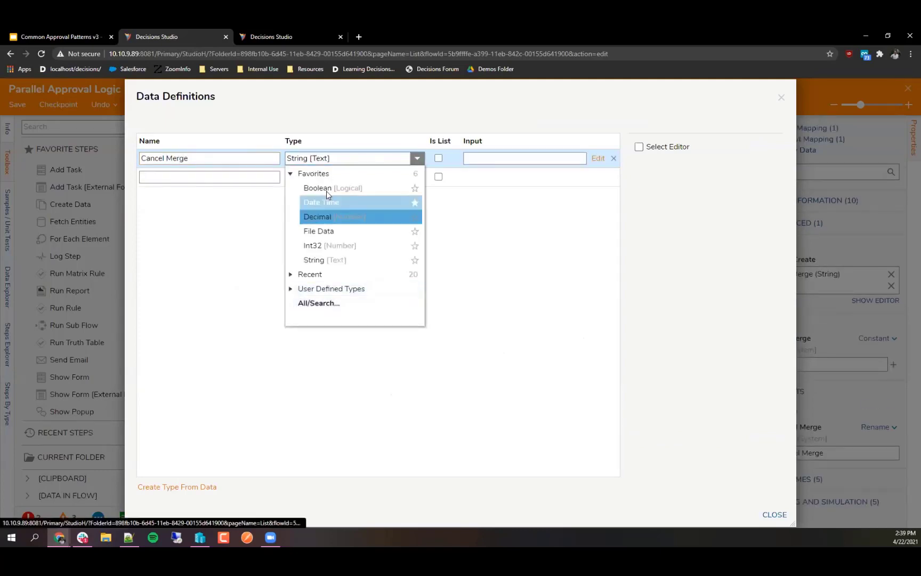
left_click(327, 190)
left_click(762, 516)
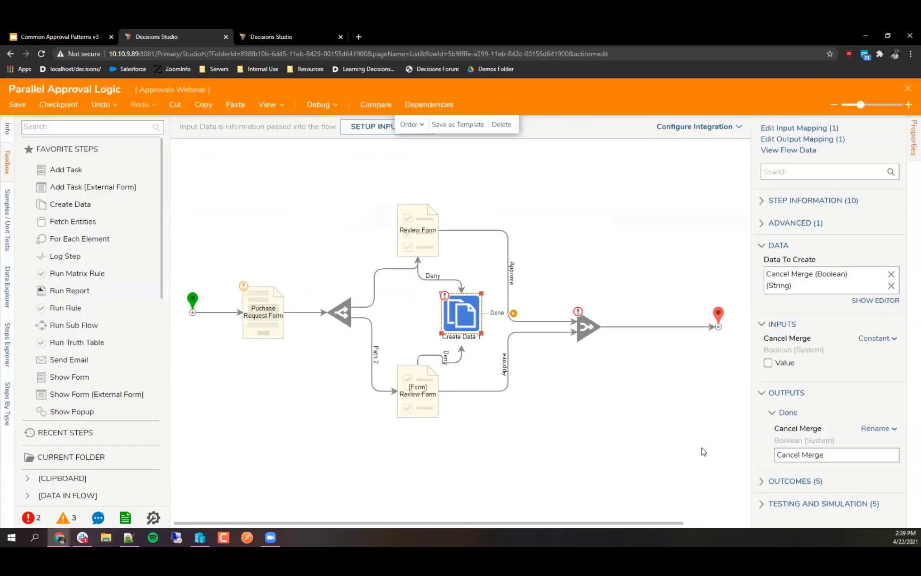
left_click(768, 356)
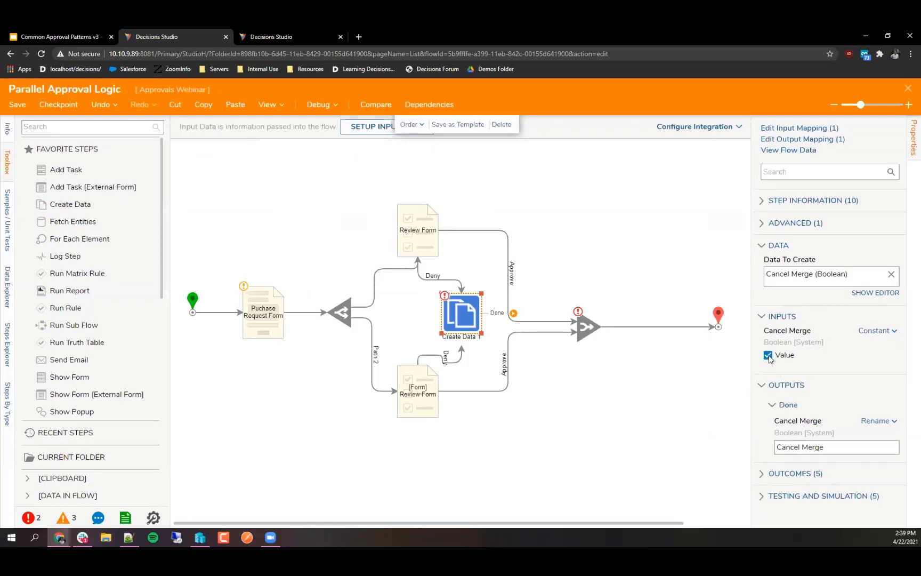
mouse_move(504, 328)
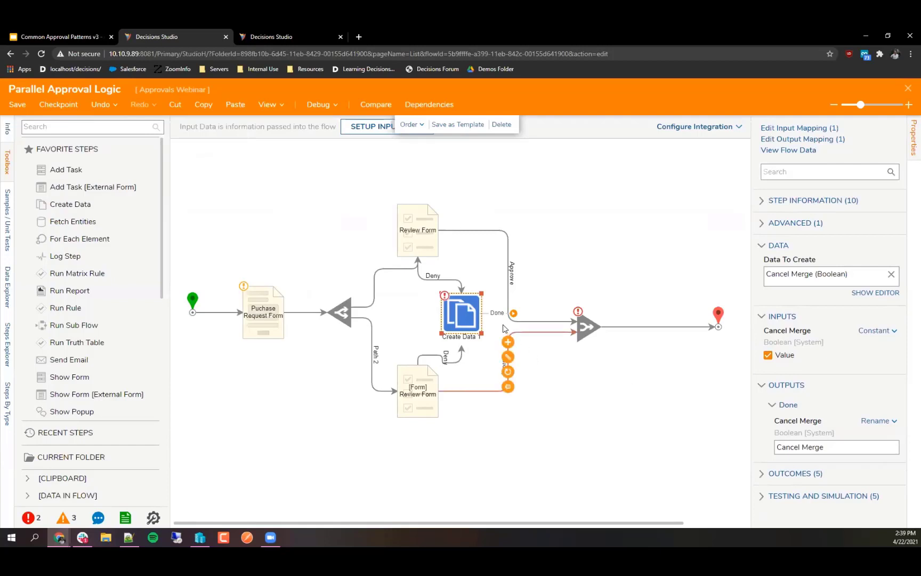
left_click_drag(513, 313, 576, 328)
left_click(589, 335)
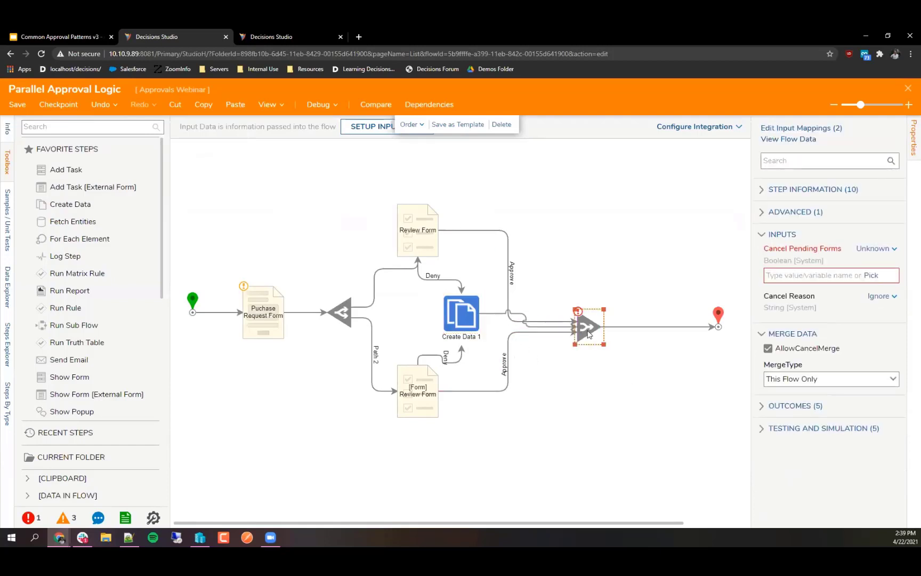
Step: Map the Merge step's Cancel Pending Forms input to the Cancel Merge flow value
left_click(877, 249)
left_click(800, 224)
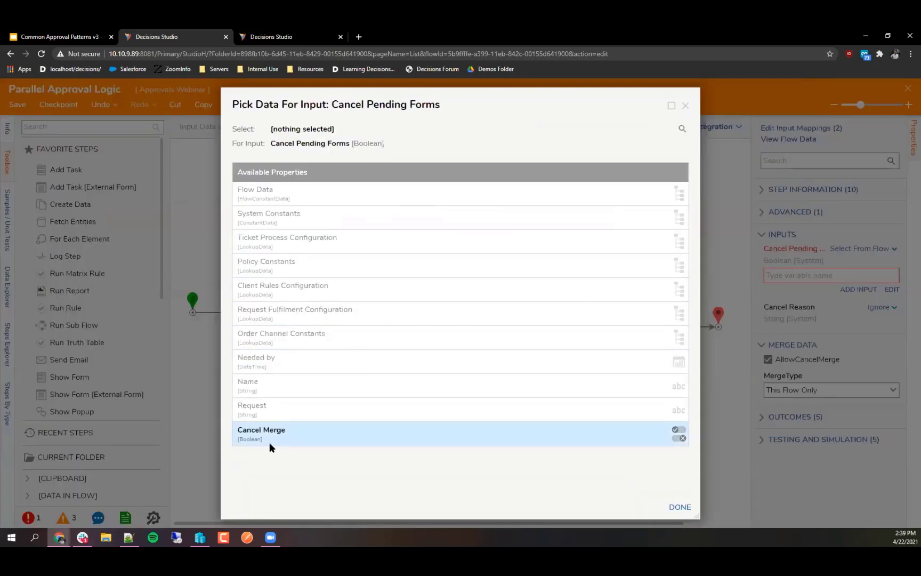
left_click(273, 442)
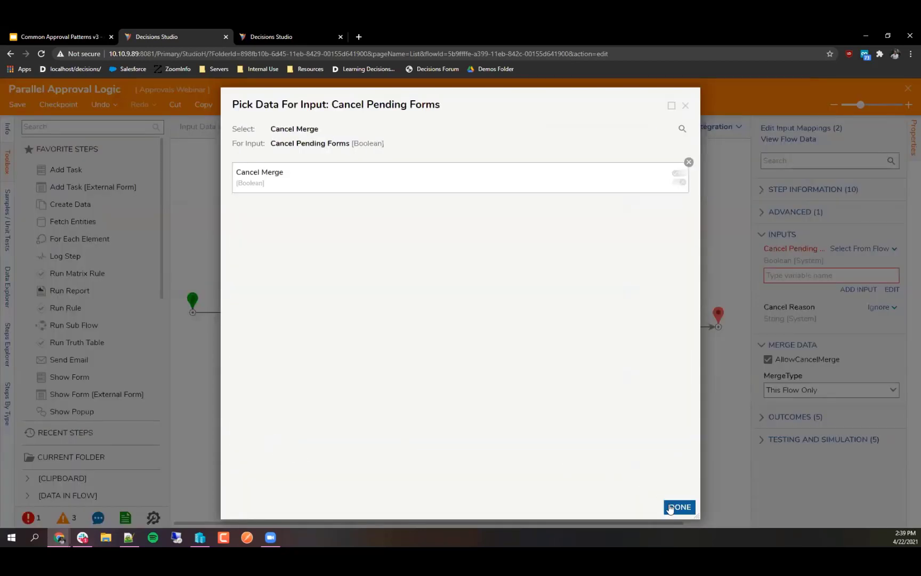
left_click(679, 506)
left_click(433, 427)
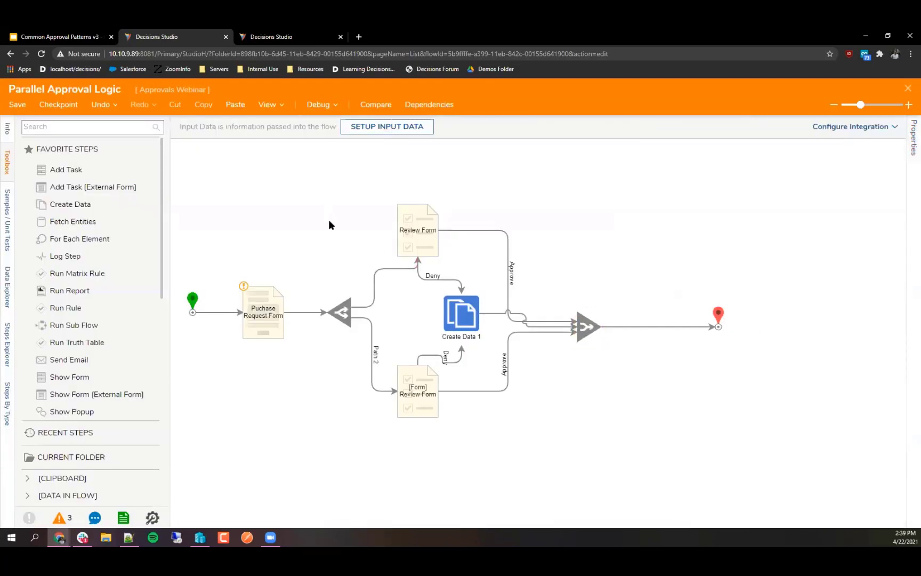
Step: Start debugging and submit a purchase request: requester name, 'still need coffee for real where is it', 4/21/2021
left_click(314, 105)
left_click(450, 261)
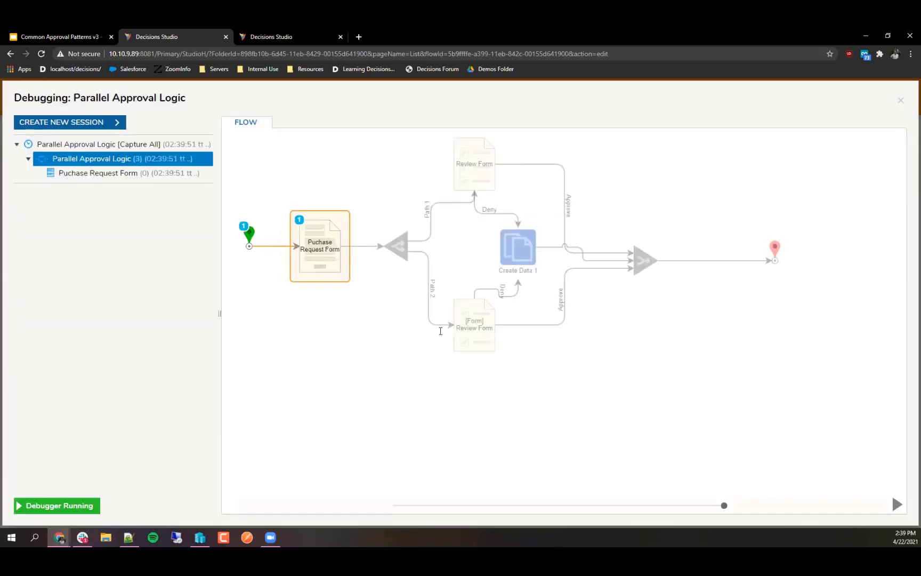
left_click(409, 279)
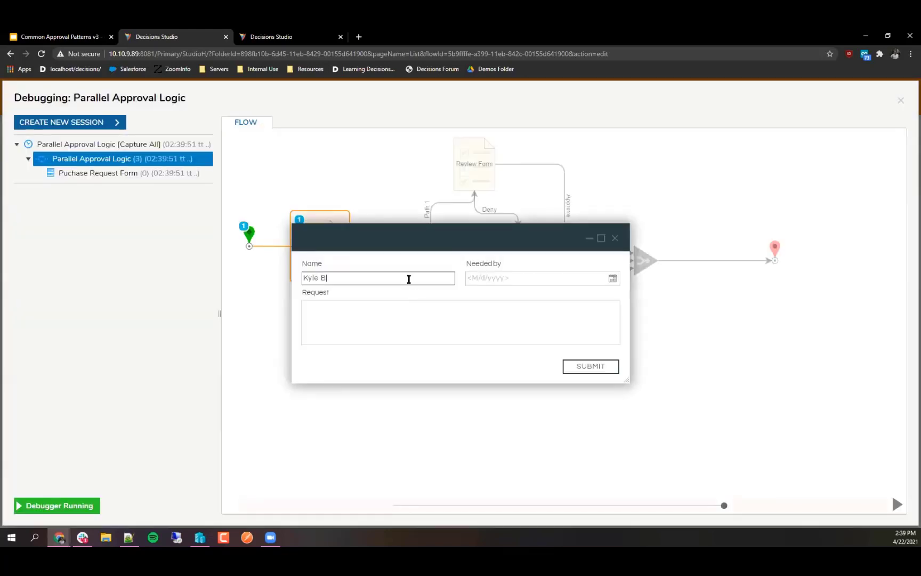
key("Tab")
type("still need coffee for real")
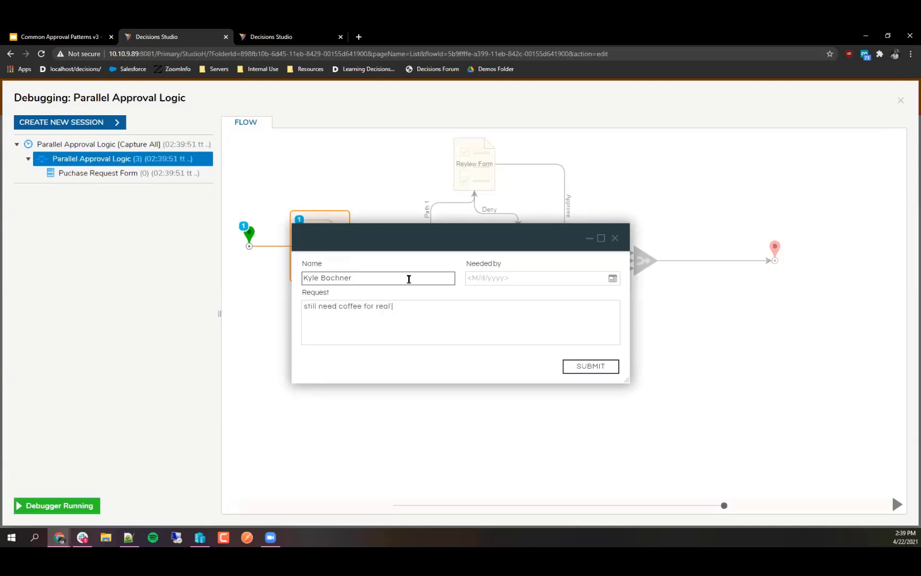
type(" where is it")
left_click(613, 278)
left_click(536, 389)
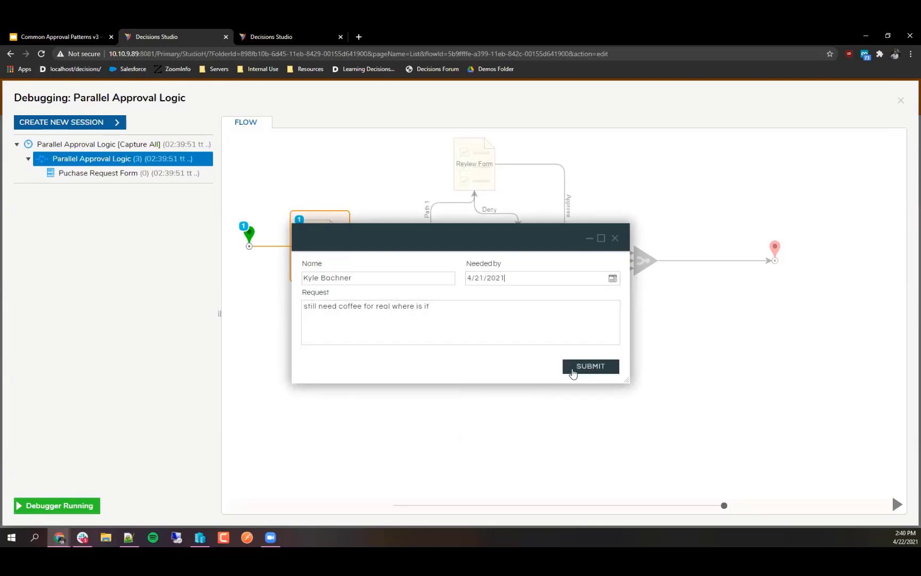
left_click(590, 366)
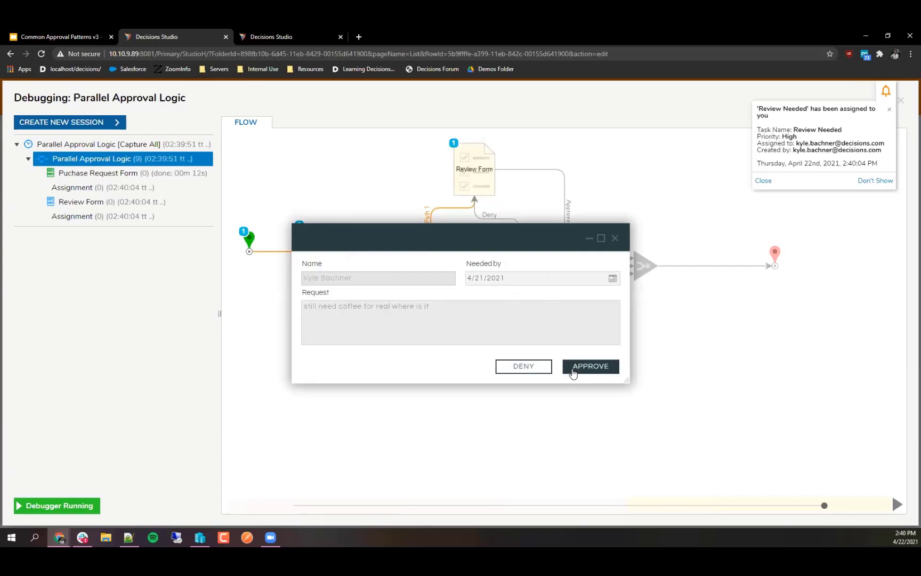
Step: Approve the Path 2 review, then begin a new debug session
left_click_drag(397, 240, 359, 307)
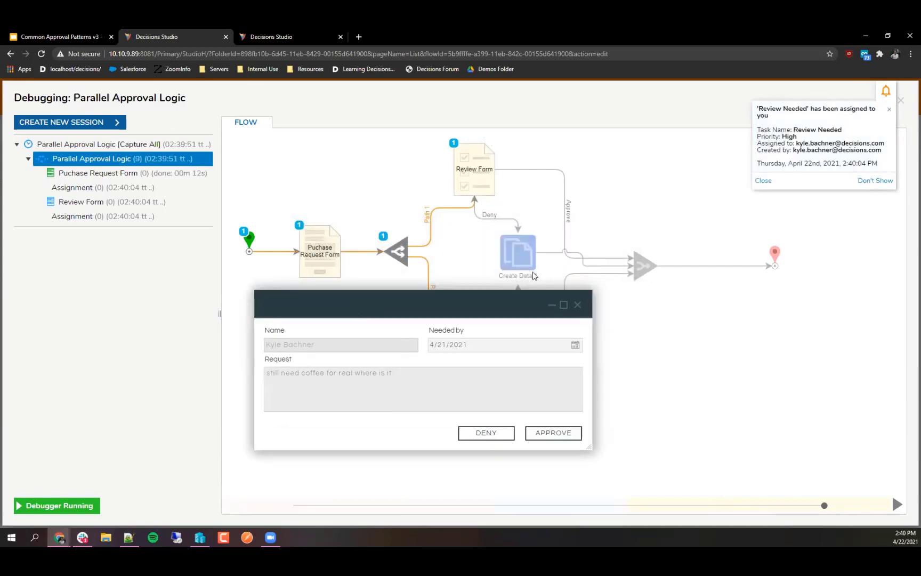
left_click_drag(484, 298, 337, 197)
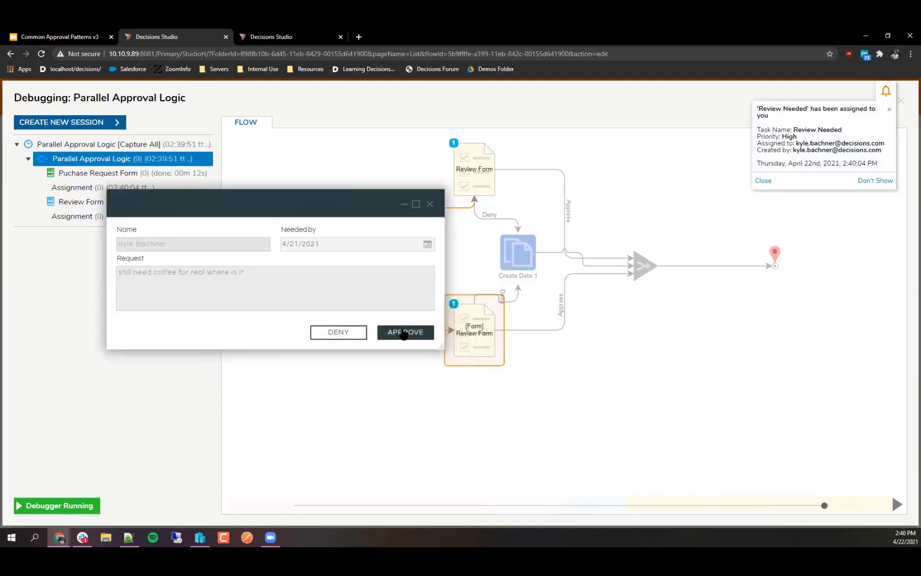
left_click(404, 333)
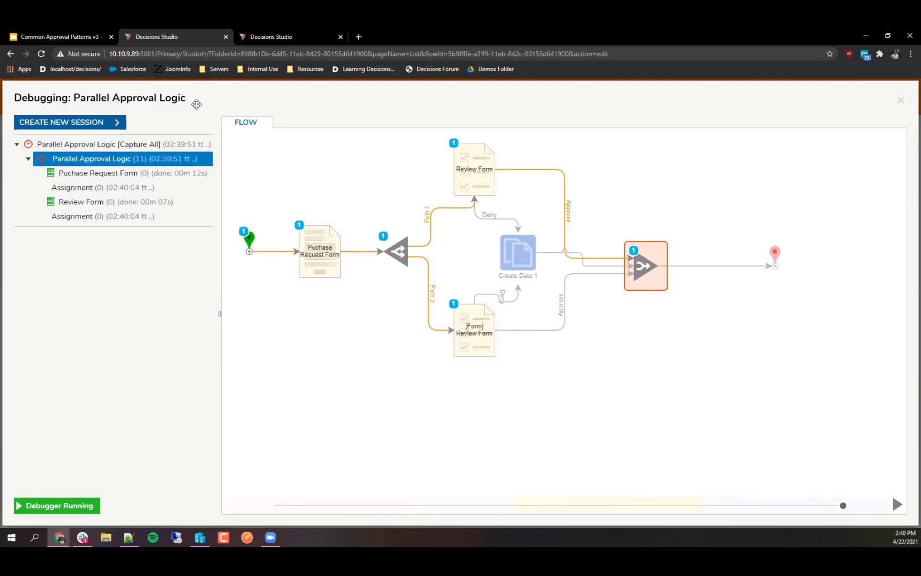
left_click(105, 128)
Step: Start the new session and submit the purchase request with Needed by 4/29/2021
left_click(426, 254)
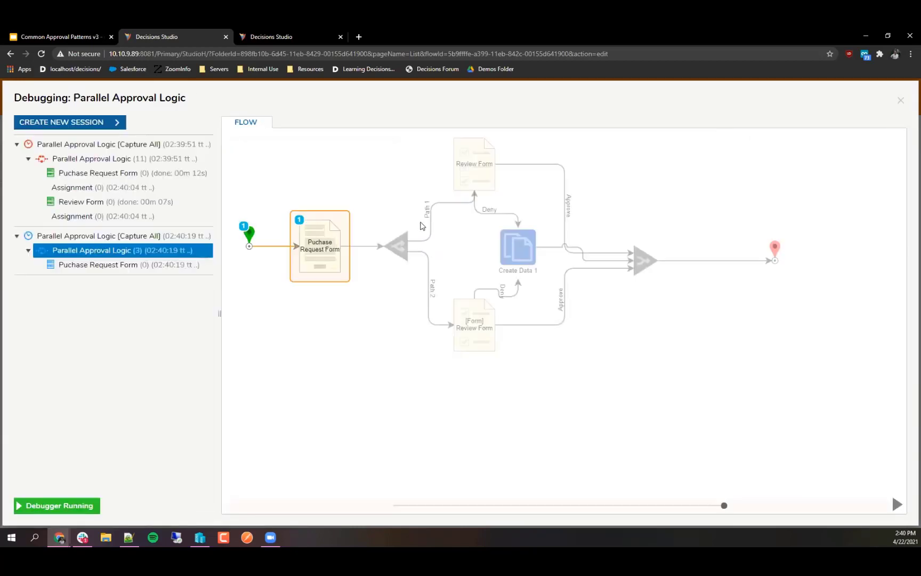
left_click(387, 276)
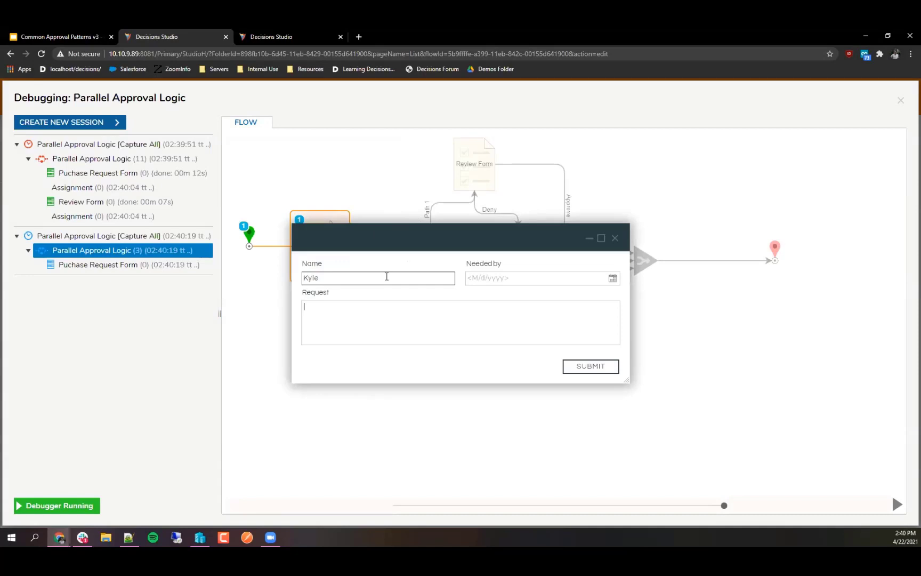
type("offee")
left_click(613, 278)
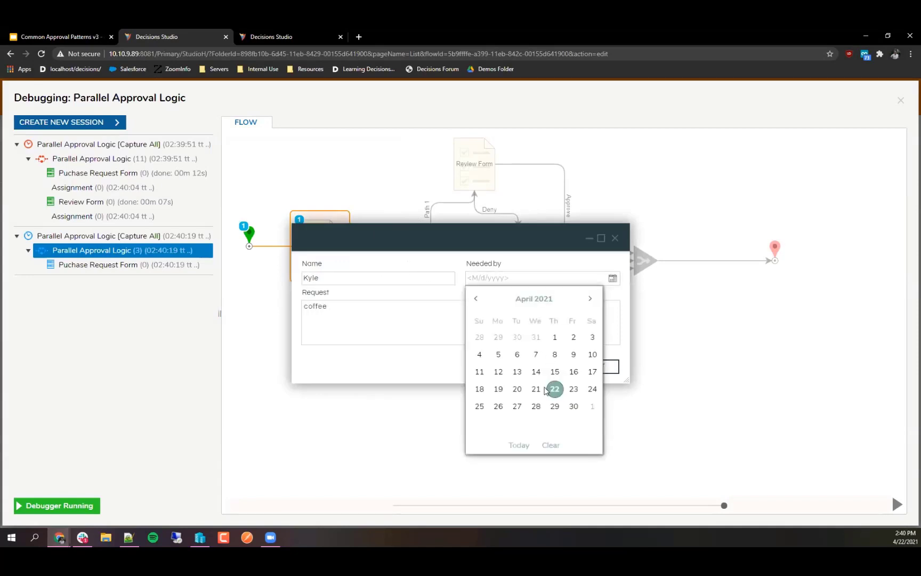
left_click(555, 406)
left_click(590, 366)
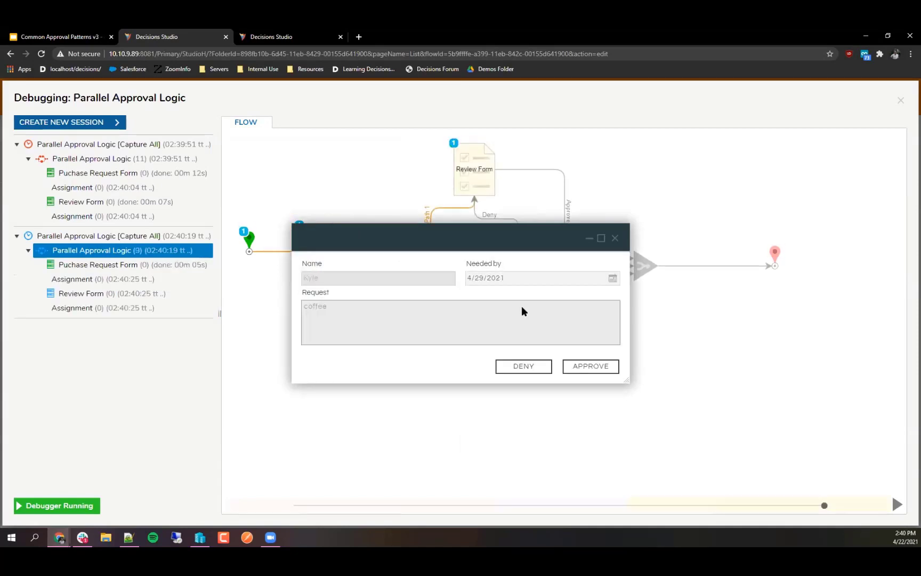
Step: Deny the review and close the debugger
left_click_drag(473, 246, 379, 348)
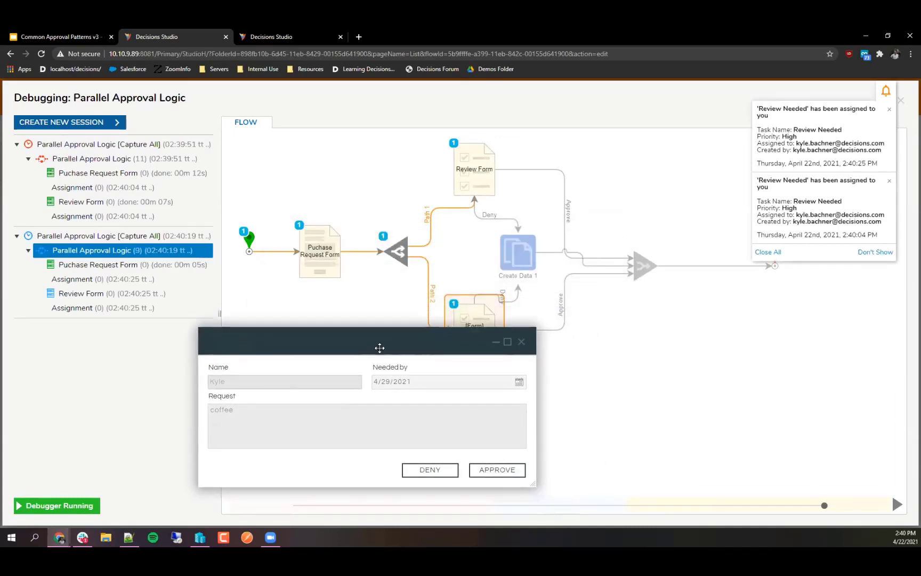
left_click_drag(379, 348, 215, 190)
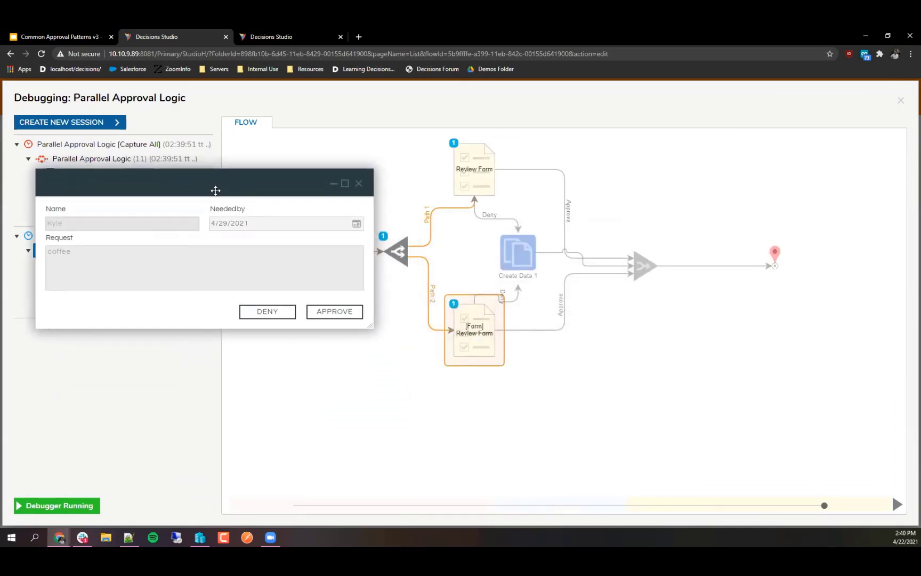
left_click(266, 312)
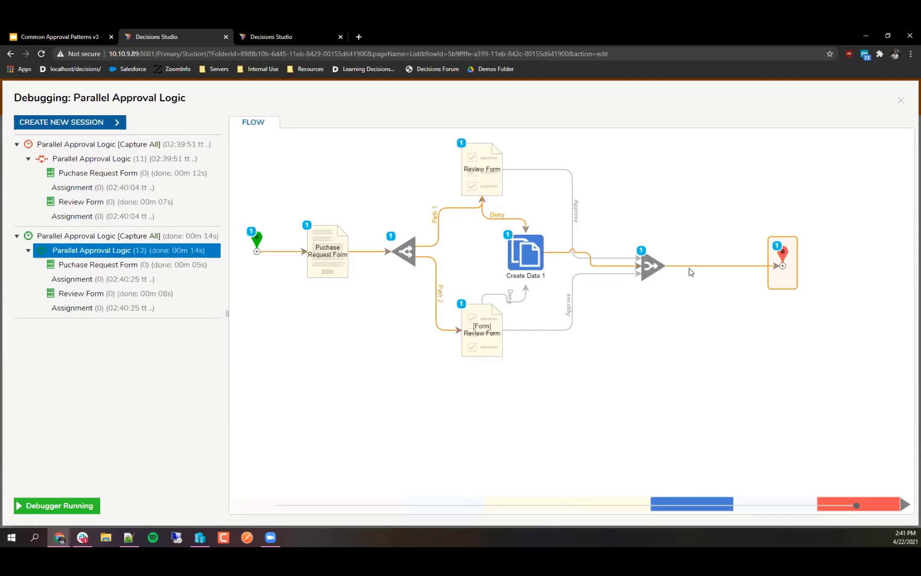
left_click(901, 101)
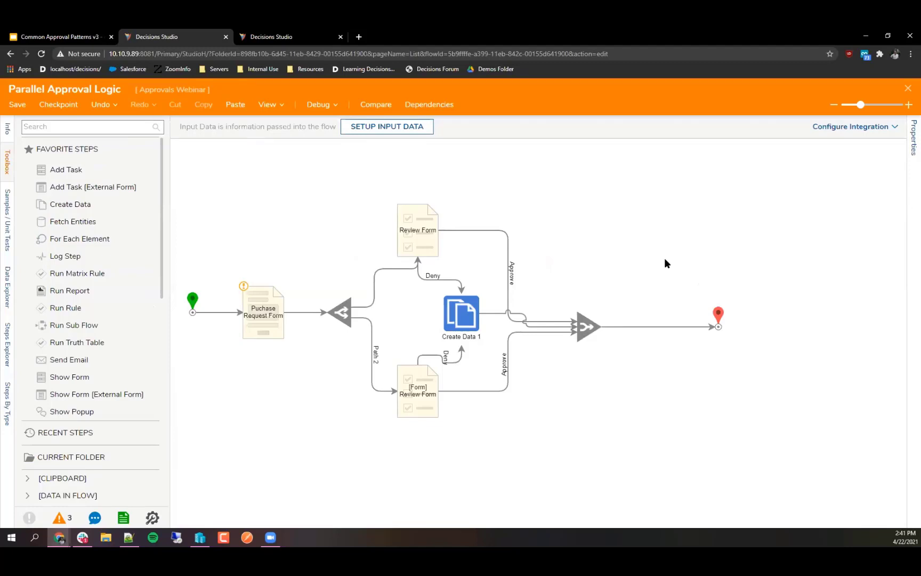
Step: Save and close Parallel Approval Logic, then create a default flow named 'Branch for each approval'
left_click(908, 88)
left_click(551, 364)
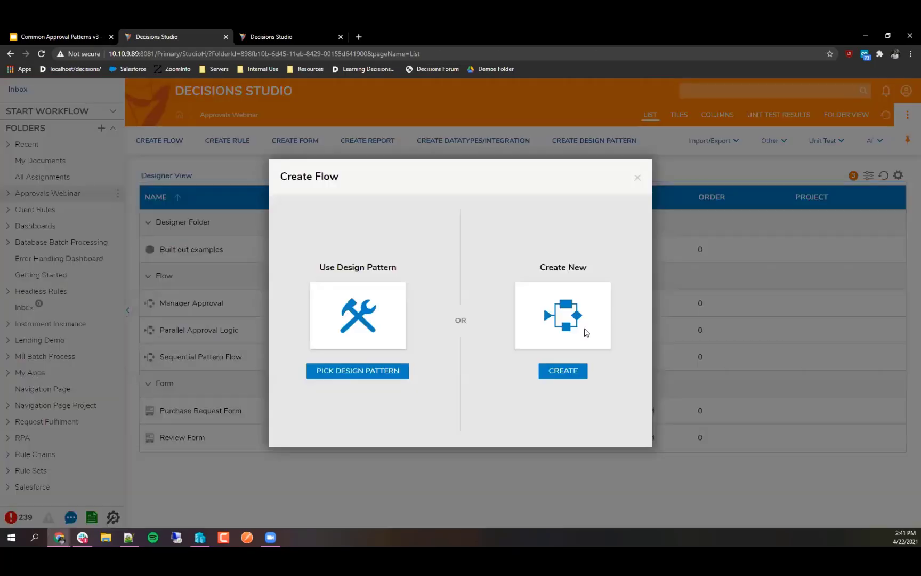
left_click(585, 331)
left_click(546, 303)
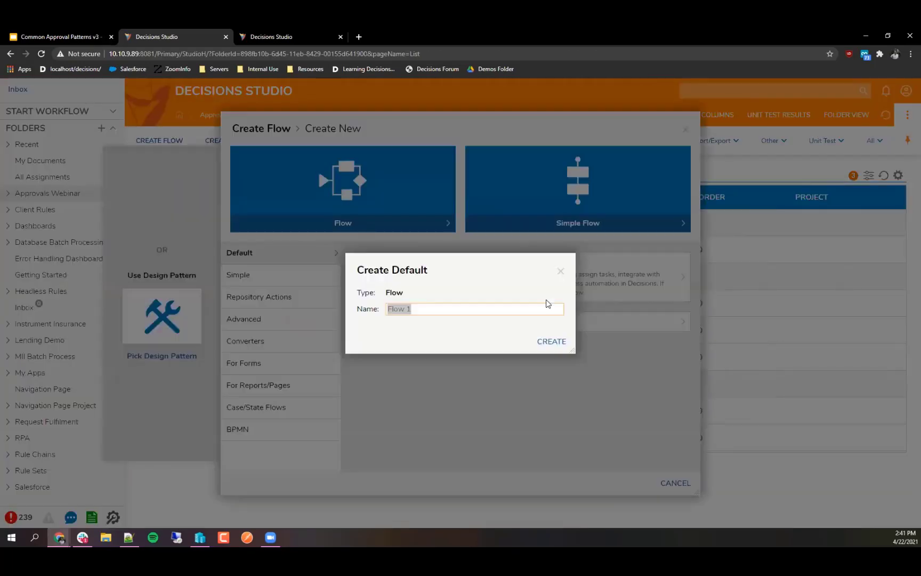
type("Branch for each approval")
left_click(552, 340)
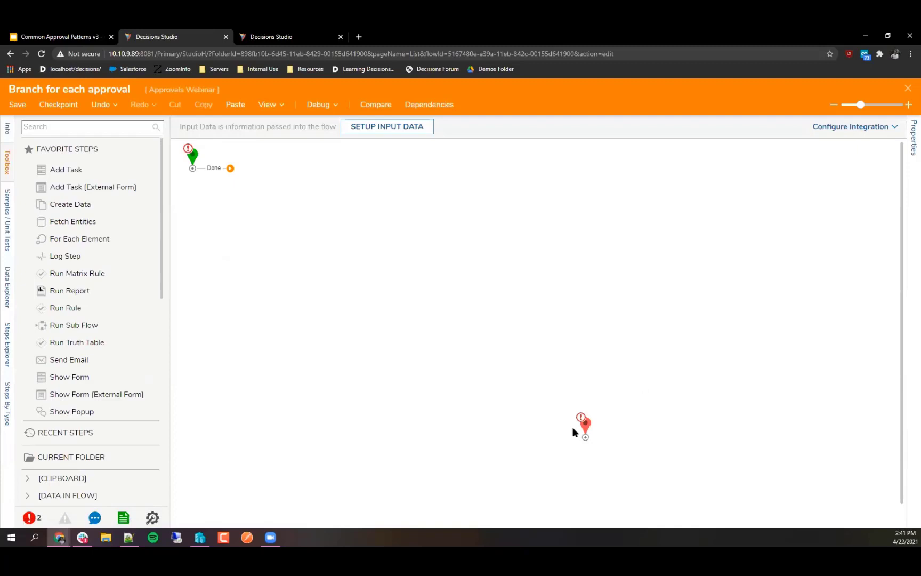
Step: Move End to the top right and add a Show Form step after Start
left_click_drag(586, 429, 704, 159)
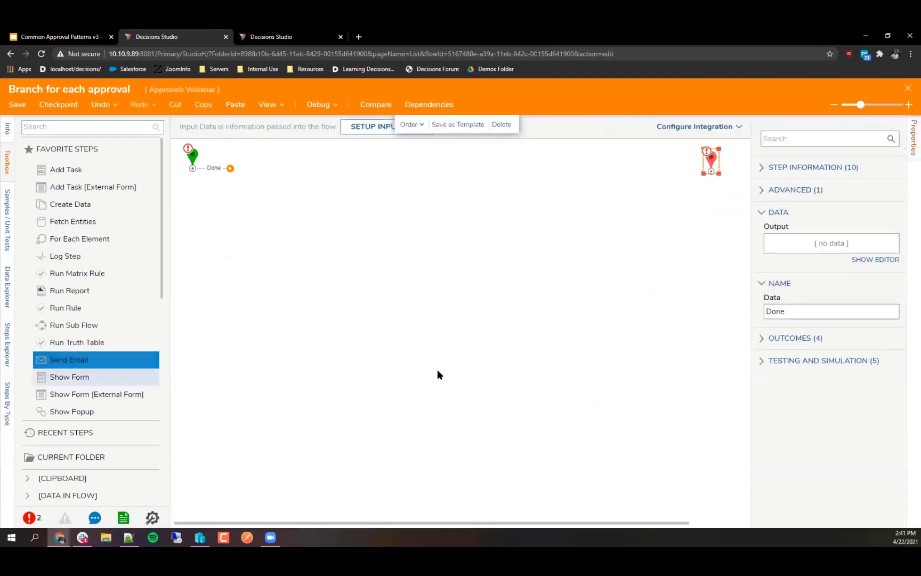
scroll(437, 374, "up", 4)
left_click_drag(58, 376, 269, 396)
scroll(269, 395, "down", 2)
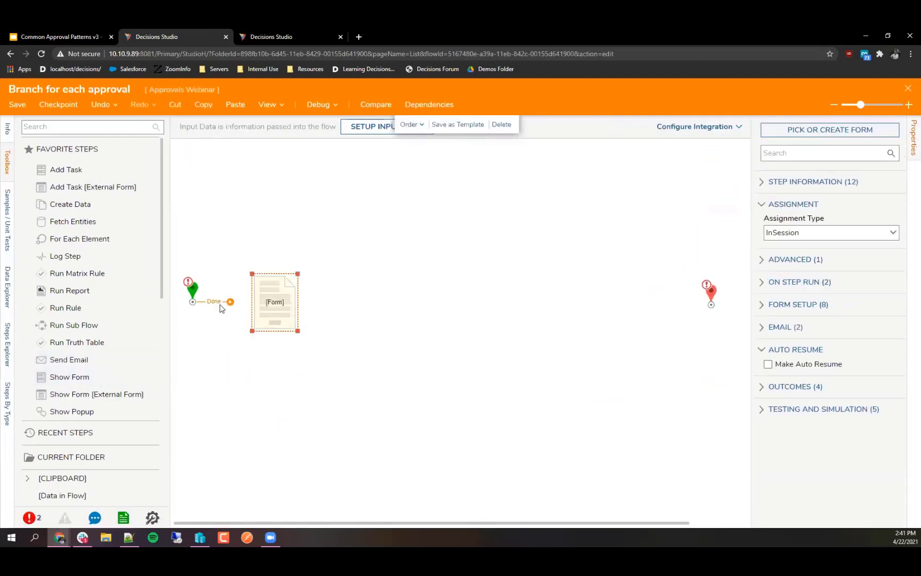
left_click_drag(268, 307, 269, 307)
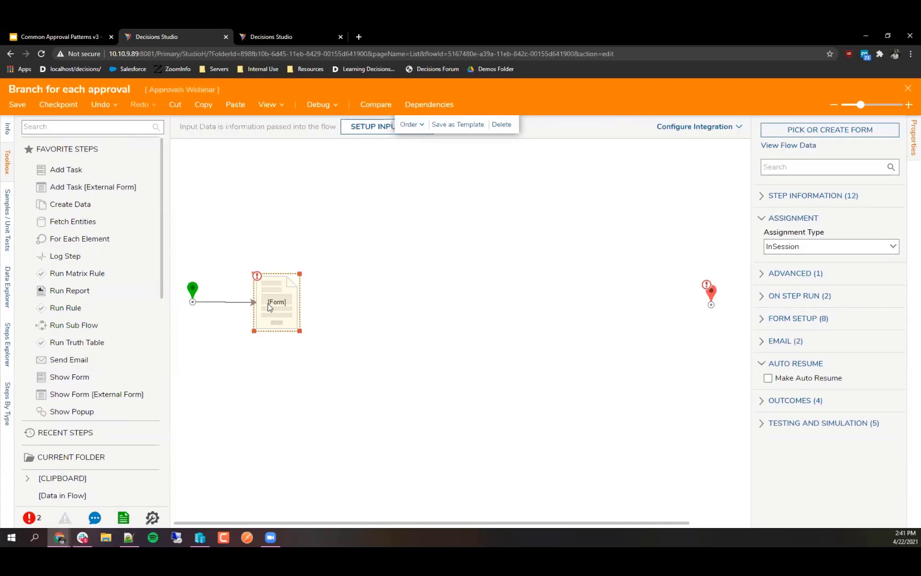
Step: Use the existing Purchase Request Form and rename the step 'Purchase Request form'
left_click(782, 131)
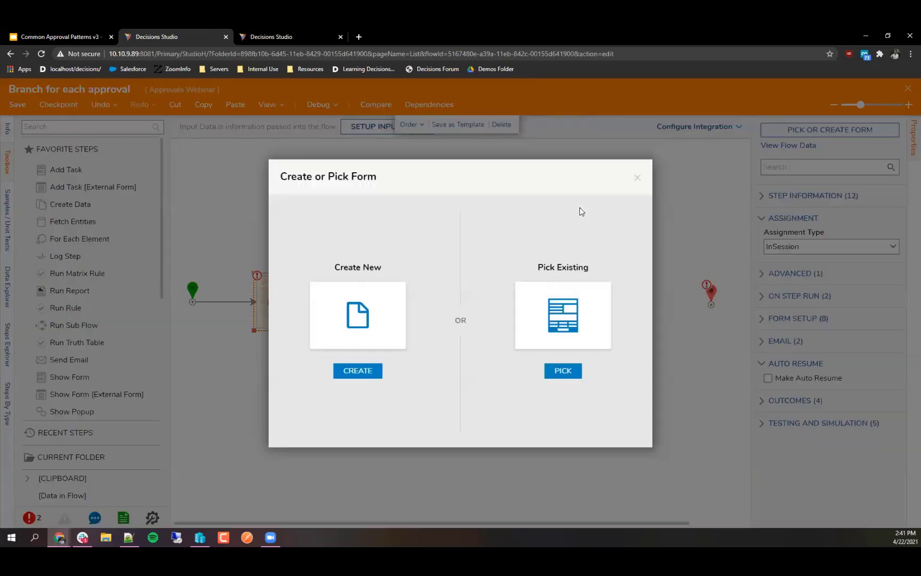
left_click(557, 309)
left_click(369, 140)
left_click(448, 203)
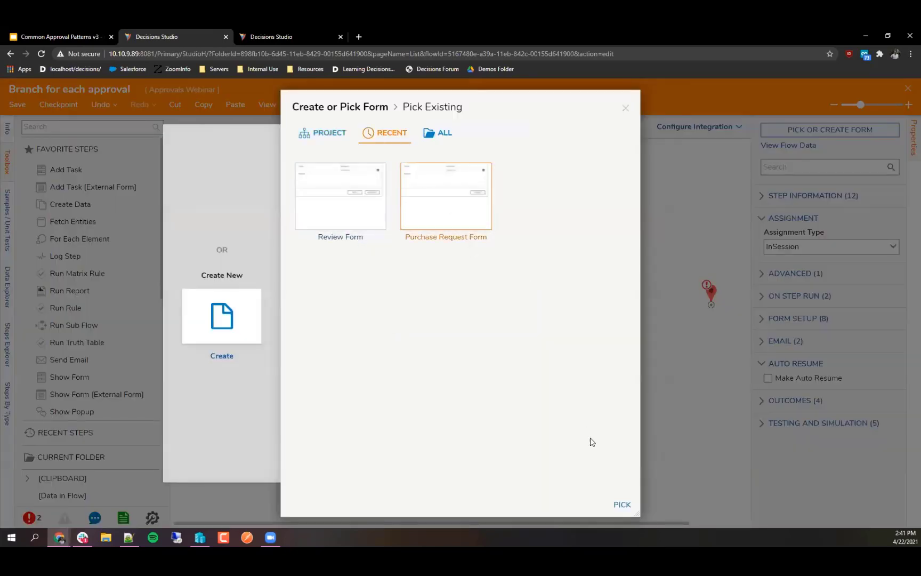
left_click(621, 504)
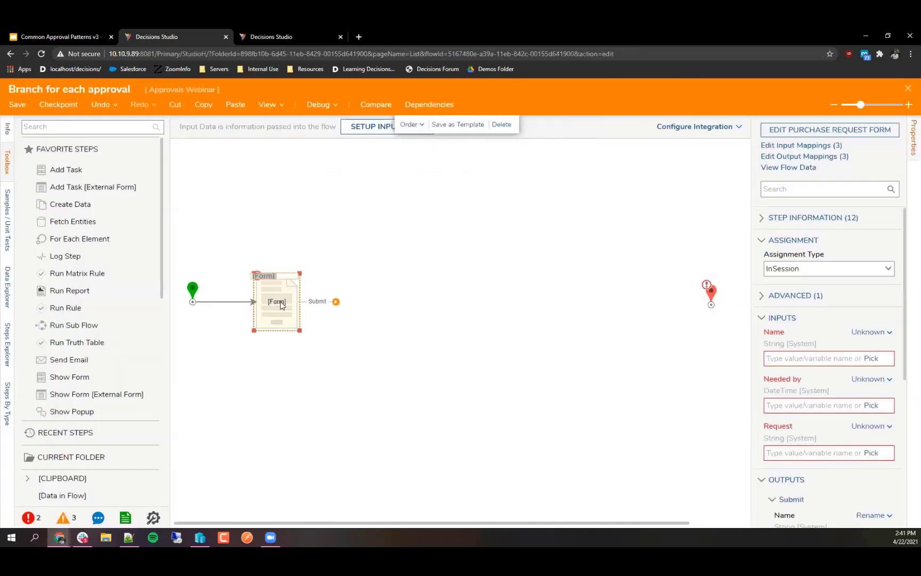
type("R")
type("urchase Request form")
key("Return")
left_click(327, 215)
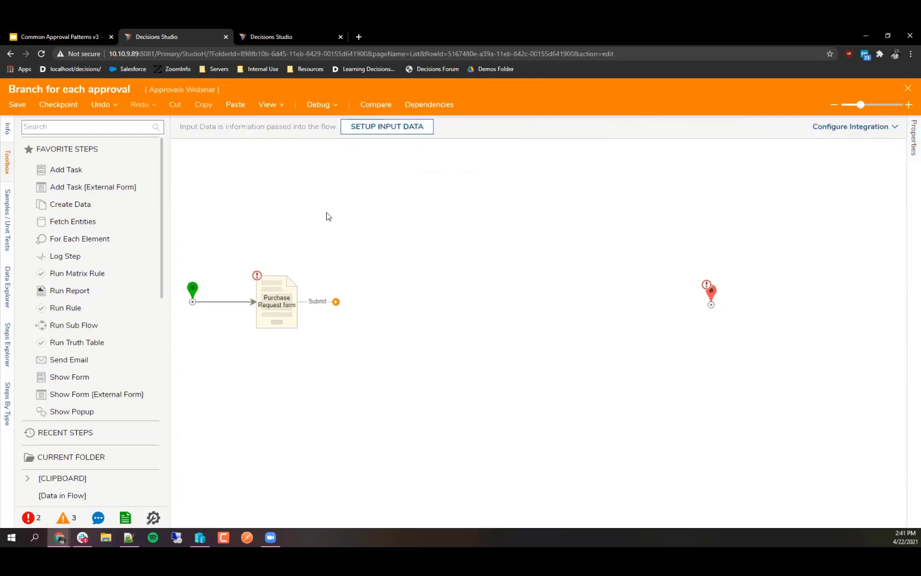
Step: Add a Branch ForEach step found by searching 'branch for each'
left_click(132, 126)
type("branch")
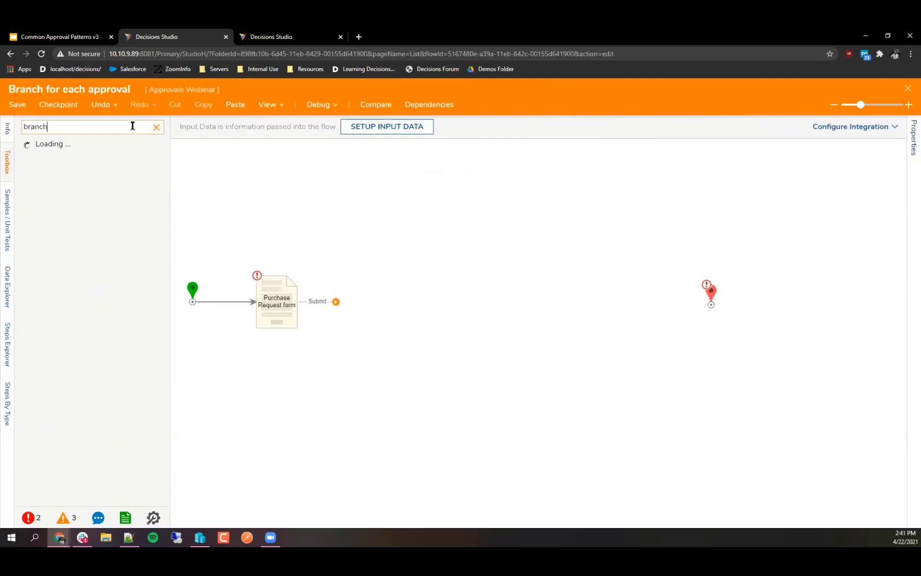
type(" for each")
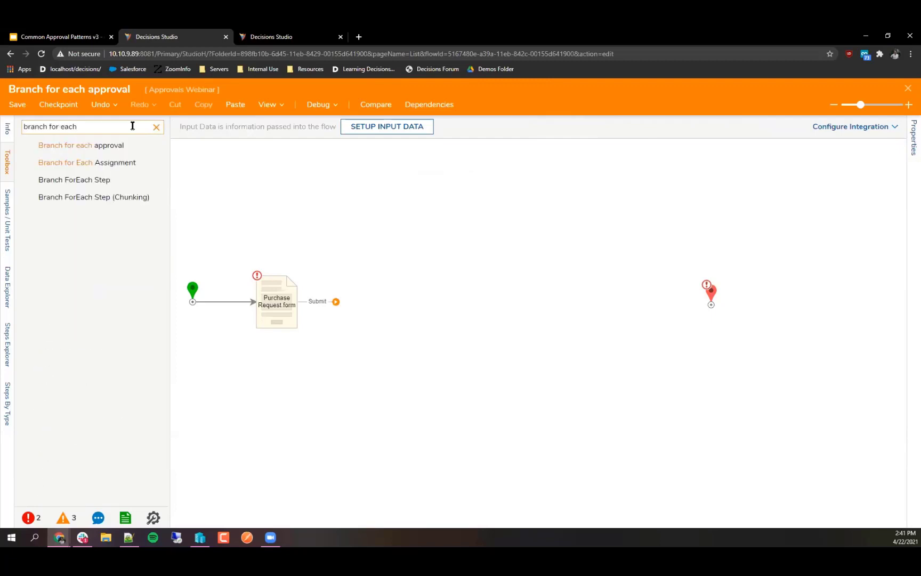
left_click_drag(85, 182, 350, 186)
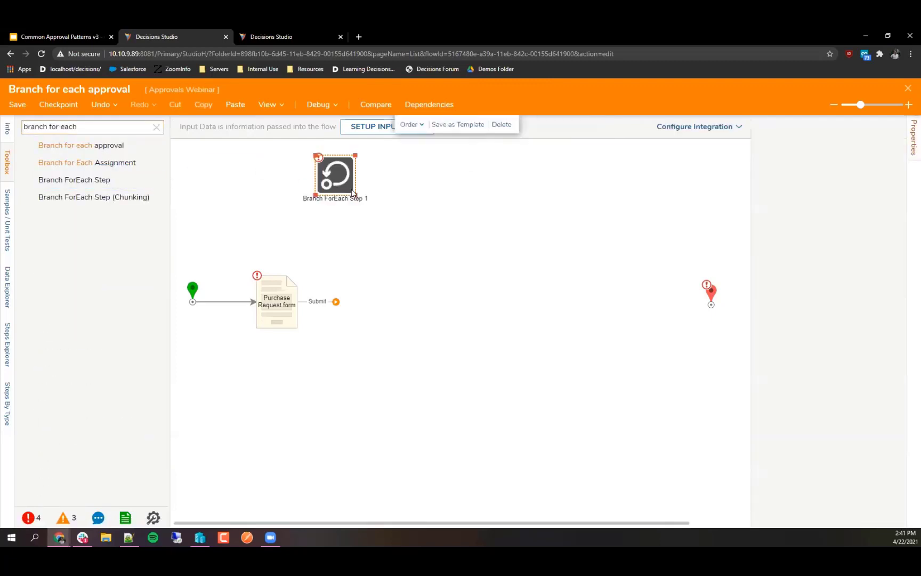
Step: Add a Merge step and position it above the end point
left_click(156, 127)
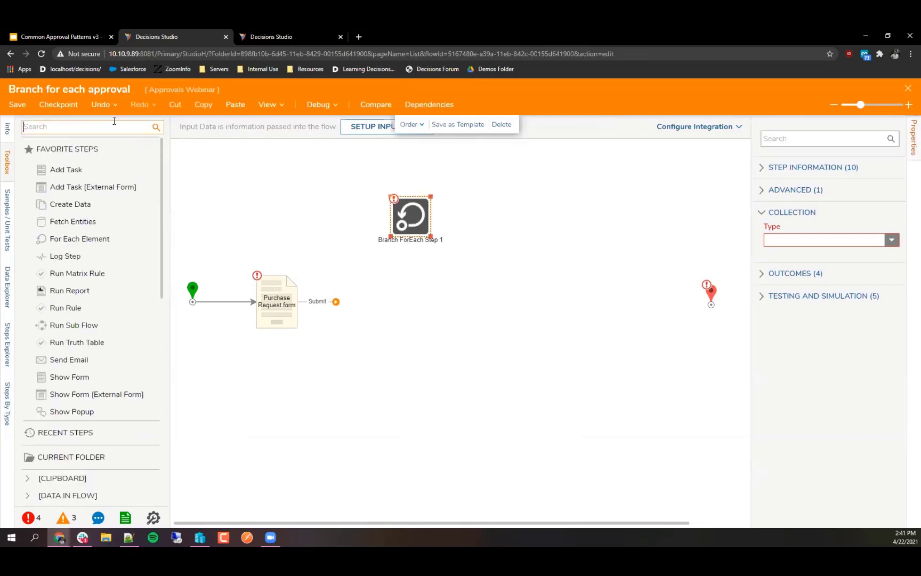
type("merge")
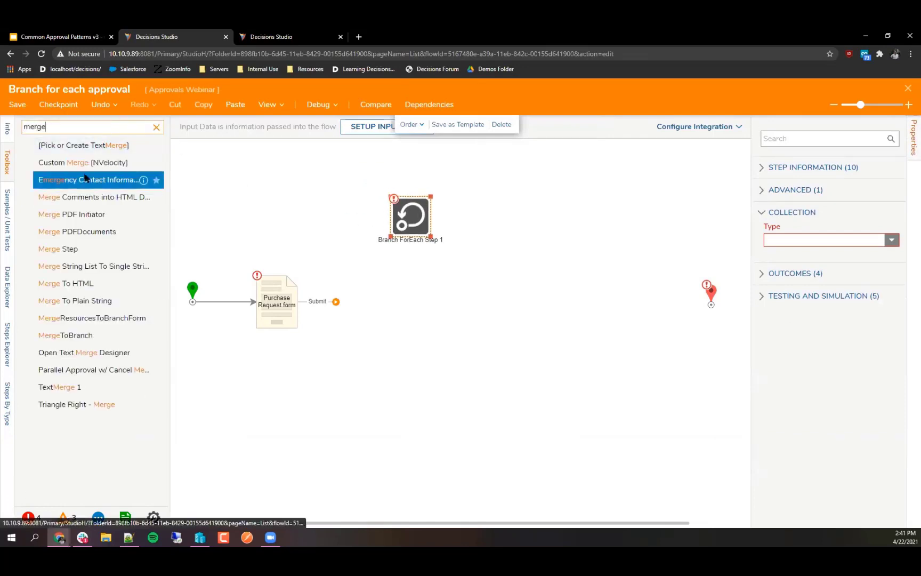
left_click_drag(152, 248, 422, 239)
left_click(157, 127)
left_click_drag(670, 262, 632, 224)
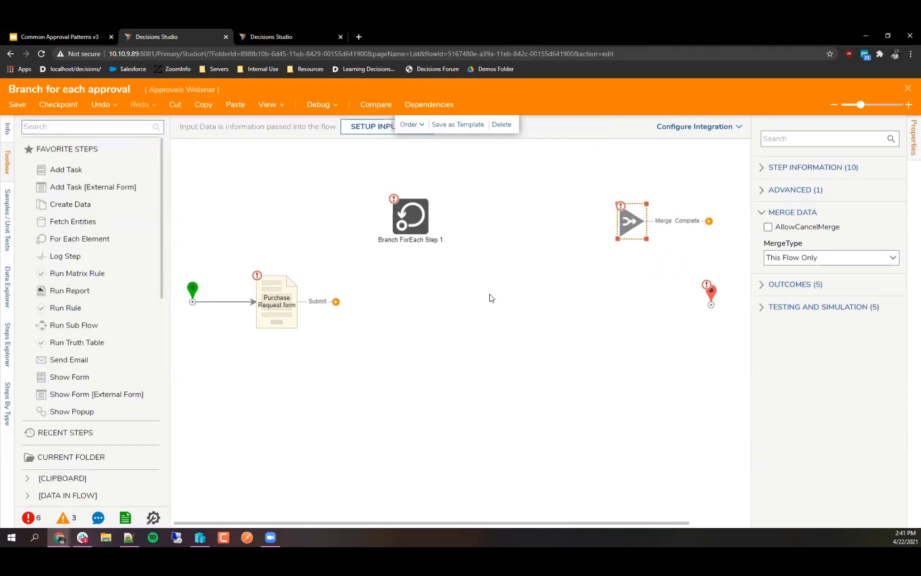
left_click(430, 338)
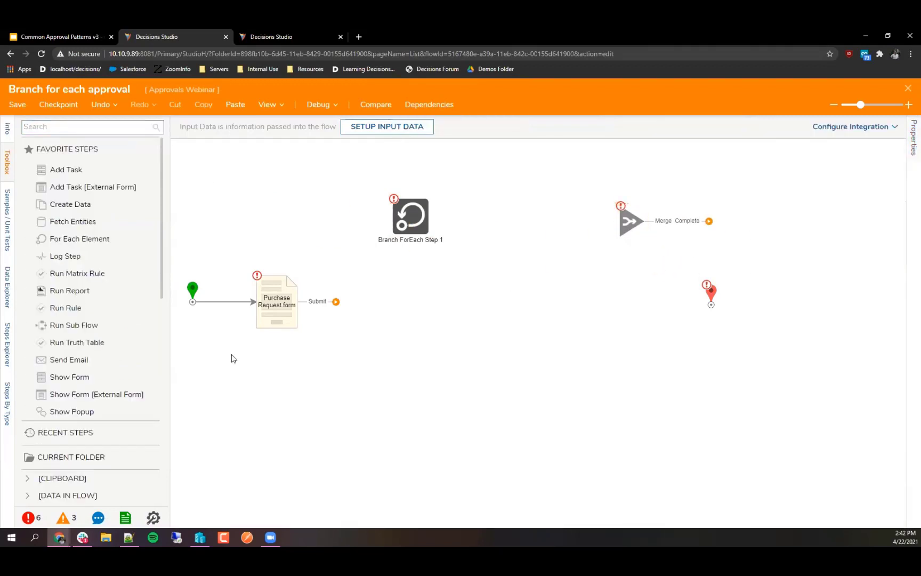
left_click(192, 291)
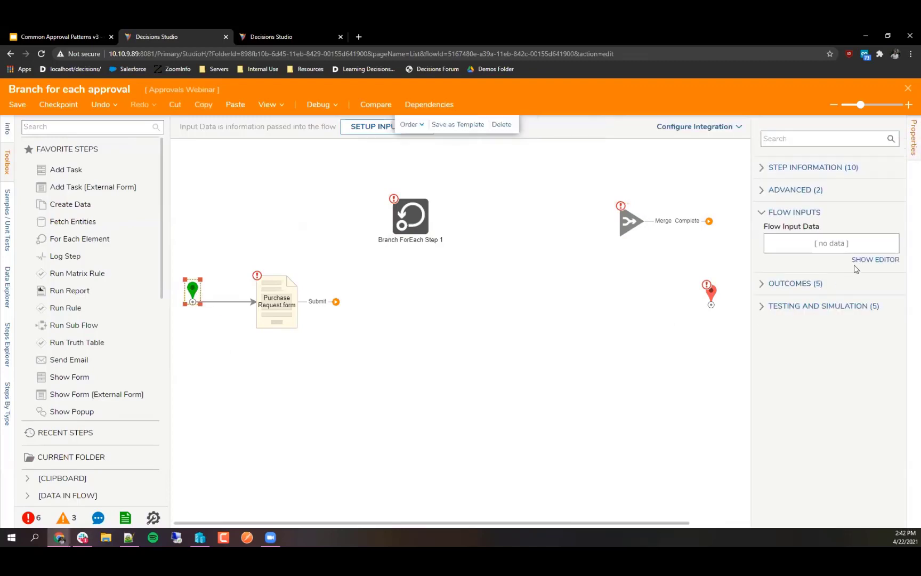
Step: Add a flow input named Approvers of type String with Is List checked, and save
left_click(856, 267)
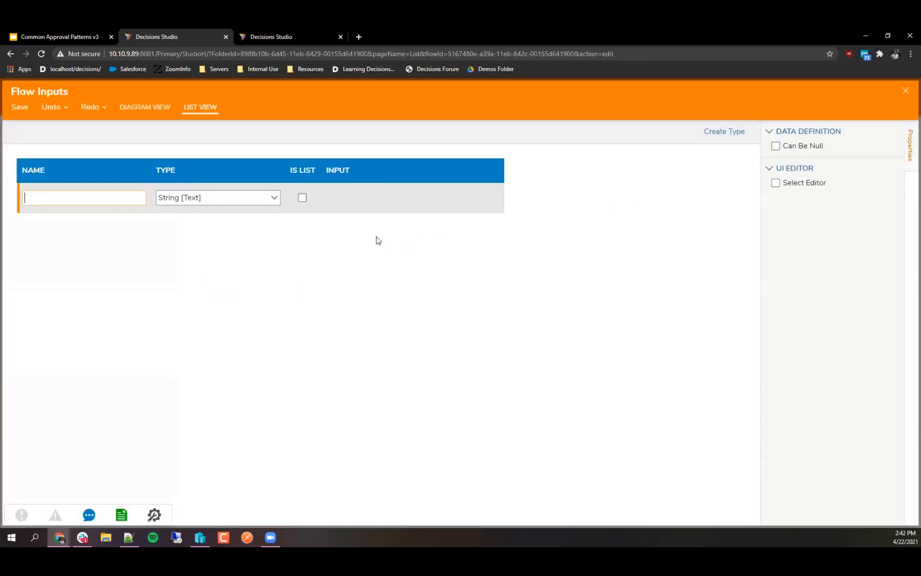
left_click(95, 199)
type("Approvers")
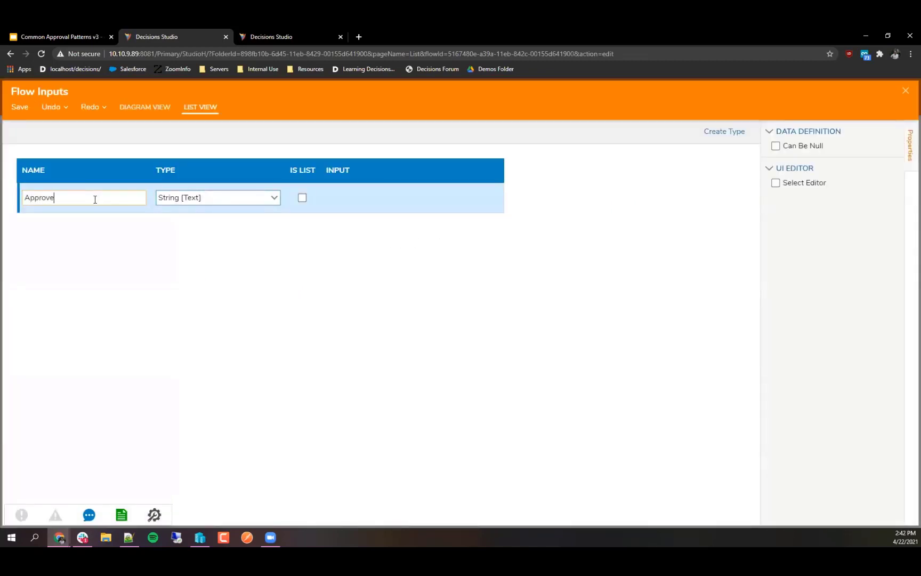
left_click(94, 235)
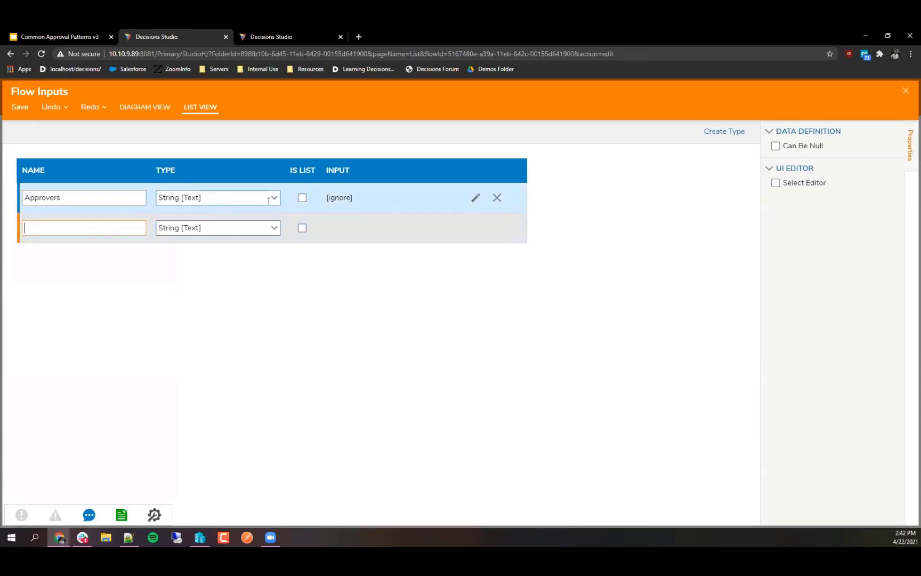
left_click(302, 200)
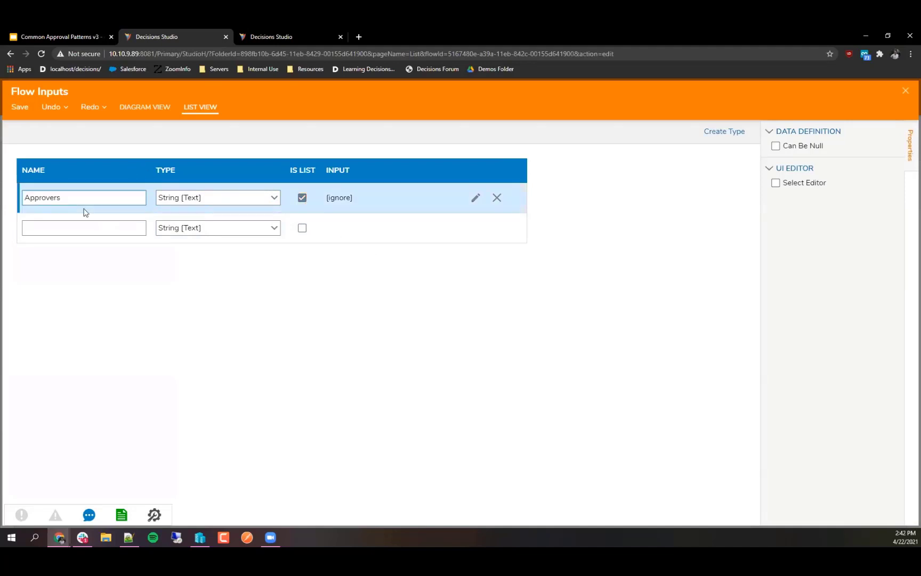
left_click(903, 95)
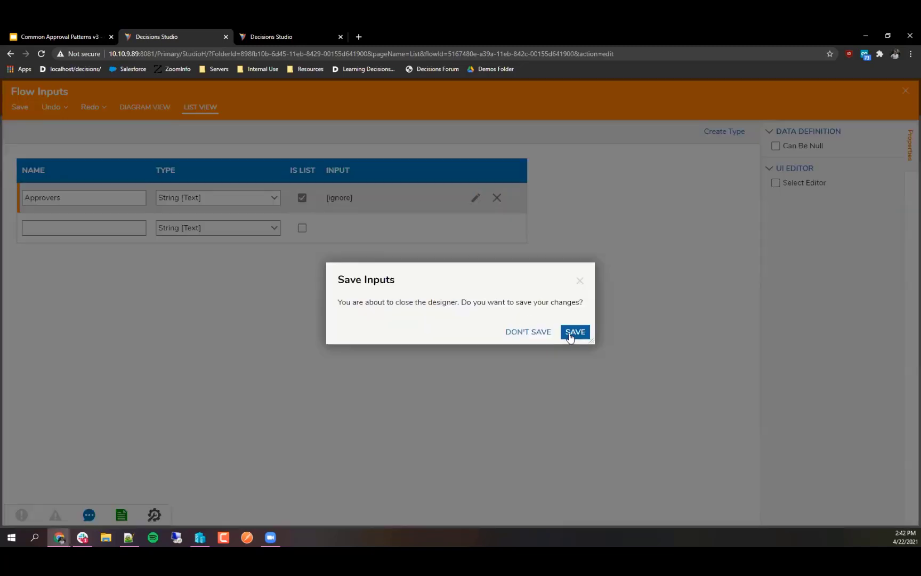
left_click(575, 331)
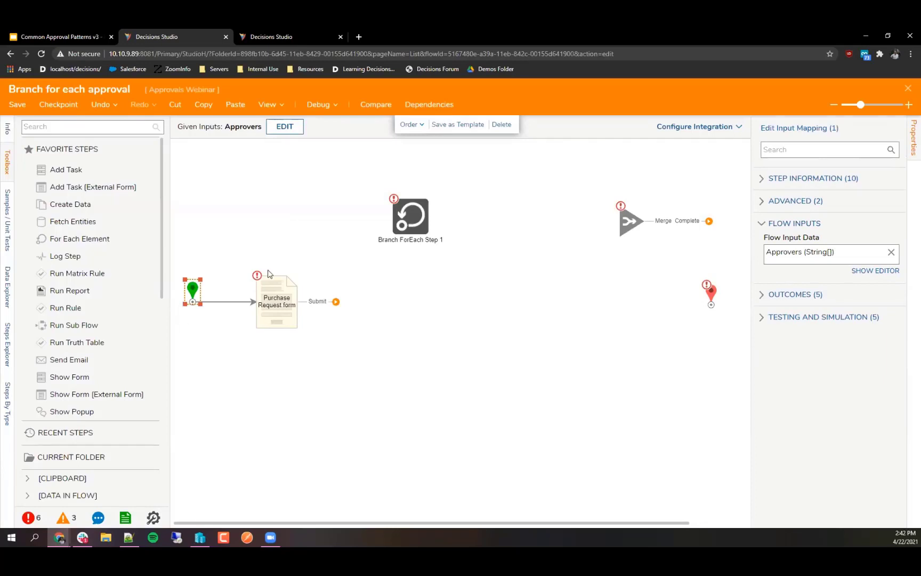
Step: Connect the Purchase Request form's Submit outcome to Branch ForEach Step 1
left_click(277, 302)
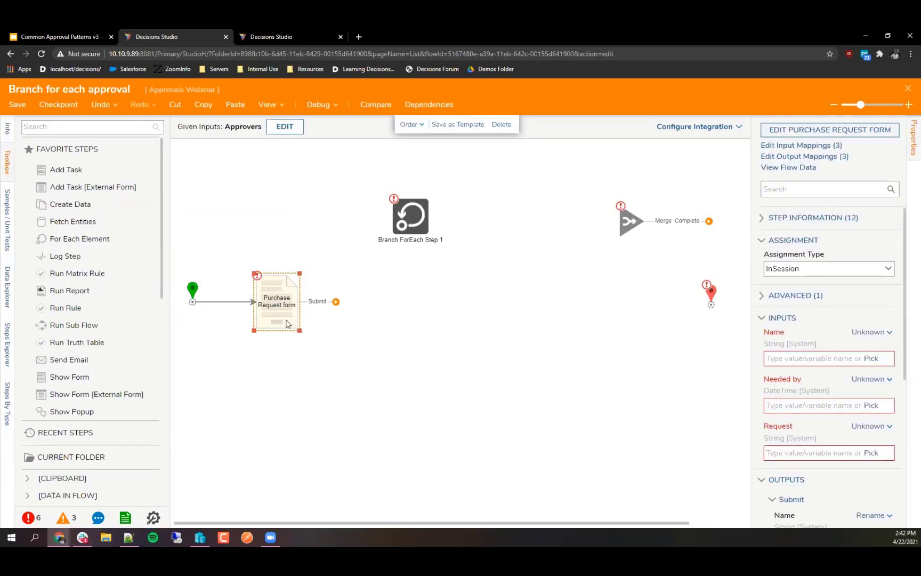
left_click_drag(395, 227, 400, 220)
left_click_drag(403, 216, 351, 302)
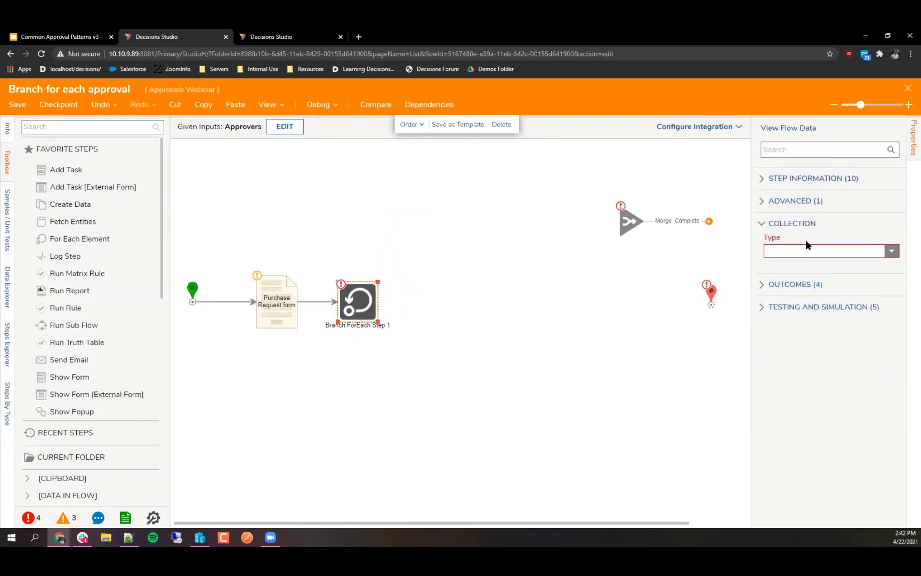
Step: Set Branch ForEach's Collection Type to String and map its Collection to the Approvers flow input
left_click(815, 250)
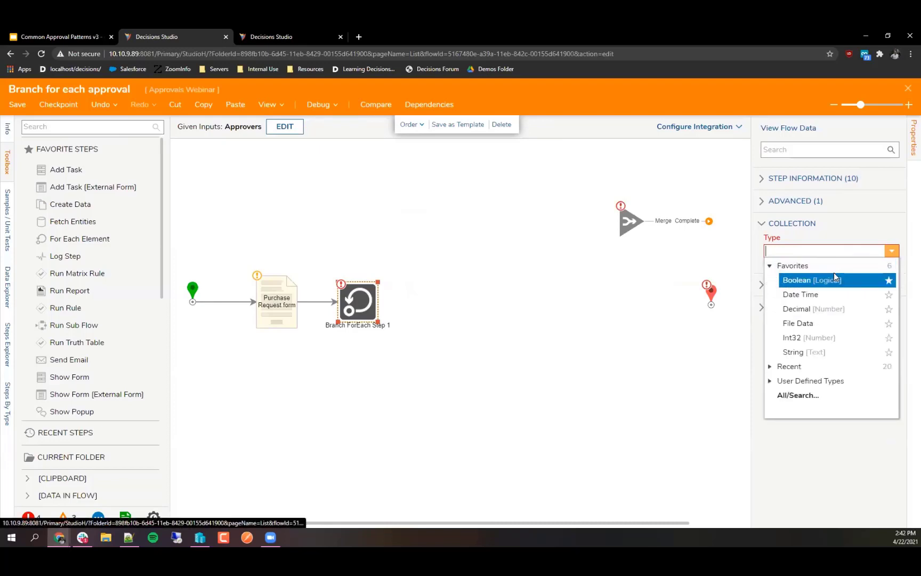
left_click(794, 352)
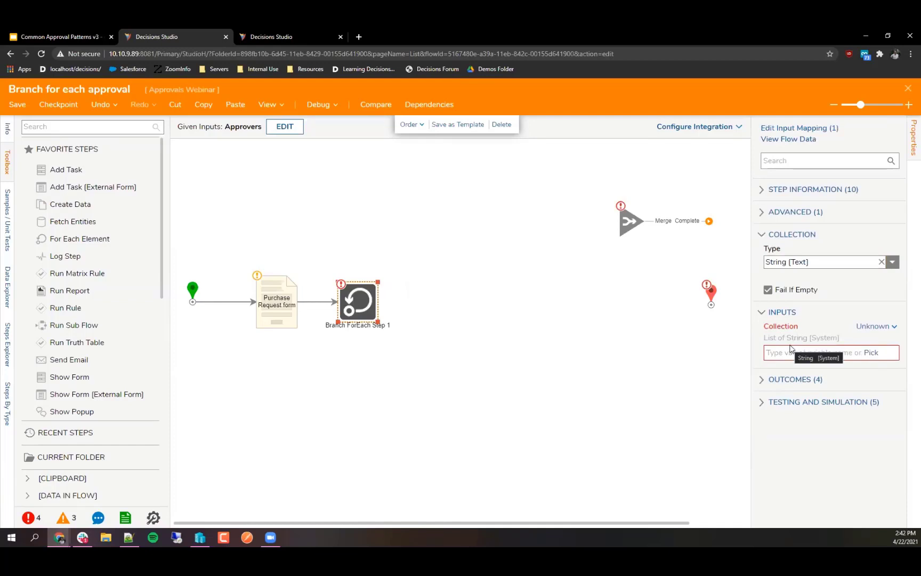
left_click(874, 326)
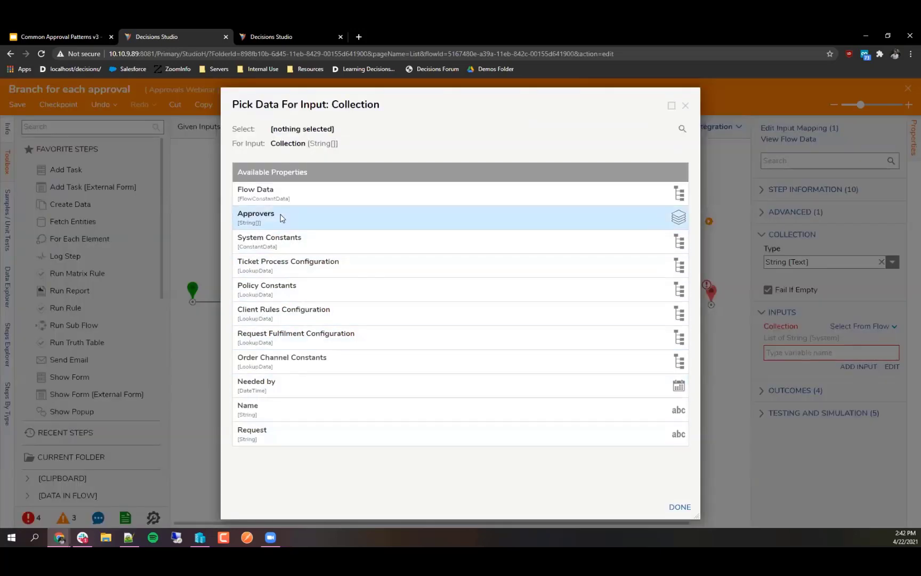
left_click(281, 216)
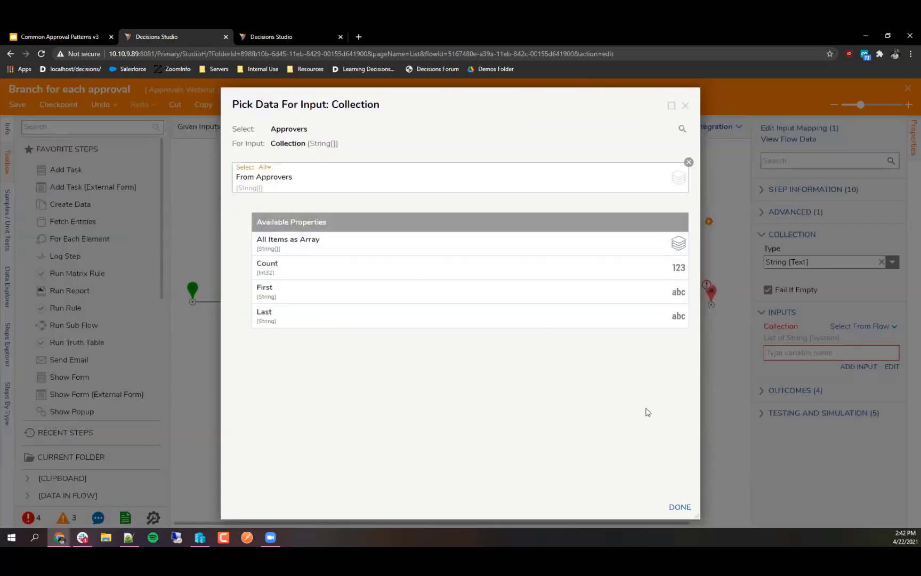
left_click(679, 506)
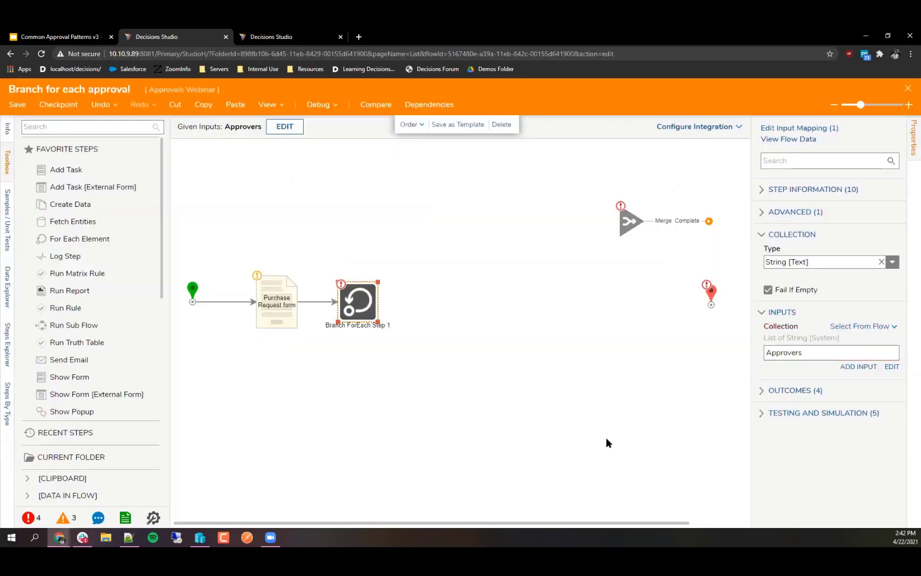
left_click(606, 441)
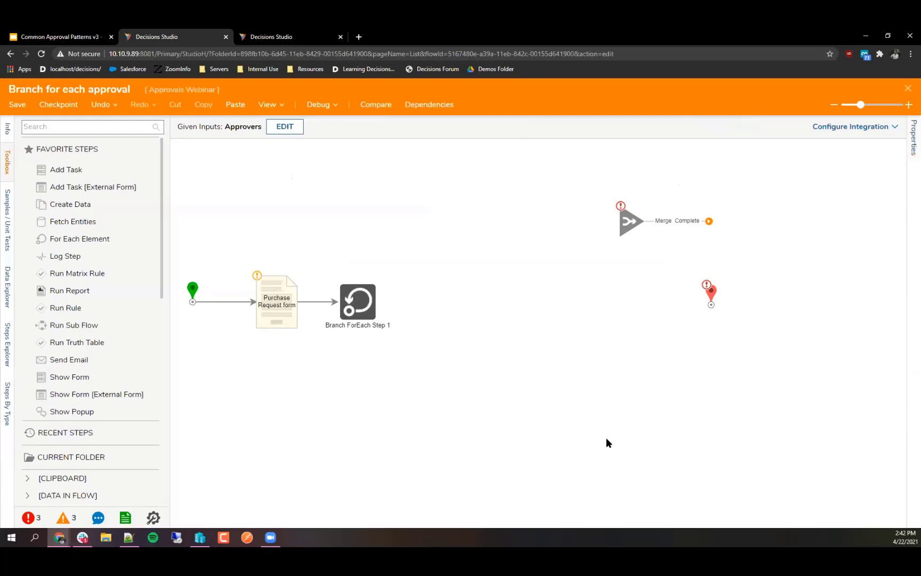
Step: Add a [Pick or Create Flow] step found by searching 'flow', fed by Branch ForEach's For Each output
left_click(75, 127)
scroll(358, 267, "down", 1)
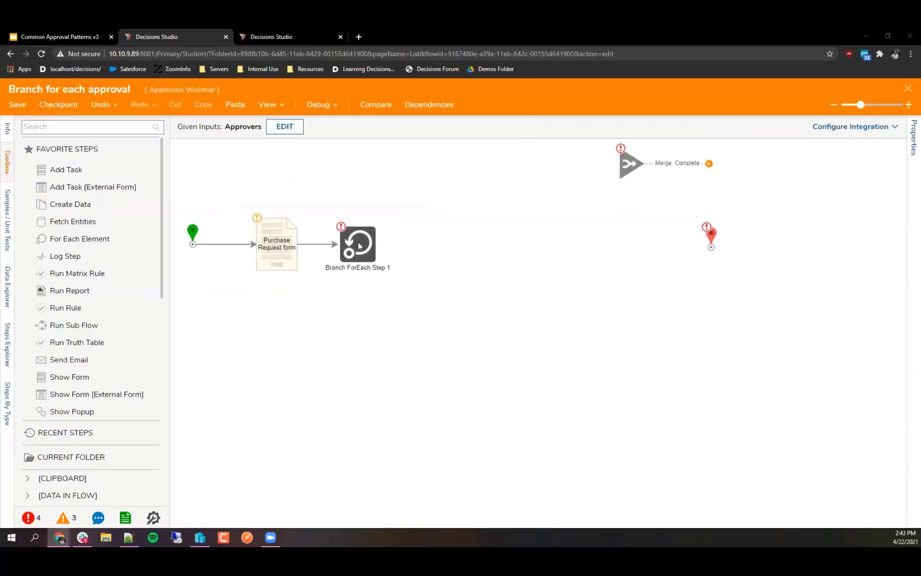
left_click(356, 245)
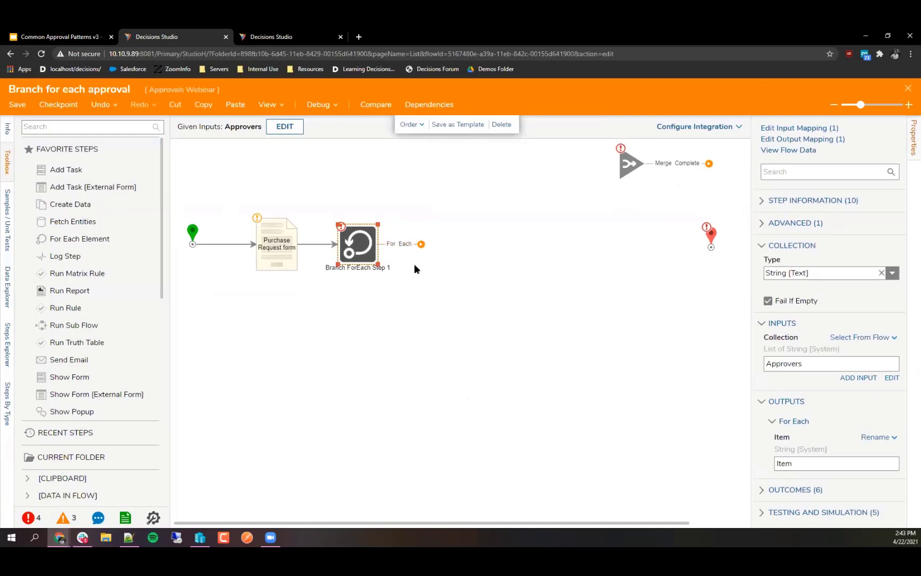
left_click(105, 131)
type("flow")
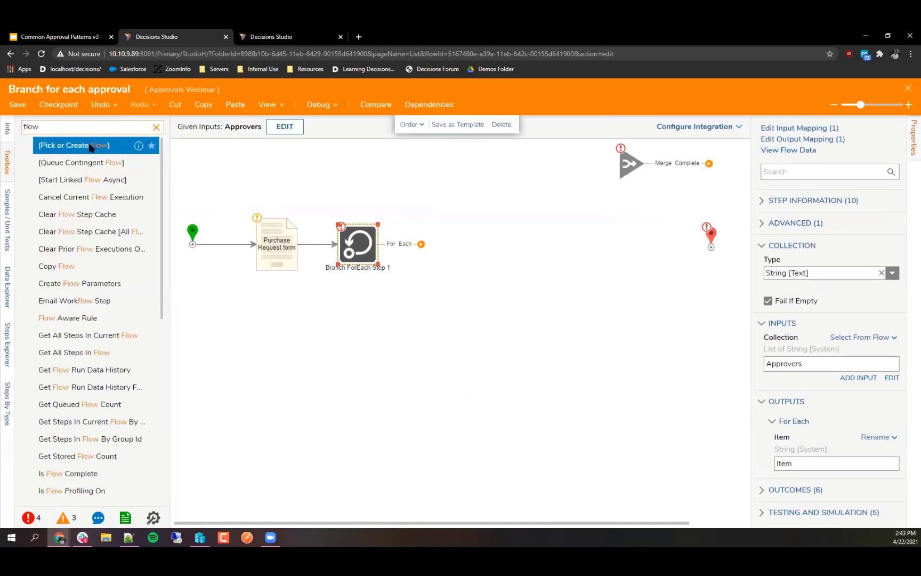
left_click_drag(87, 144, 477, 250)
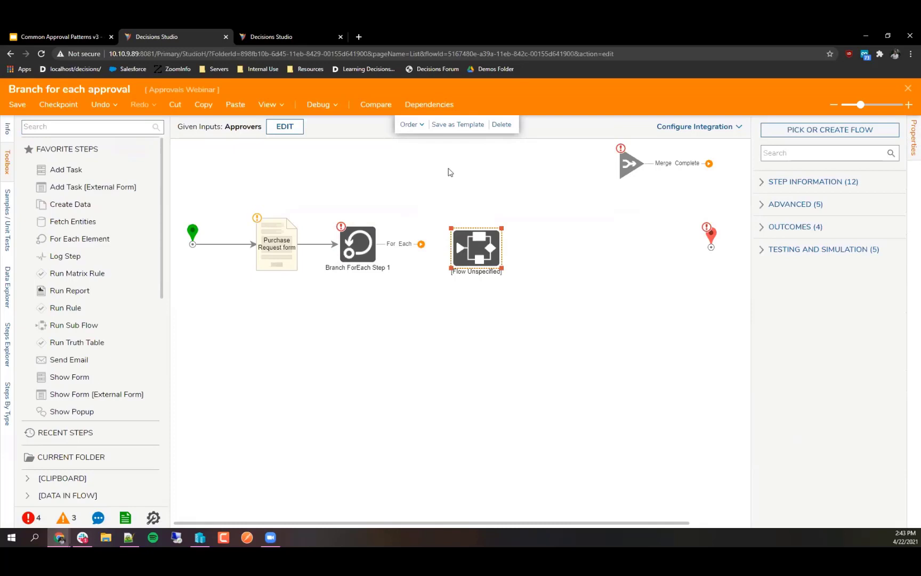
left_click_drag(387, 241, 452, 254)
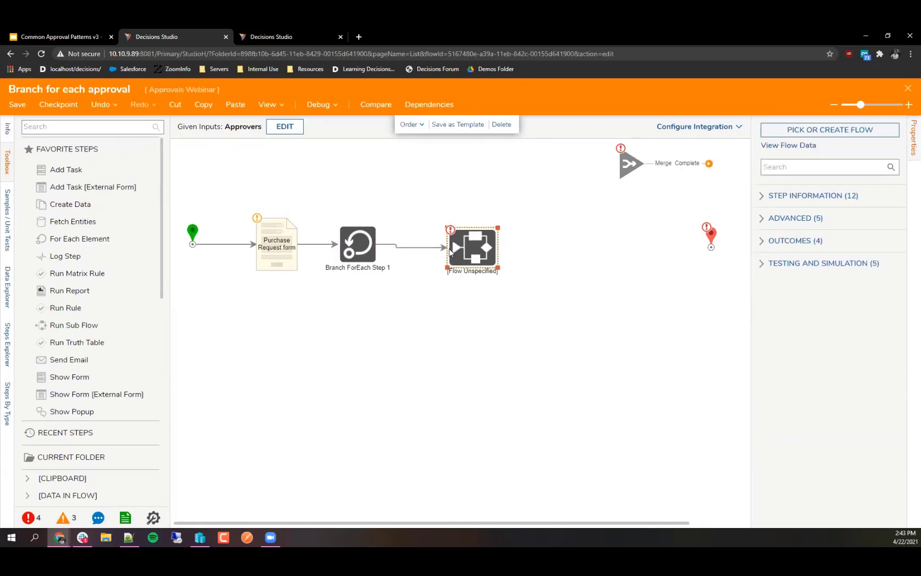
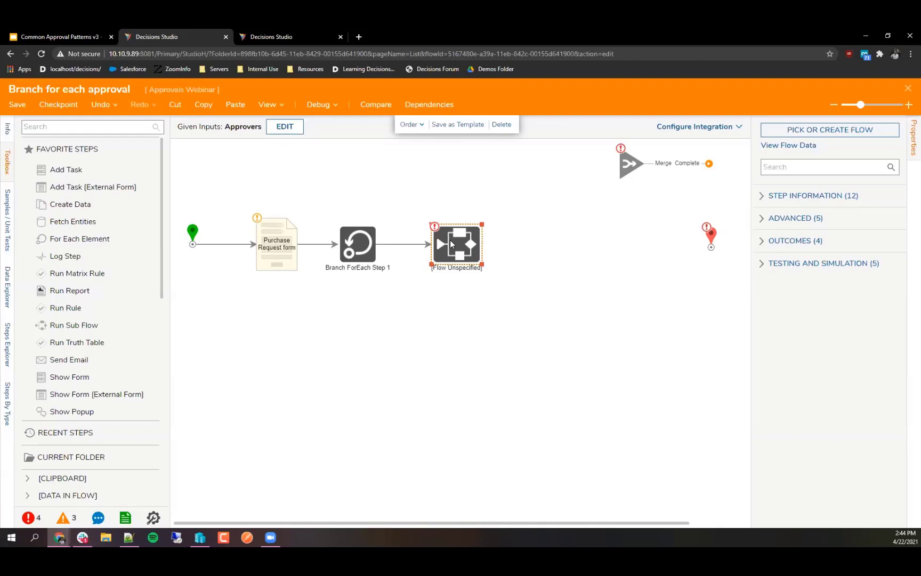
Step: Move the Merge step beside the unspecified subflow step, then select that subflow step
left_click(597, 281)
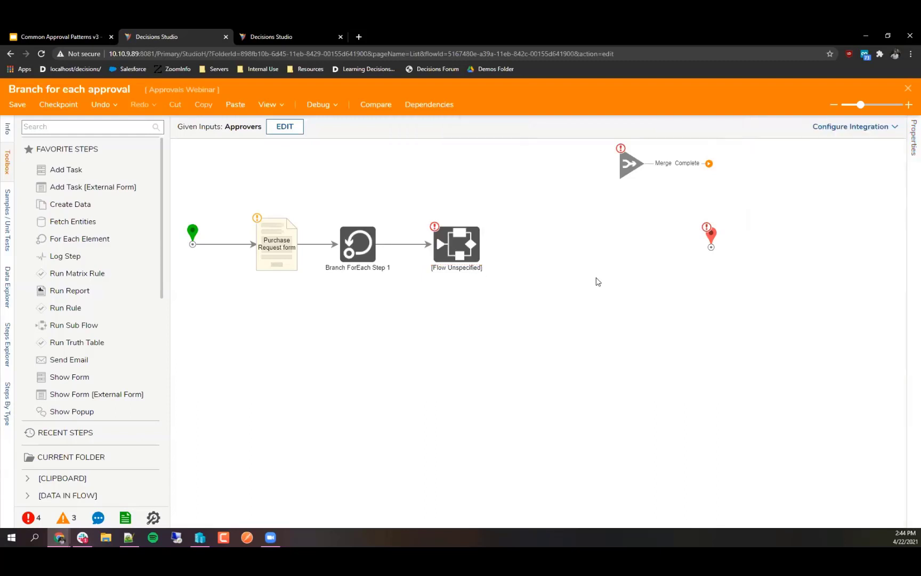
left_click_drag(623, 177, 539, 268)
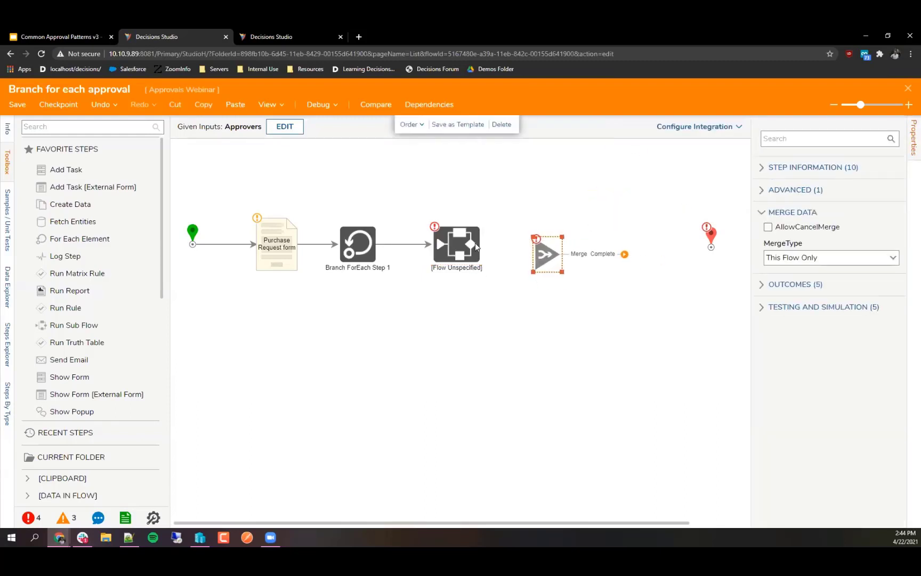
left_click(476, 247)
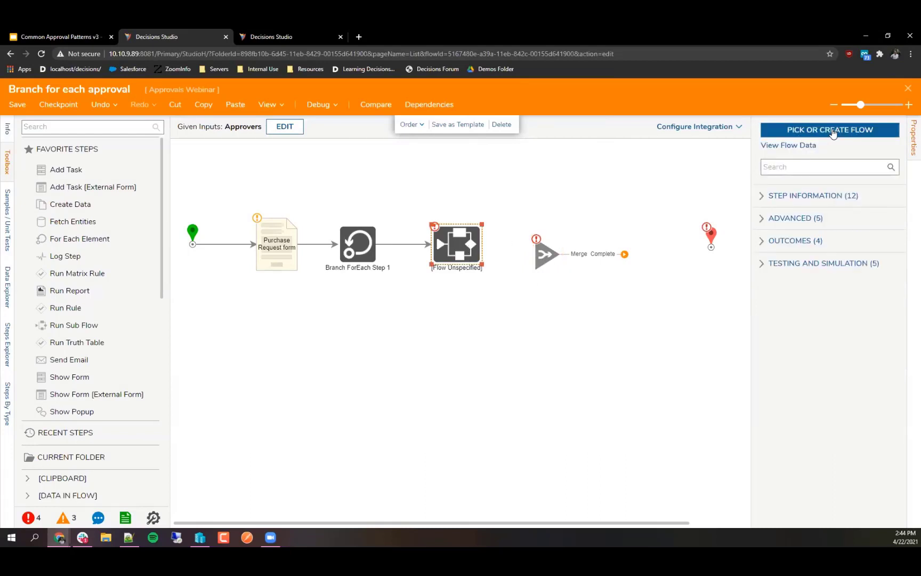
Step: Set the subflow step to run the existing 'Assign to branches' flow from the Recent list
left_click(834, 132)
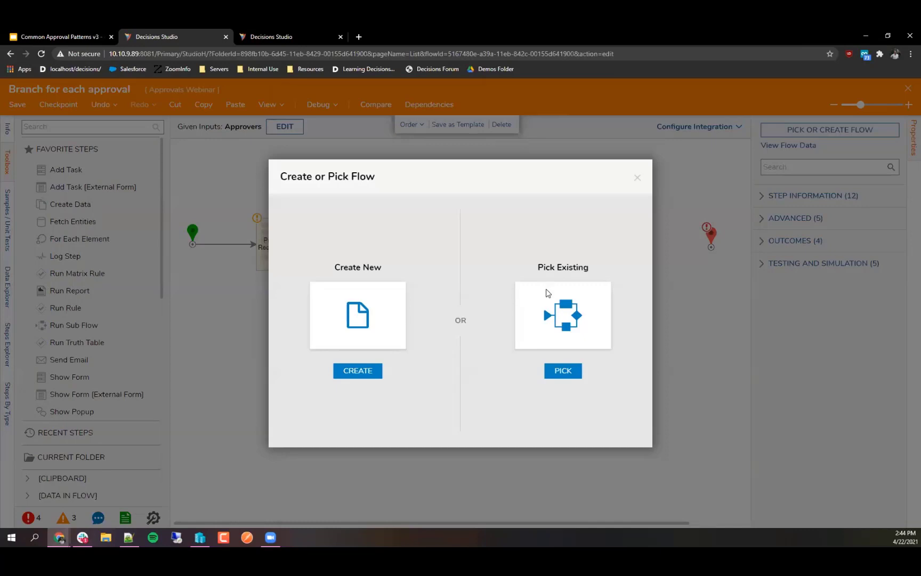
left_click(546, 294)
left_click(431, 140)
left_click(384, 134)
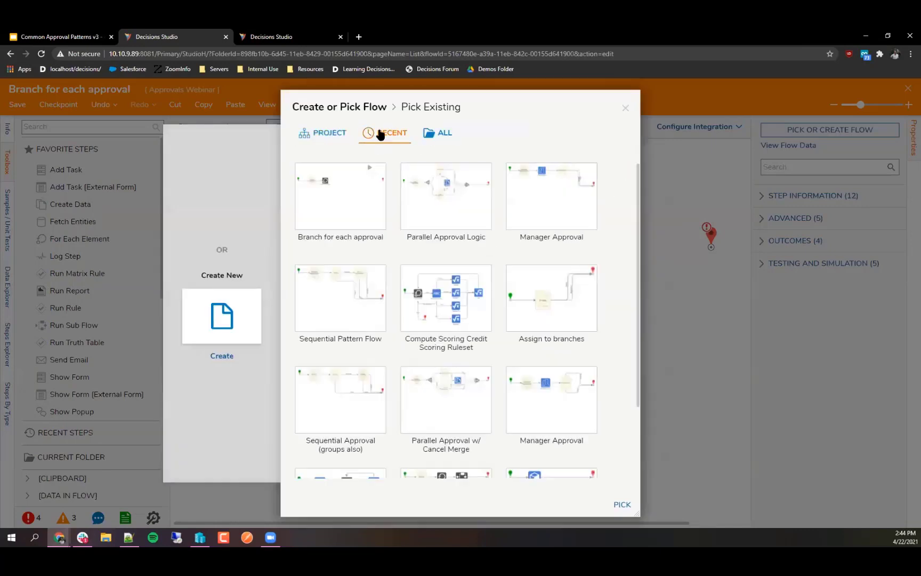
left_click(430, 133)
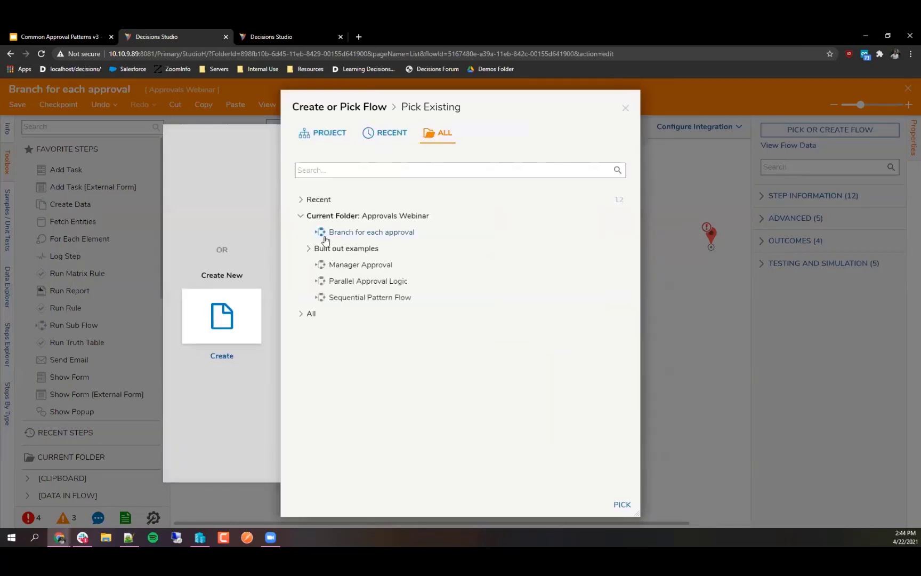
left_click(323, 235)
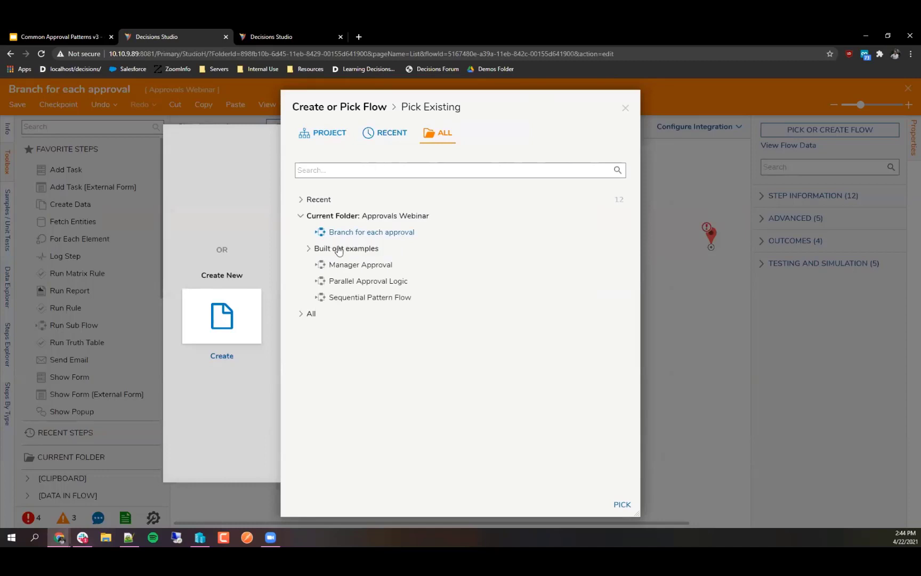
left_click(302, 200)
left_click(346, 233)
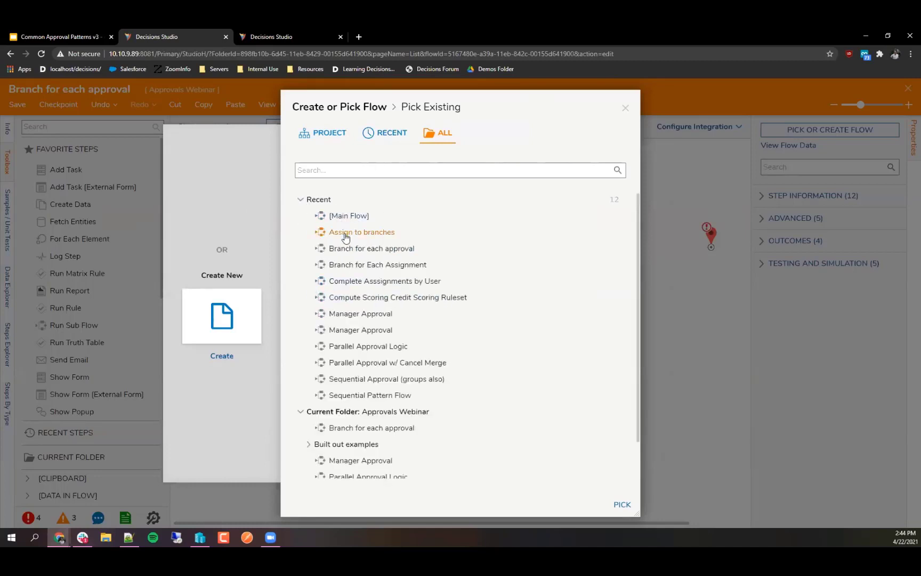
left_click(622, 504)
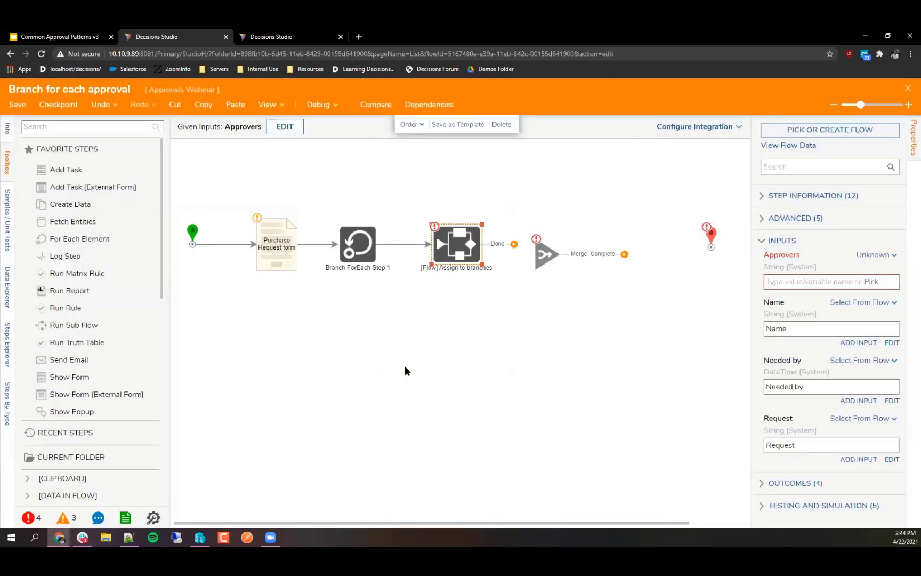
Step: Open the Assign to branches subflow for editing and review its flow inputs
left_click(847, 134)
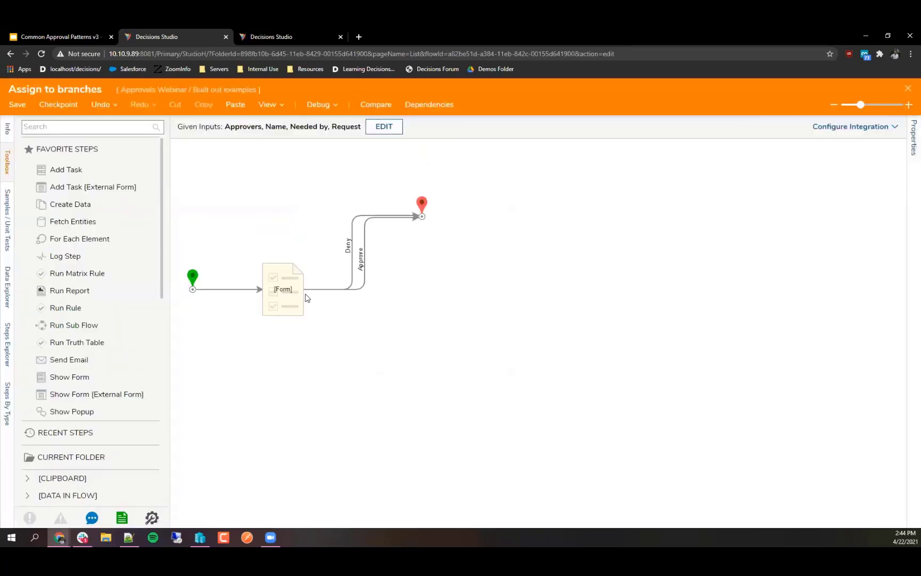
left_click(192, 276)
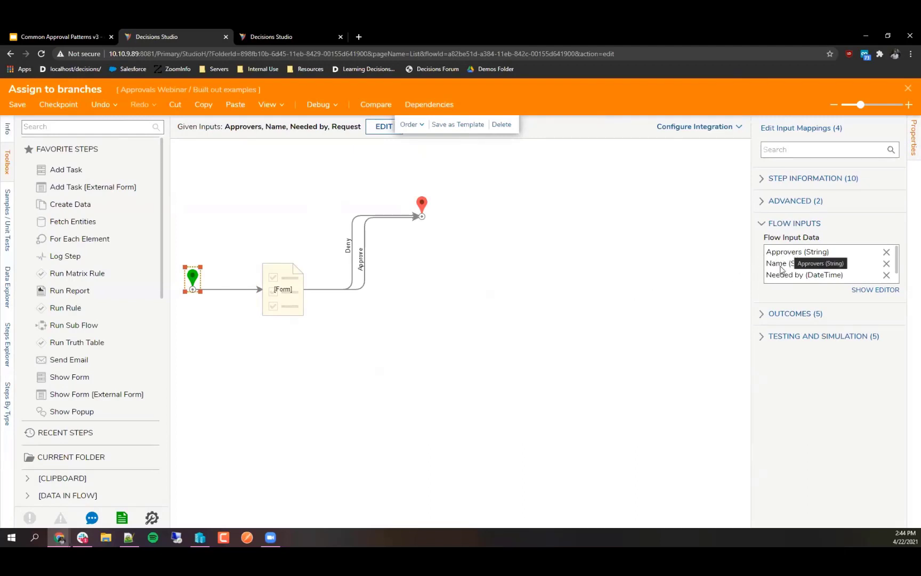
scroll(783, 258, "down", 1)
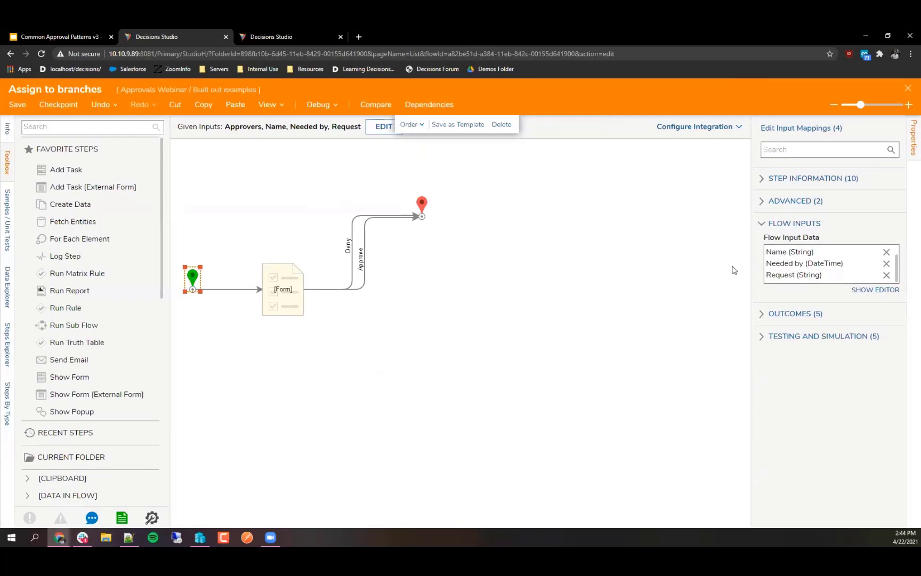
Step: Check the Form step's assignment setup for Approvers, then close the subflow
left_click(264, 311)
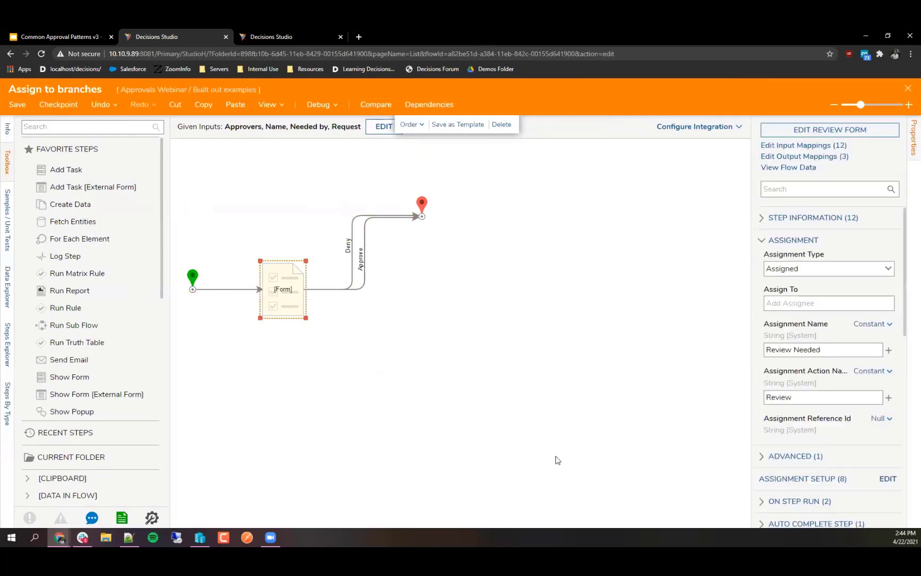
left_click(881, 481)
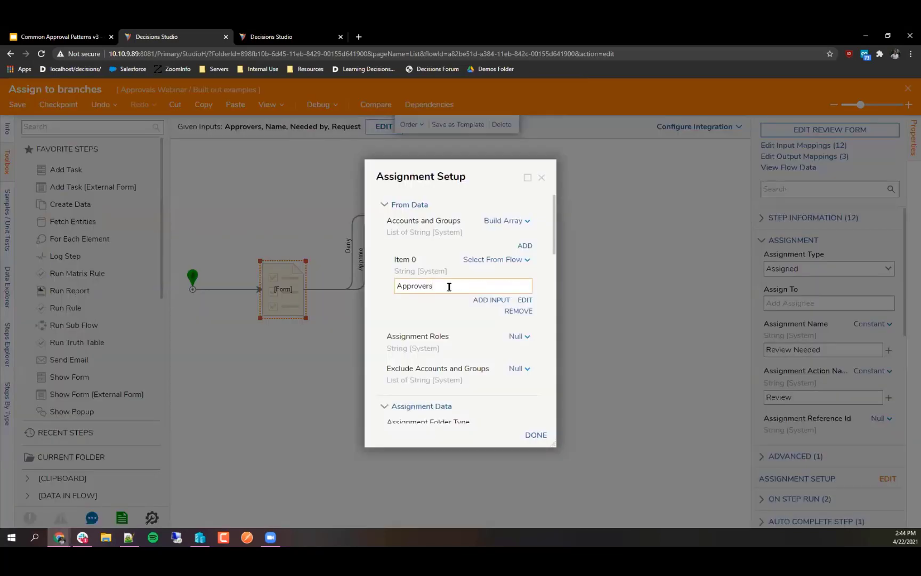
left_click(542, 179)
left_click(540, 282)
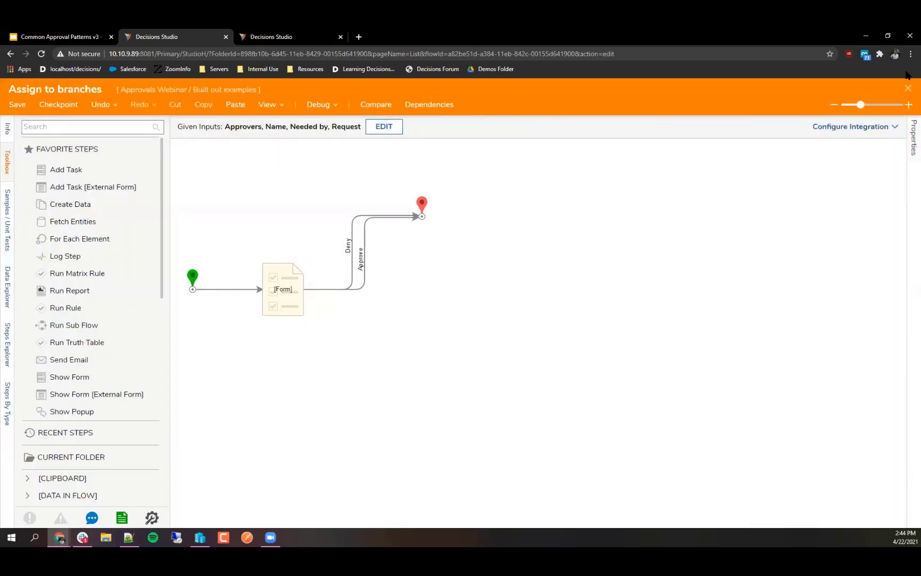
left_click(909, 90)
Step: Wire Assign to branches' Done outcome to Merge, and Merge's Complete outcome to the end step
left_click(483, 328)
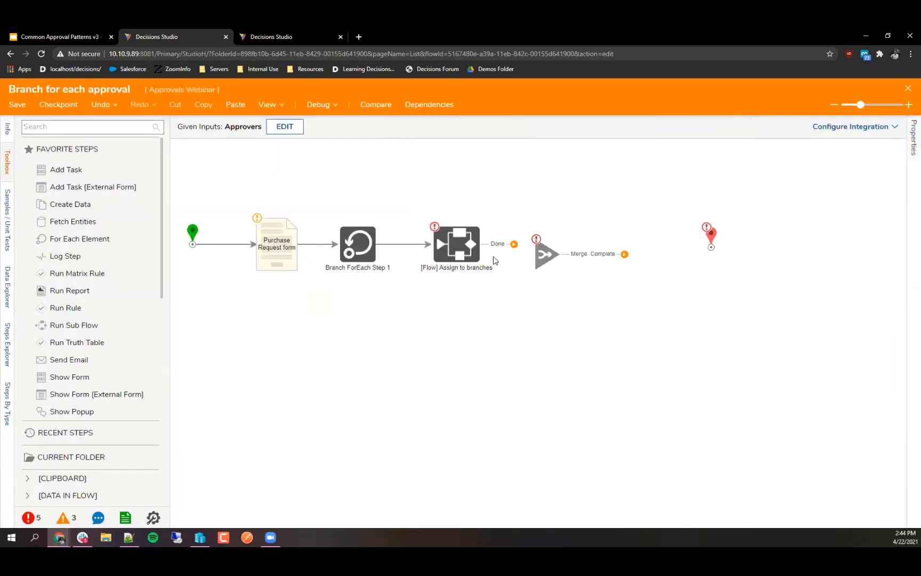
left_click_drag(498, 249, 537, 247)
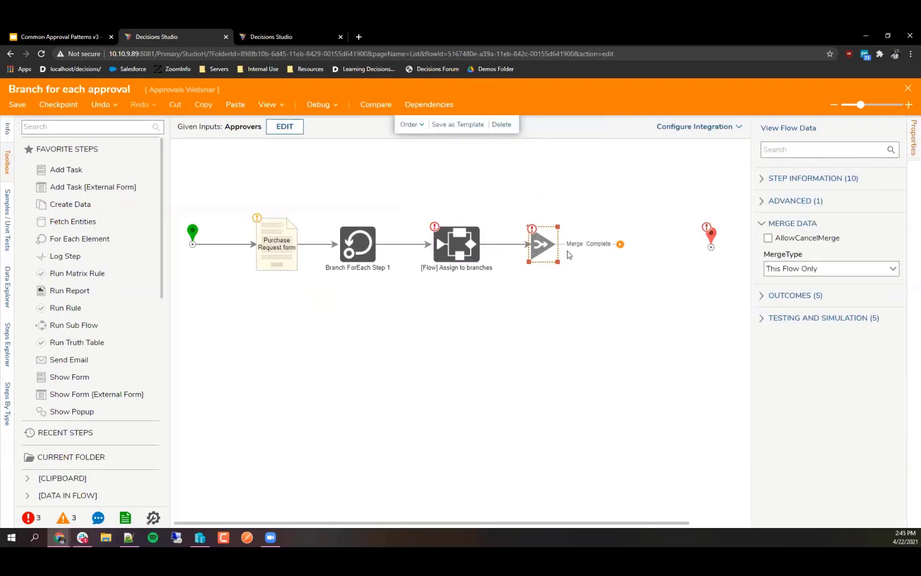
left_click_drag(620, 244, 656, 229)
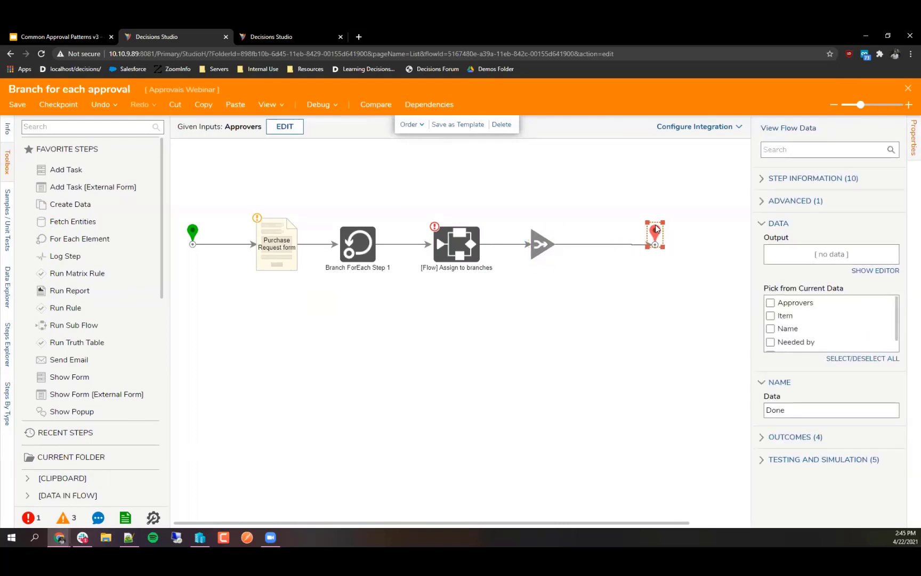
left_click(545, 246)
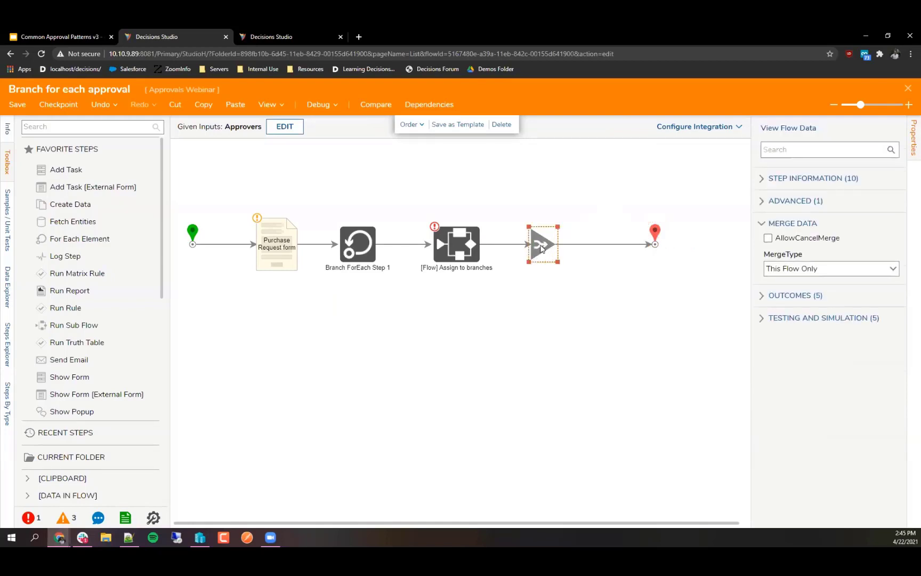
left_click(506, 299)
left_click(470, 259)
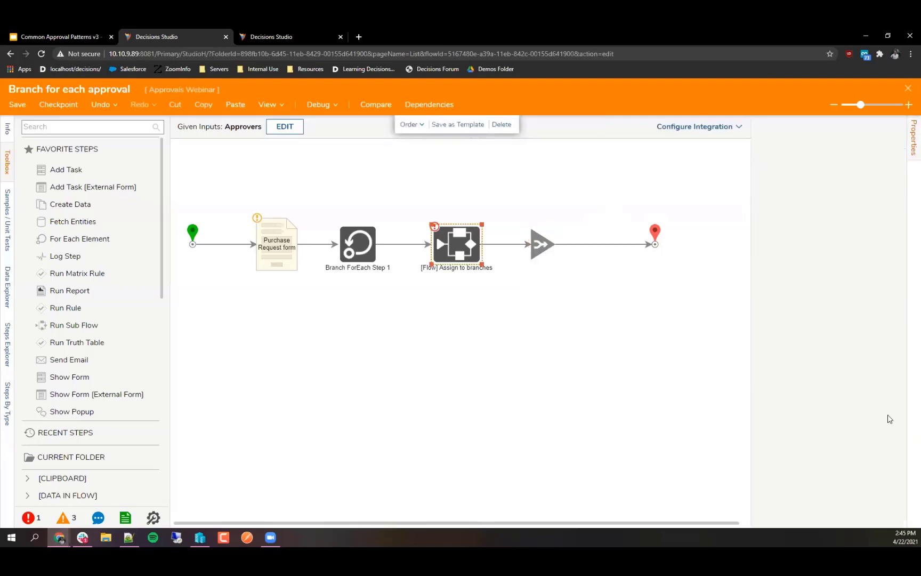
Step: Map the Assign to branches step's Approvers input from the flow to the loop's Item value
left_click(874, 266)
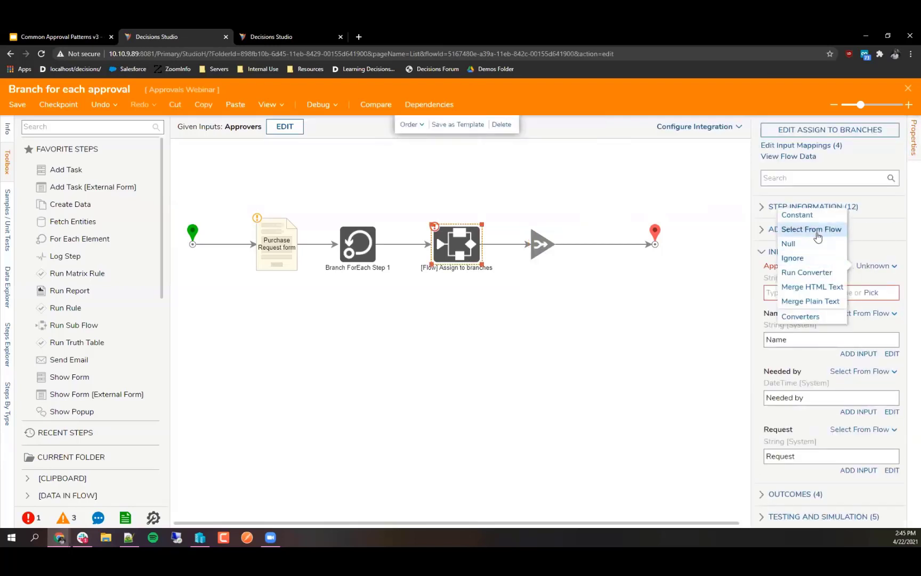
left_click(866, 267)
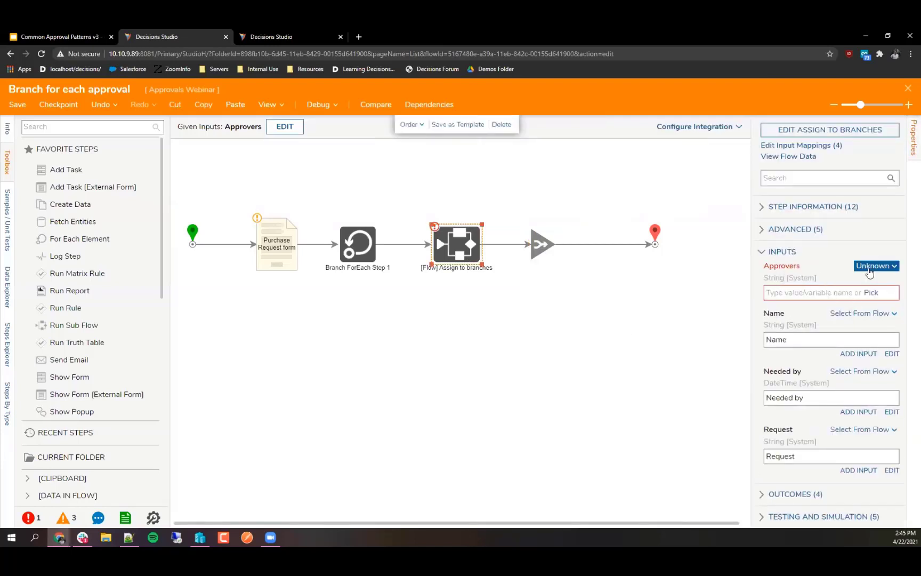
left_click(870, 267)
left_click(810, 228)
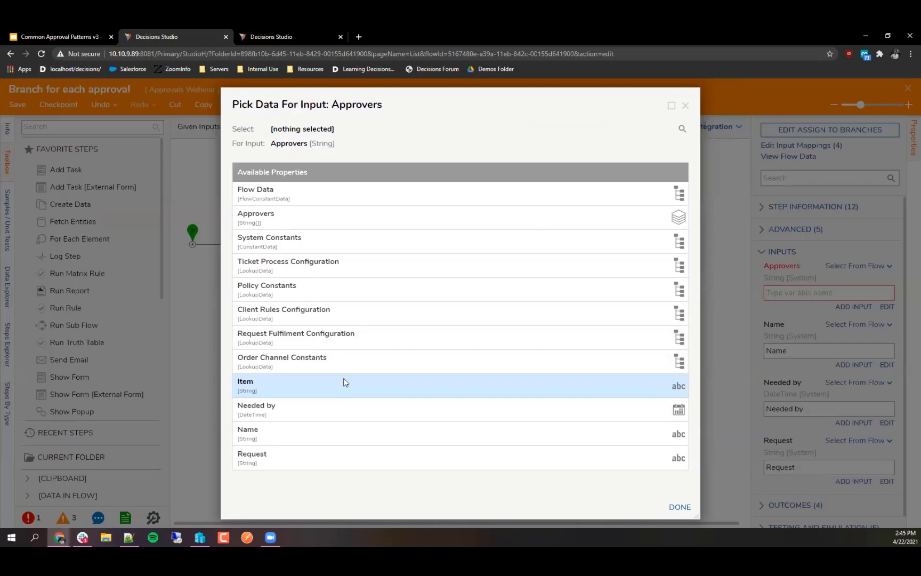
left_click(255, 383)
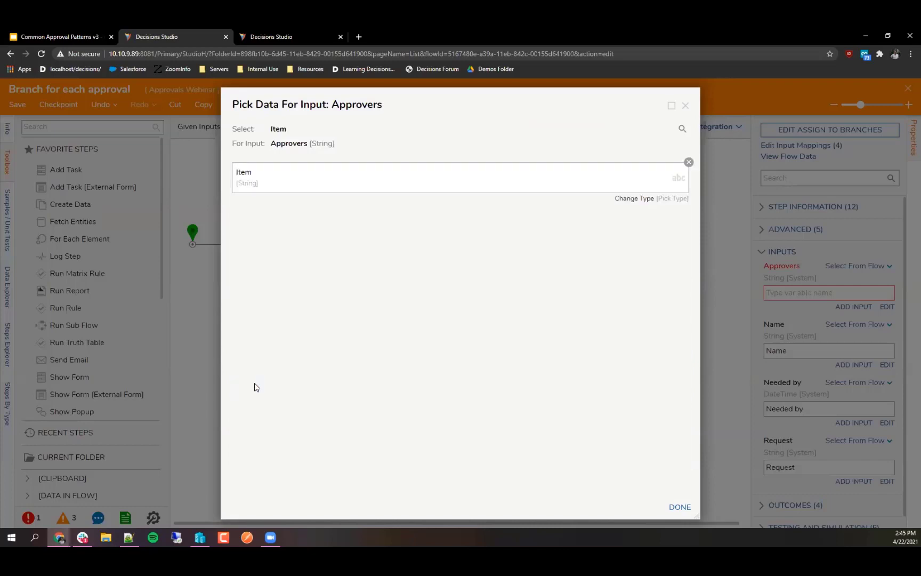
left_click(679, 508)
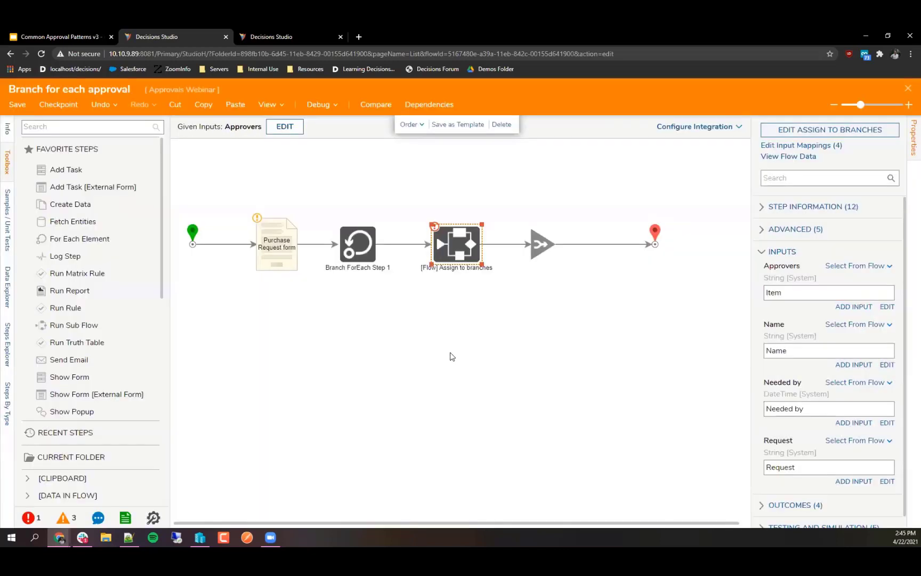
left_click(475, 328)
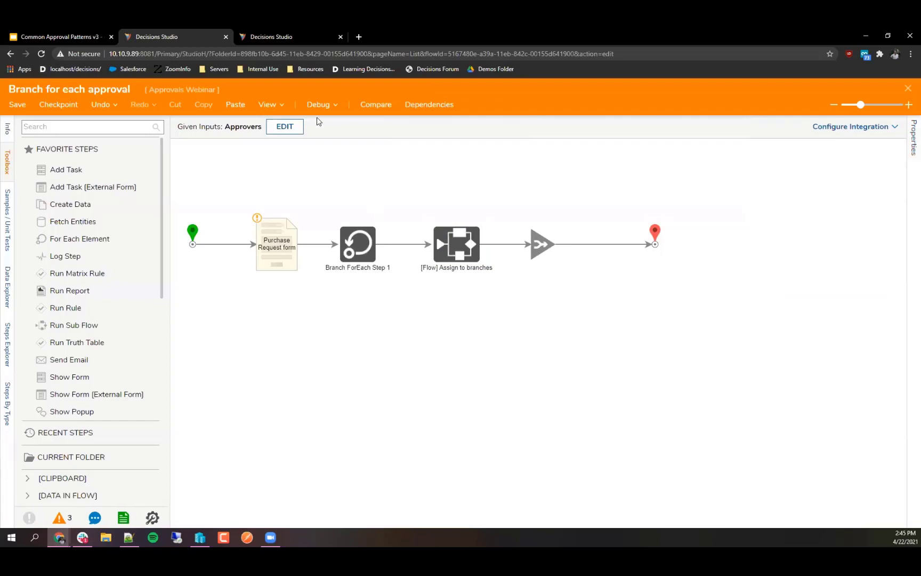
Step: Start a debug run of the flow with two approver email addresses as the Approvers input
left_click(316, 105)
left_click(387, 165)
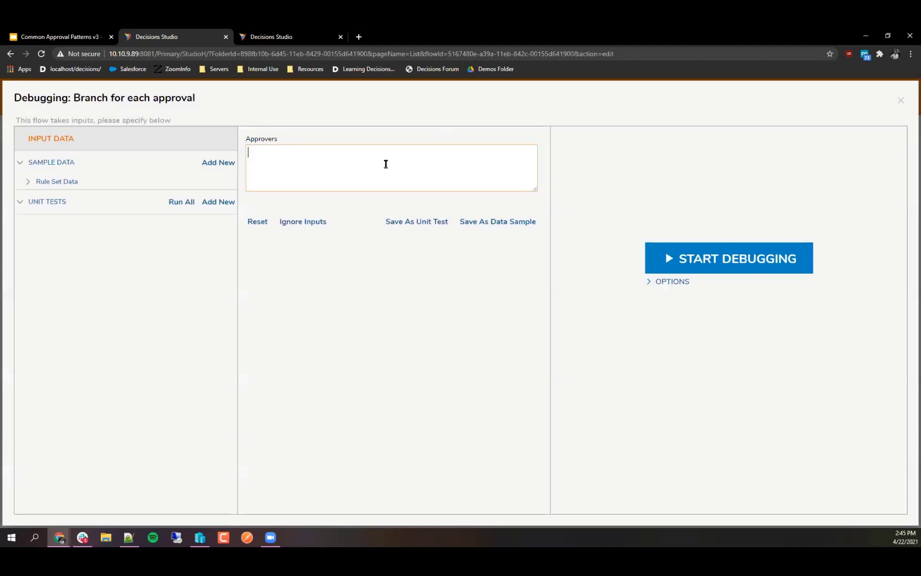
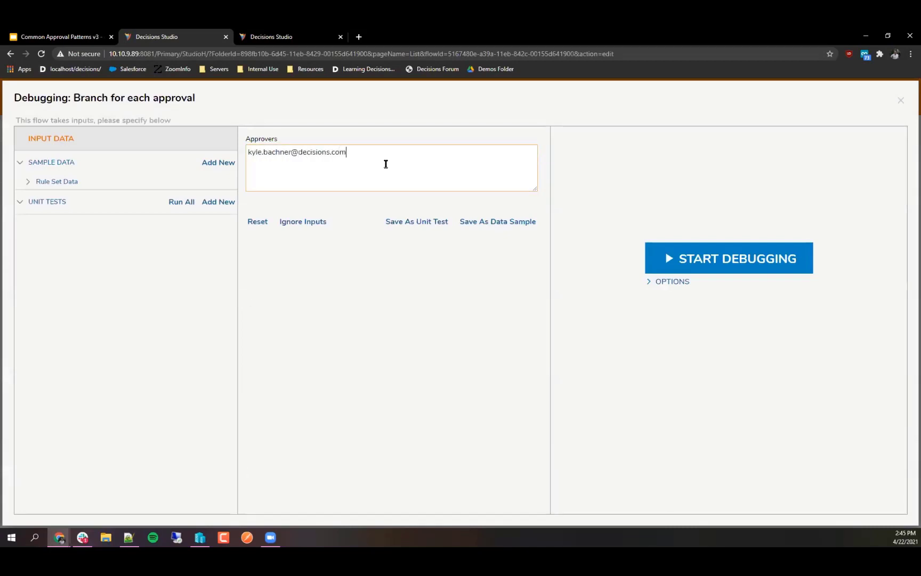
left_click(729, 259)
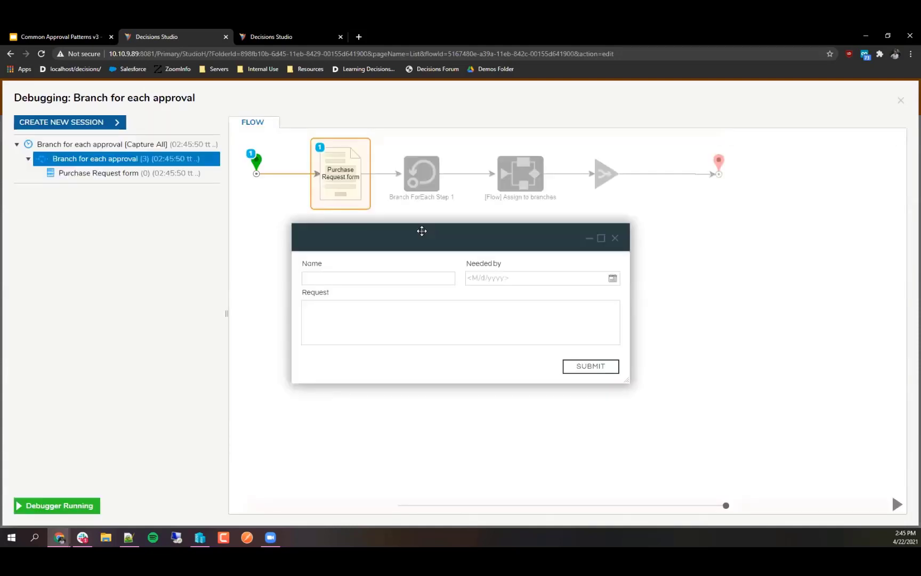
Step: Fill the Purchase Request with a 'coffee again' name and a 4/21/2021 needed-by date, then submit
left_click(394, 278)
type("Kyle ")
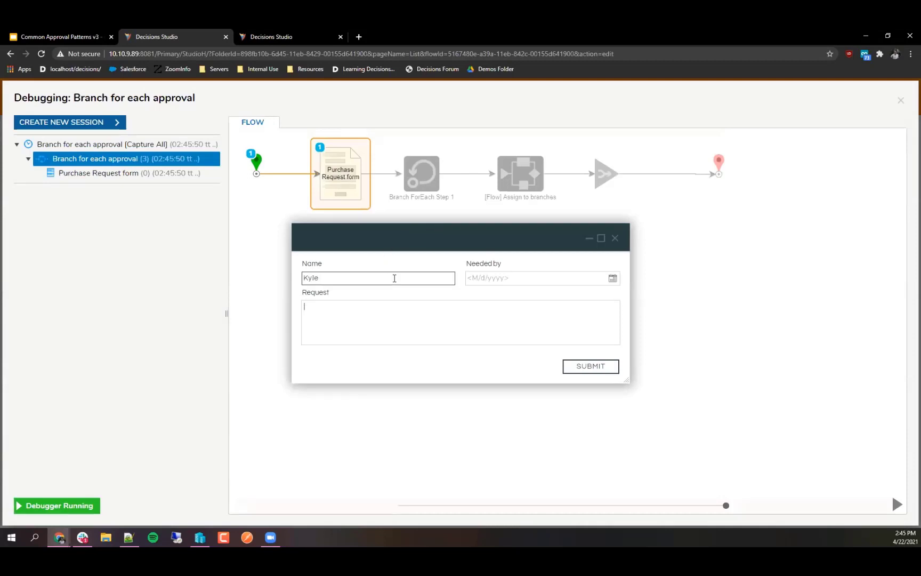
type("coffee again")
left_click(612, 277)
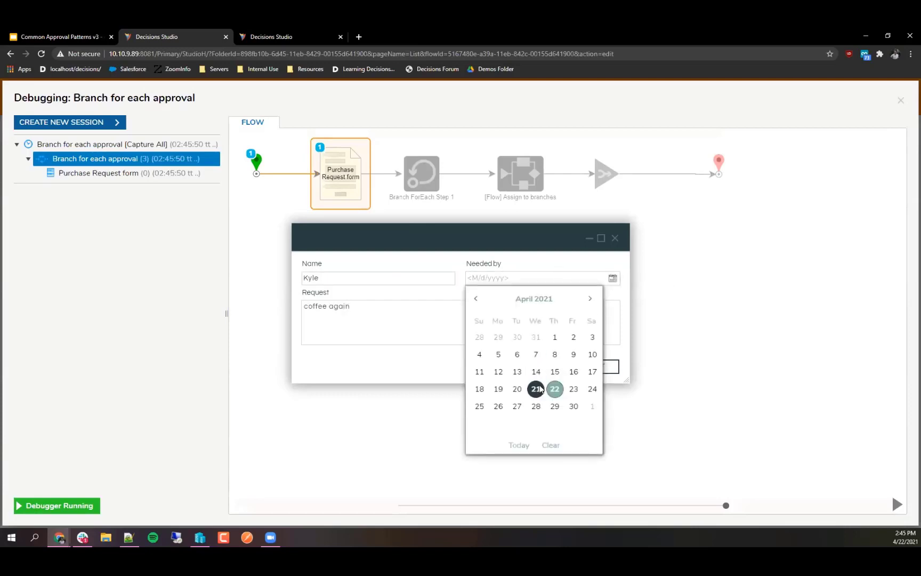
left_click(535, 388)
left_click(585, 367)
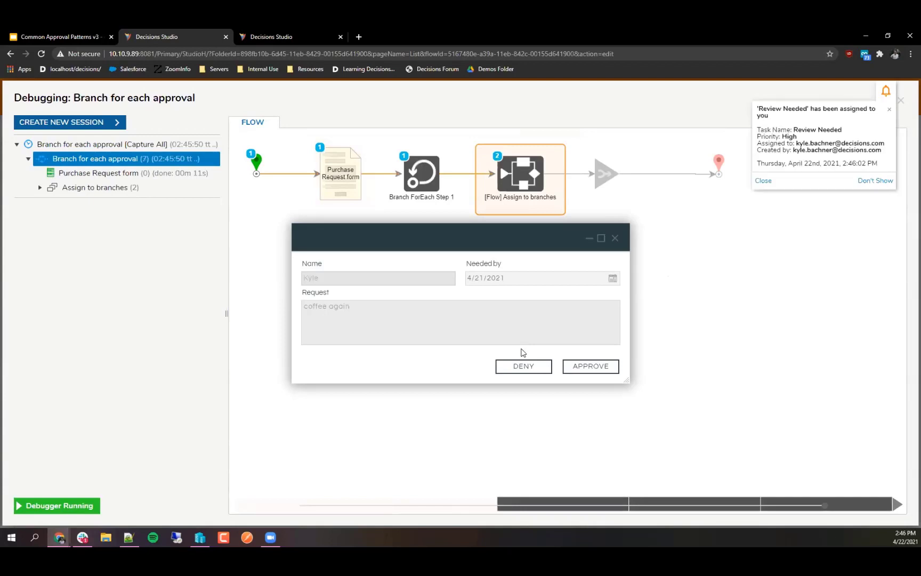
Step: Expand the Assign to branches runs in the debug tree and view each run's sub-flow
left_click(589, 238)
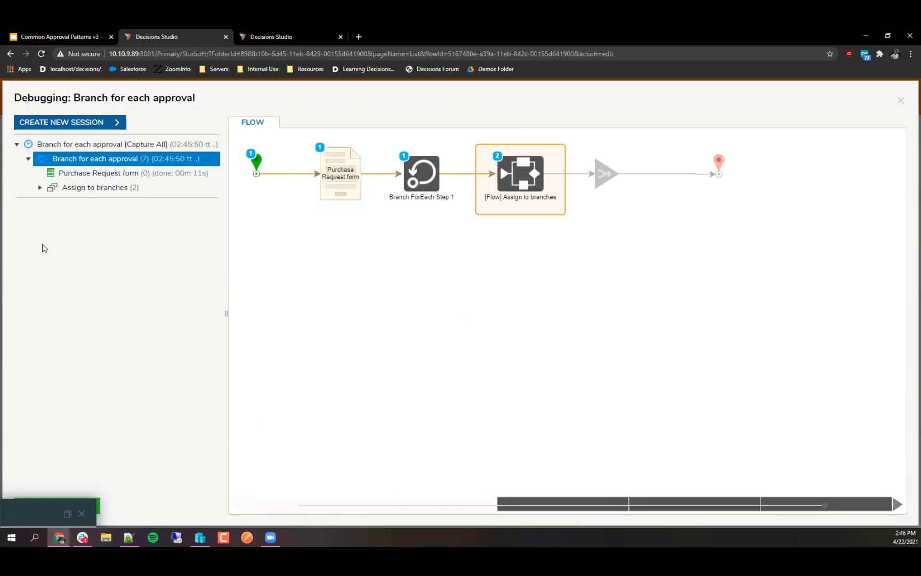
left_click(40, 187)
left_click(94, 207)
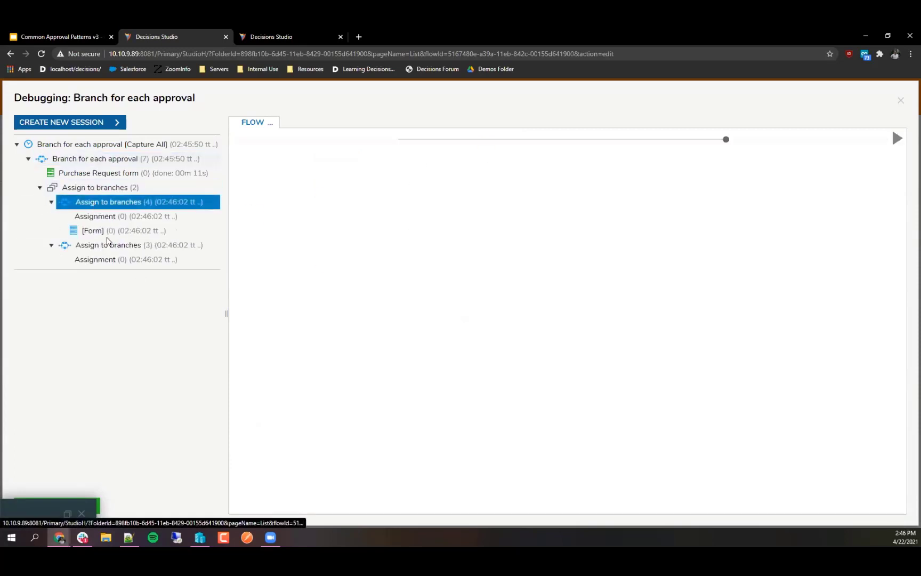
left_click(110, 245)
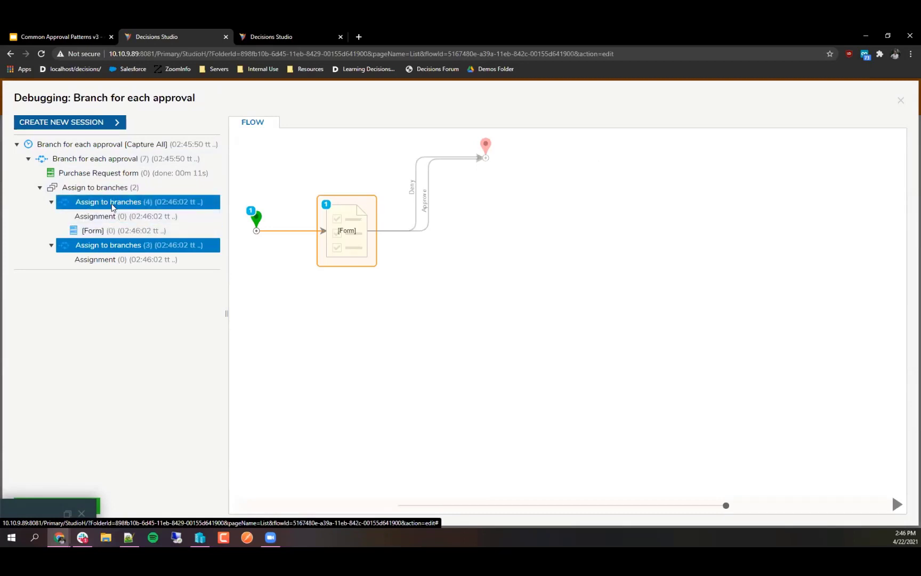
left_click(112, 208)
Step: Approve the new Review Needed assignment from the refreshed inbox, then go back to the debugger
left_click(266, 35)
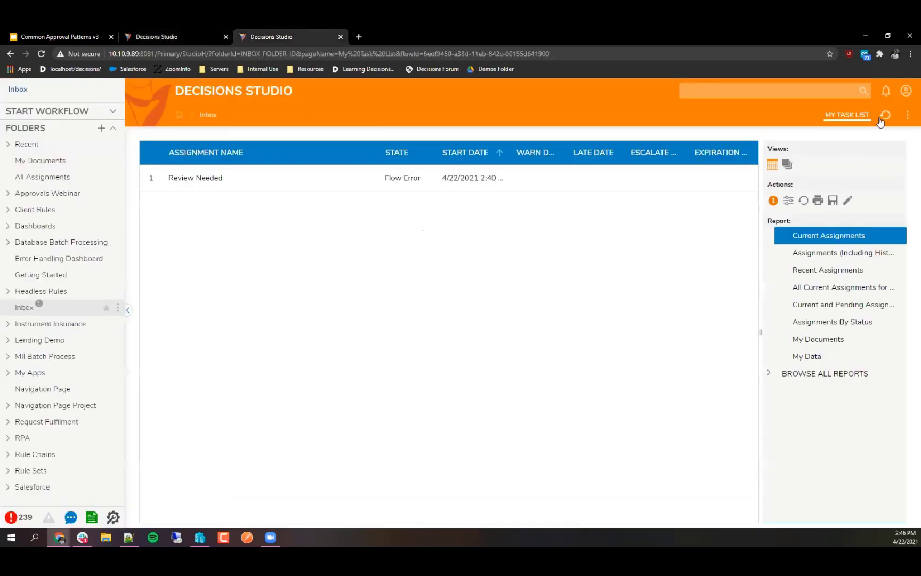
left_click(882, 118)
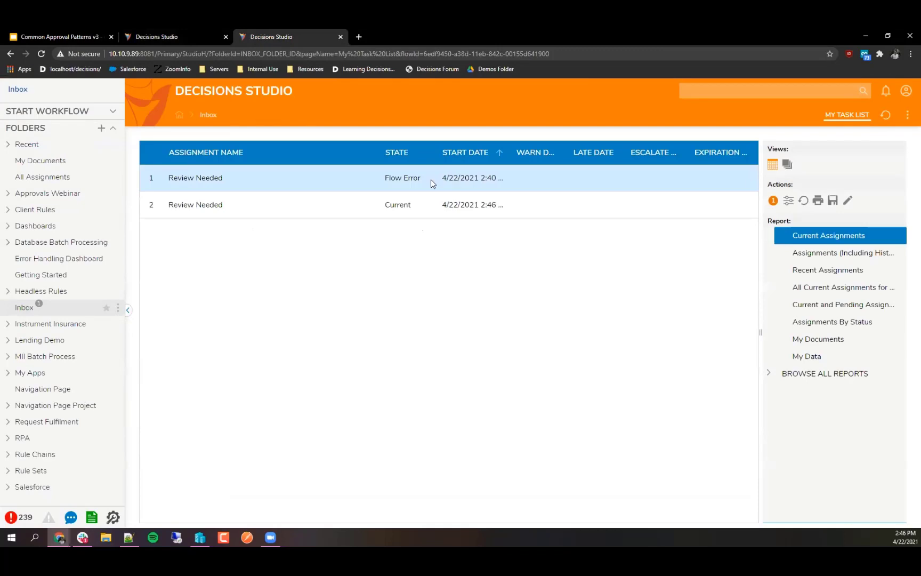
right_click(217, 209)
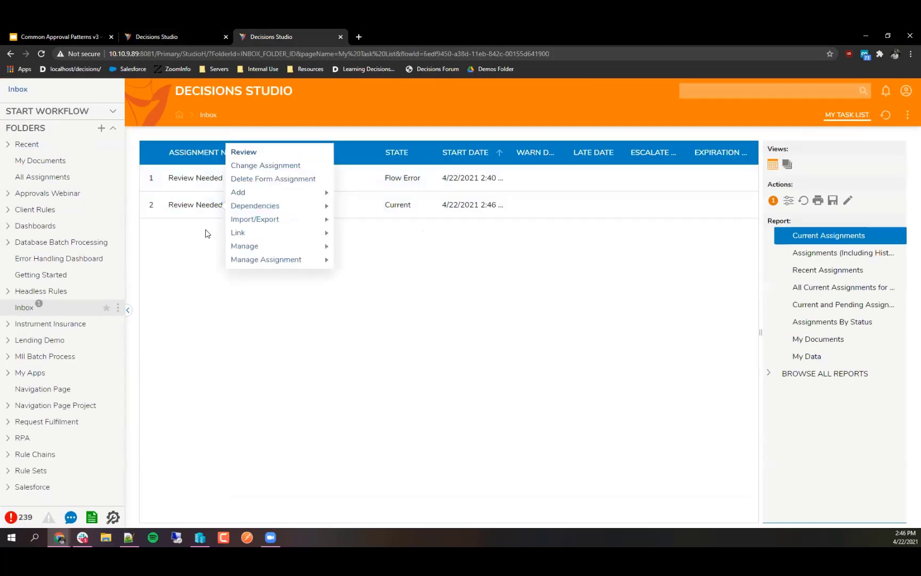
left_click(259, 153)
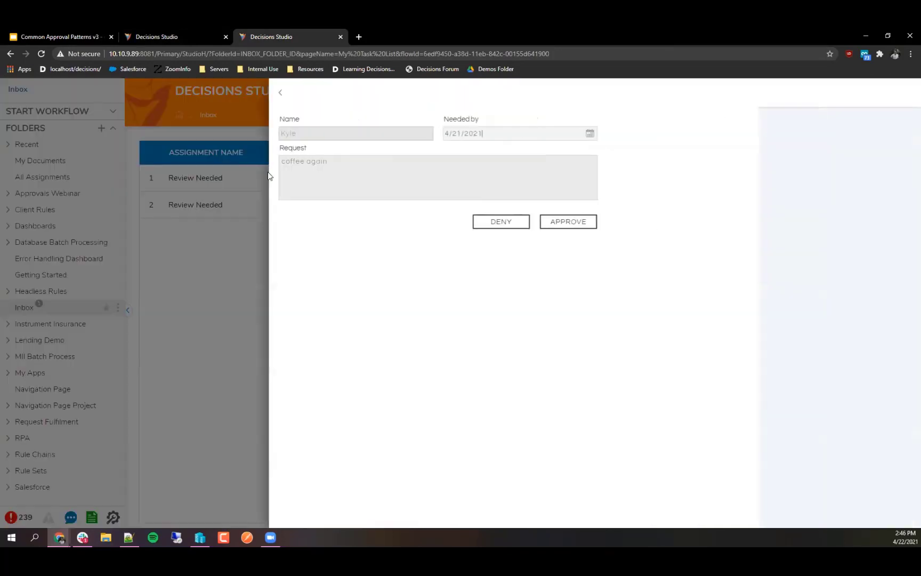
left_click(513, 230)
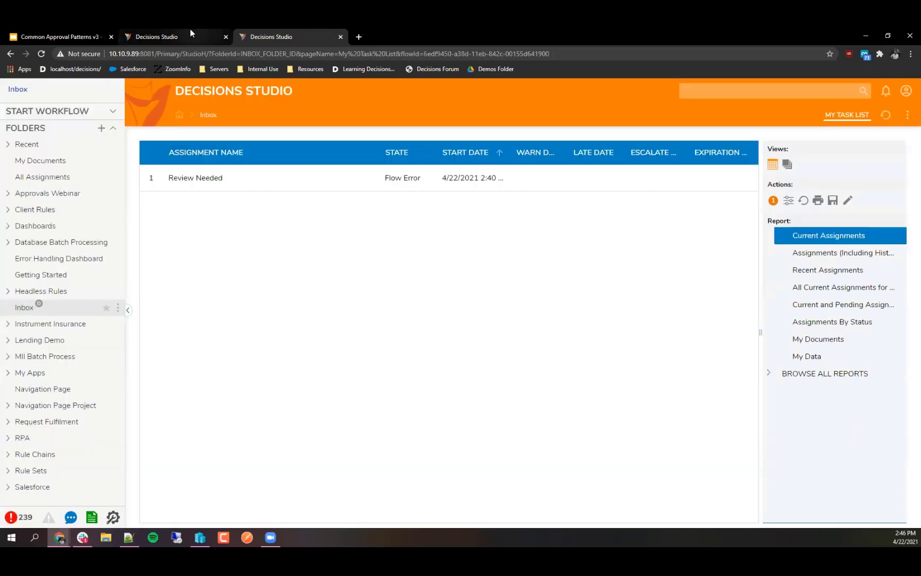
left_click(191, 35)
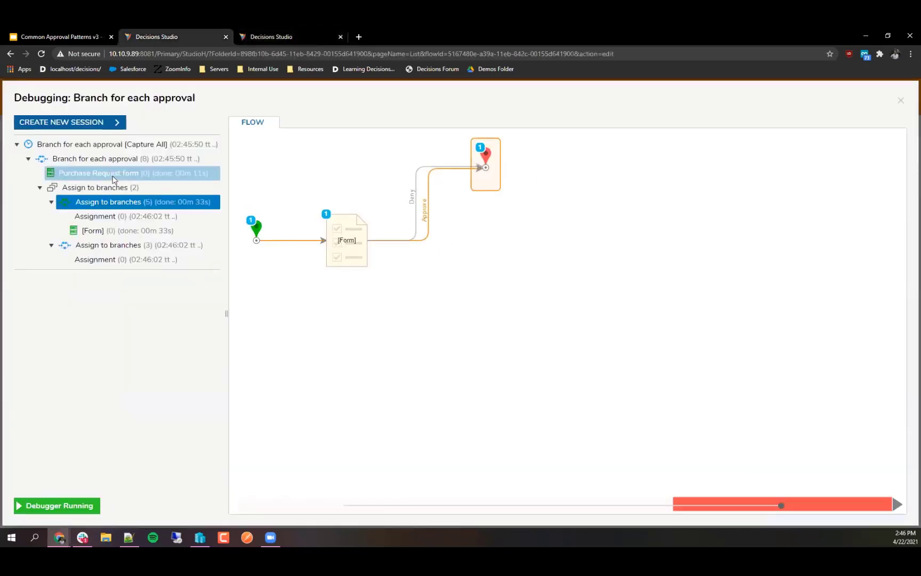
Step: Close the debugger and the flow designer, saving the Branch for each approval flow
left_click(97, 158)
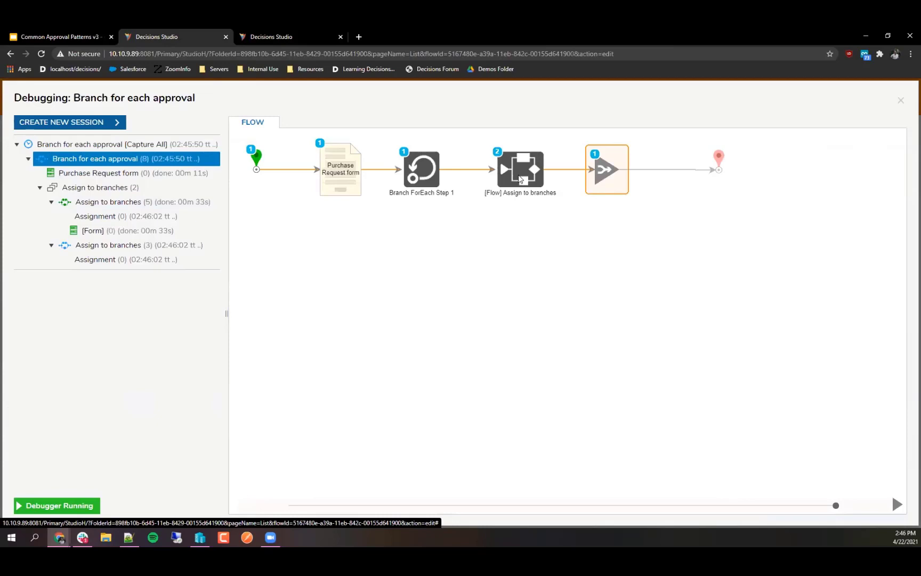
left_click(901, 100)
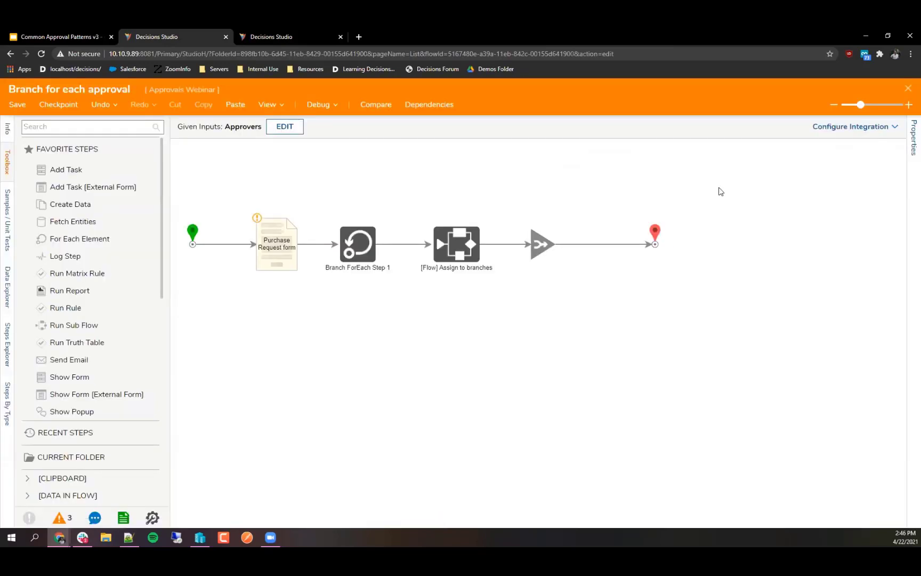
left_click(908, 88)
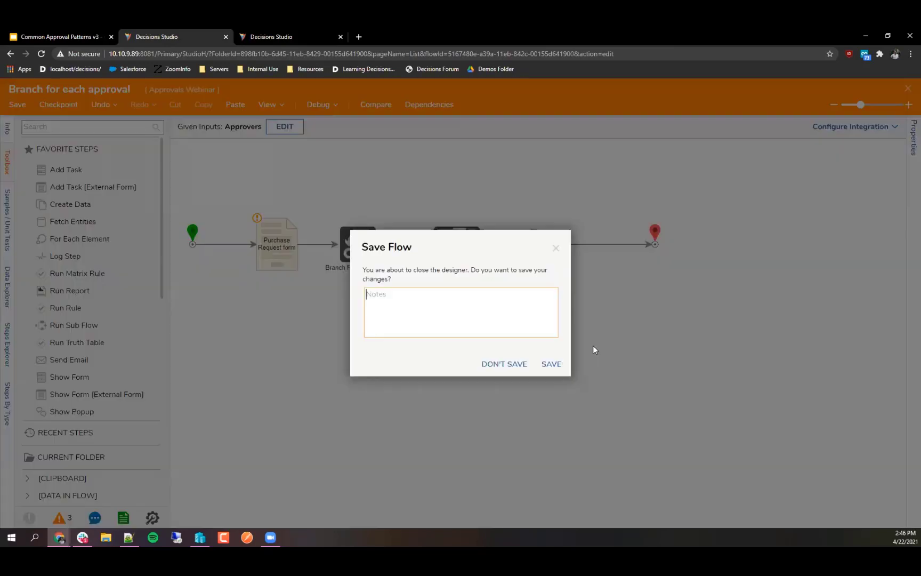
left_click(552, 364)
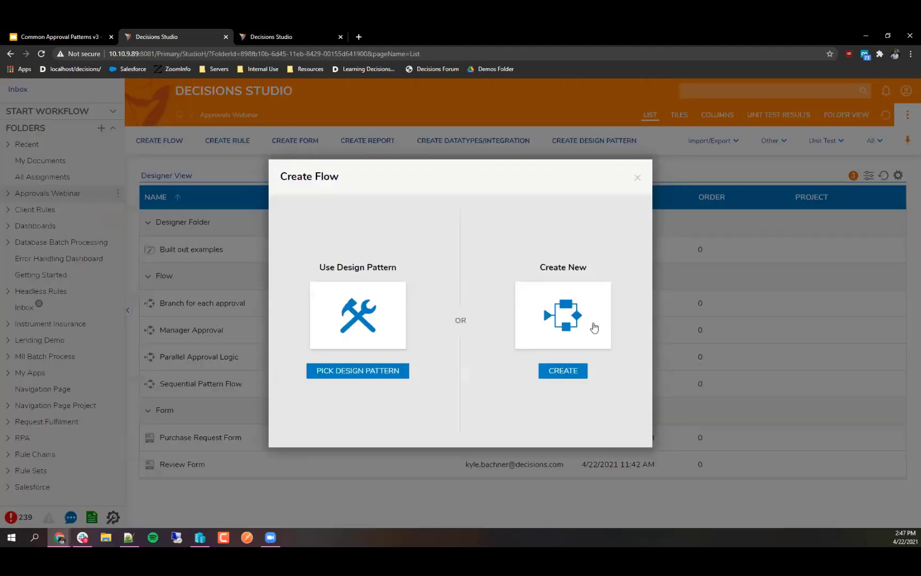
Step: Create a new standard flow named 'Complete Assignments by User'
left_click(591, 325)
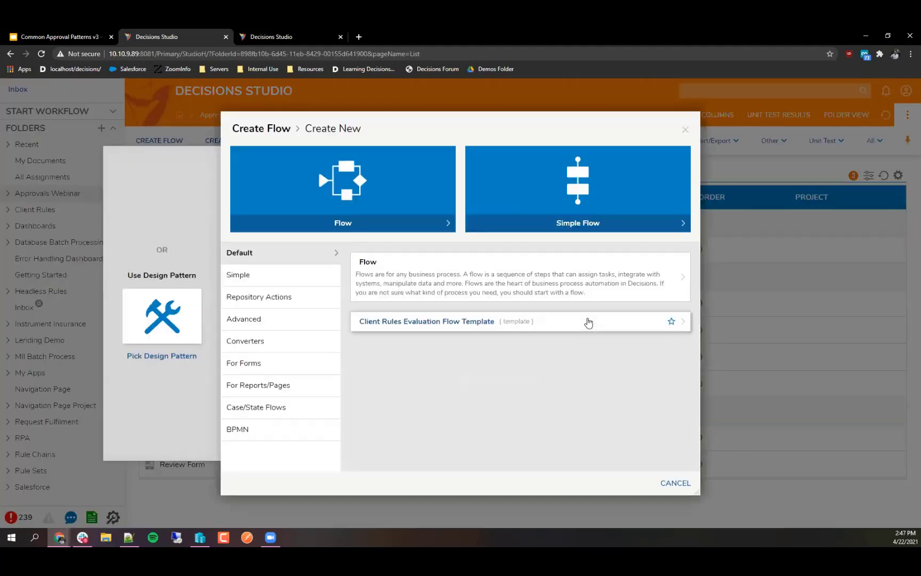
left_click(563, 276)
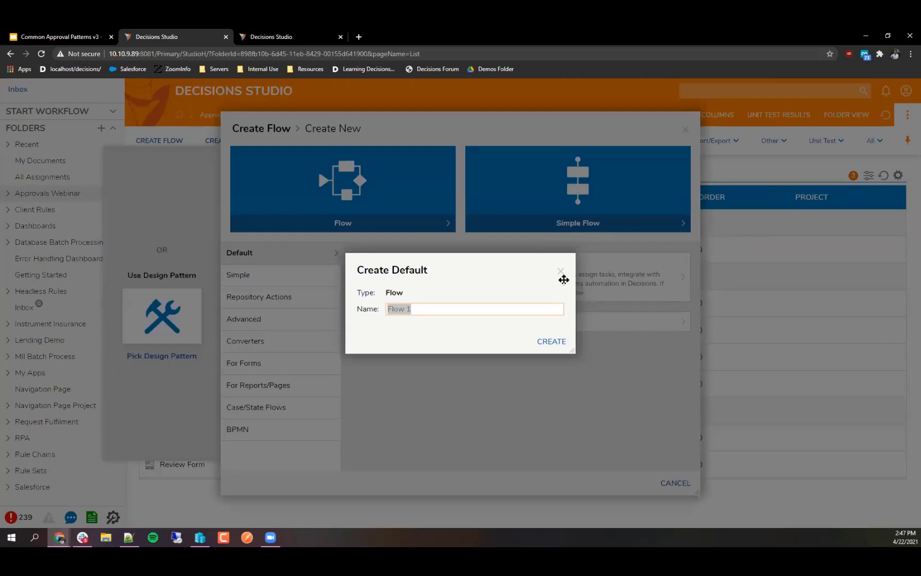
type("Complete Assignments by User")
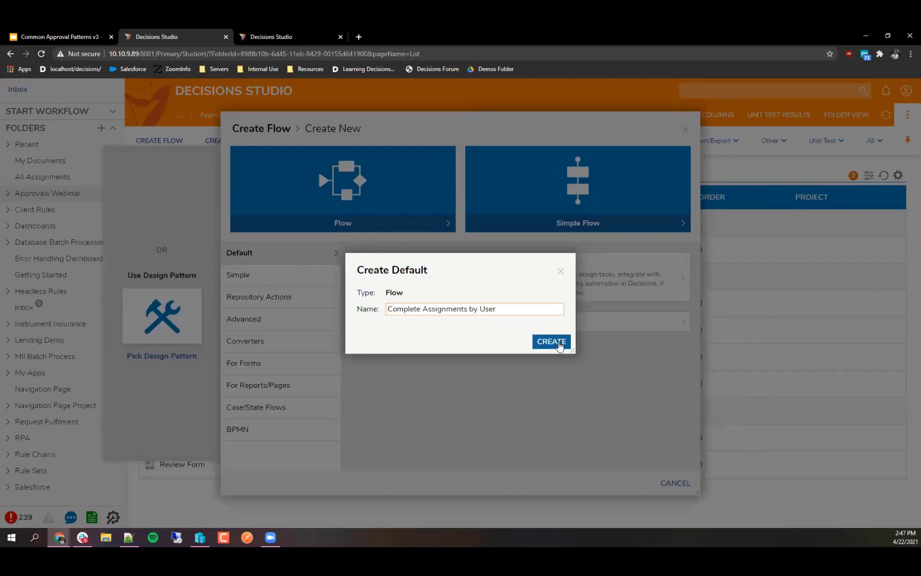
left_click(558, 343)
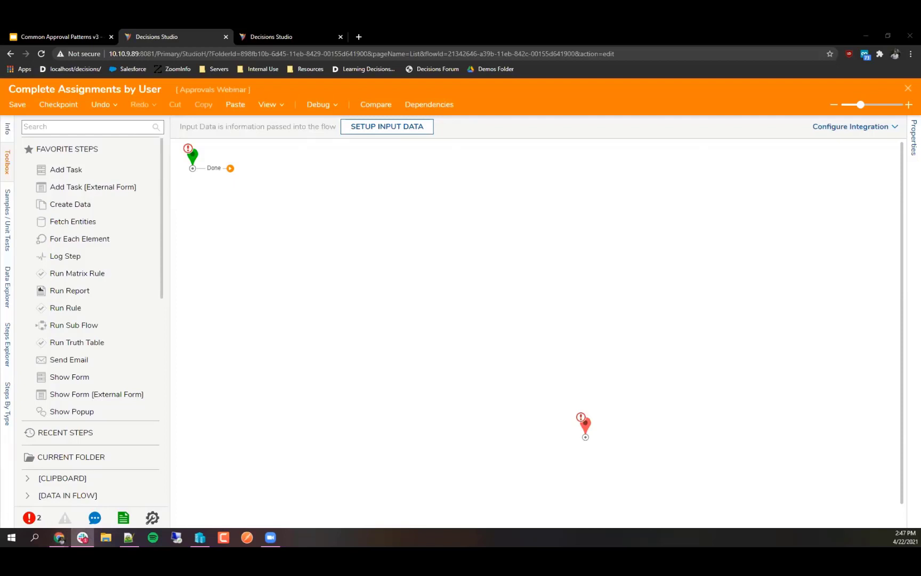
Step: Move the start step down the canvas and the end step up level with it
left_click(381, 290)
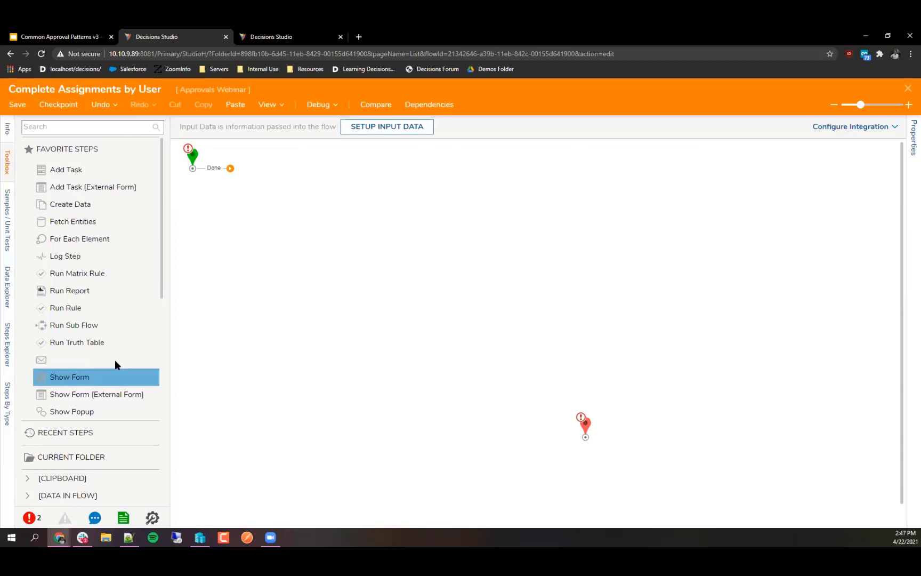
scroll(115, 360, "down", 5)
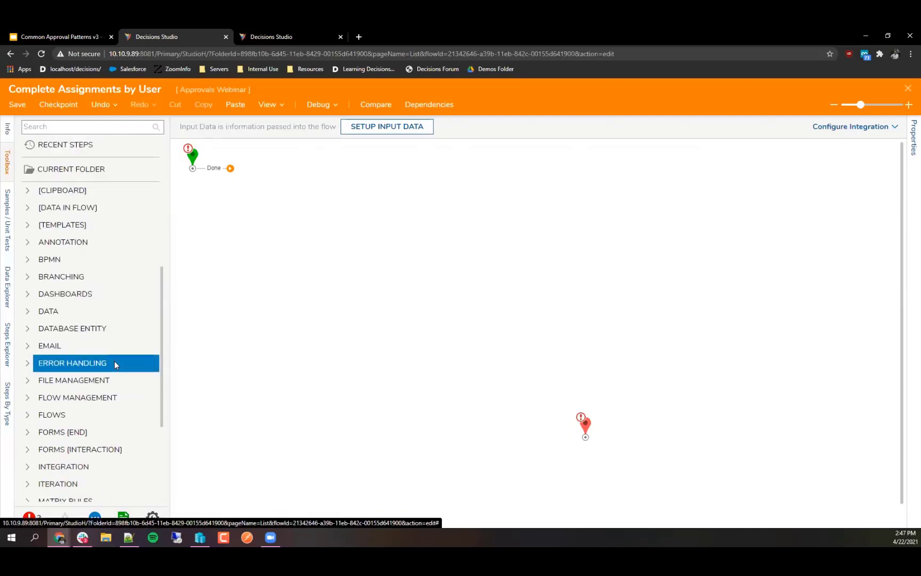
left_click_drag(191, 157, 196, 314)
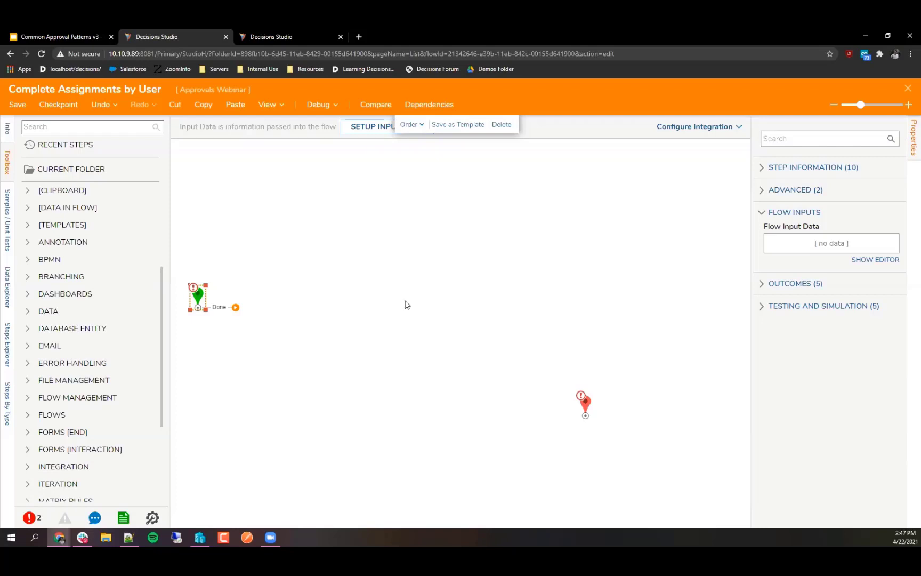
left_click_drag(581, 400, 656, 310)
left_click(499, 365)
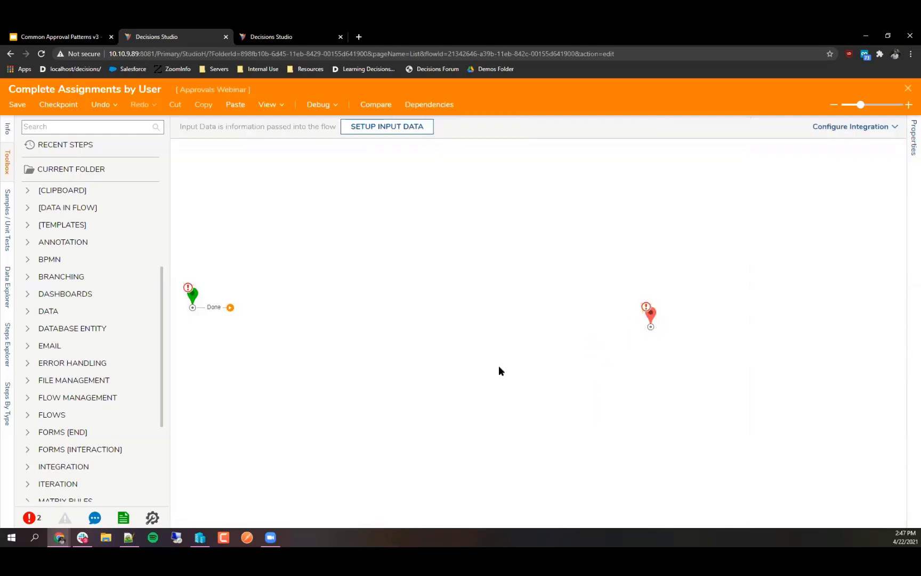
scroll(69, 340, "down", 3)
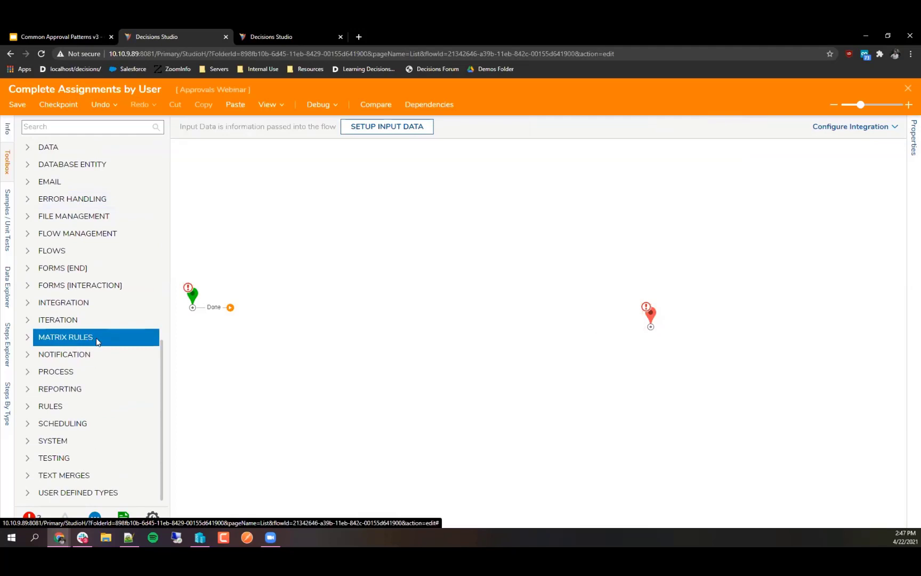
scroll(96, 339, "up", 6)
scroll(103, 357, "down", 6)
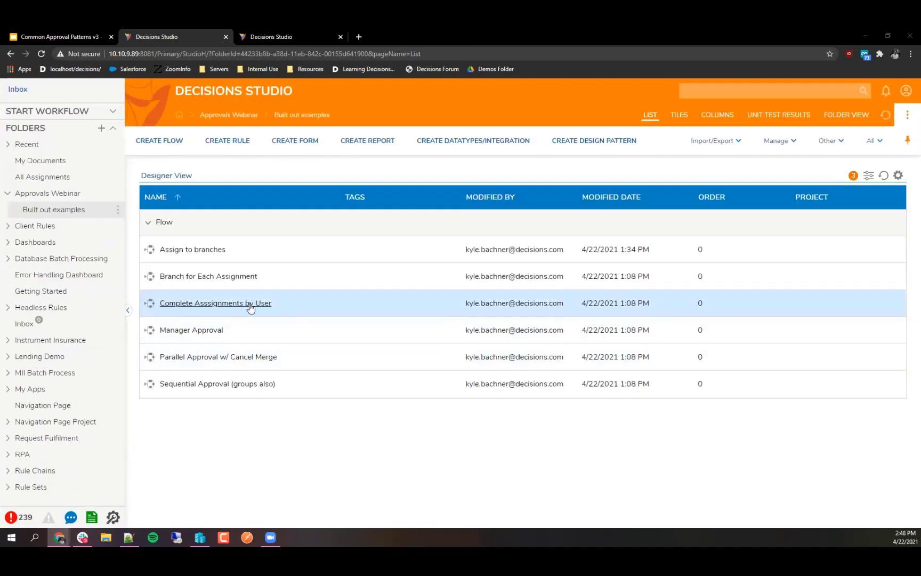
Step: Open the Complete Assignments by User example and expand Integration > Internal Services in the Toolbox
left_click(248, 305)
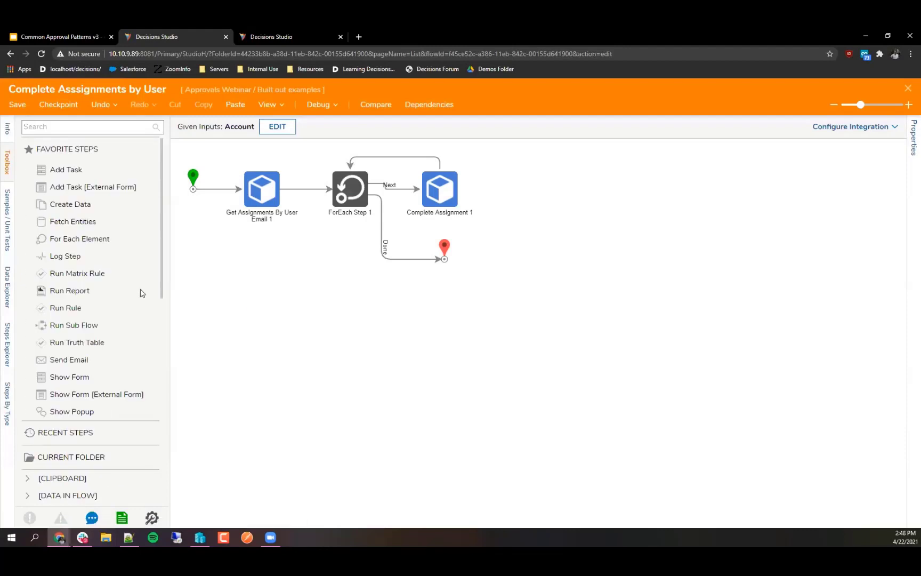
scroll(142, 293, "down", 10)
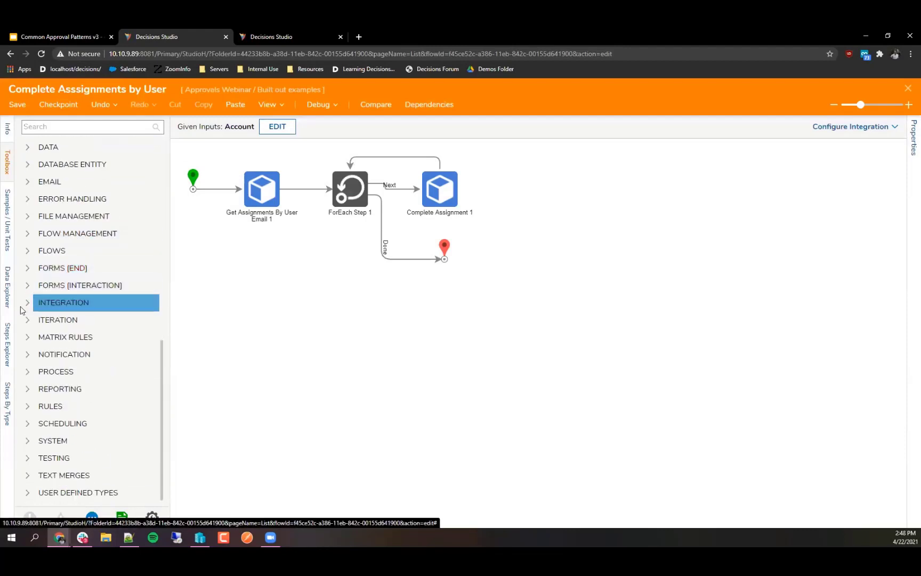
left_click(25, 304)
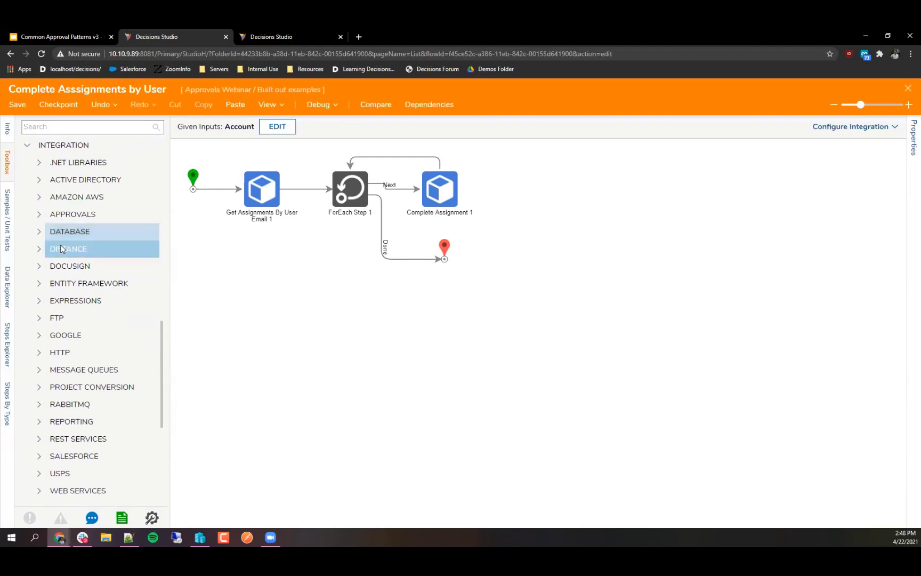
scroll(75, 240, "down", 4)
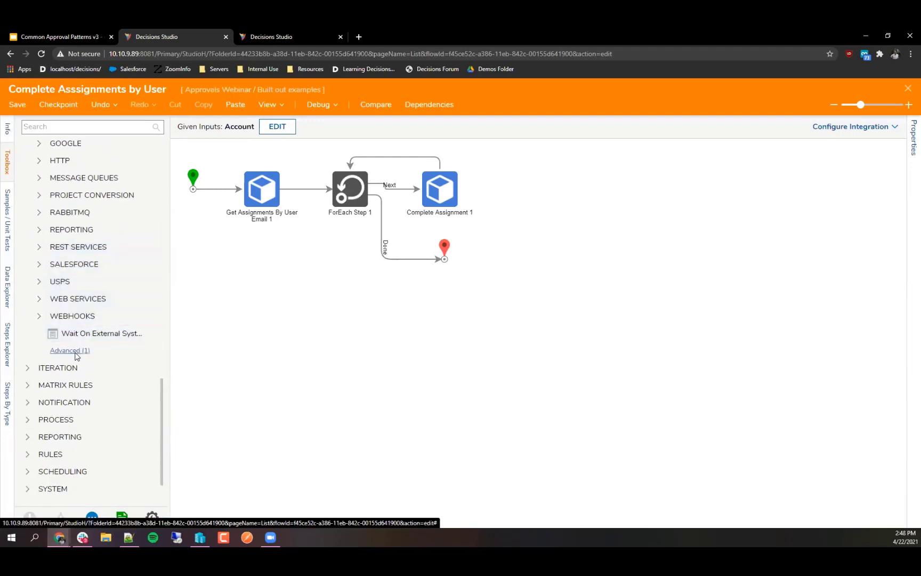
scroll(68, 352, "up", 5)
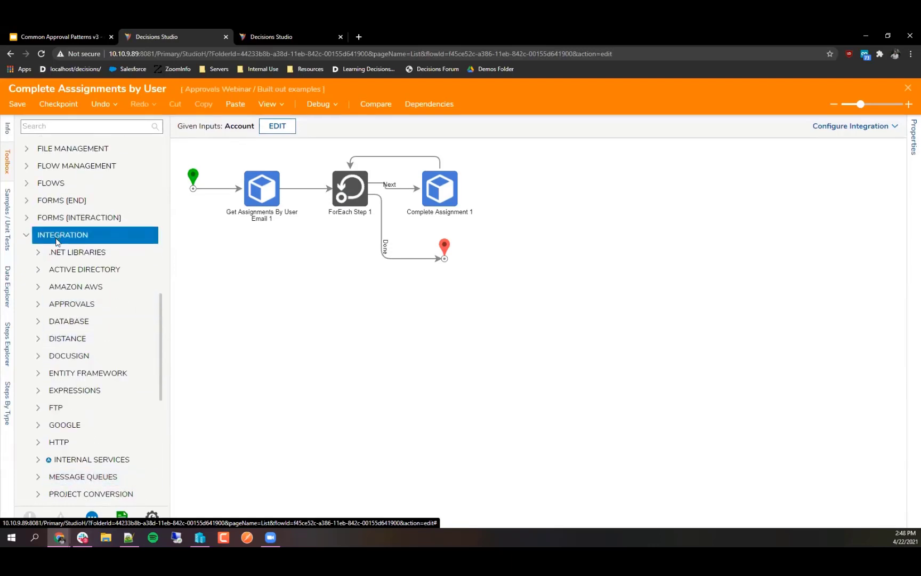
scroll(60, 239, "down", 3)
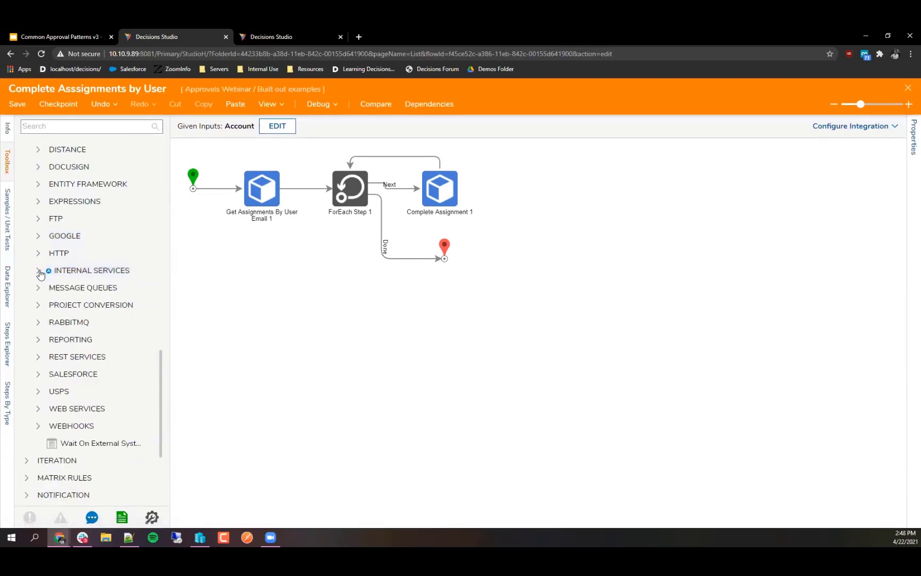
left_click(38, 271)
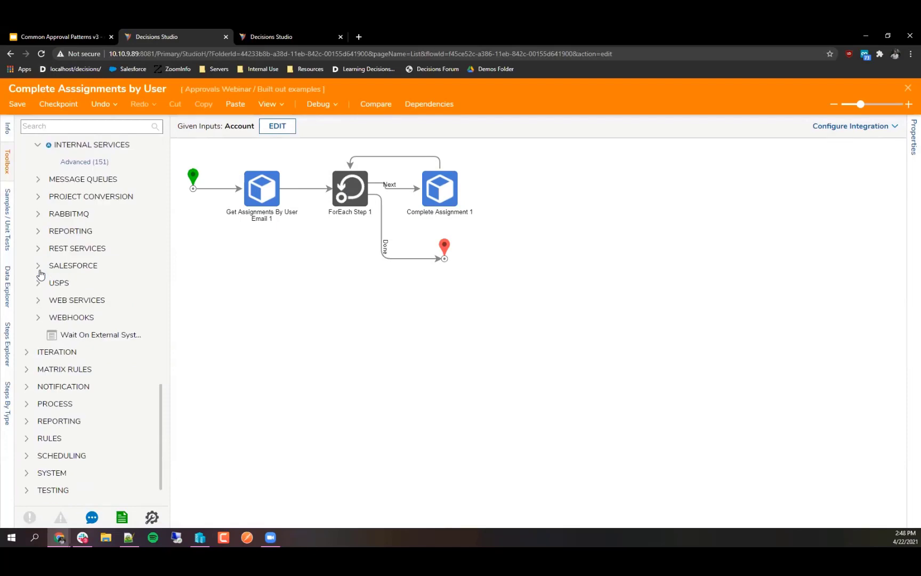
Step: Show all 151 Internal Services categories and widen the step list to read long names
left_click(75, 162)
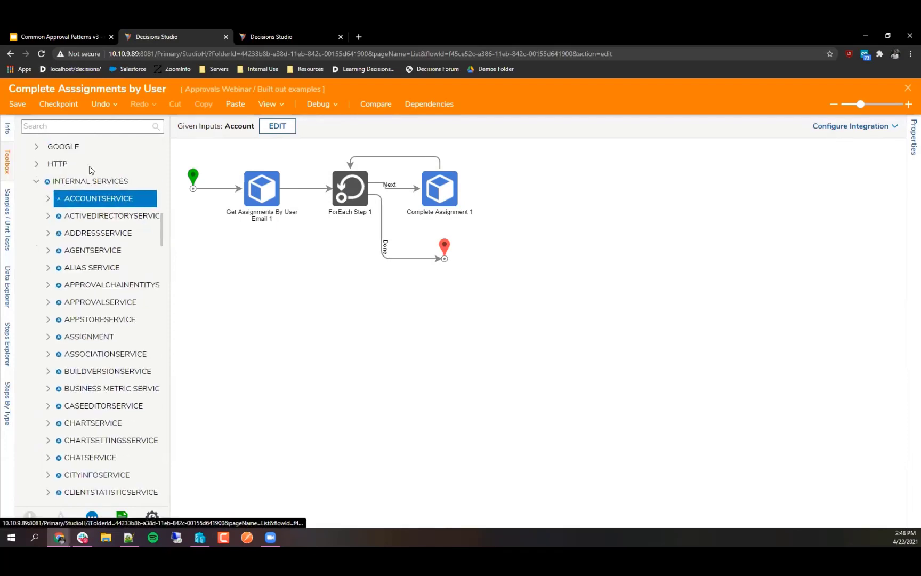
scroll(84, 303, "down", 1)
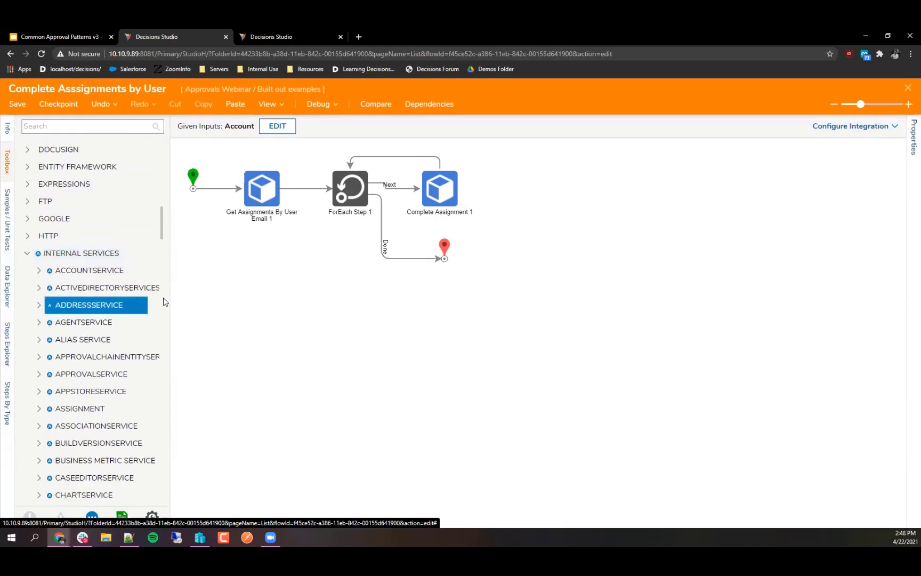
left_click_drag(170, 306, 230, 306)
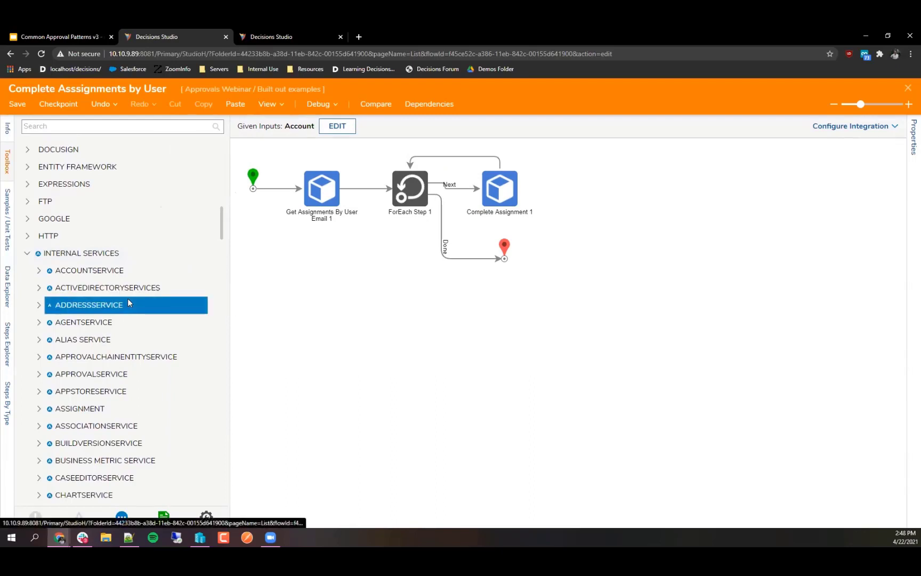
scroll(129, 300, "down", 1)
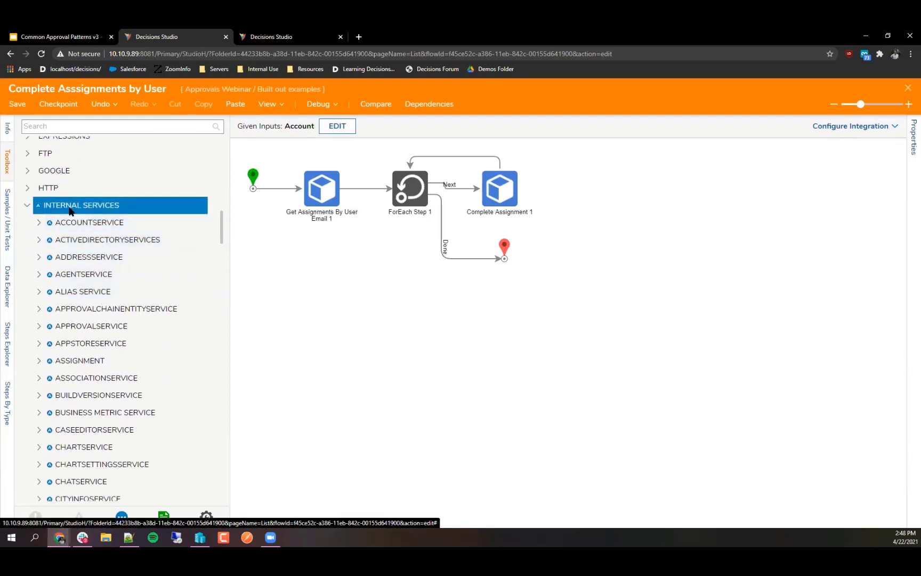
scroll(89, 230, "down", 1)
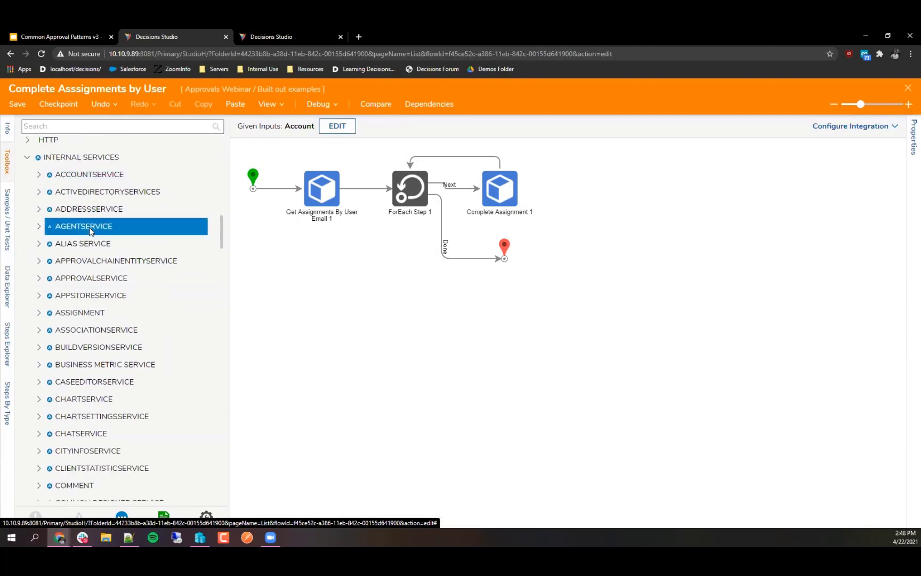
scroll(89, 230, "down", 5)
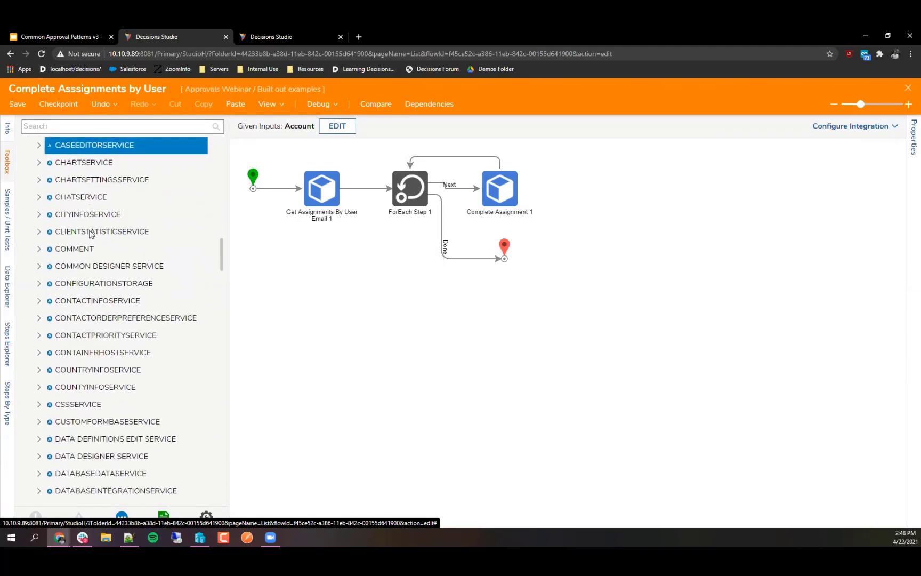
scroll(89, 233, "down", 4)
scroll(70, 309, "up", 7)
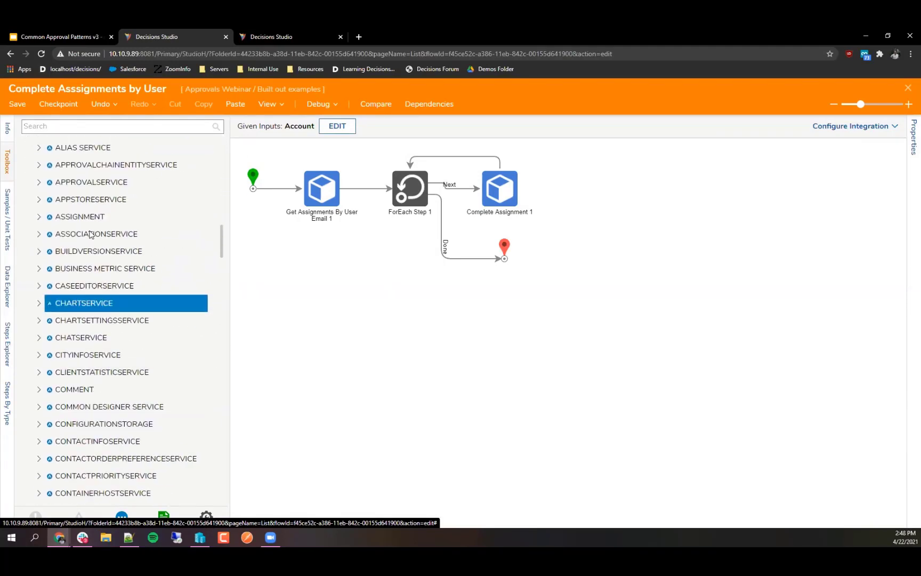
Step: Expand ASSIGNMENT and locate the GetAssignmentsByUserEmail and CompleteAssignment steps
left_click(41, 218)
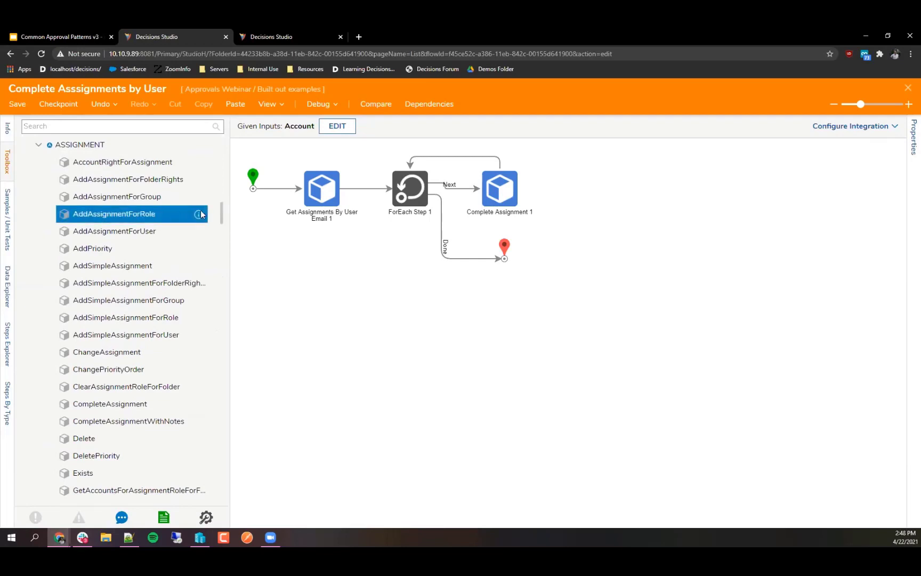
scroll(142, 349, "down", 5)
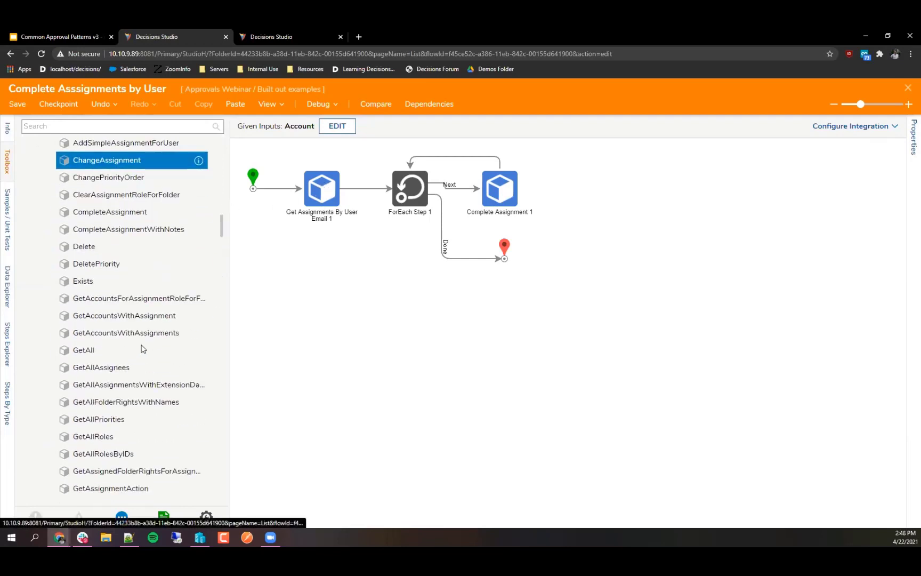
scroll(132, 338, "down", 2)
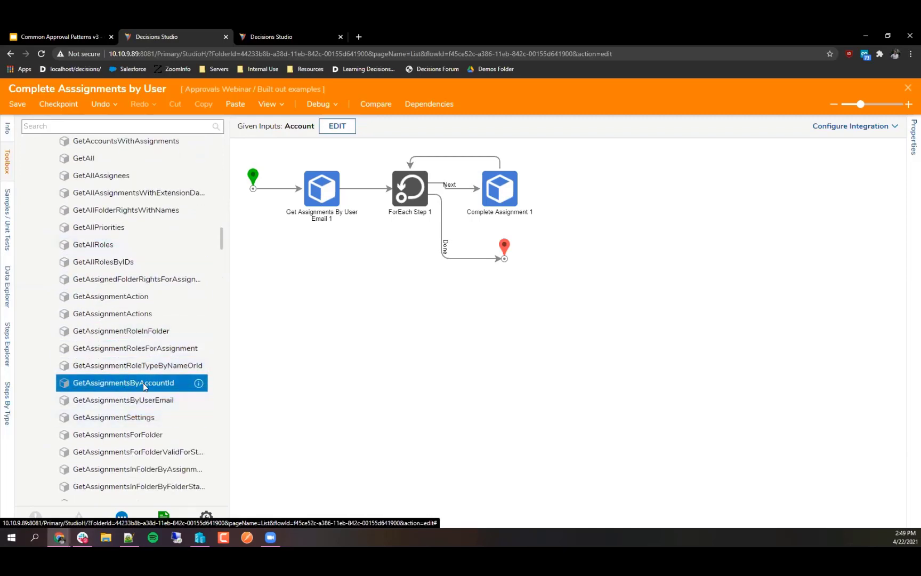
scroll(141, 381, "up", 8)
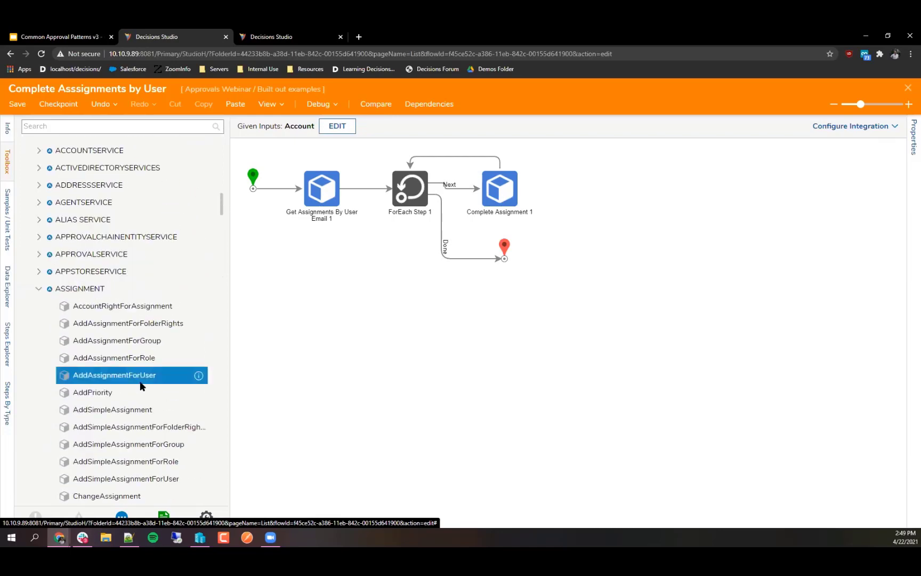
scroll(134, 374, "down", 3)
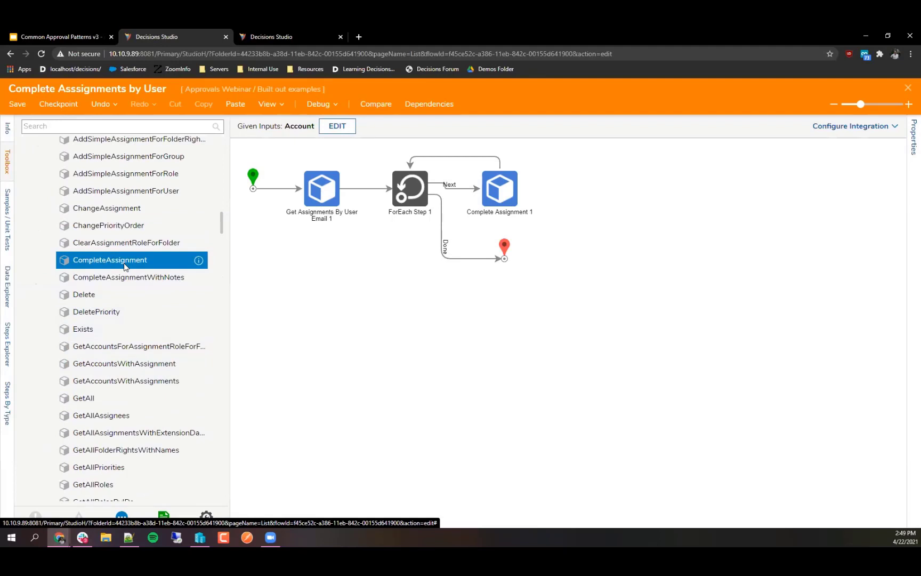
Step: Narrow the list, collapse ASSIGNMENT and Internal Services, and inspect the flow's Account input
left_click_drag(228, 228, 201, 233)
scroll(80, 288, "up", 6)
left_click(39, 336)
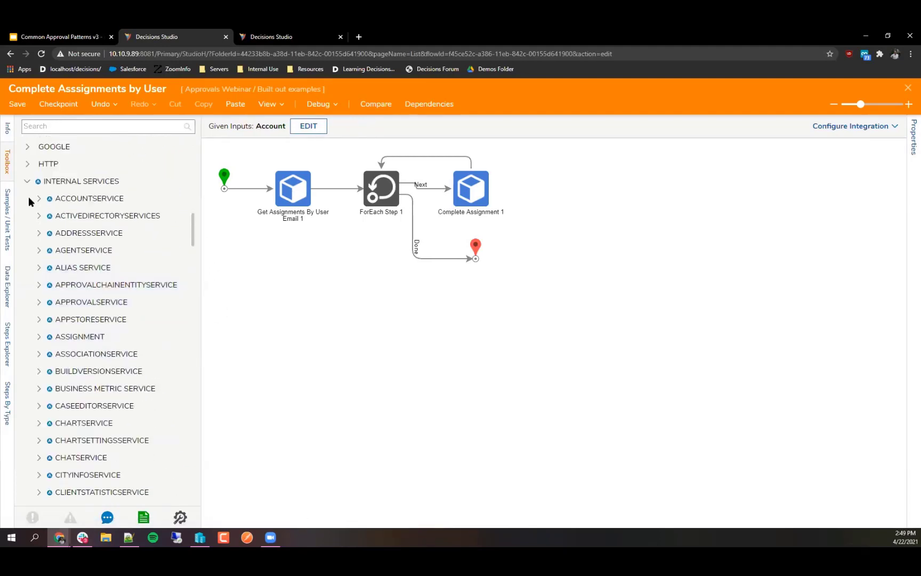
left_click(29, 183)
scroll(80, 267, "up", 10)
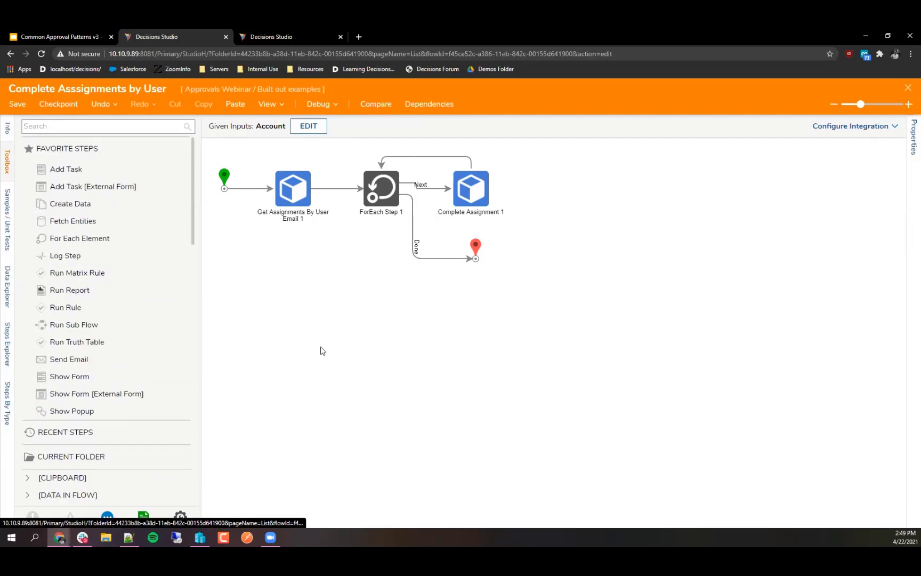
left_click(225, 177)
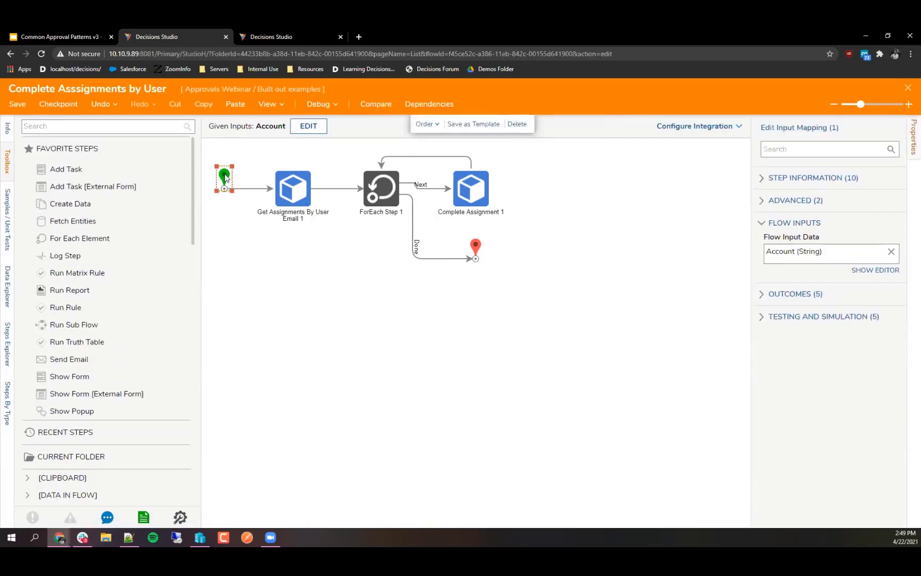
left_click(288, 186)
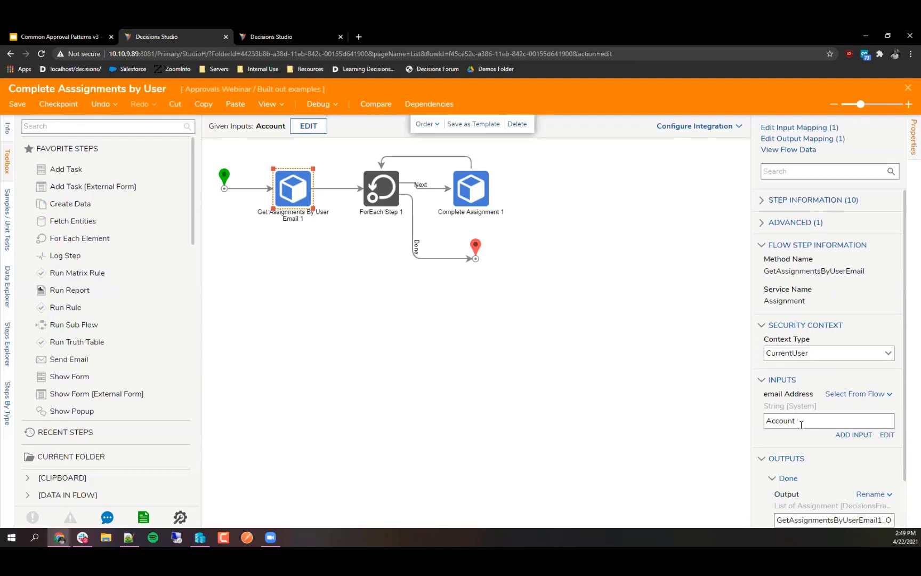
scroll(802, 425, "down", 1)
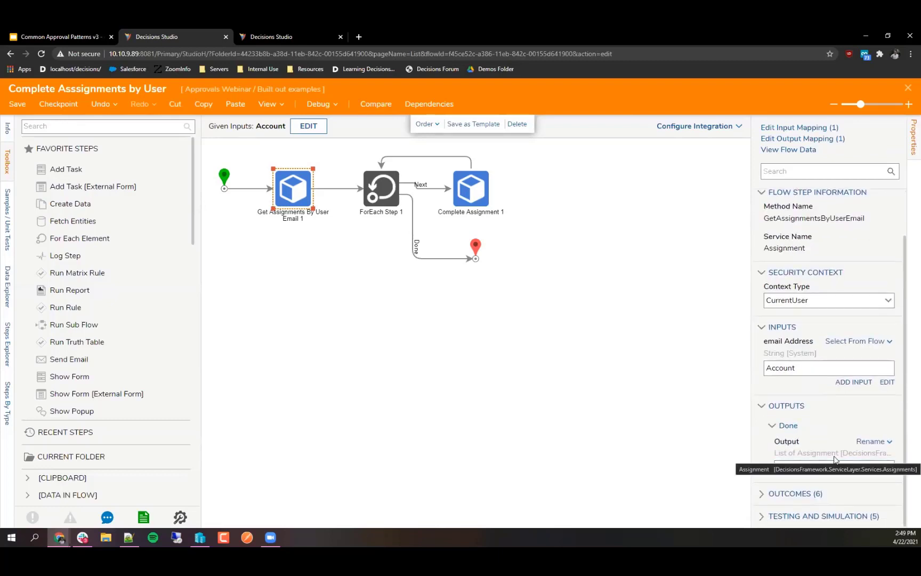
left_click(387, 193)
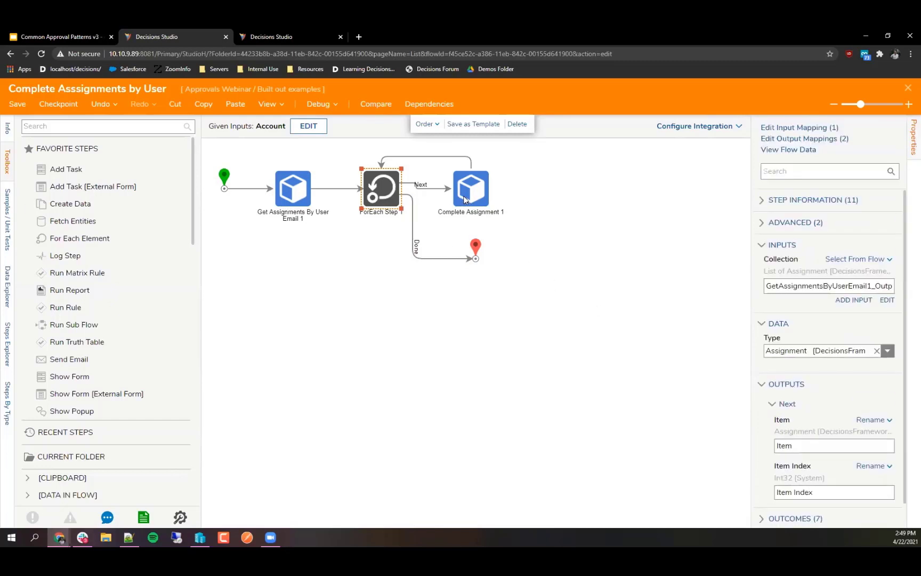
left_click(481, 196)
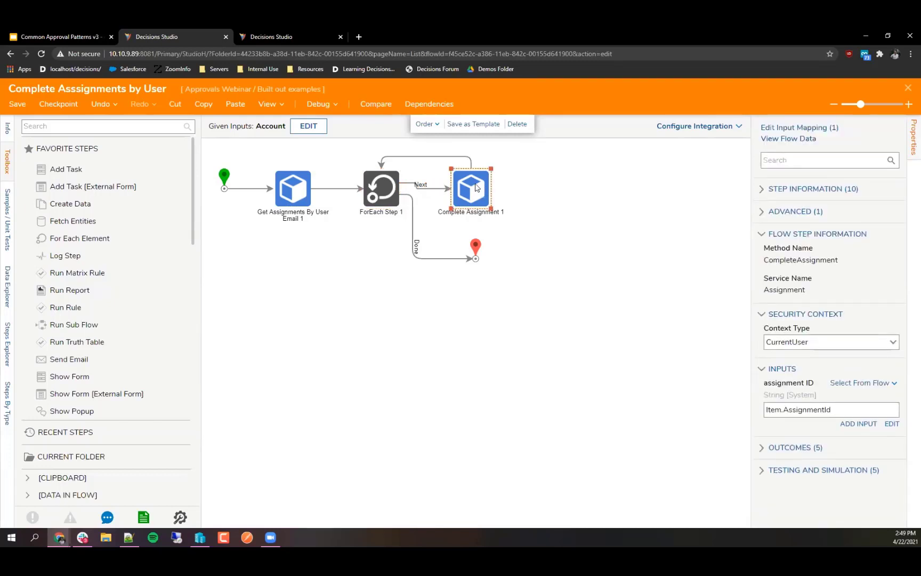
left_click(574, 243)
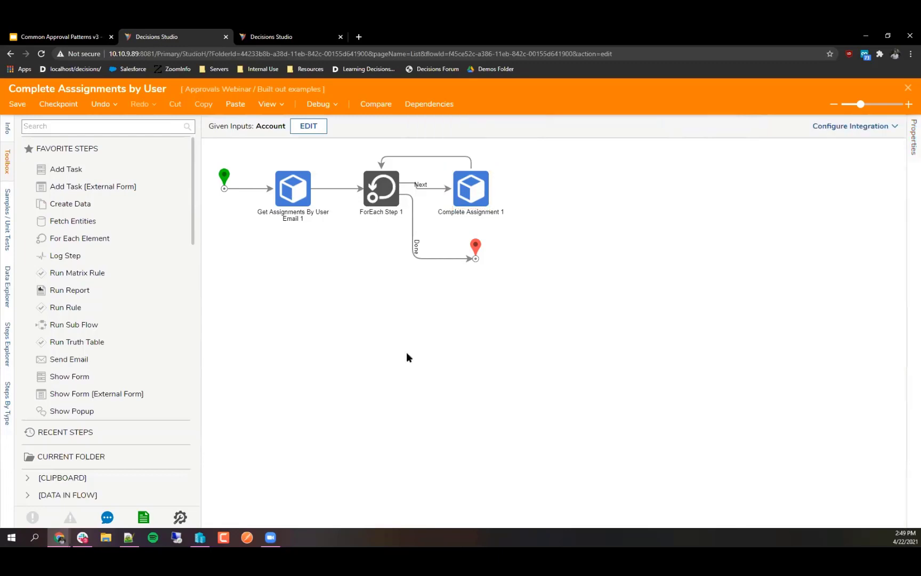
left_click(58, 538)
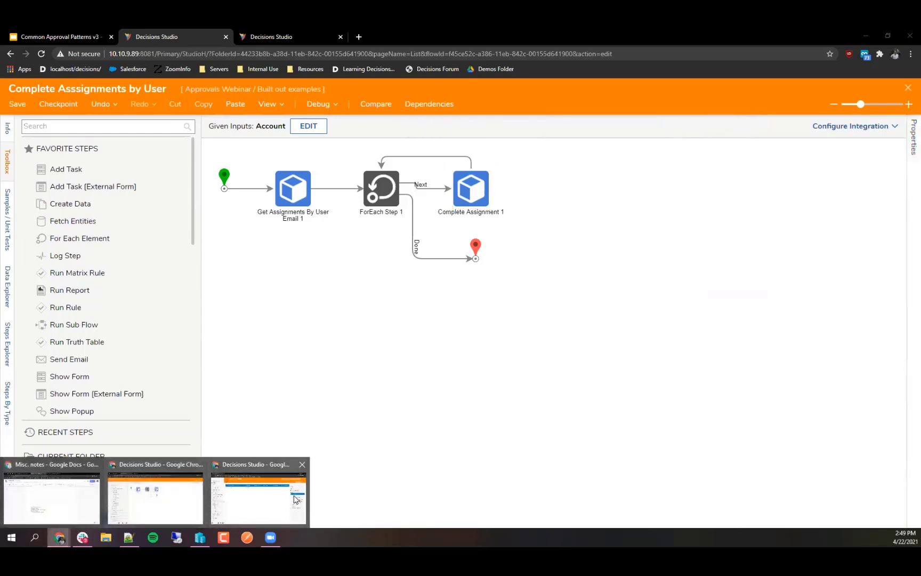
Step: Refresh the assignment report in the incognito inbox, then minimize that window
left_click(291, 500)
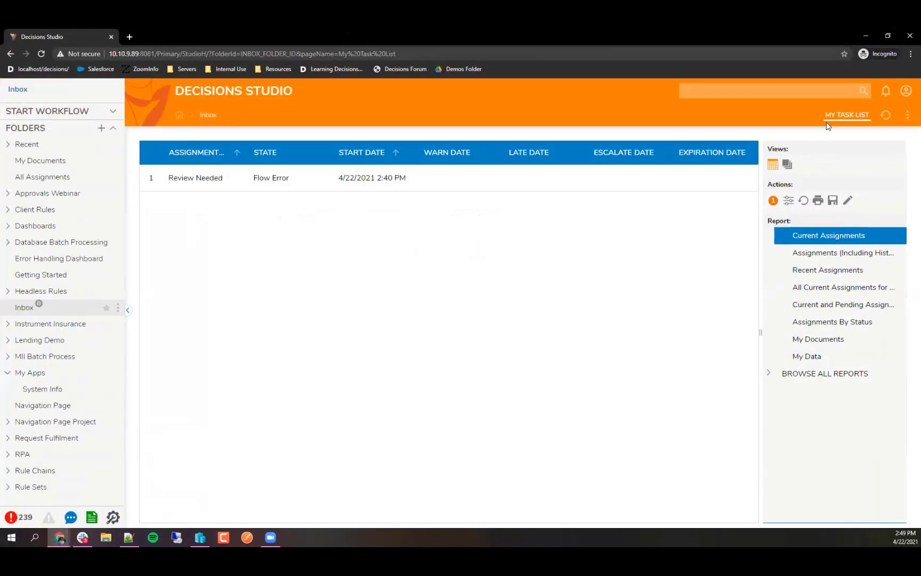
left_click(885, 116)
left_click(866, 36)
Step: Open the Manager Approval flow from the Approvals Webinar folder
left_click(307, 38)
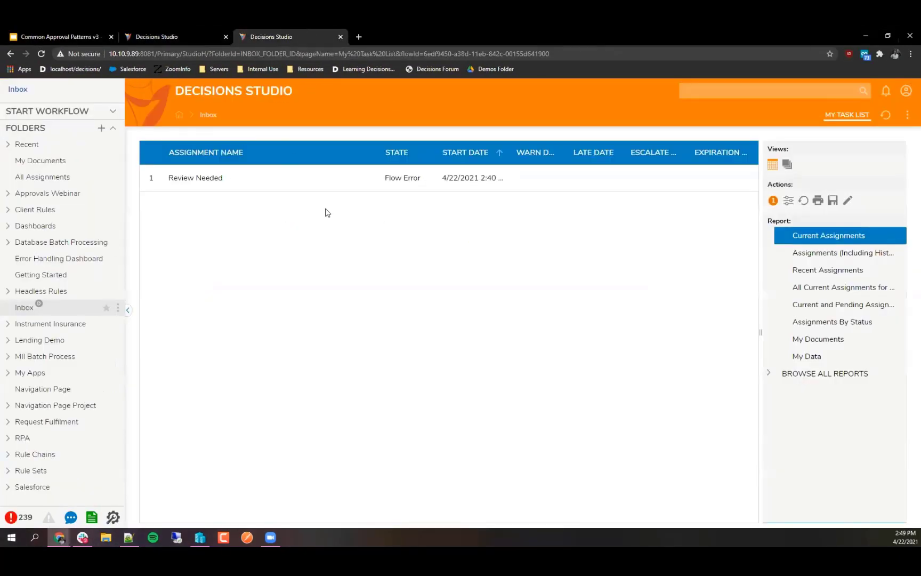
left_click(49, 193)
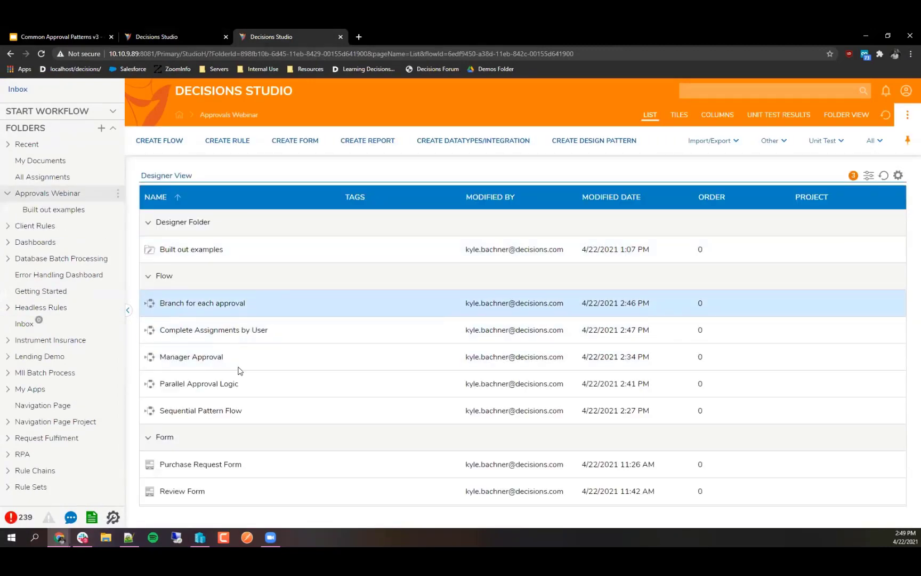
left_click(207, 363)
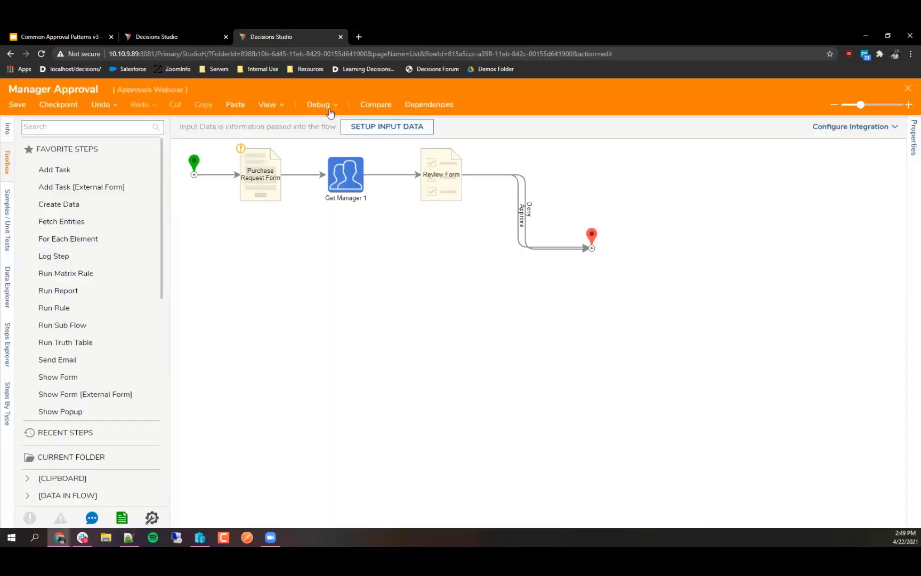
Step: Debug Manager Approval, submitting a Purchase Request with Name and Request 'asdf' and a Needed-by date
left_click(322, 107)
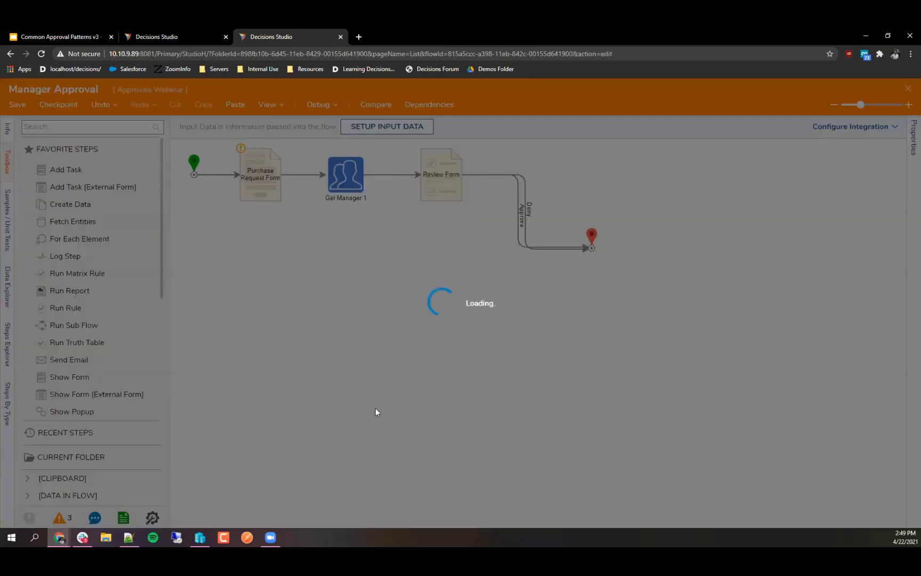
left_click(398, 259)
left_click(397, 276)
type("asdf")
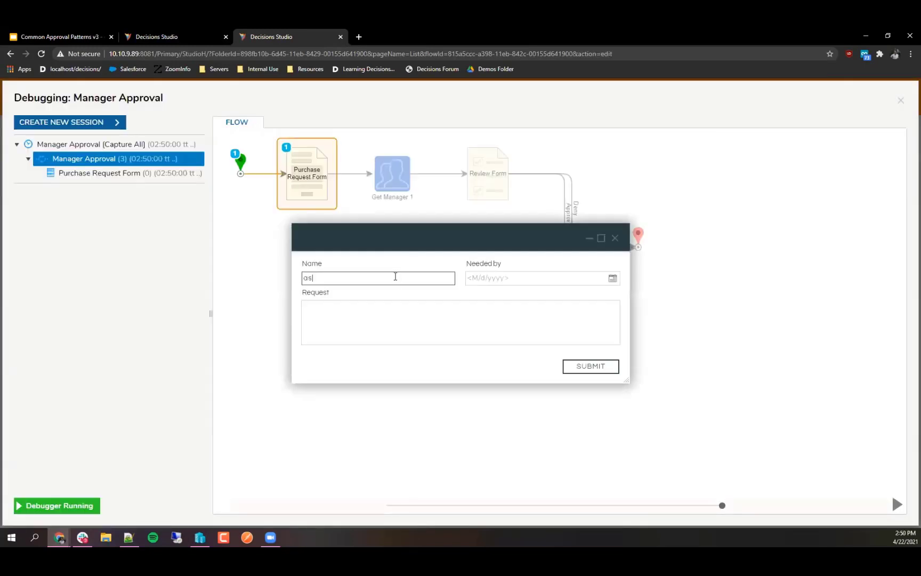
left_click(488, 308)
type("asdf")
left_click(613, 279)
left_click(516, 371)
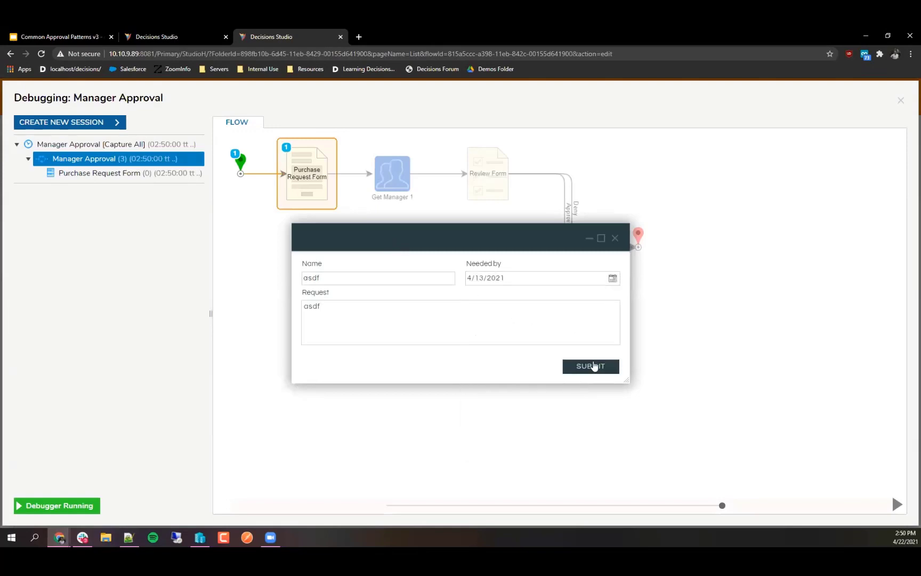
left_click(590, 367)
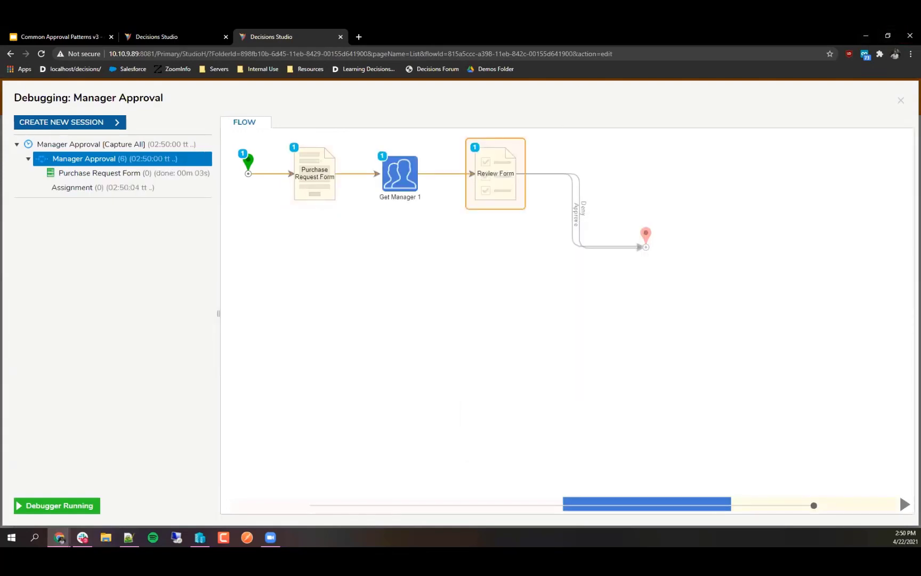
Step: Confirm the new Review Needed assignment in the inbox, then switch to Complete Assignments by User
left_click(866, 36)
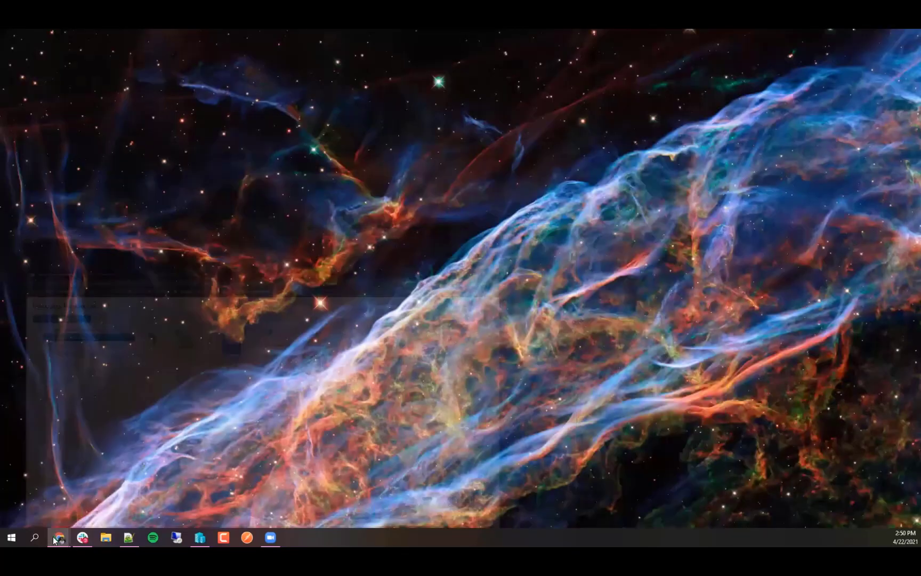
mouse_move(58, 538)
left_click(247, 487)
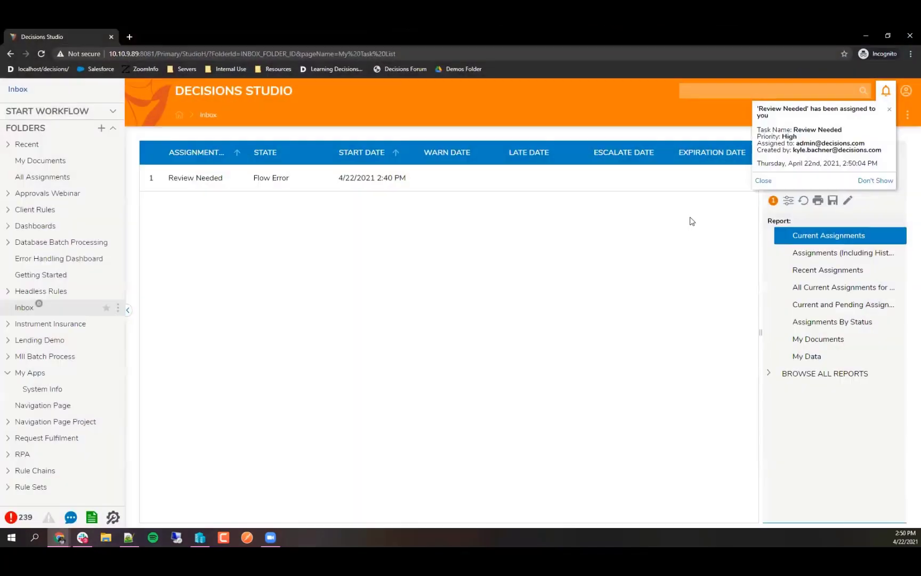
left_click(884, 117)
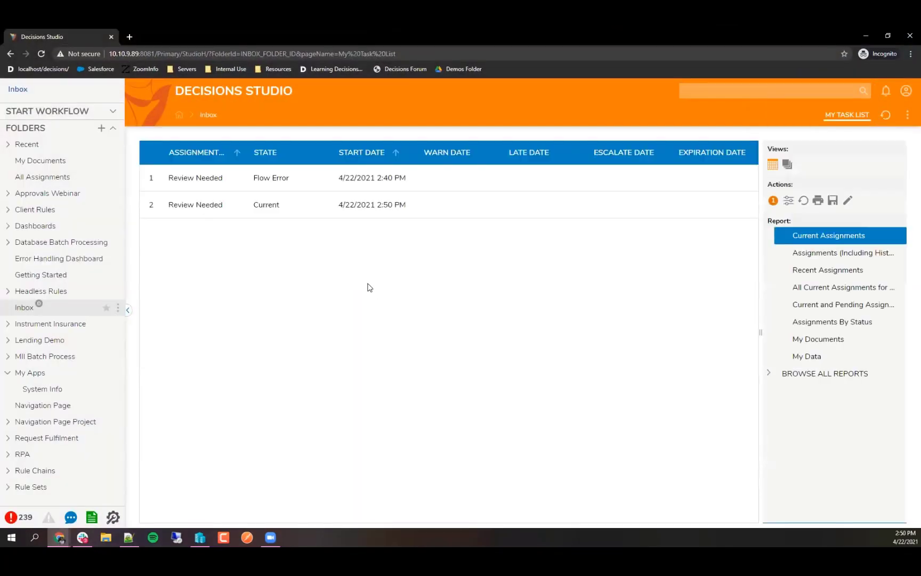
right_click(184, 213)
mouse_move(60, 536)
left_click(75, 495)
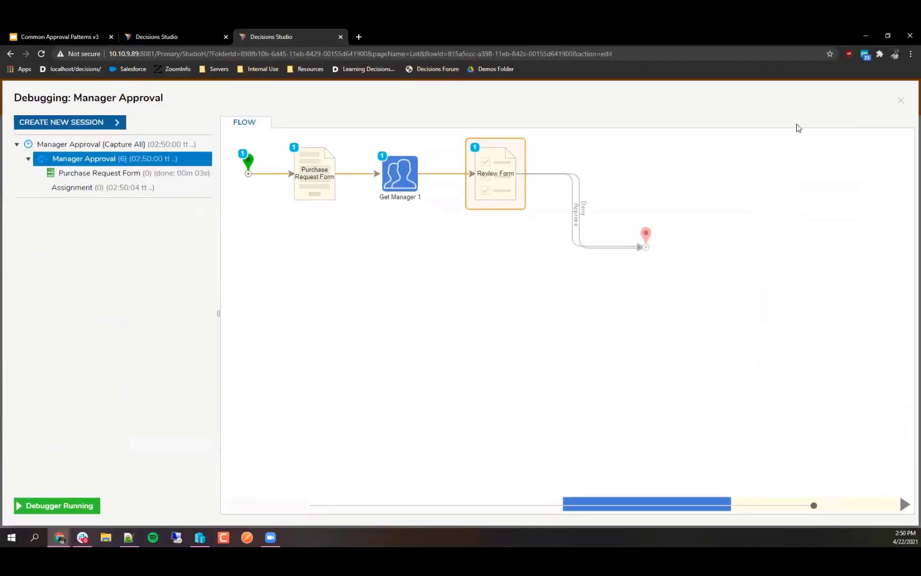
left_click(171, 37)
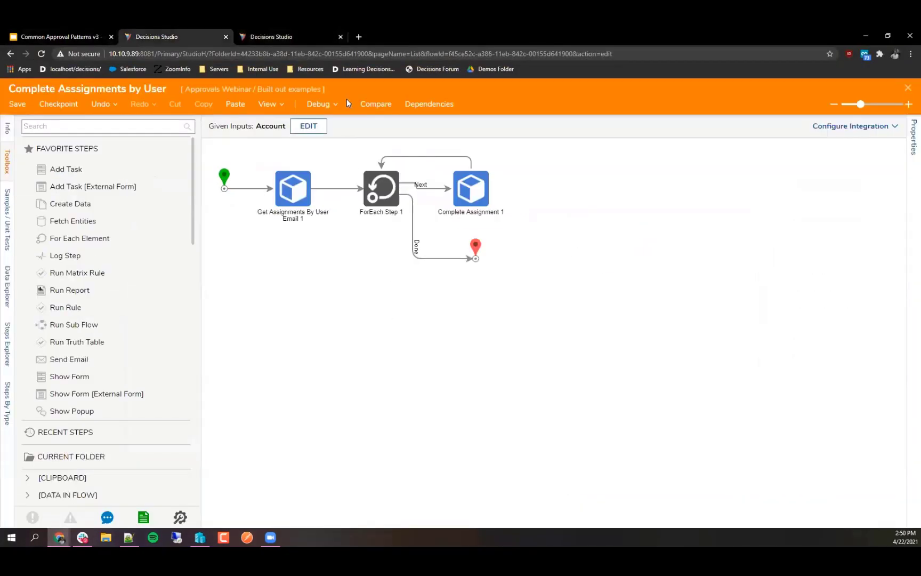
Step: Debug Complete Assignments by User with the user's account e-mail as the Account input
left_click(323, 104)
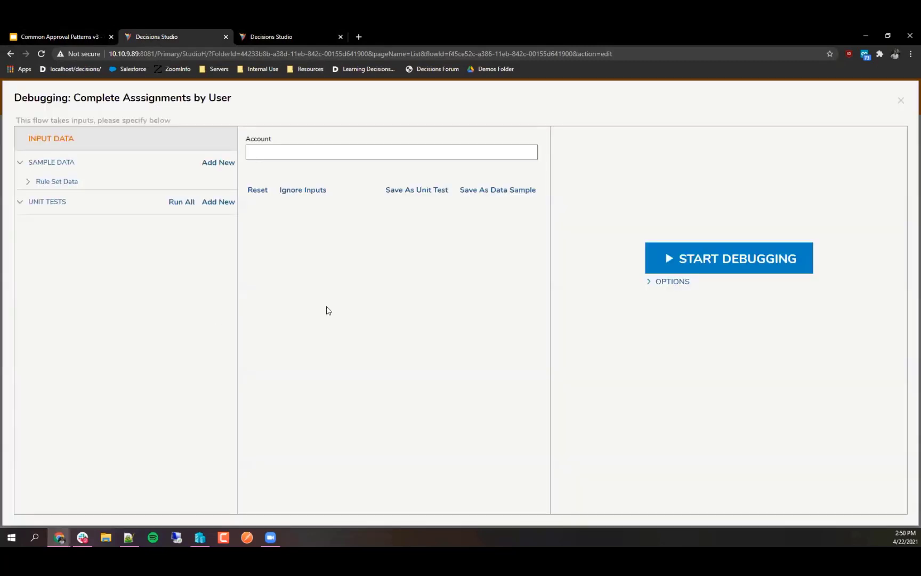
left_click(297, 152)
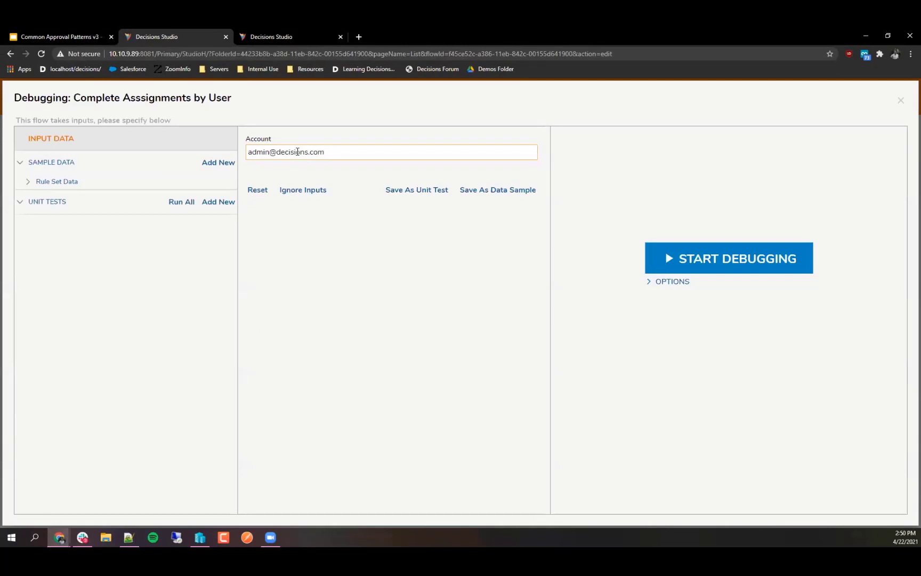
left_click(749, 259)
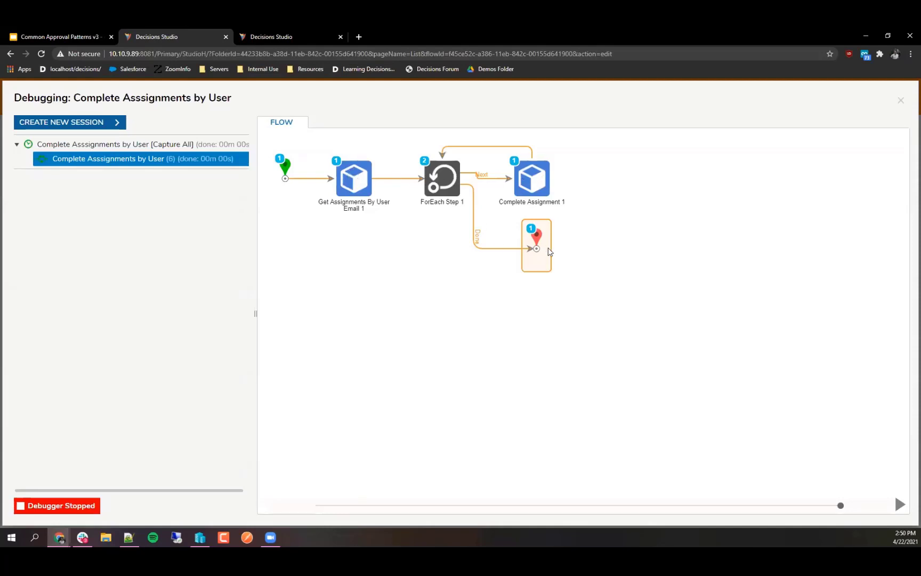
Step: Refresh the incognito inbox to verify the Review Needed assignment was removed
mouse_move(60, 539)
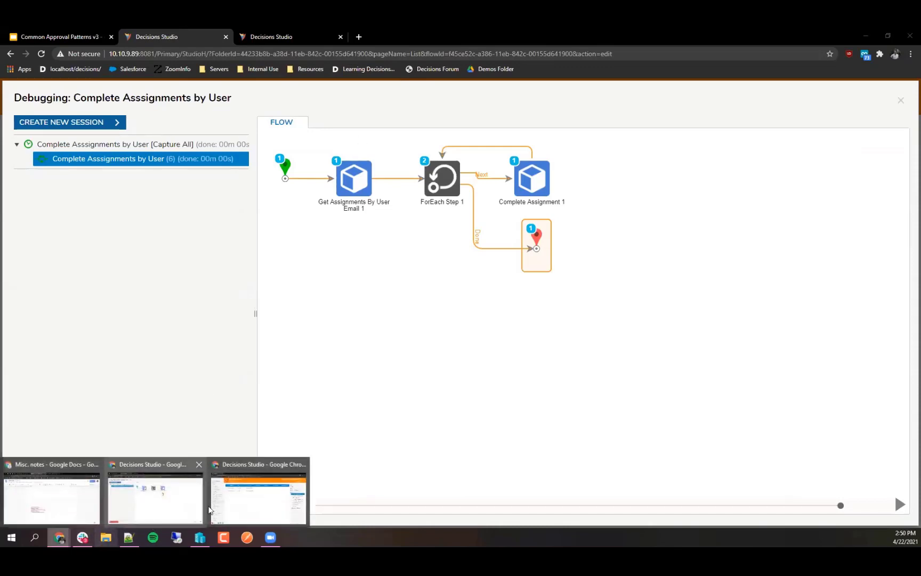
left_click(230, 491)
left_click(885, 114)
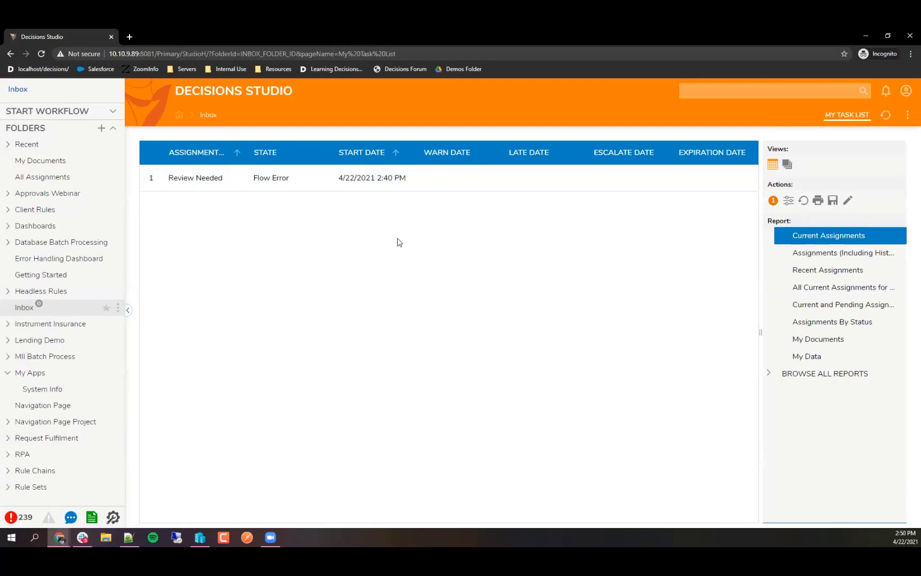
Step: Delete the remaining Review Needed form assignment so the inbox shows No Current Tasks
right_click(202, 181)
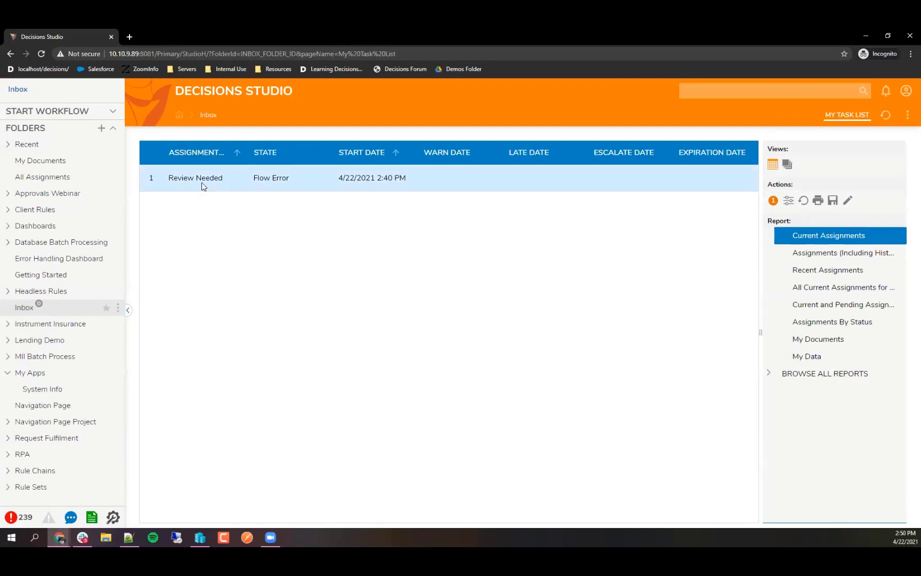
left_click(245, 158)
left_click(540, 329)
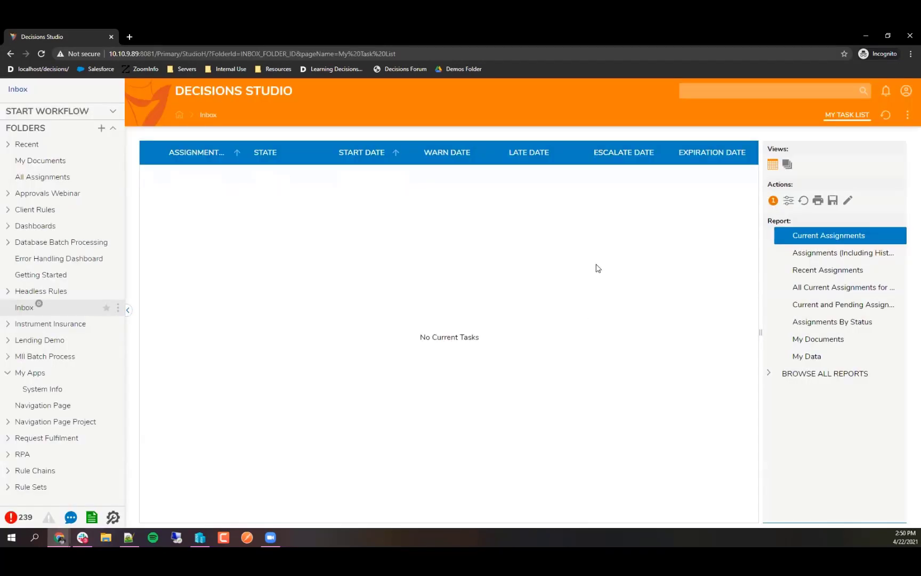
Step: Minimize the inbox, close the debugger and flow designer, and return to the Common Approval Patterns v3 slides
left_click(865, 38)
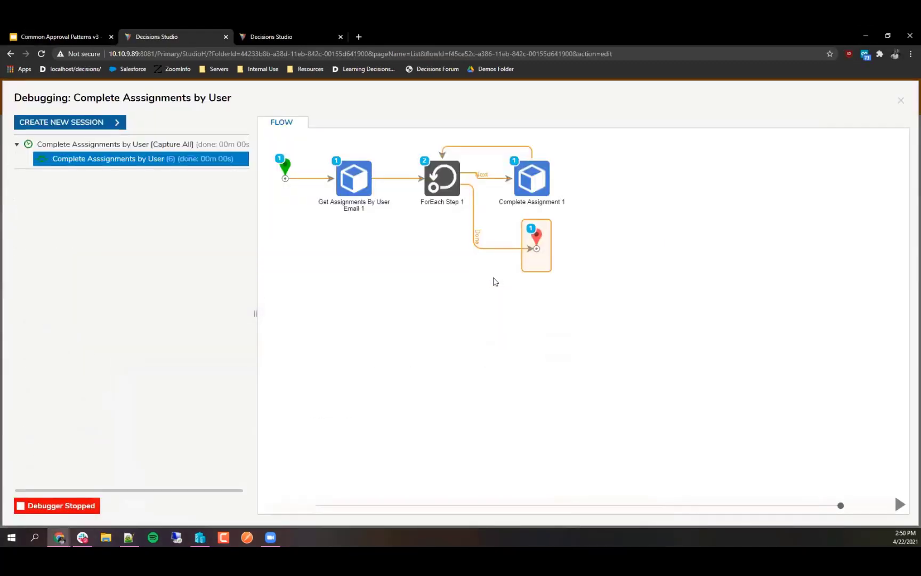
left_click(901, 101)
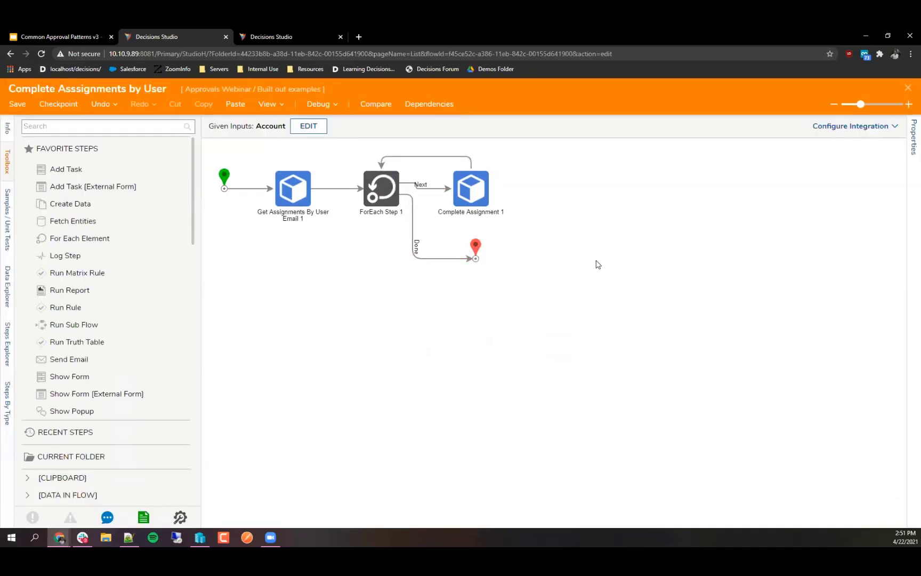
left_click(908, 89)
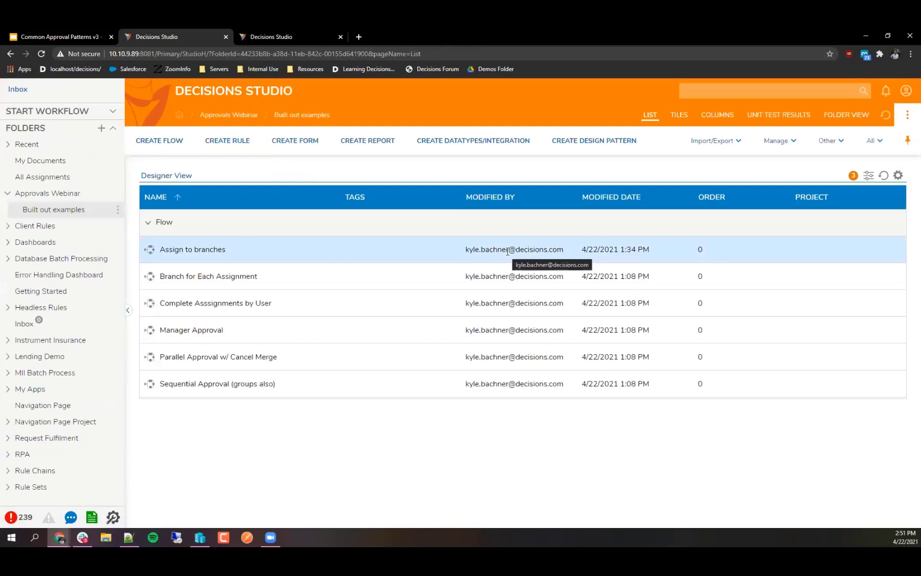
left_click(40, 36)
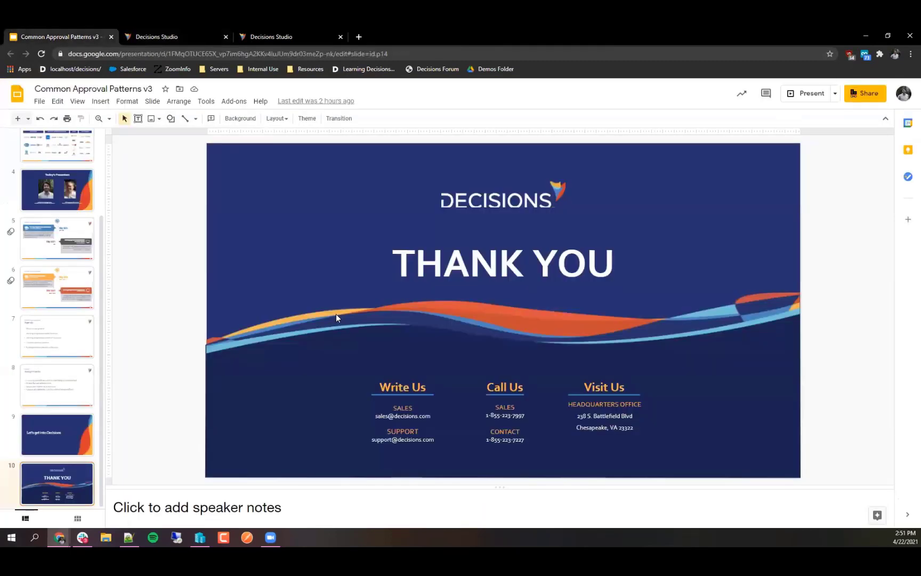
Step: Select the THANK YOU slide and present it full screen with Ctrl+F5
key("ctrl+shift+F5")
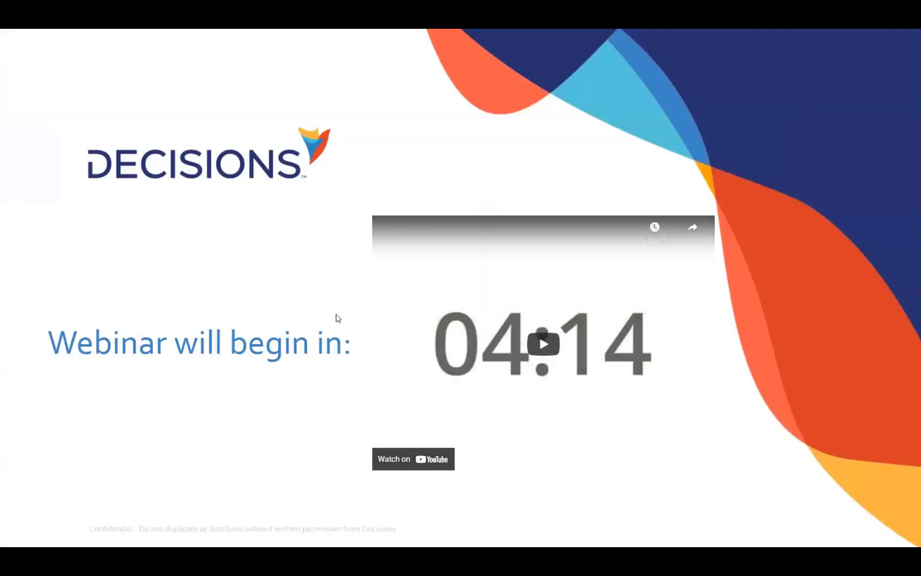
key("Escape")
scroll(64, 418, "down", 5)
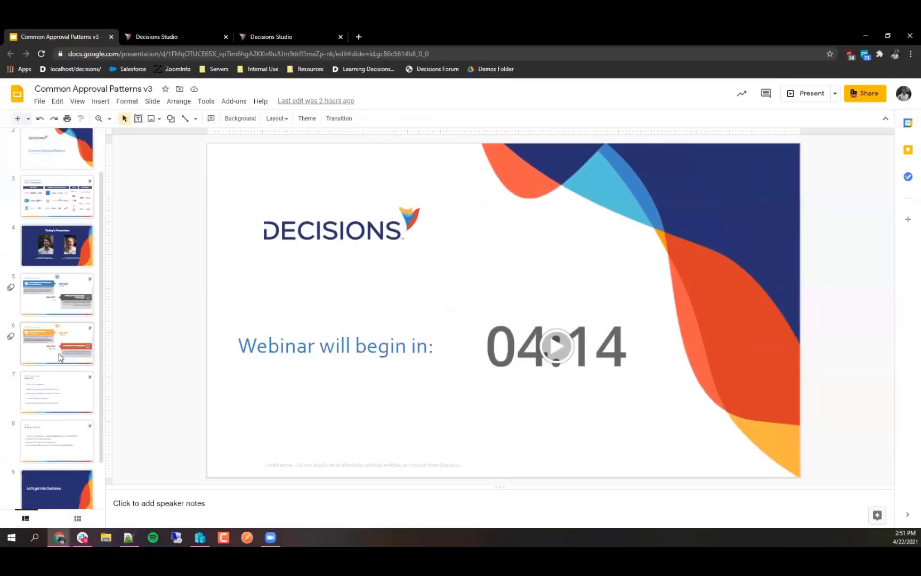
left_click(63, 419)
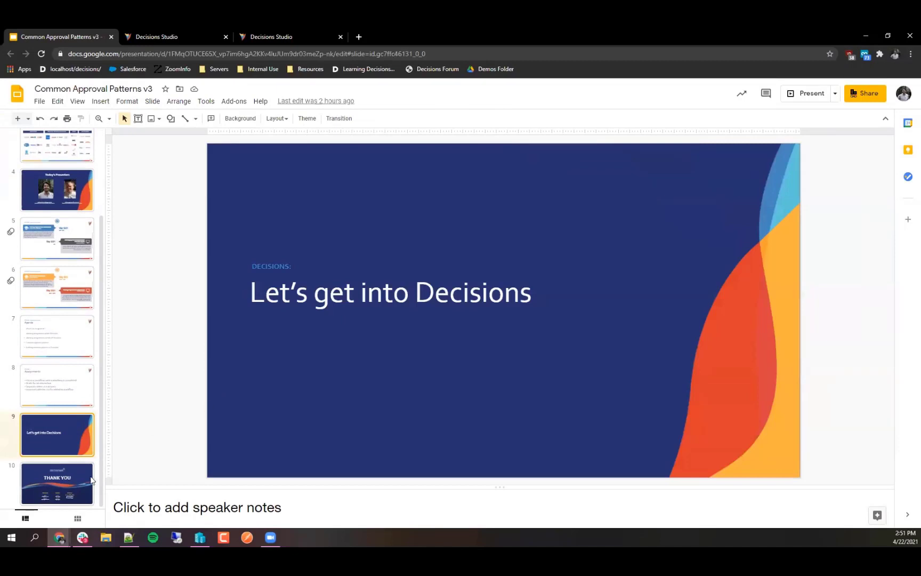
key("Down")
left_click(100, 100)
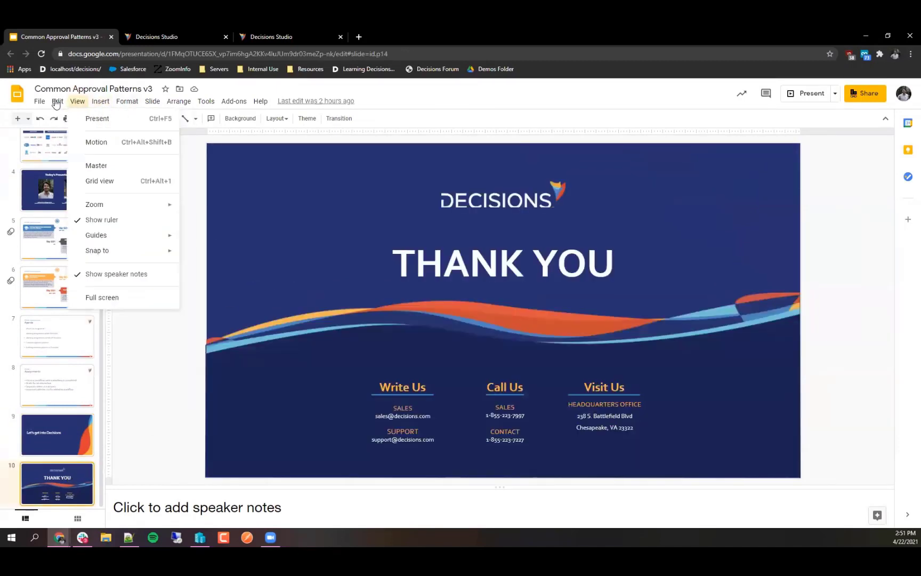
mouse_move(39, 101)
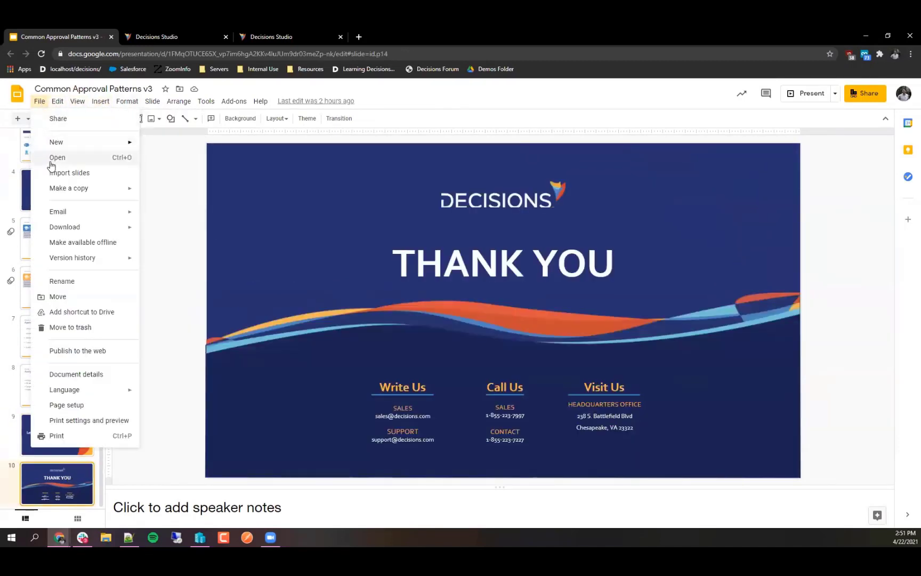
left_click(324, 327)
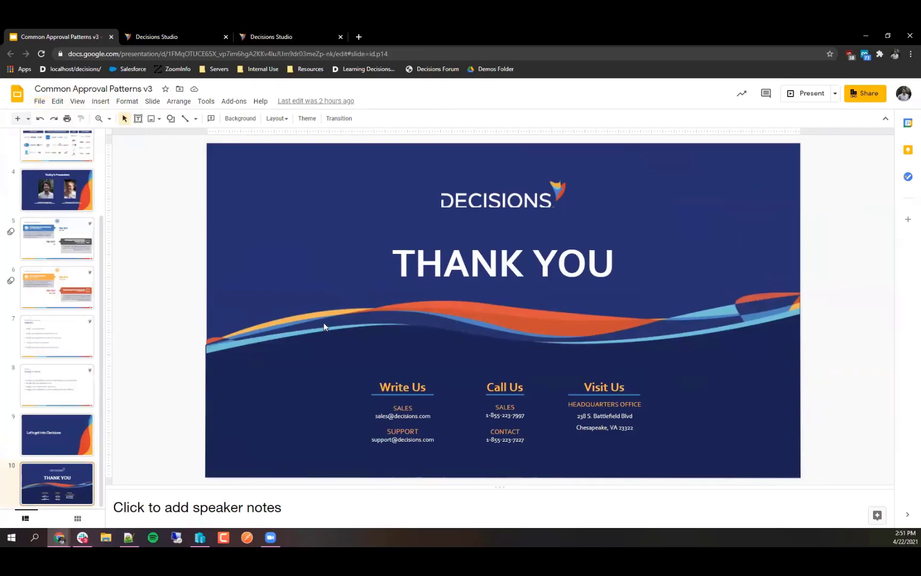
key("ctrl+F5")
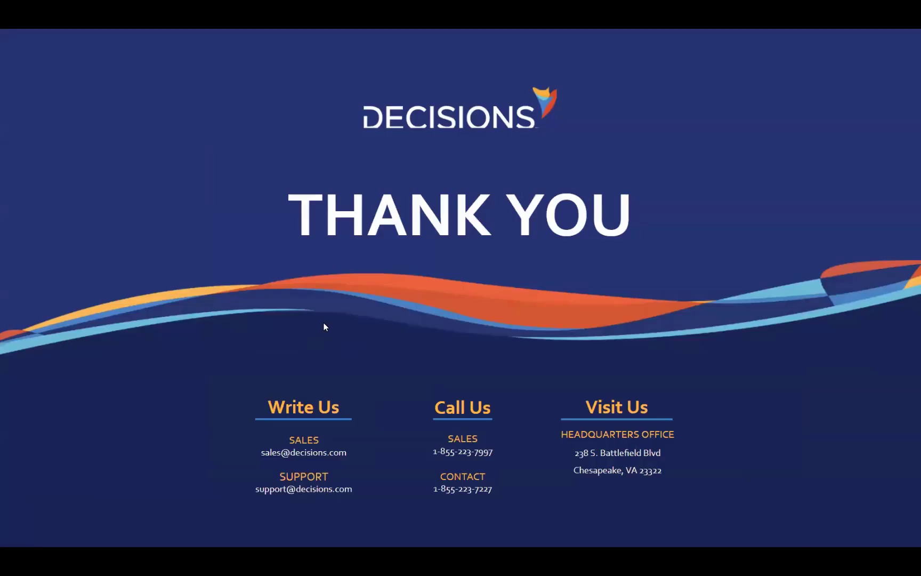